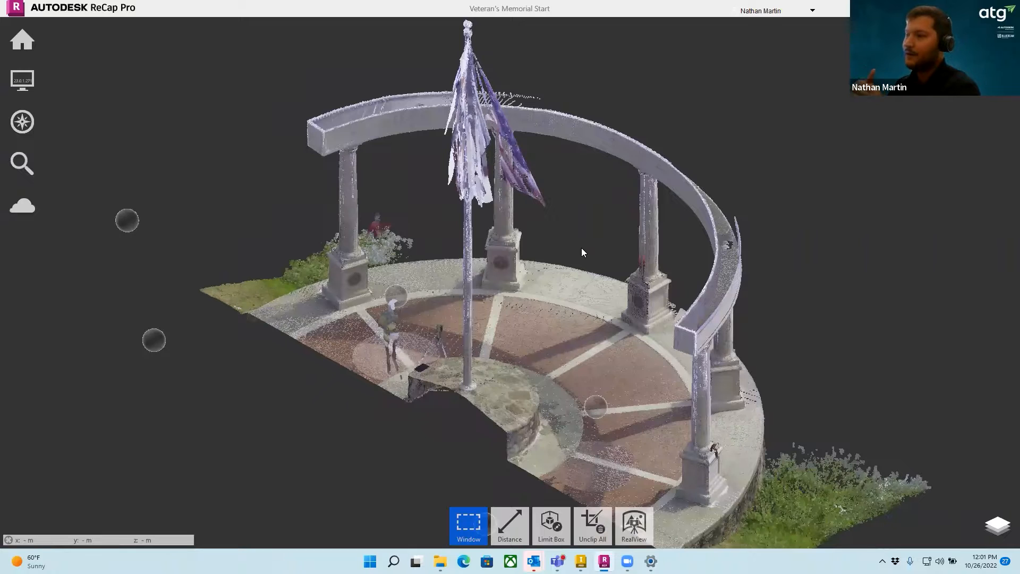
# Examine the memorial point cloud, including its colonnade, flagpole and paved plaza, from several distances.
pyautogui.moveTo(658, 286); pyautogui.dragTo(646, 274, button='middle')
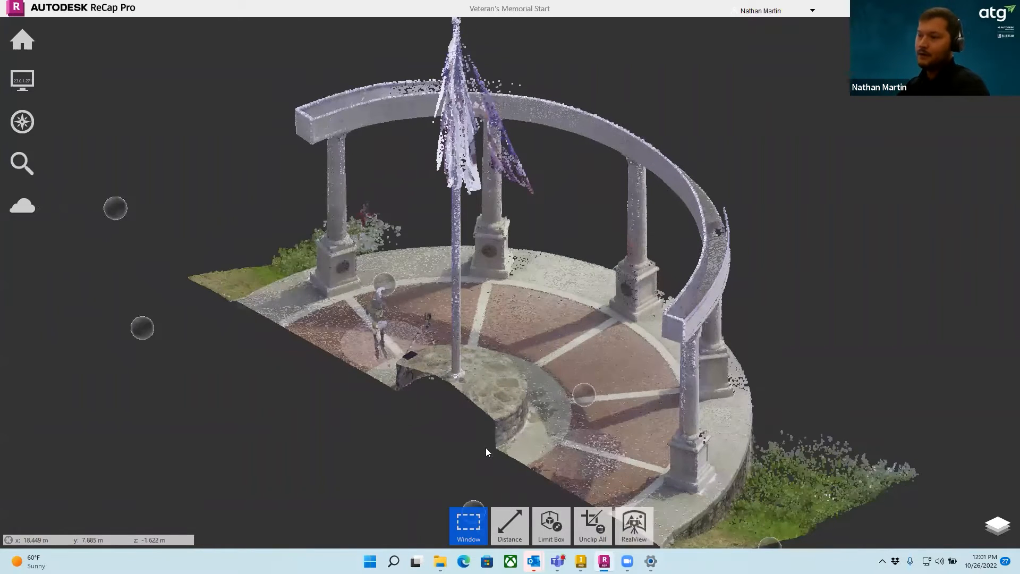
pyautogui.moveTo(580, 271); pyautogui.dragTo(569, 242, button='middle')
pyautogui.scroll(3, 628, 313)
pyautogui.moveTo(627, 309); pyautogui.dragTo(645, 327, button='middle')
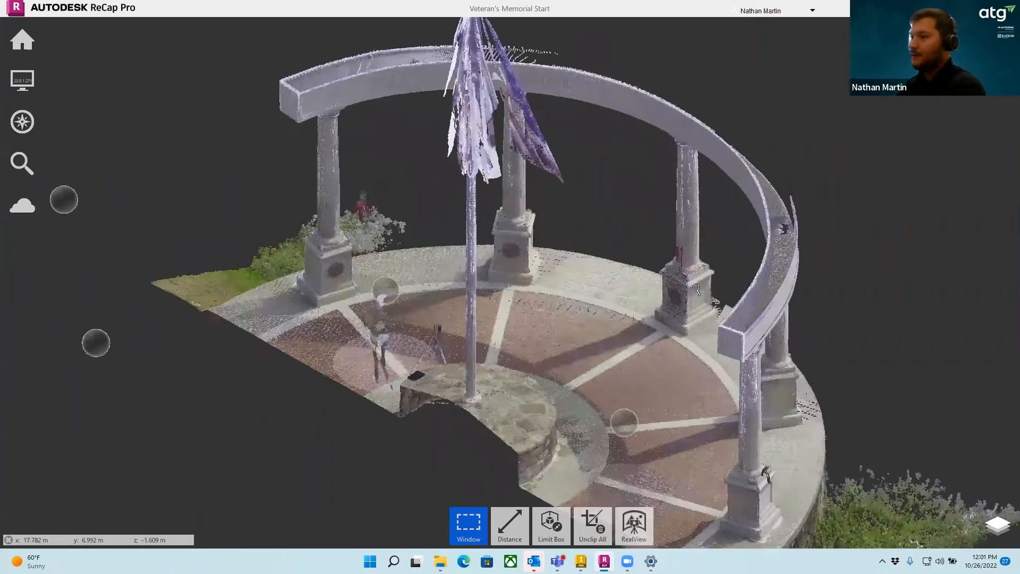
pyautogui.scroll(1, 638, 323)
pyautogui.click(610, 242)
pyautogui.moveTo(555, 301); pyautogui.dragTo(505, 308, button='middle')
pyautogui.scroll(-1, 529, 245)
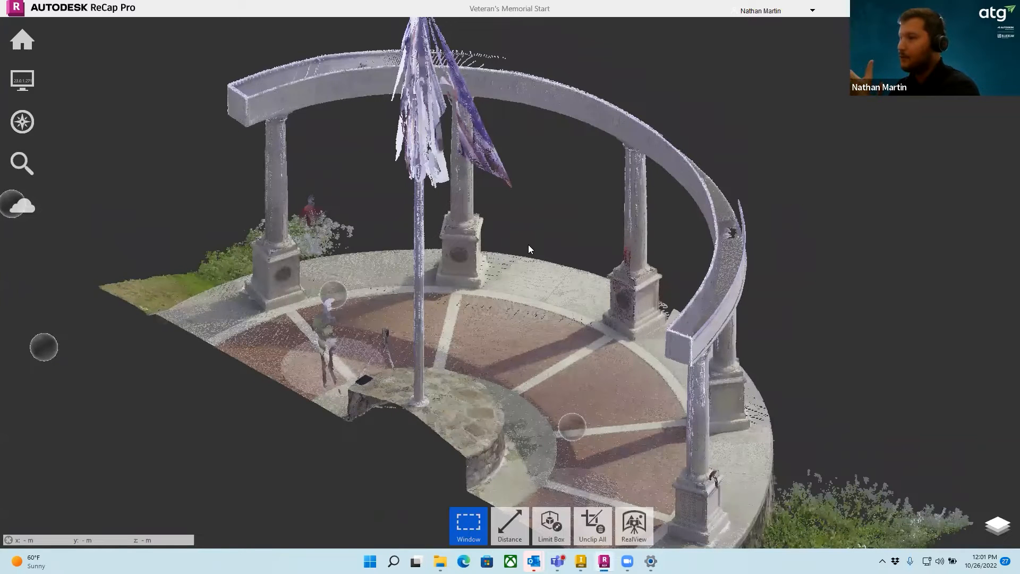
pyautogui.moveTo(605, 250); pyautogui.dragTo(582, 281, button='middle')
pyautogui.scroll(1, 763, 243)
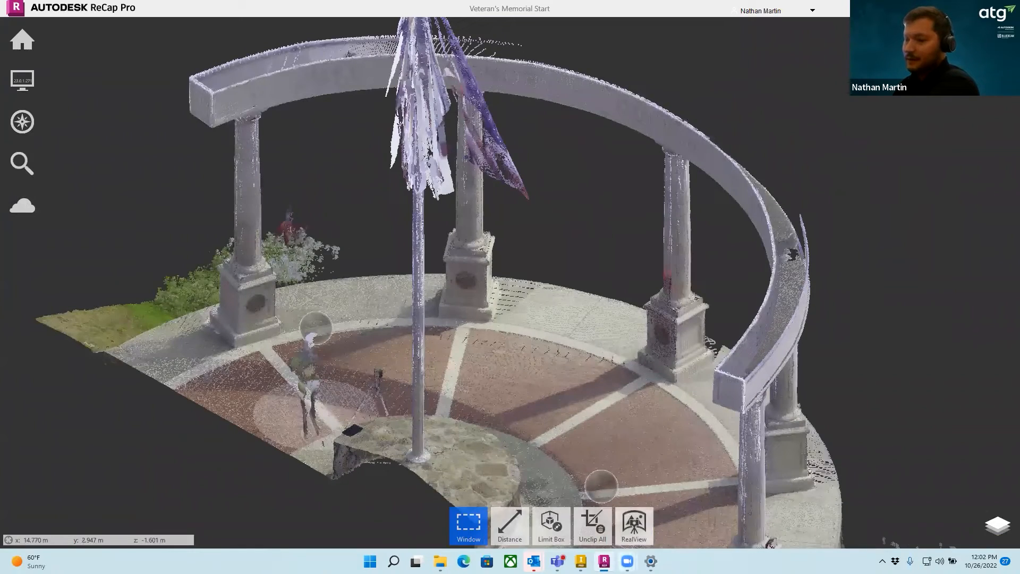
pyautogui.scroll(2, 614, 378)
pyautogui.scroll(-2, 614, 378)
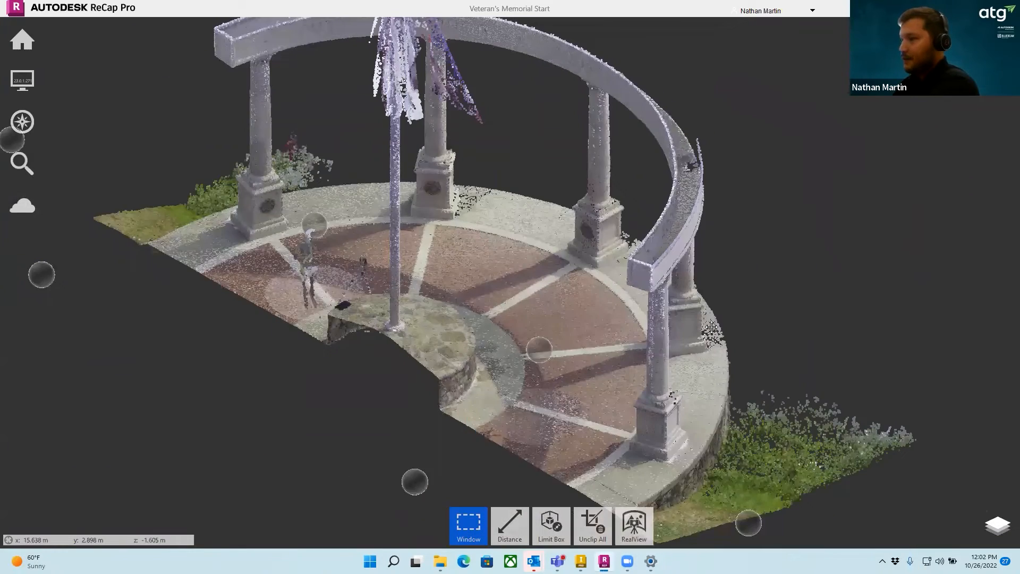
pyautogui.moveTo(589, 210); pyautogui.dragTo(668, 232, button='middle')
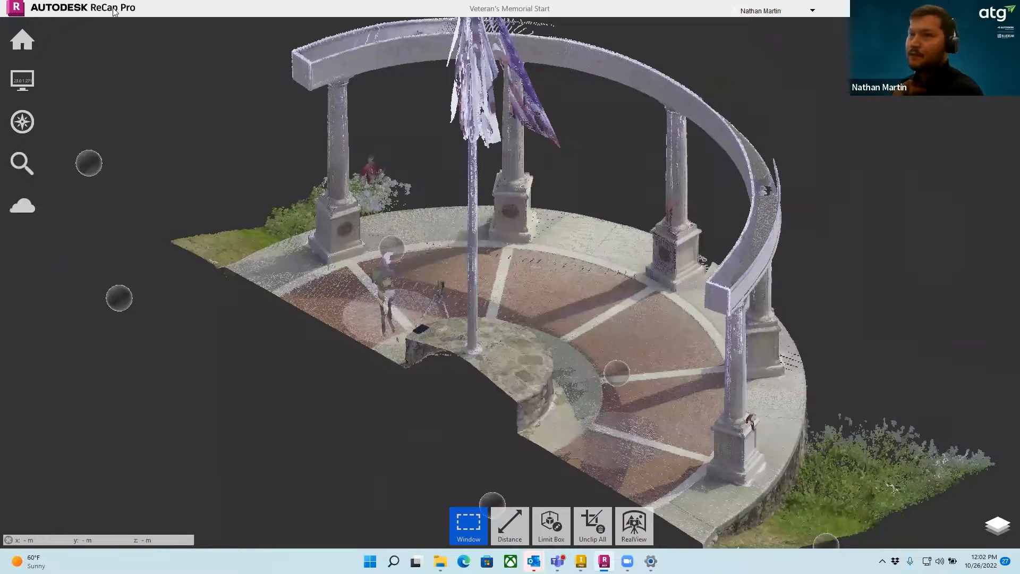
# Start updating the origin and place it at the base of the middle-right column's pedestal, at x 17.930, y 6.063, z -1.501 m.
pyautogui.moveTo(25, 41)
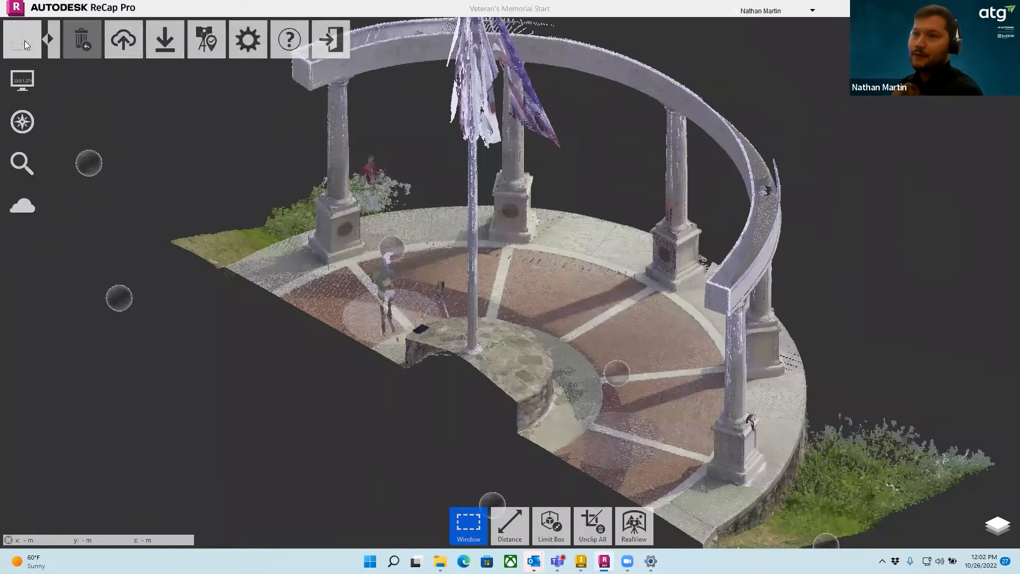
pyautogui.moveTo(21, 81)
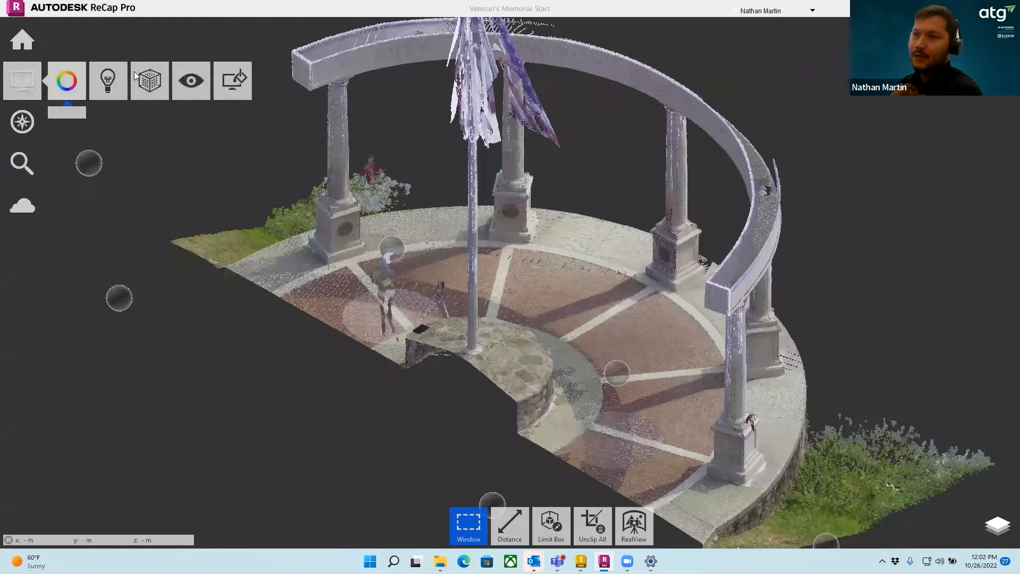
pyautogui.moveTo(147, 76)
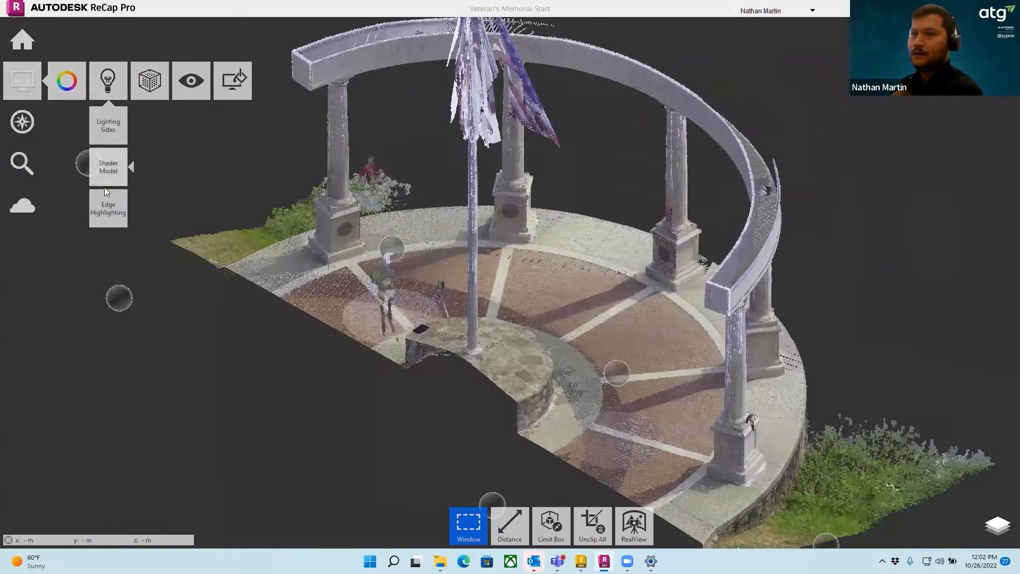
pyautogui.moveTo(87, 79)
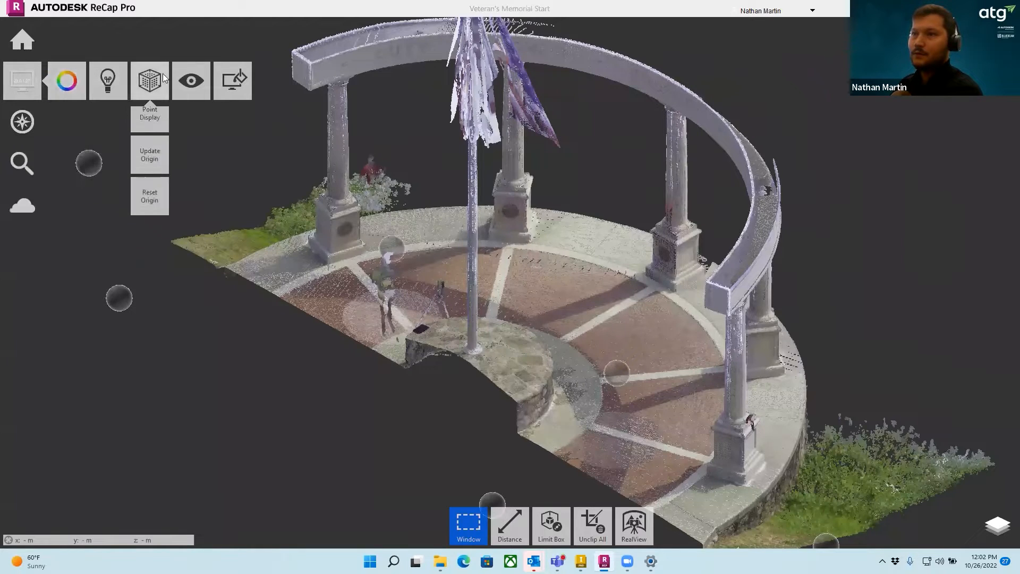
pyautogui.moveTo(192, 79)
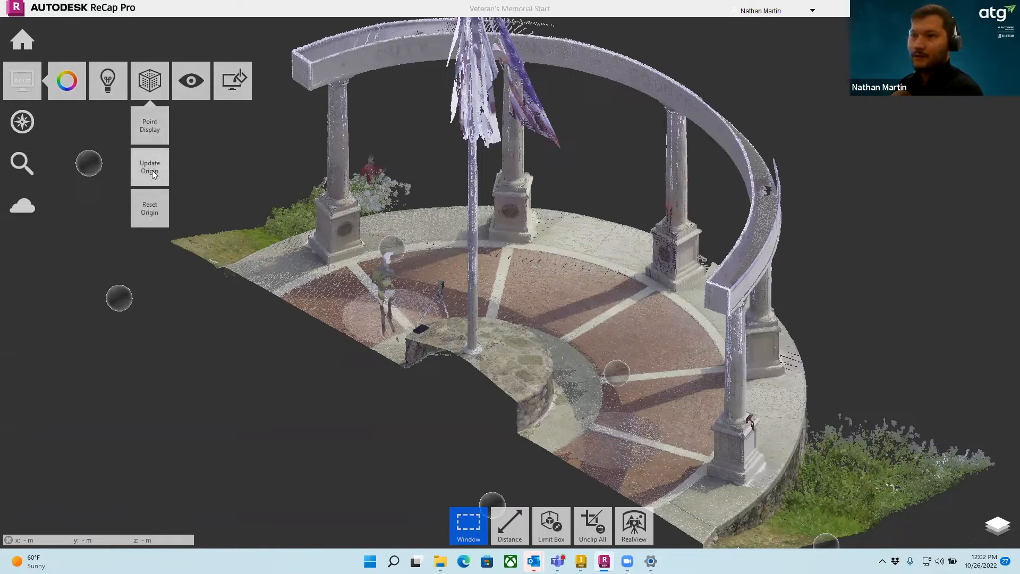
pyautogui.click(151, 169)
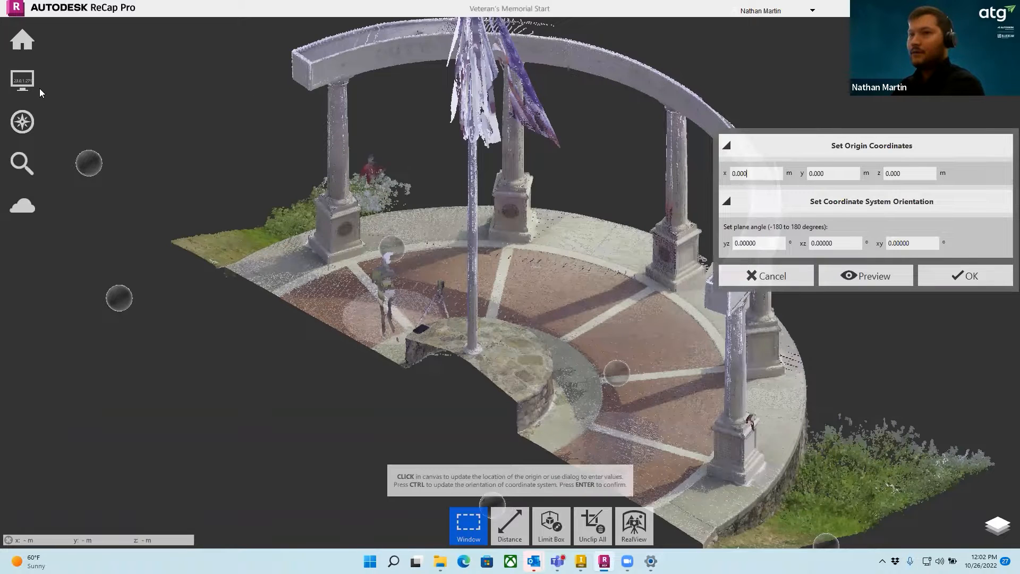
pyautogui.moveTo(150, 79)
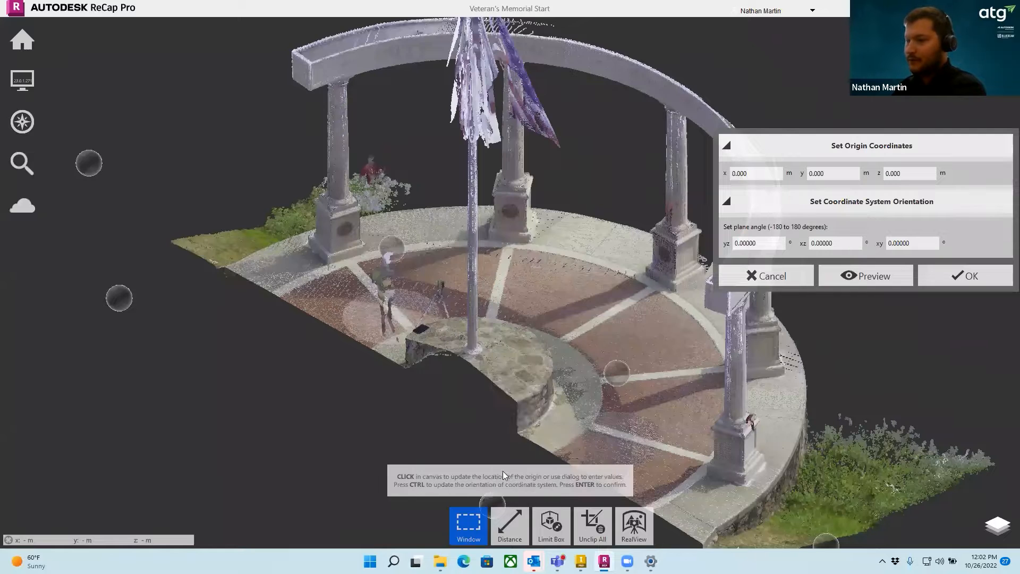
pyautogui.click(747, 174)
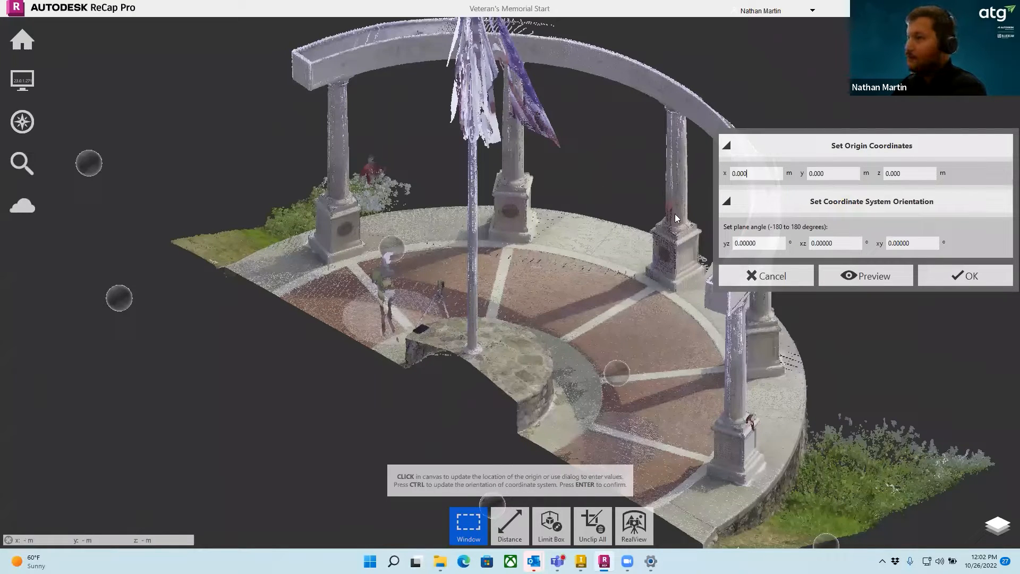
pyautogui.click(659, 280)
pyautogui.press('ctrl')
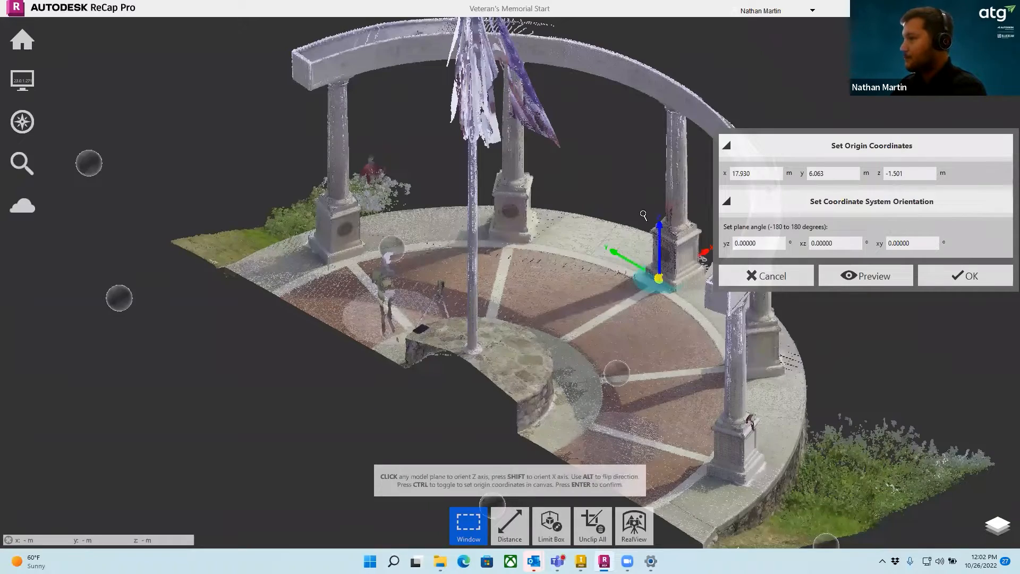
# Set the coordinate system's yz plane angle to 90 degrees and apply the new origin and orientation.
pyautogui.scroll(2, 649, 233)
pyautogui.scroll(3, 649, 233)
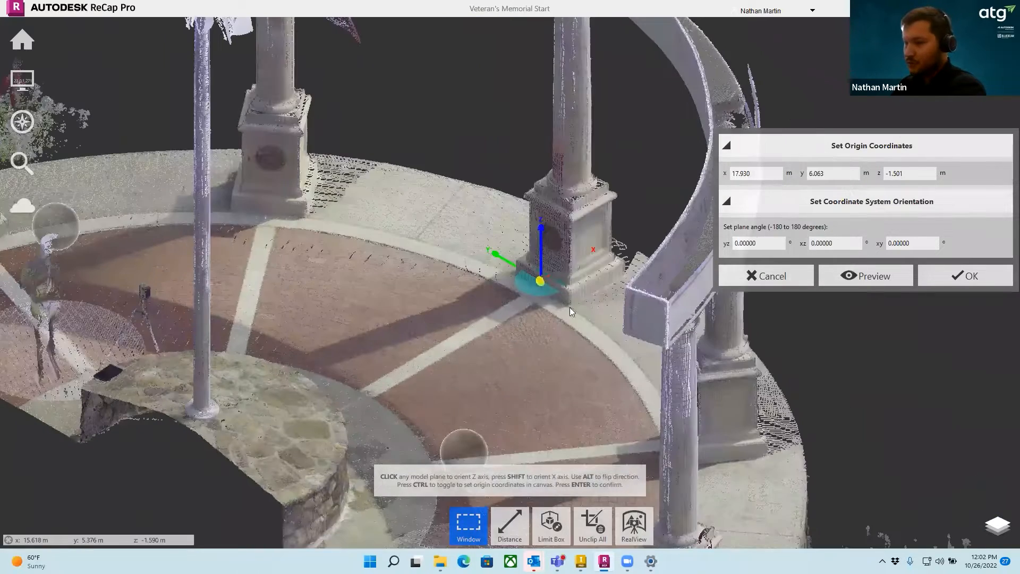
pyautogui.scroll(2, 529, 294)
pyautogui.scroll(2, 540, 263)
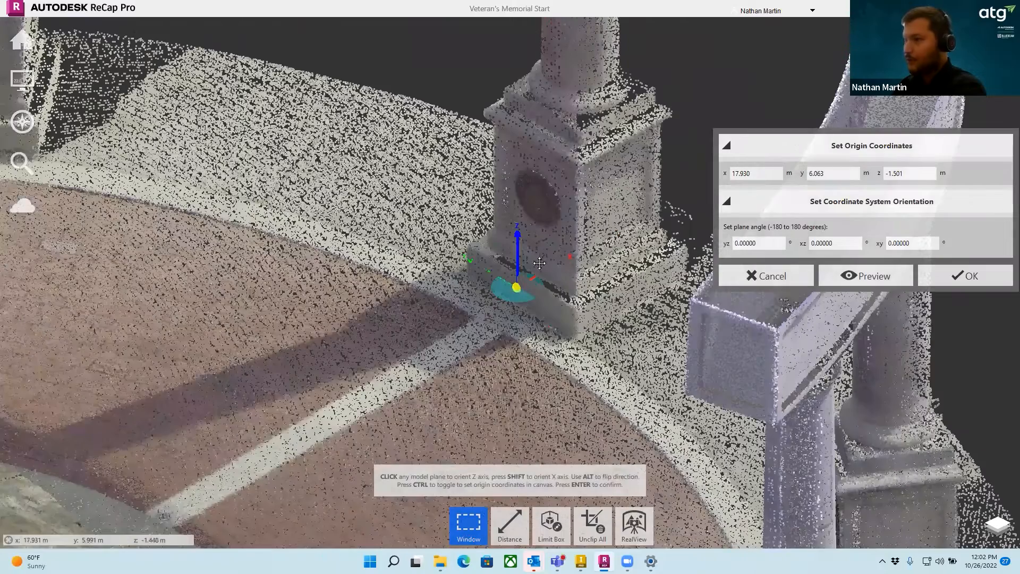
pyautogui.scroll(2, 433, 288)
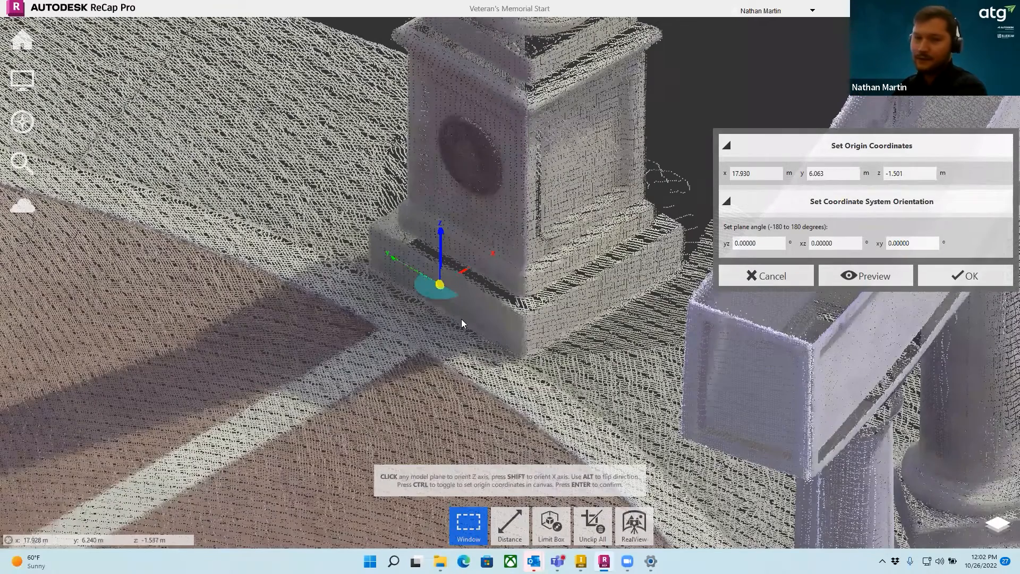
pyautogui.scroll(1, 462, 324)
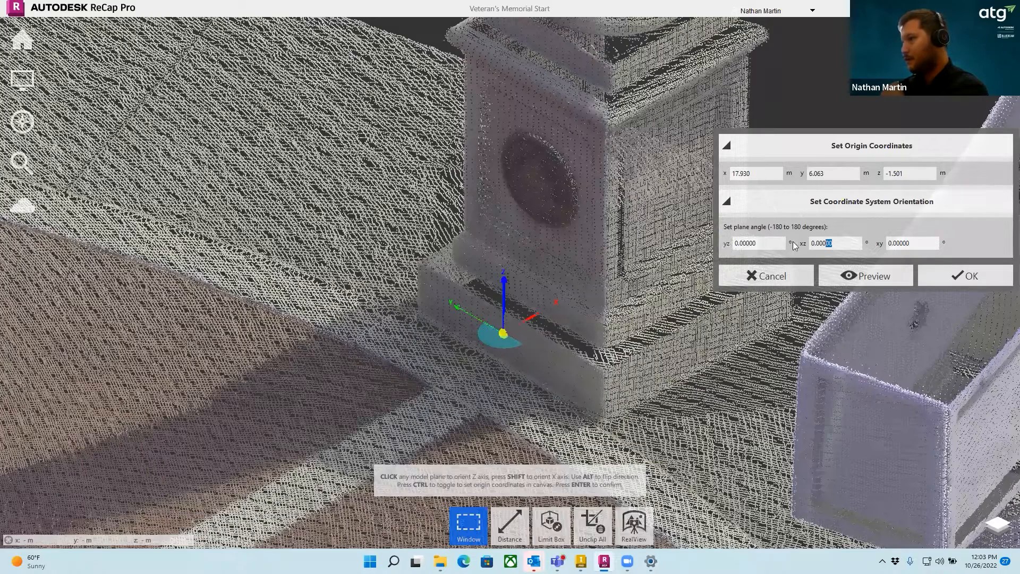
pyautogui.moveTo(785, 243); pyautogui.dragTo(713, 243)
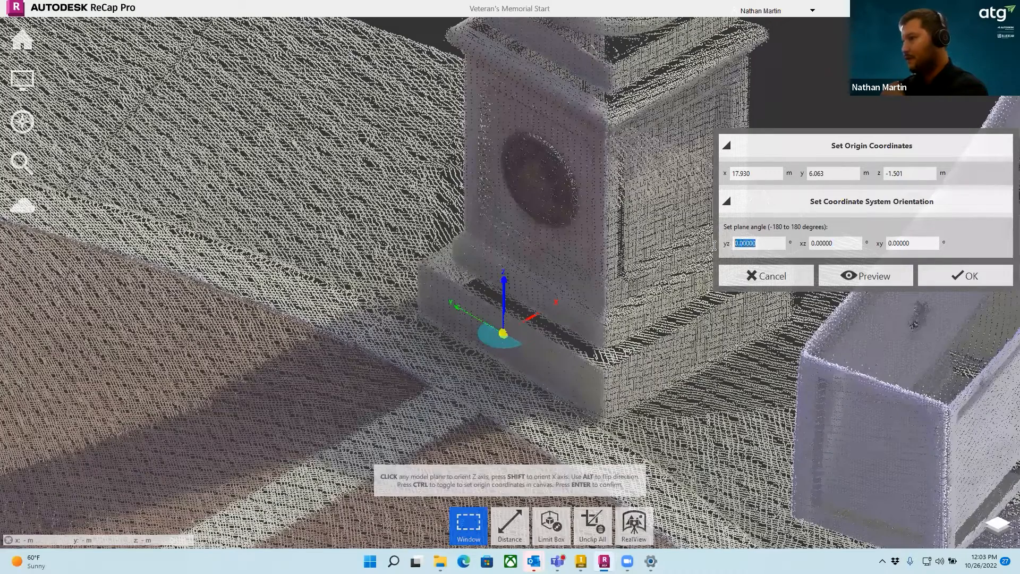
pyautogui.write('90')
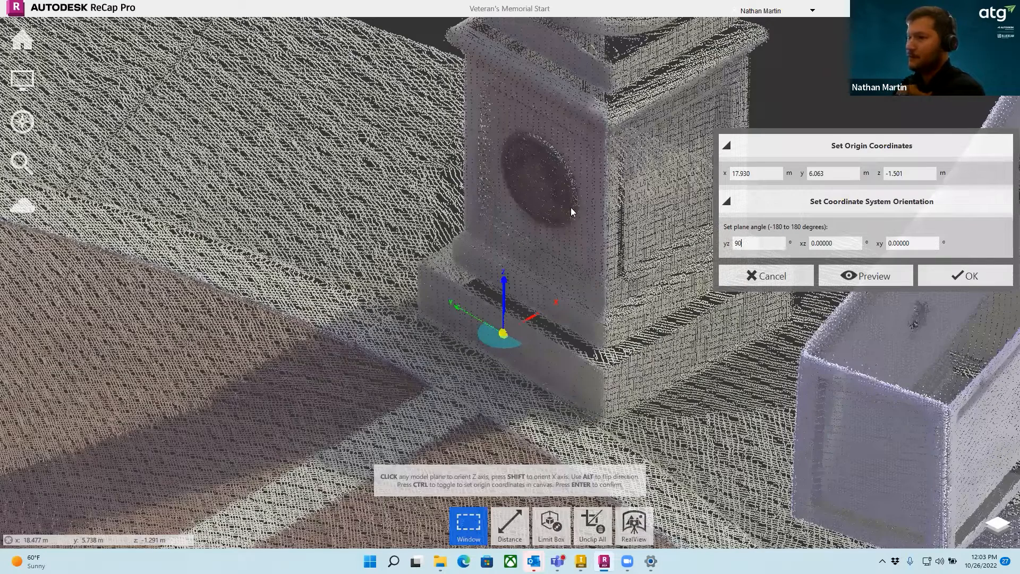
pyautogui.press('Return')
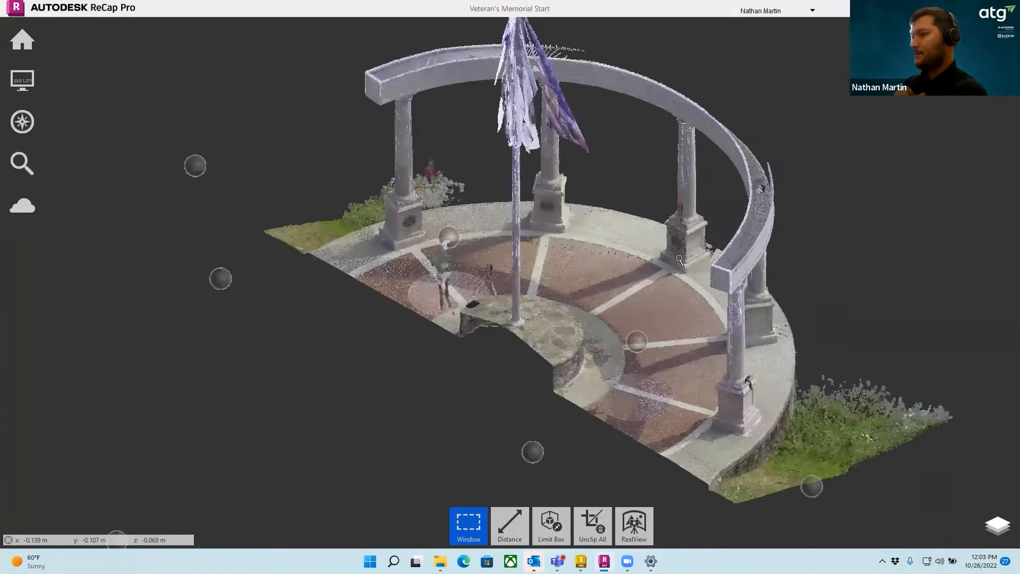
# Start another origin update and enter a yz plane angle of 90 degrees.
pyautogui.scroll(1, 677, 259)
pyautogui.moveTo(21, 121)
pyautogui.moveTo(124, 126)
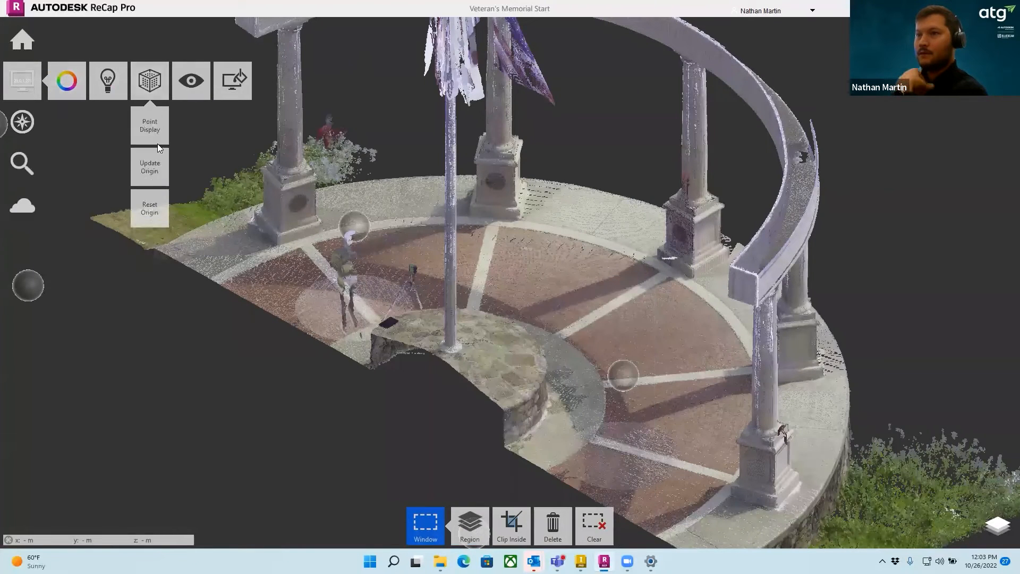
pyautogui.moveTo(22, 82)
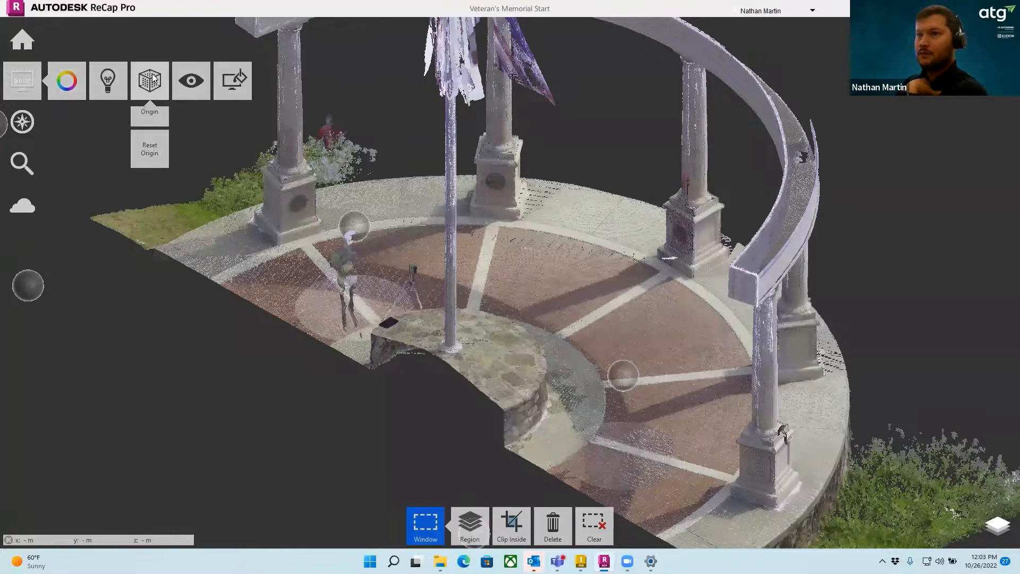
pyautogui.click(150, 167)
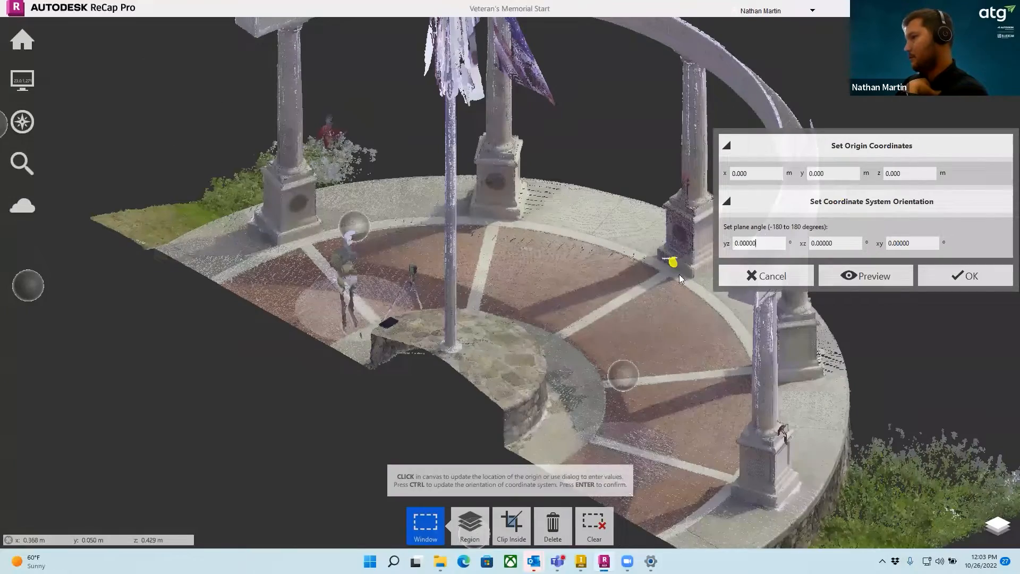
pyautogui.scroll(6, 694, 270)
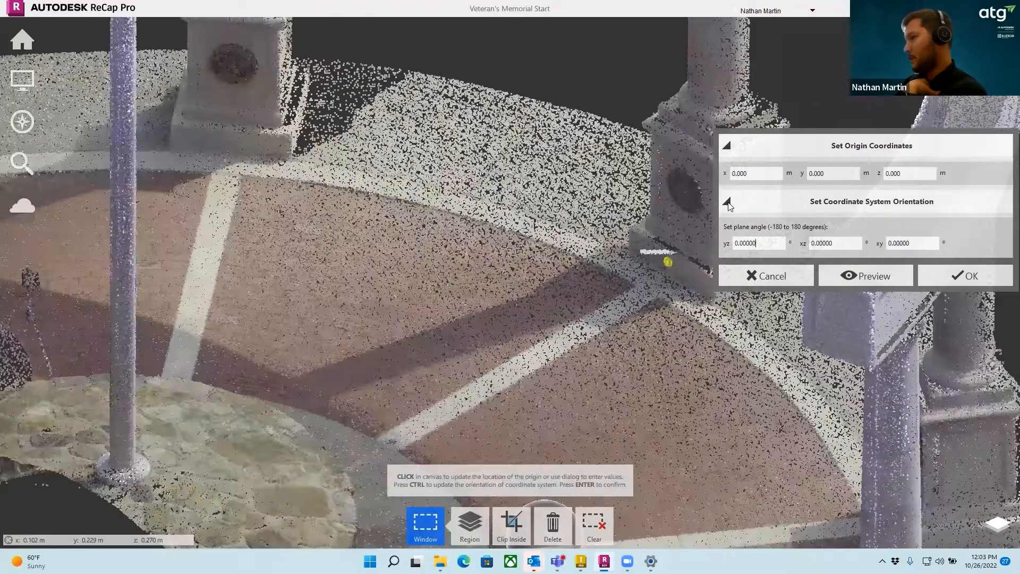
pyautogui.hotkey('ctrl', 'a')
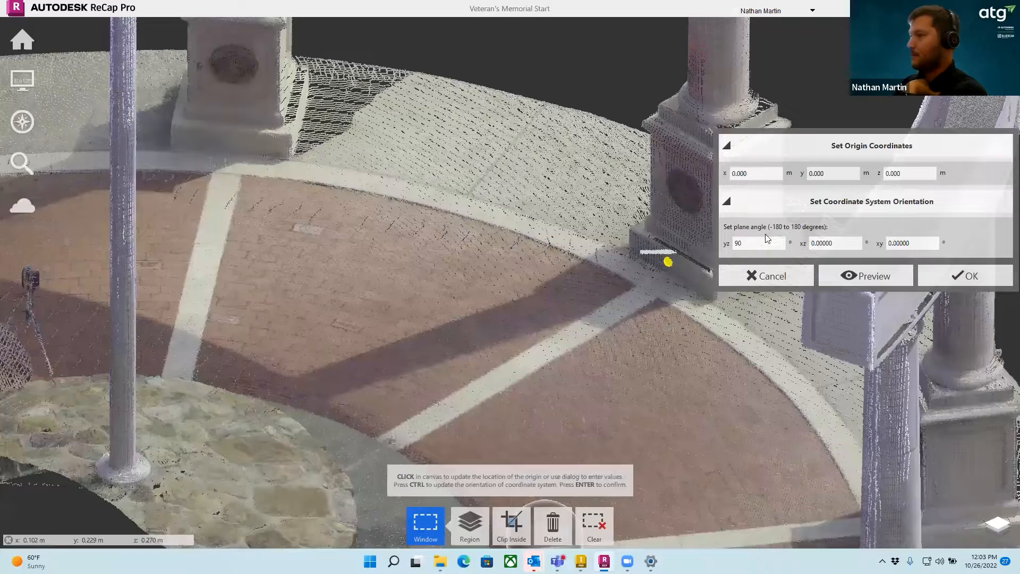
# Place the origin on the pedestal's lower step at x 0.000, y -0.055, z -0.019 m and switch to orienting the axes.
pyautogui.scroll(2, 591, 301)
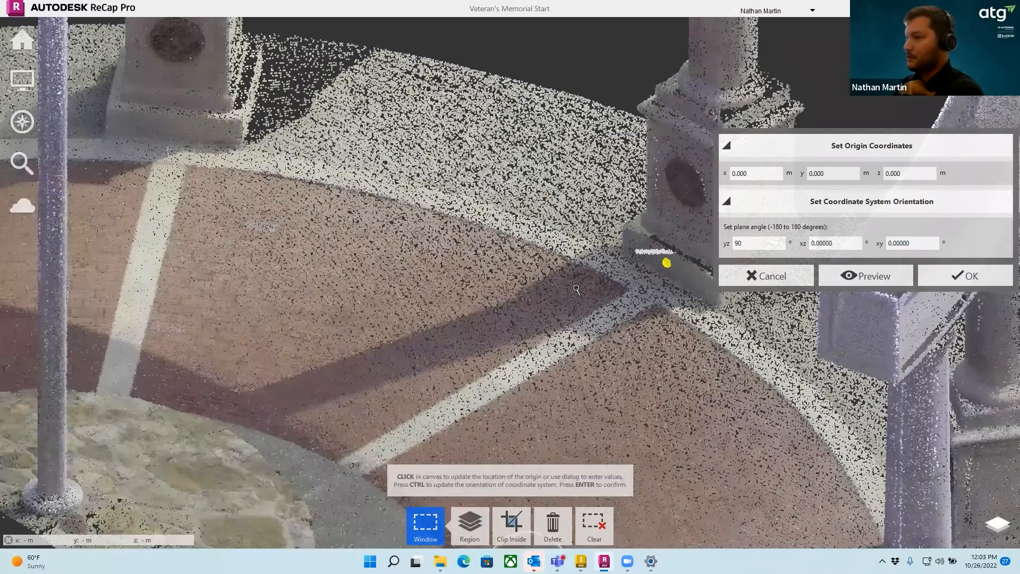
pyautogui.scroll(2, 576, 289)
pyautogui.scroll(2, 576, 305)
pyautogui.click(570, 308)
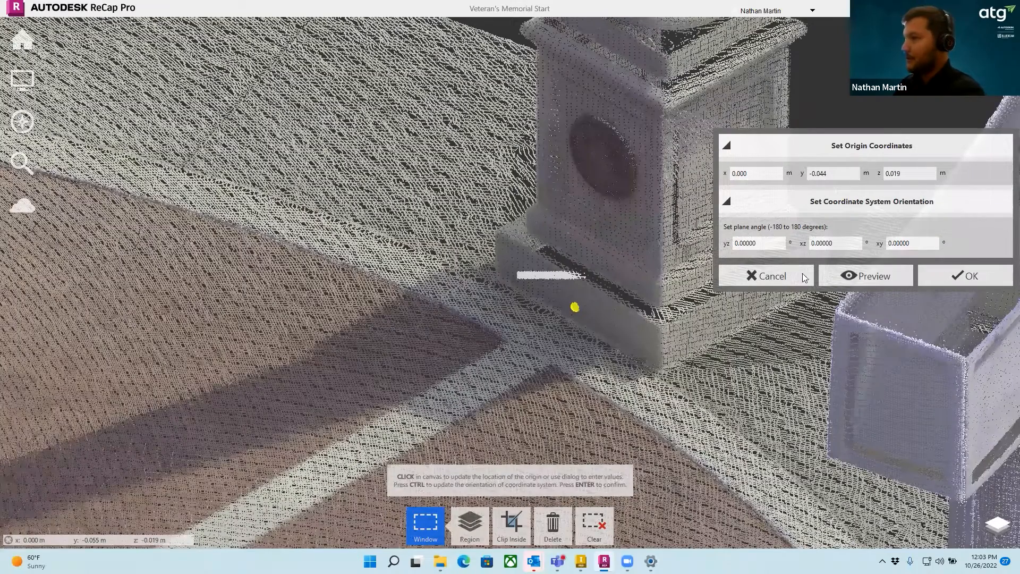
pyautogui.press('ctrl')
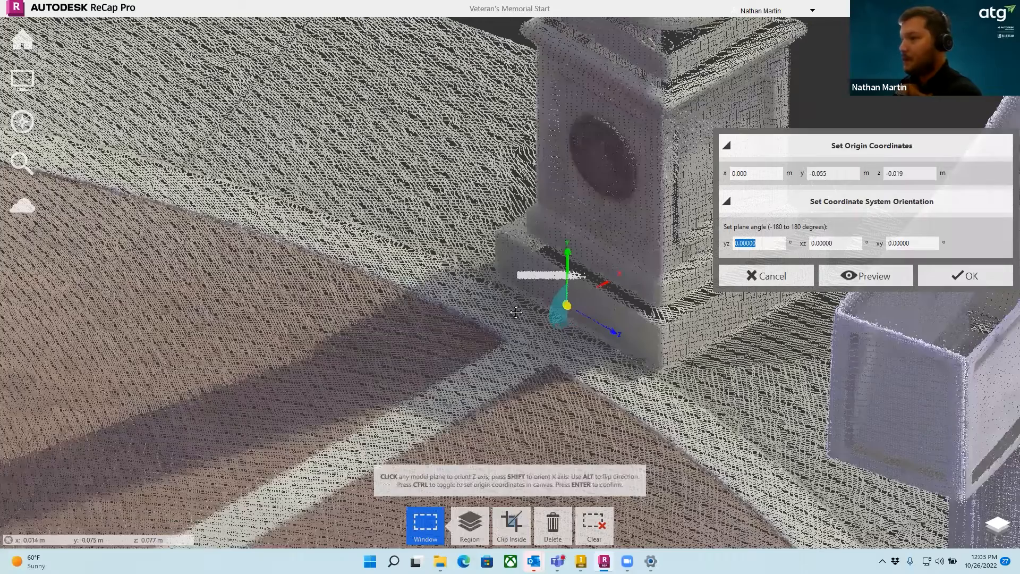
# Preview the coordinate system at the pedestal base and apply the updated origin.
pyautogui.scroll(-3, 507, 366)
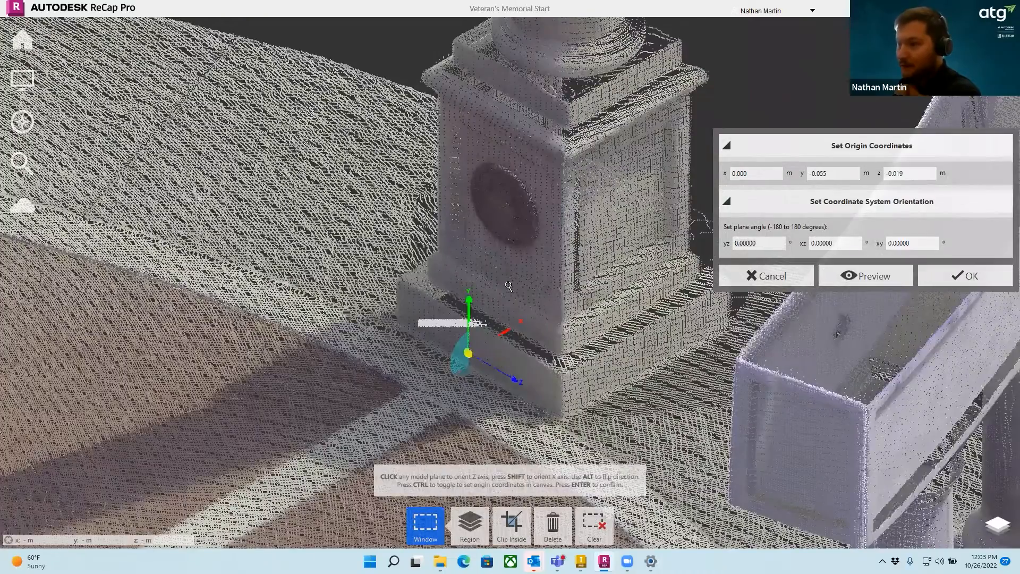
pyautogui.scroll(2, 509, 287)
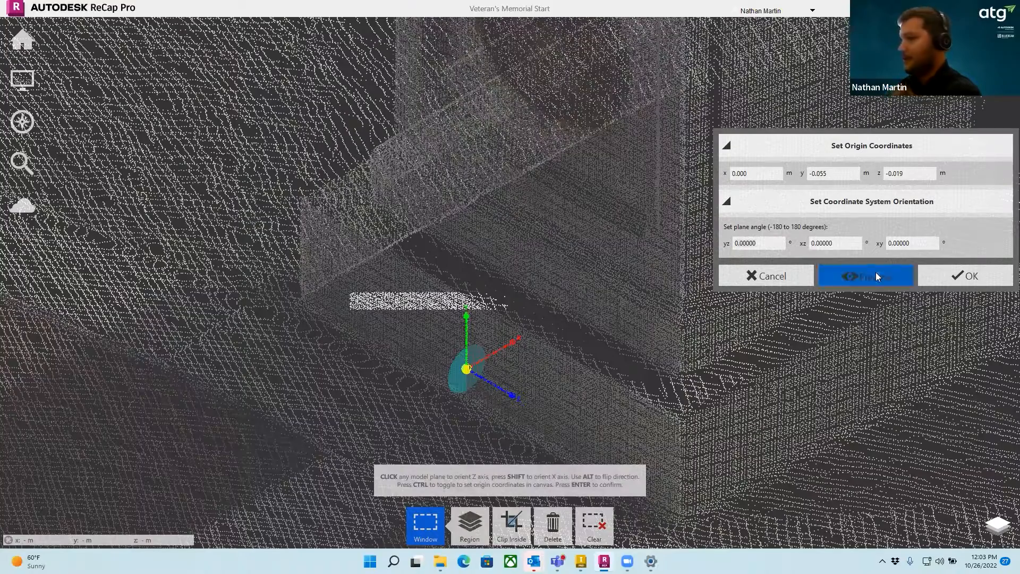
pyautogui.click(875, 272)
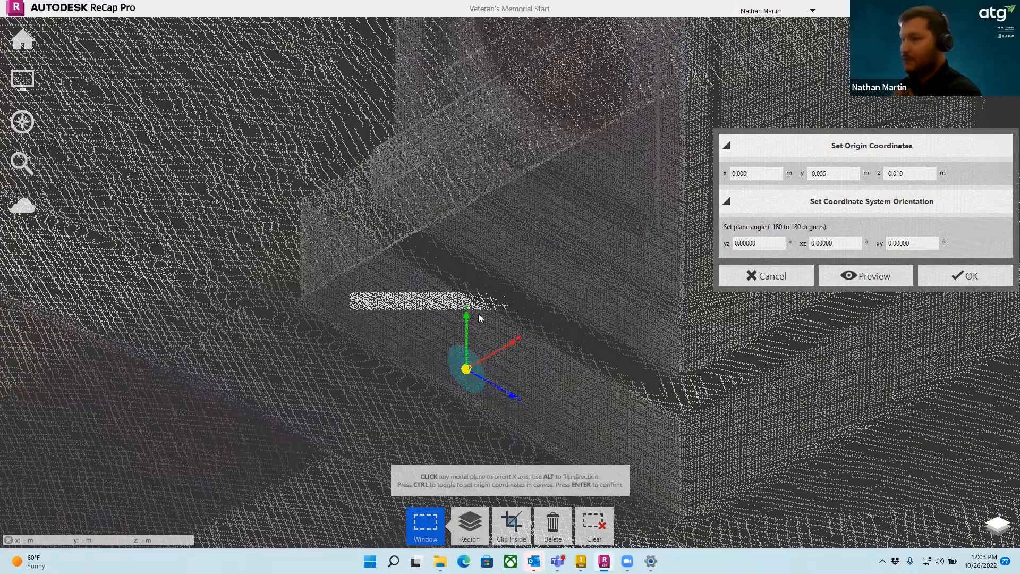
pyautogui.click(959, 278)
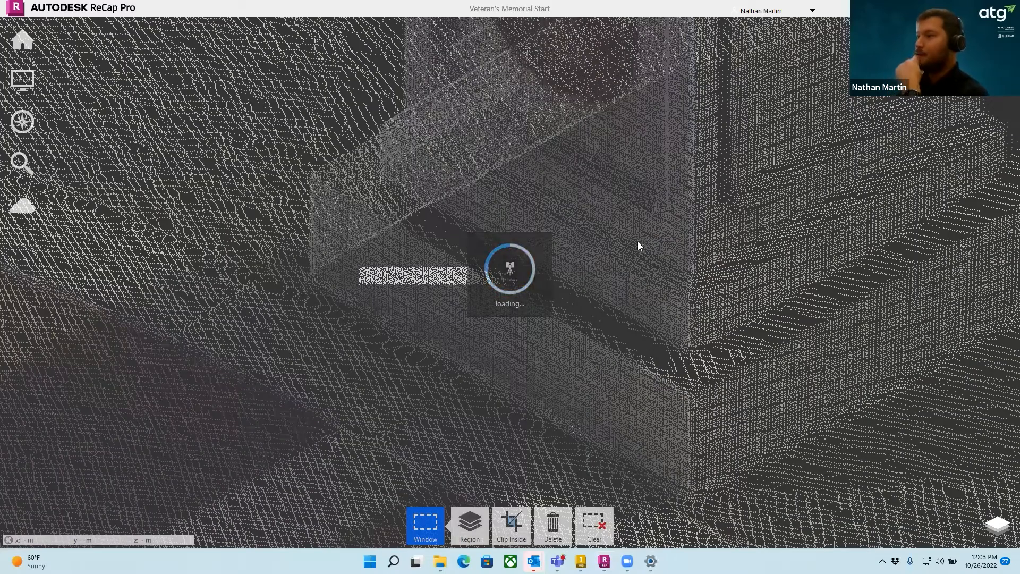
pyautogui.scroll(-1, 555, 264)
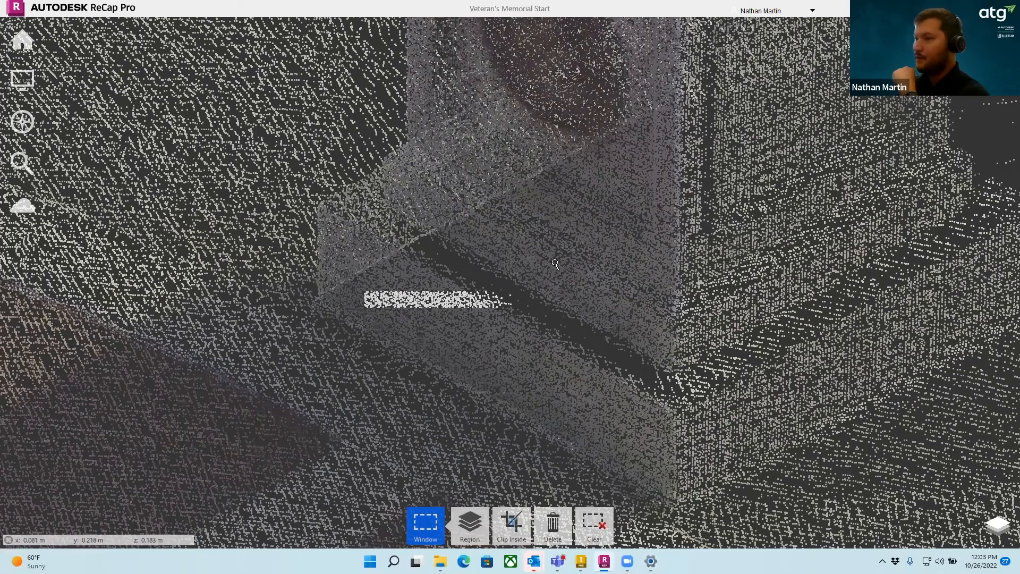
# Examine the reoriented memorial point cloud from several sides and distances.
pyautogui.scroll(-5, 574, 260)
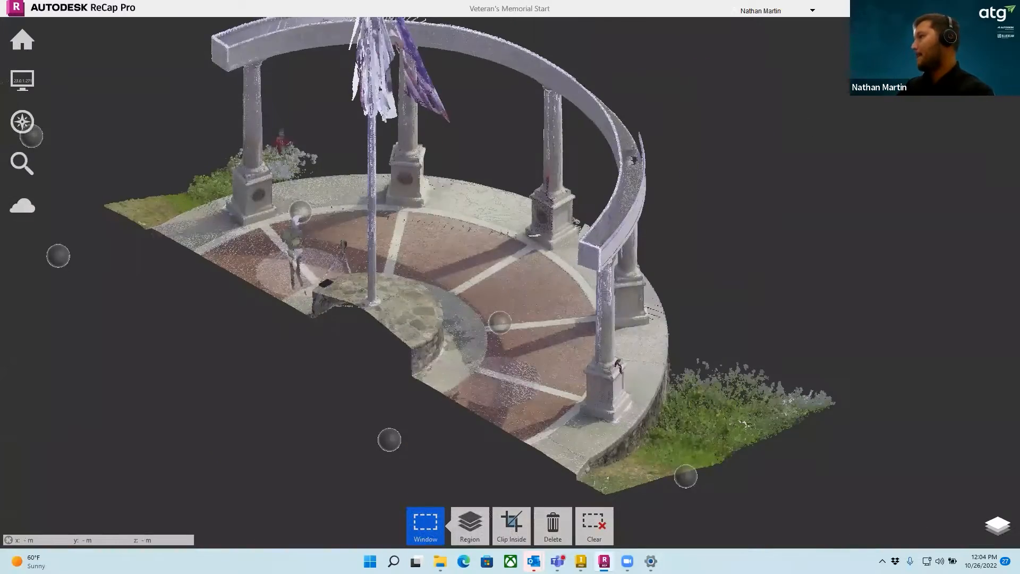
pyautogui.scroll(-10, 549, 287)
pyautogui.scroll(10, 544, 286)
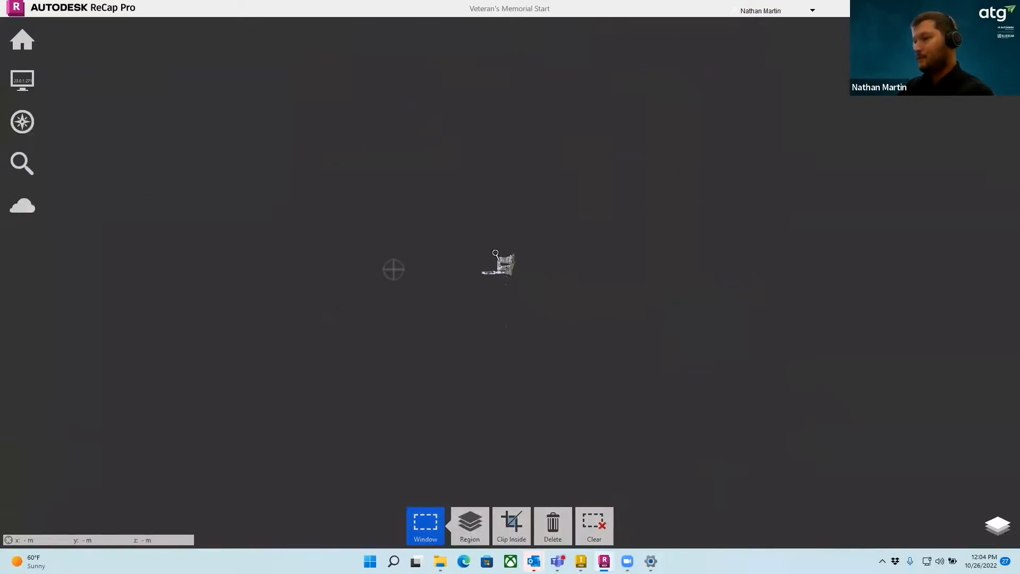
pyautogui.moveTo(200, 183); pyautogui.dragTo(498, 249, button='middle')
pyautogui.scroll(6, 466, 230)
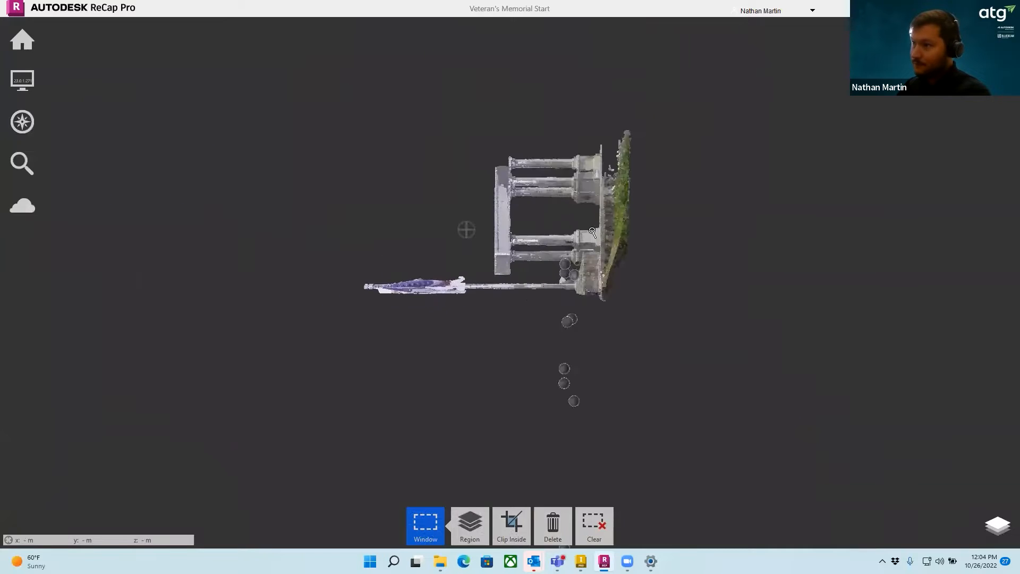
pyautogui.moveTo(656, 239); pyautogui.dragTo(565, 242, button='middle')
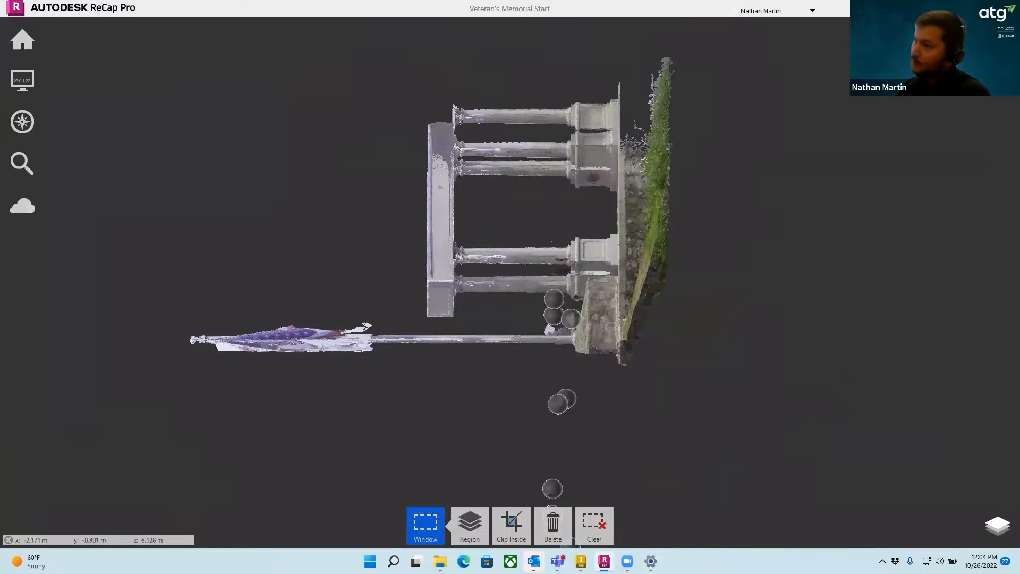
pyautogui.scroll(-10, 542, 277)
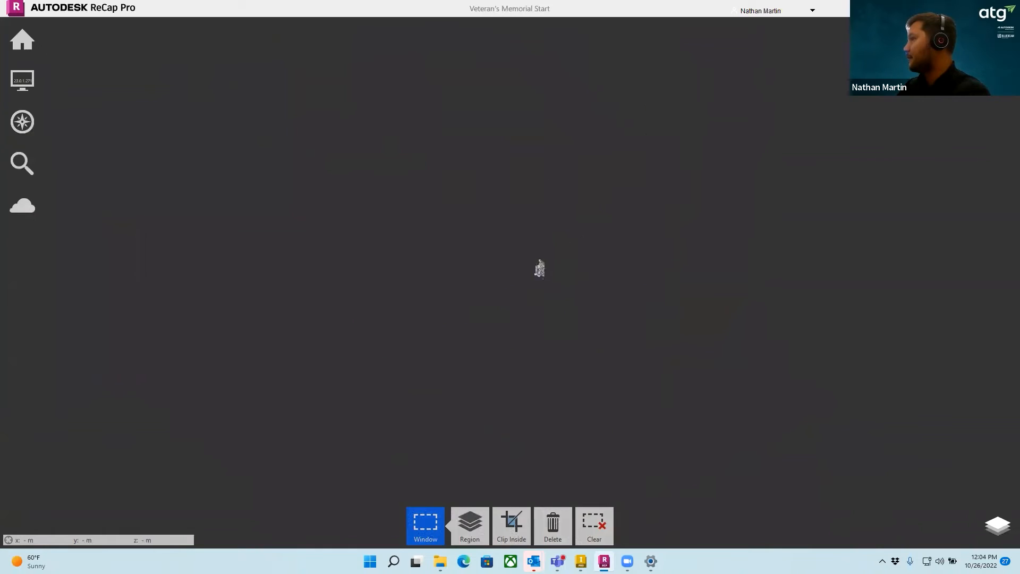
pyautogui.keyDown('shift'); pyautogui.moveTo(513, 258); pyautogui.dragTo(632, 270, button='middle'); pyautogui.keyUp('shift')
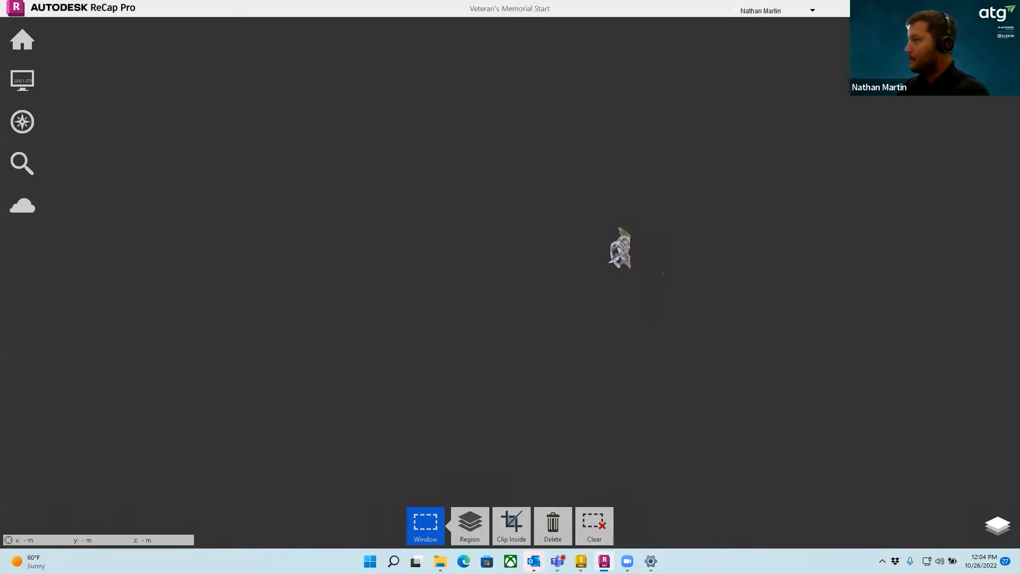
pyautogui.scroll(5, 713, 264)
pyautogui.moveTo(359, 203); pyautogui.dragTo(609, 165, button='middle')
pyautogui.scroll(4, 508, 164)
pyautogui.scroll(-8, 612, 298)
pyautogui.moveTo(551, 259)
pyautogui.keyDown('shift'); pyautogui.mouseDown(button='middle')
pyautogui.moveTo(526, 297)
pyautogui.moveTo(563, 246)
pyautogui.mouseUp(button='middle'); pyautogui.keyUp('shift')
pyautogui.scroll(8, 564, 246)
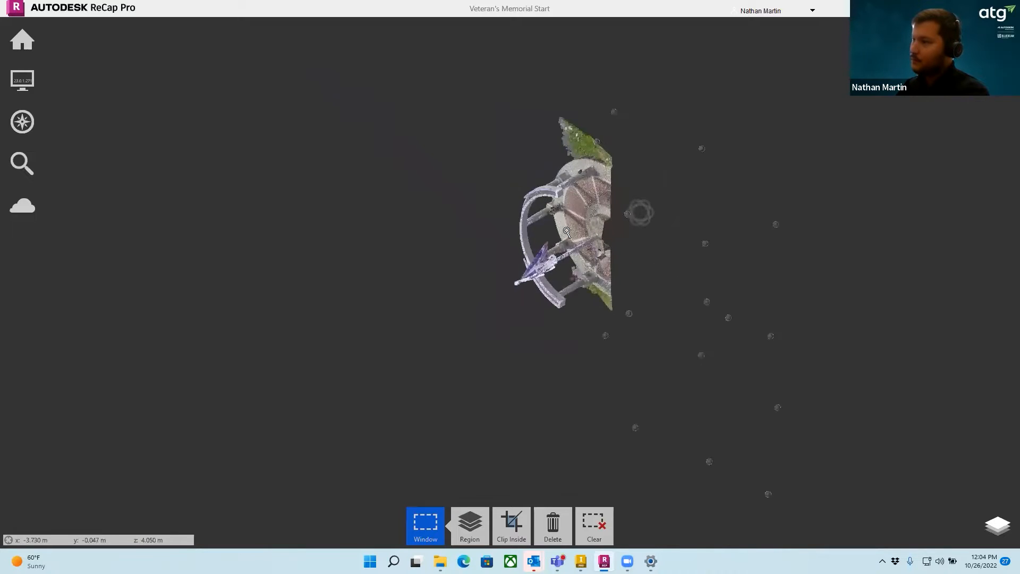
# Save the point cloud project and switch to Autodesk Inventor.
pyautogui.moveTo(22, 42)
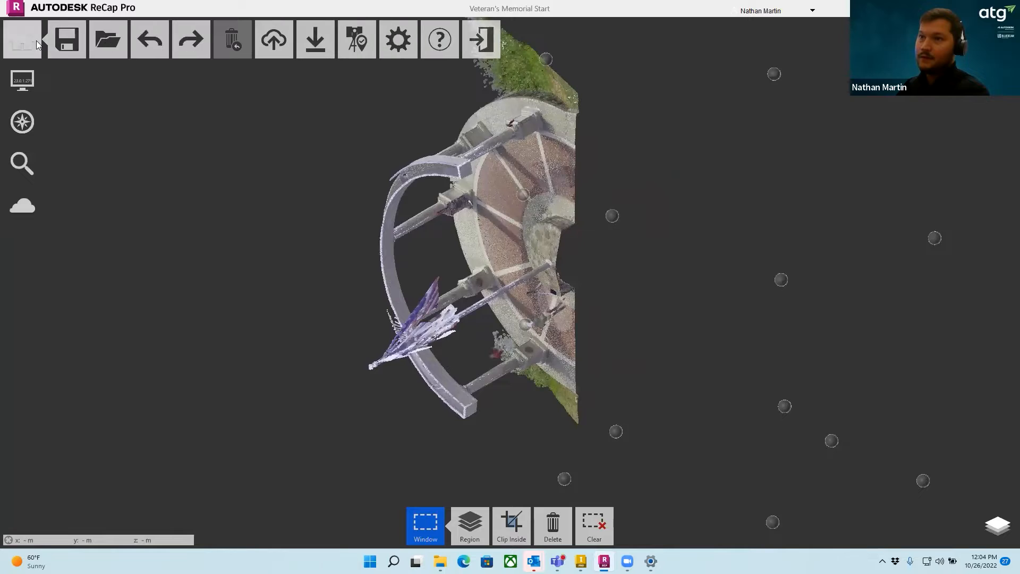
pyautogui.click(68, 38)
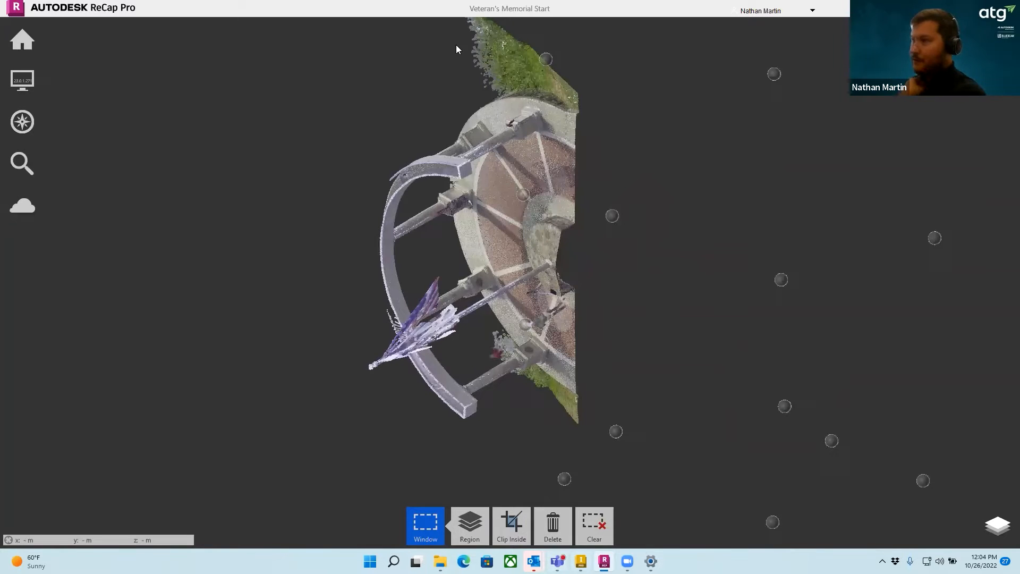
pyautogui.hotkey('alt', 'Tab')
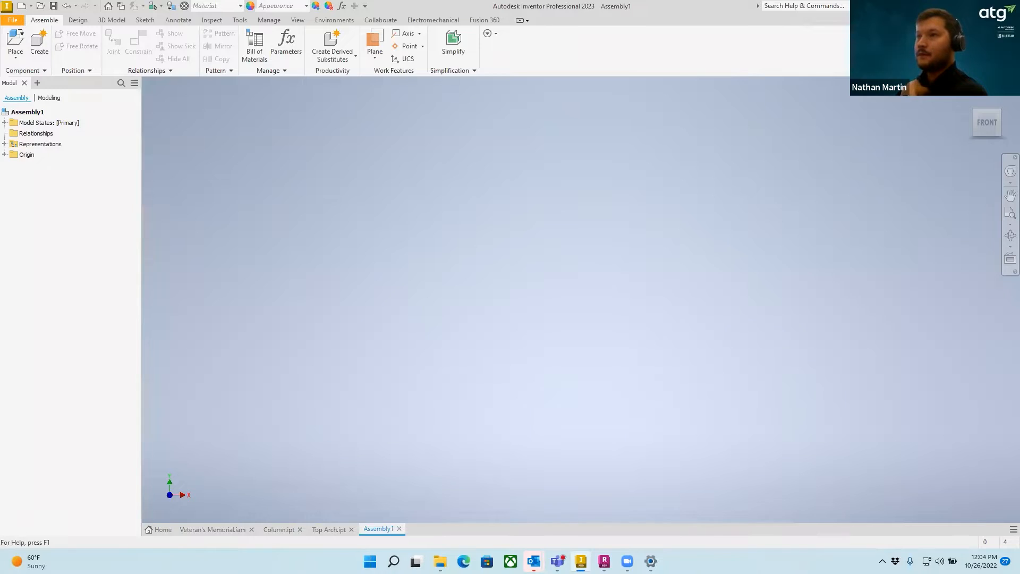
# Start attaching a point cloud to Assembly1 and open Veteran's Memorial Start from the Point Clouds folder.
pyautogui.click(178, 20)
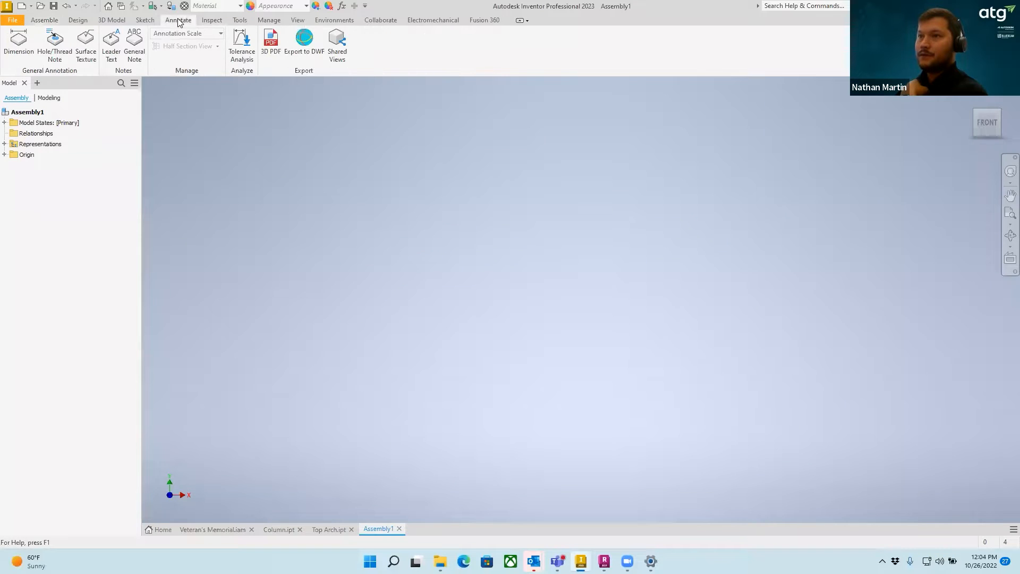
pyautogui.click(239, 20)
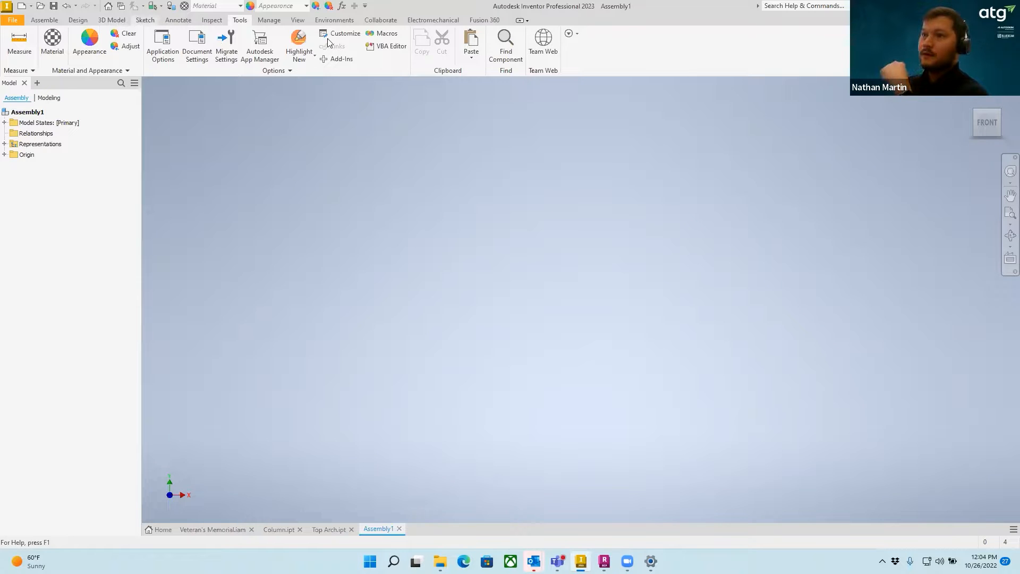
pyautogui.click(269, 20)
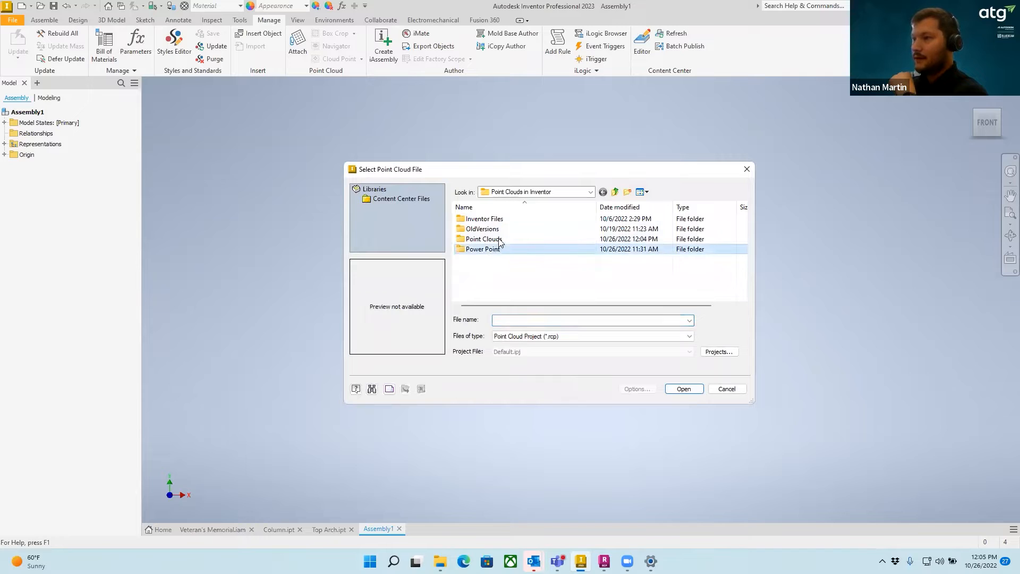
pyautogui.click(502, 239)
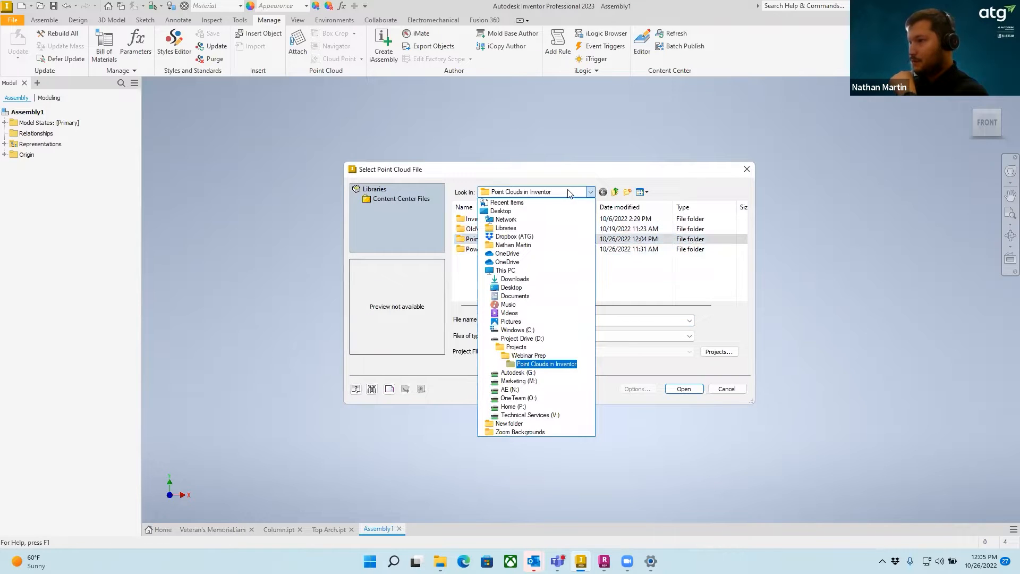
pyautogui.click(529, 355)
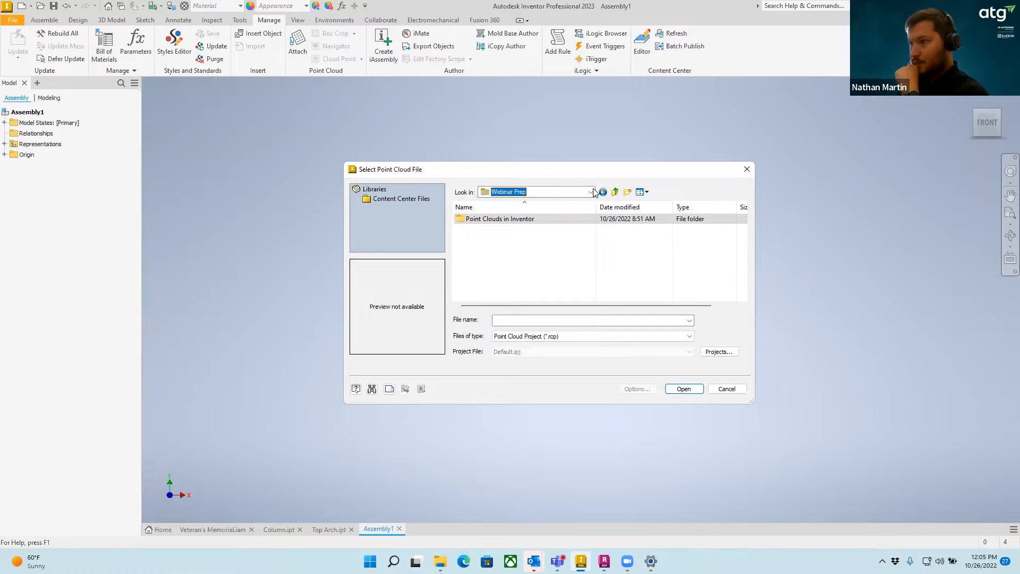
pyautogui.doubleClick(520, 221)
pyautogui.doubleClick(516, 239)
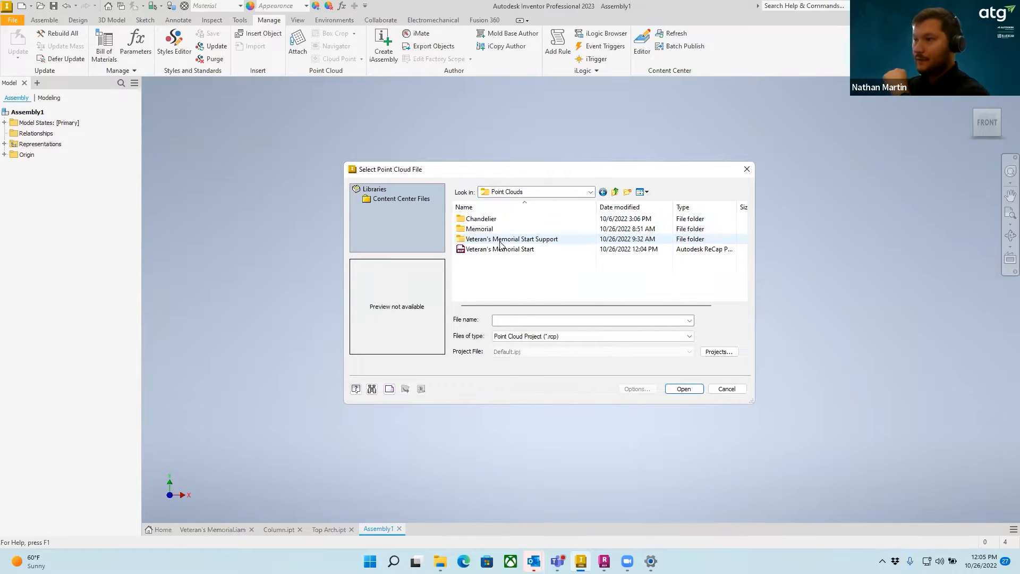
pyautogui.click(515, 252)
pyautogui.click(684, 388)
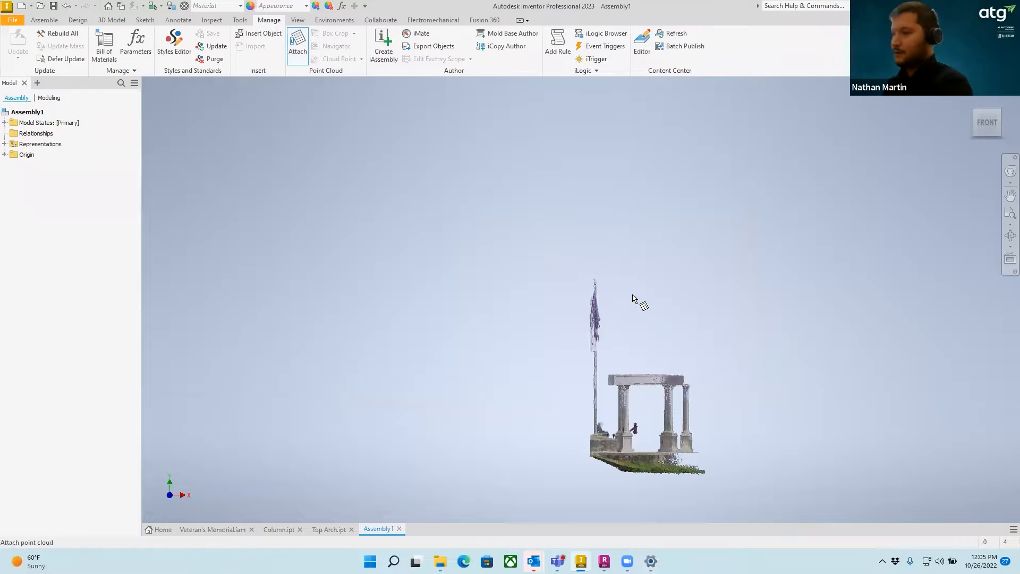
# Place the memorial point cloud at a point in the assembly space.
pyautogui.scroll(-5, 640, 303)
pyautogui.scroll(3, 623, 290)
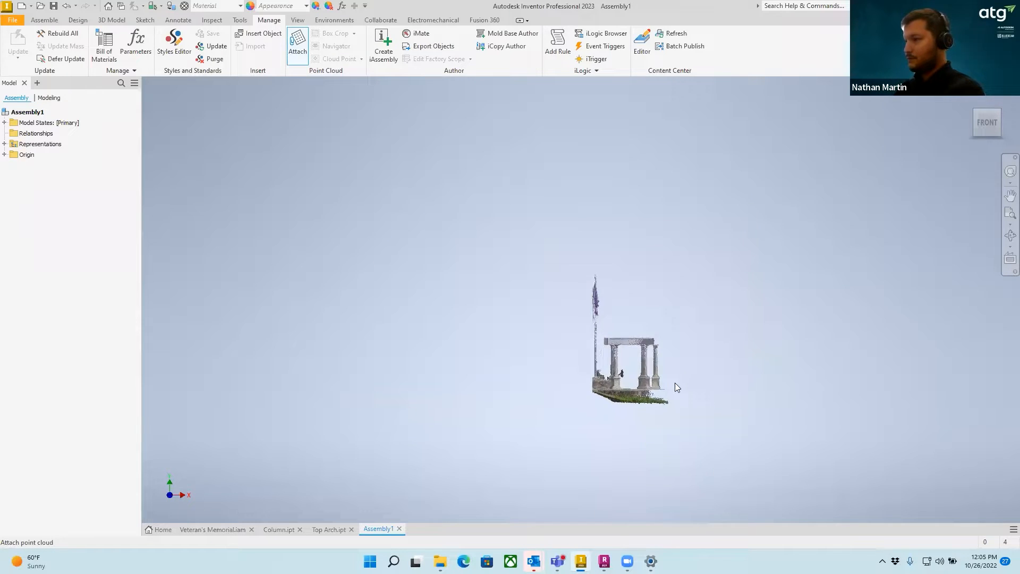
pyautogui.scroll(8, 670, 382)
pyautogui.moveTo(709, 321); pyautogui.dragTo(535, 207, button='middle')
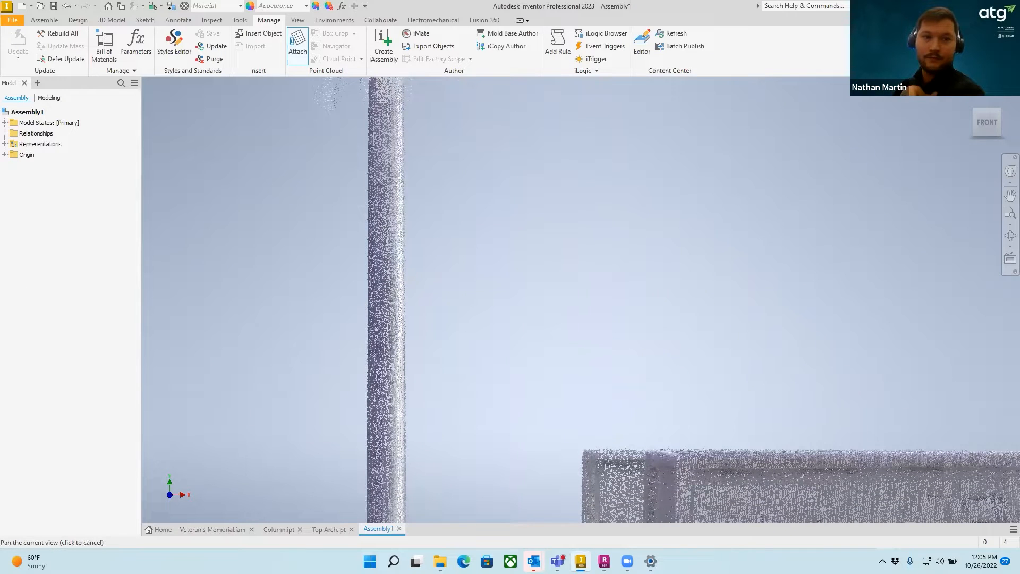
pyautogui.click(554, 134)
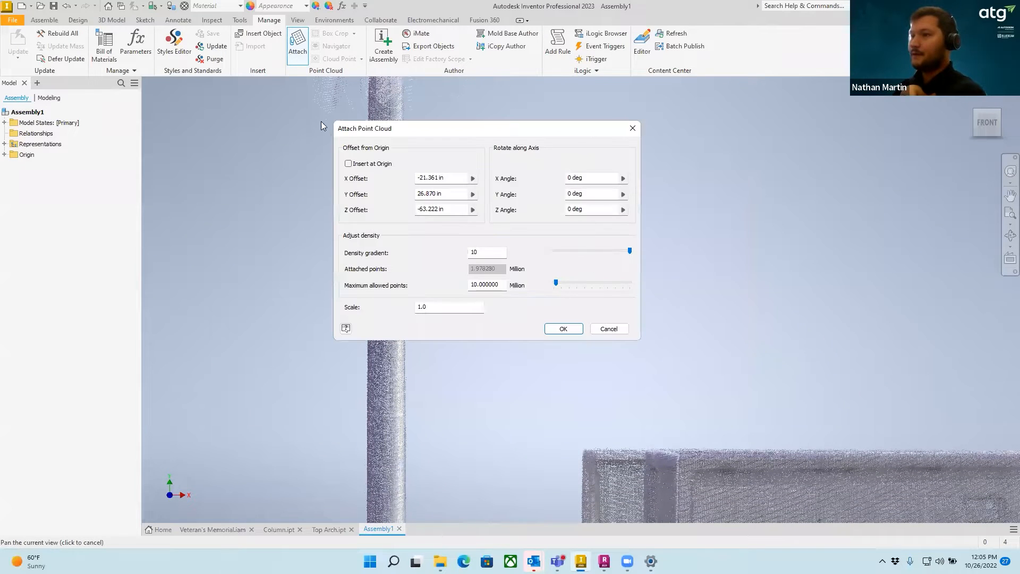
# Set the point cloud to insert at the origin, set the maximum allowed points to 4 million and attach it.
pyautogui.click(460, 162)
pyautogui.click(349, 164)
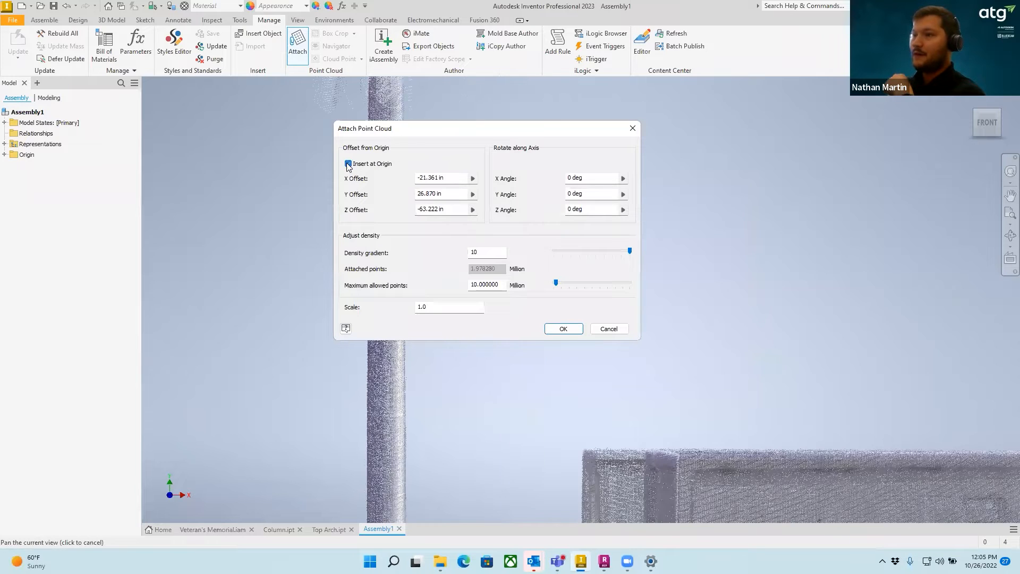
pyautogui.click(349, 165)
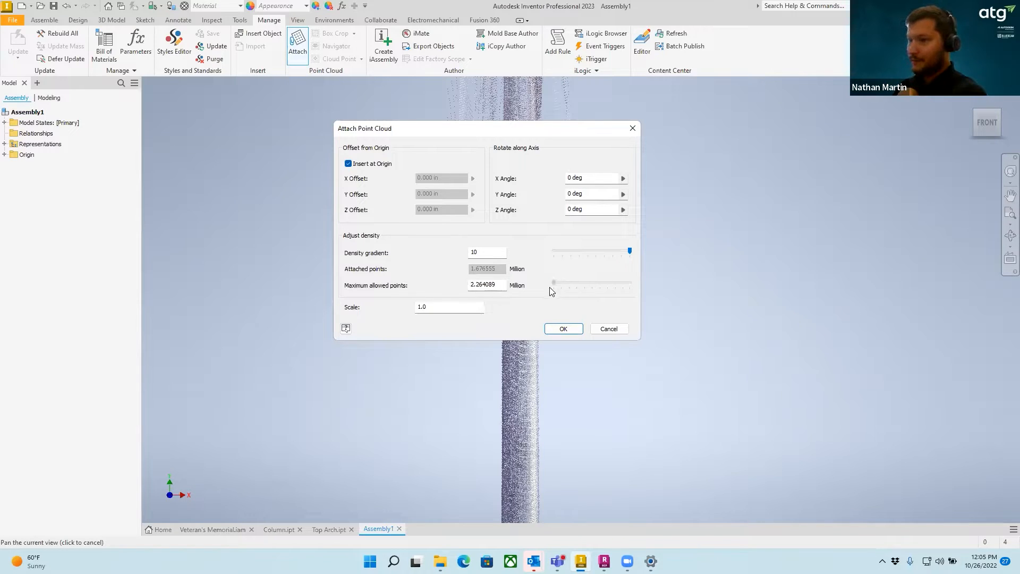
pyautogui.write('4')
pyautogui.press('Return')
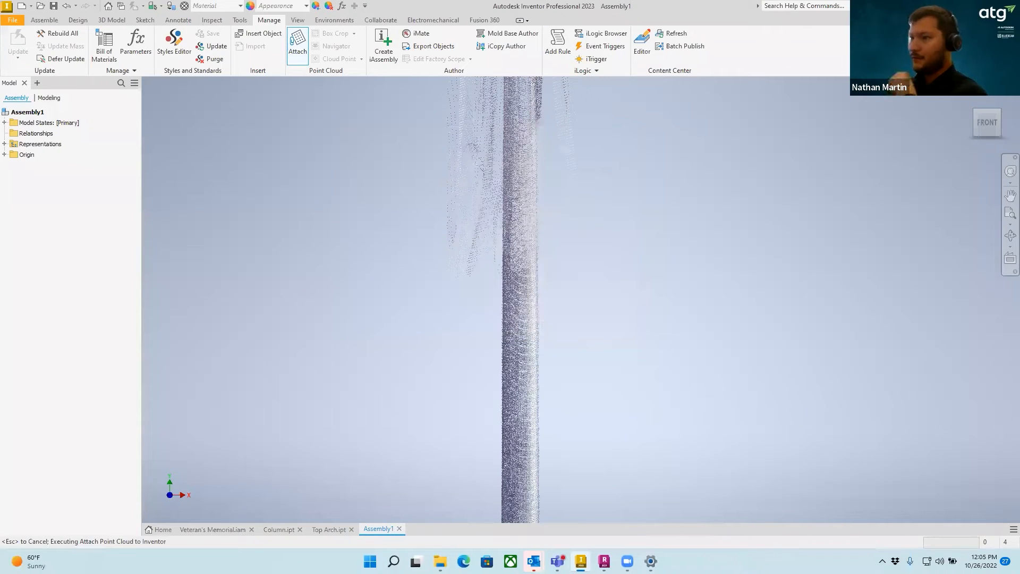
# Examine the attached memorial point cloud from the front, both close up and as a whole.
pyautogui.scroll(-7, 647, 210)
pyautogui.moveTo(690, 220); pyautogui.dragTo(447, 159, button='middle')
pyautogui.moveTo(640, 335); pyautogui.dragTo(672, 297, button='middle')
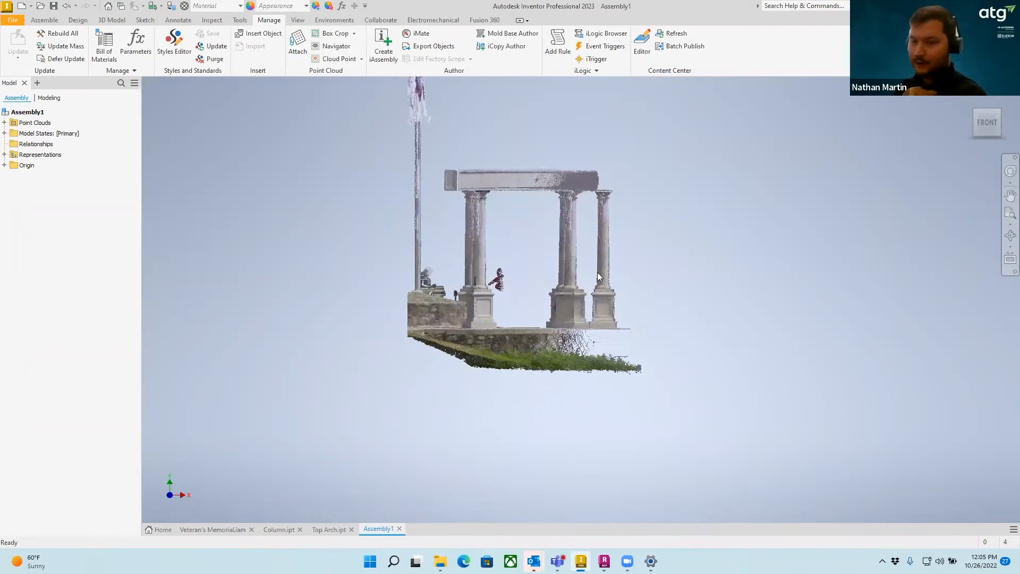
pyautogui.scroll(-5, 589, 287)
pyautogui.scroll(10, 659, 281)
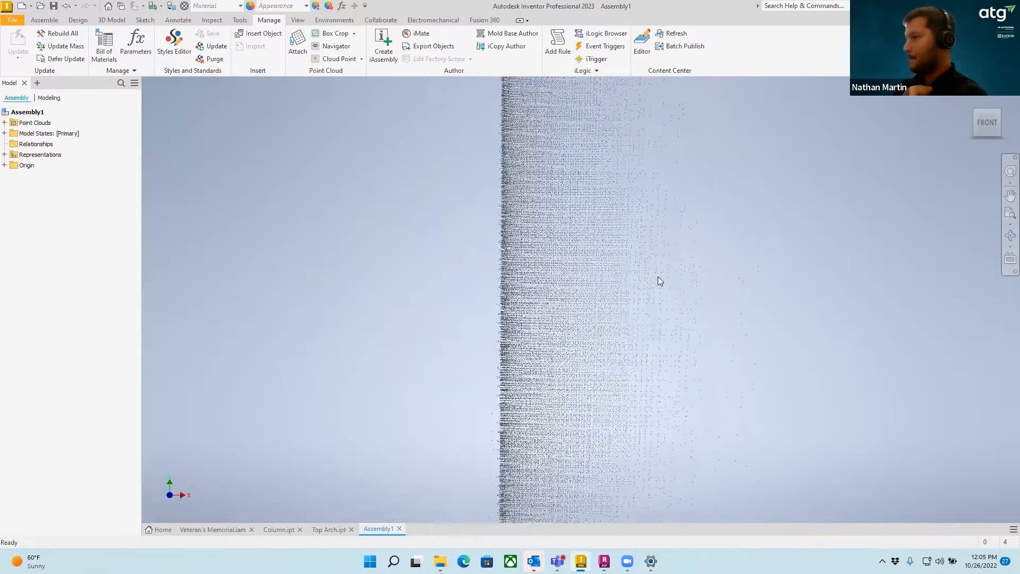
pyautogui.scroll(-6, 659, 279)
pyautogui.rightClick(659, 278)
pyautogui.click(757, 172)
pyautogui.moveTo(664, 230); pyautogui.dragTo(630, 217, button='middle')
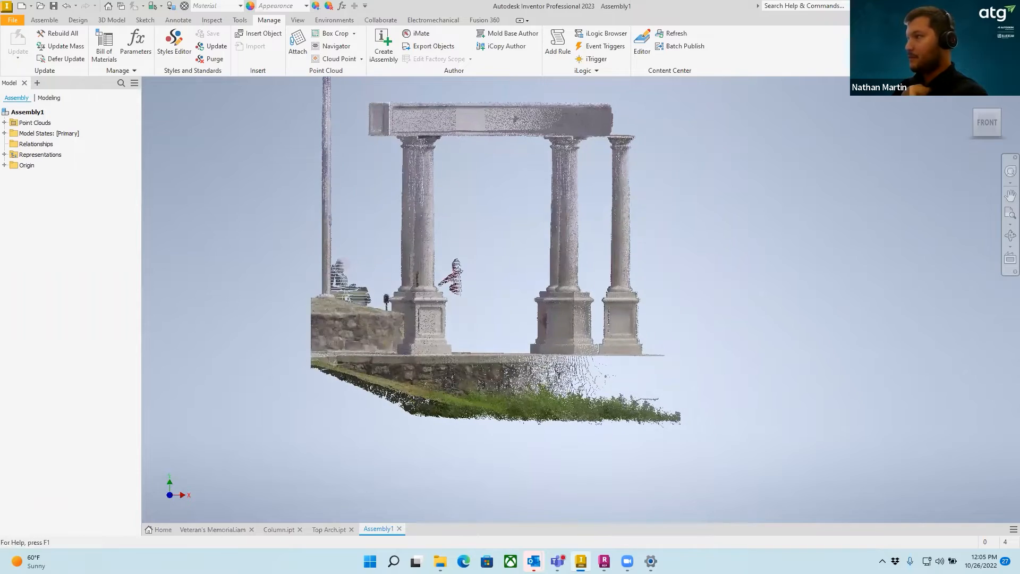
# Examine the attached memorial in an isometric view, including the paved floor, columns and curved arch.
pyautogui.click(977, 112)
pyautogui.scroll(-5, 592, 383)
pyautogui.scroll(6, 590, 386)
pyautogui.moveTo(580, 424); pyautogui.dragTo(651, 184, button='middle')
pyautogui.scroll(6, 546, 376)
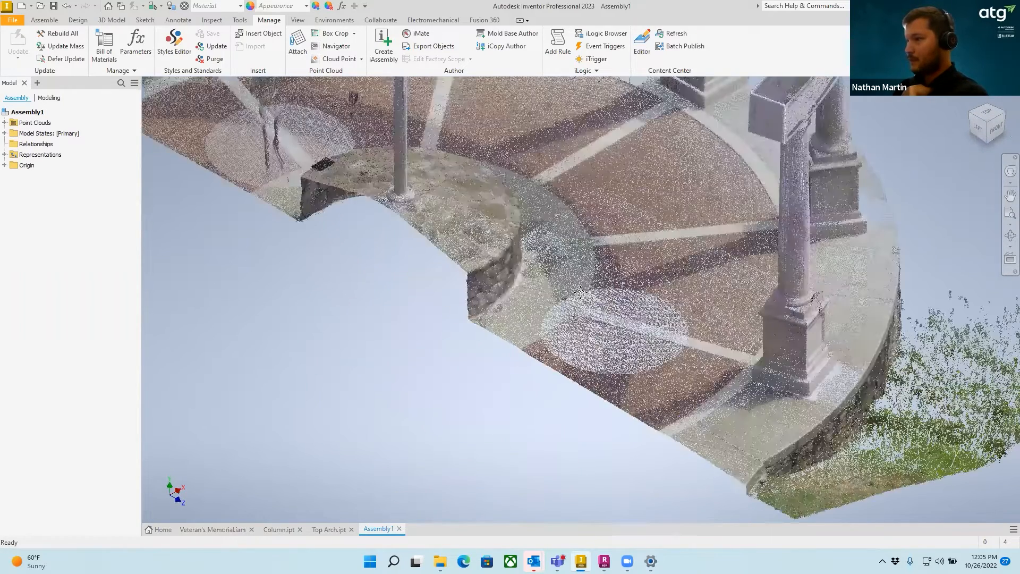
pyautogui.scroll(-2, 553, 346)
pyautogui.moveTo(568, 314); pyautogui.dragTo(567, 374, button='middle')
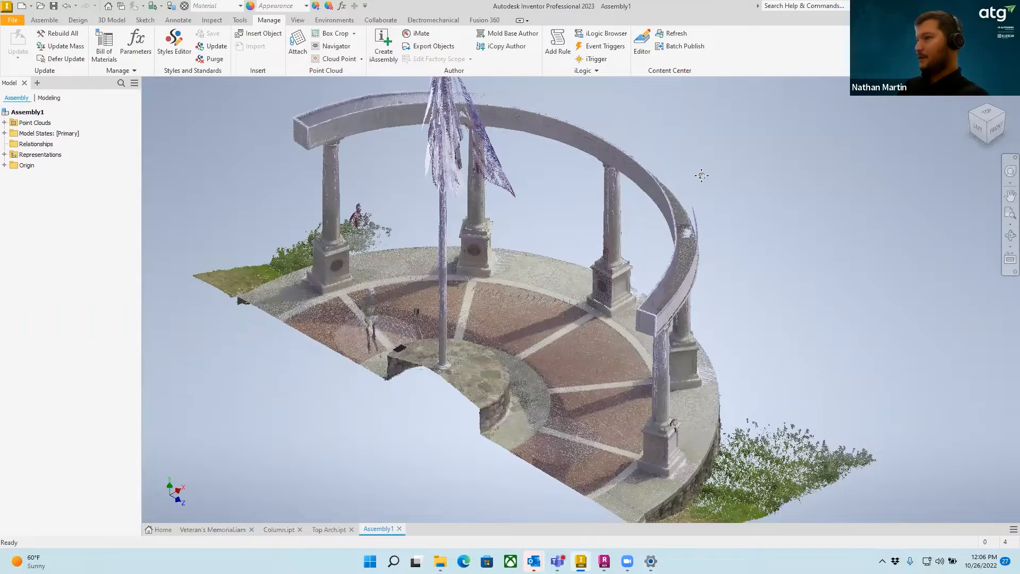
pyautogui.moveTo(702, 176); pyautogui.dragTo(752, 207, button='middle')
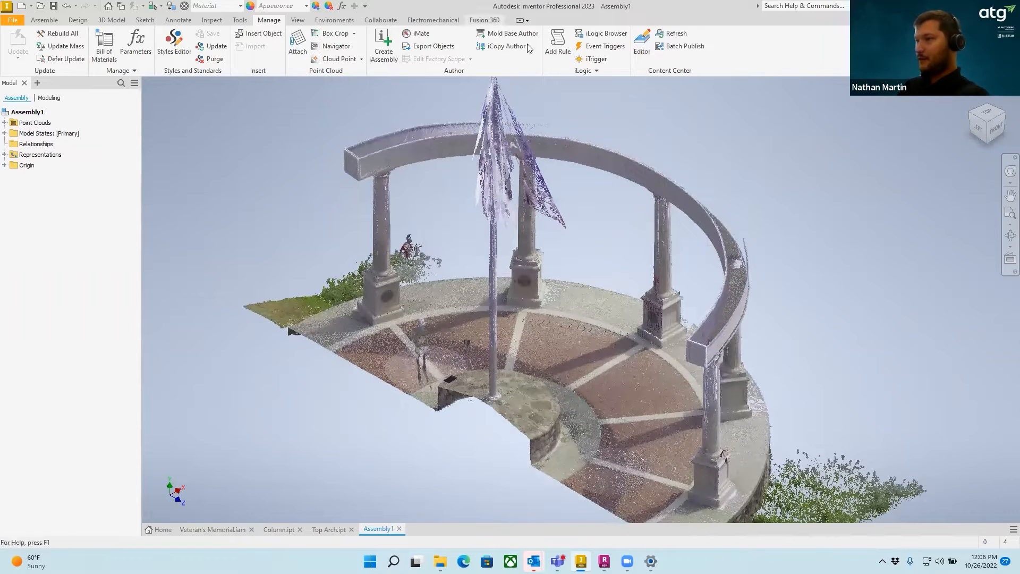
# Box crop the point cloud to the middle column with its pedestal and arch section, about 186 in deep.
pyautogui.click(336, 33)
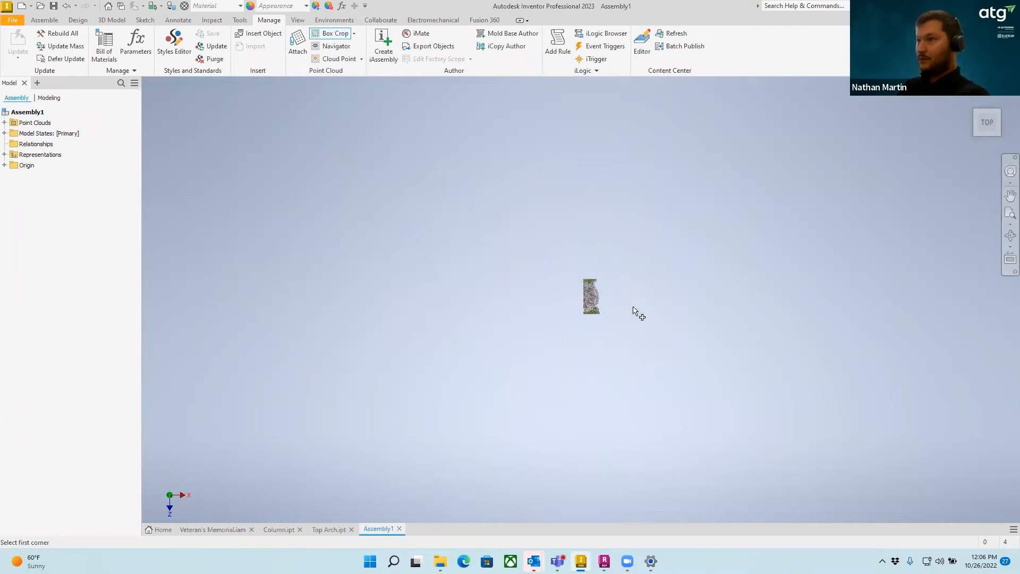
pyautogui.scroll(5, 617, 307)
pyautogui.moveTo(525, 259); pyautogui.dragTo(537, 174, button='middle')
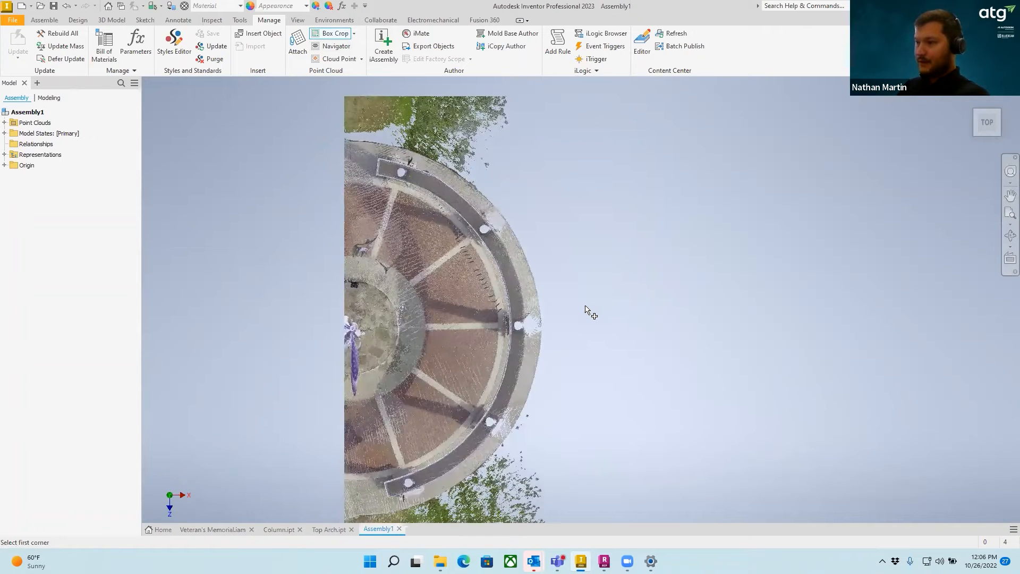
pyautogui.click(490, 294)
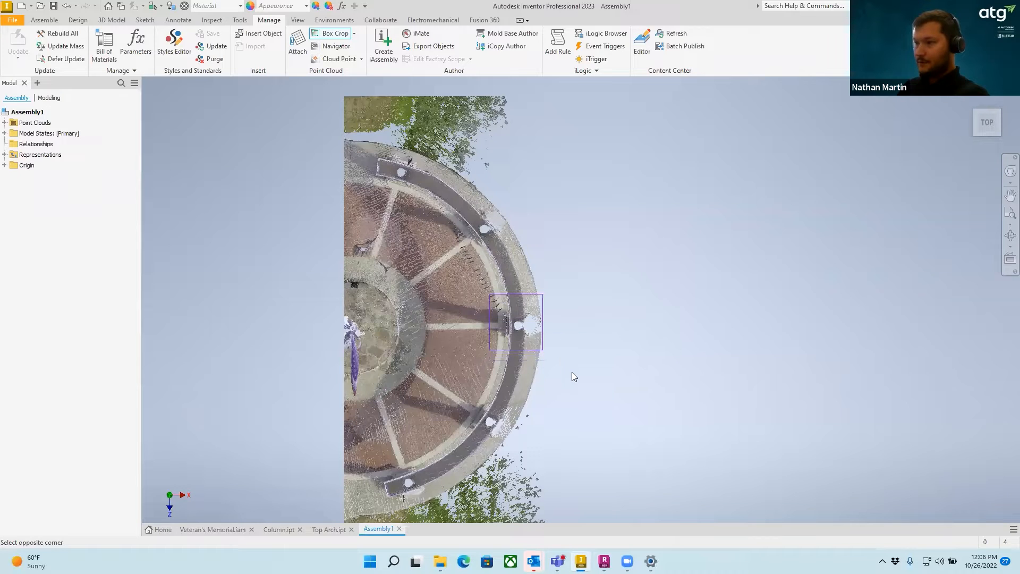
pyautogui.click(570, 369)
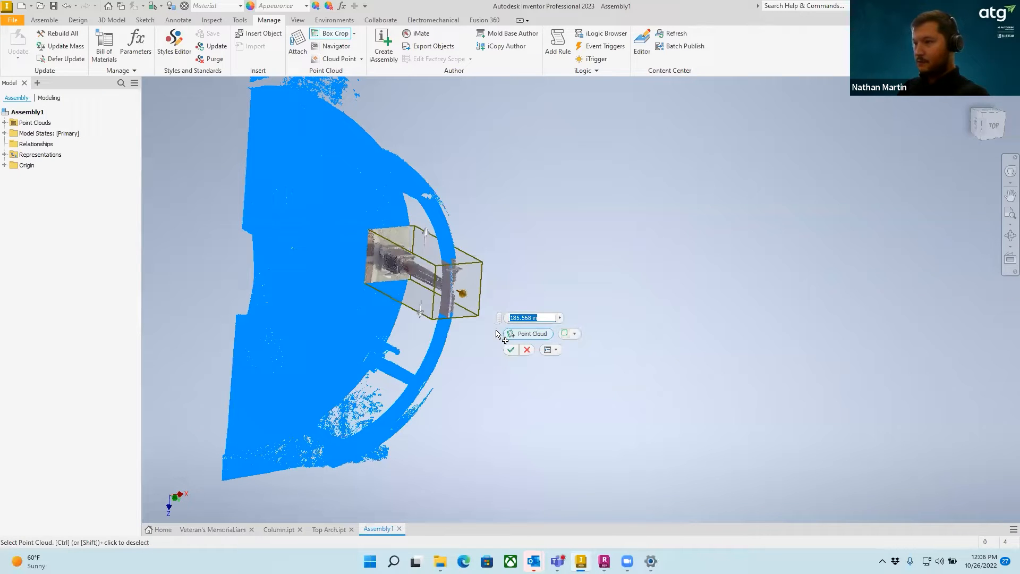
pyautogui.moveTo(510, 199); pyautogui.dragTo(481, 161, button='middle')
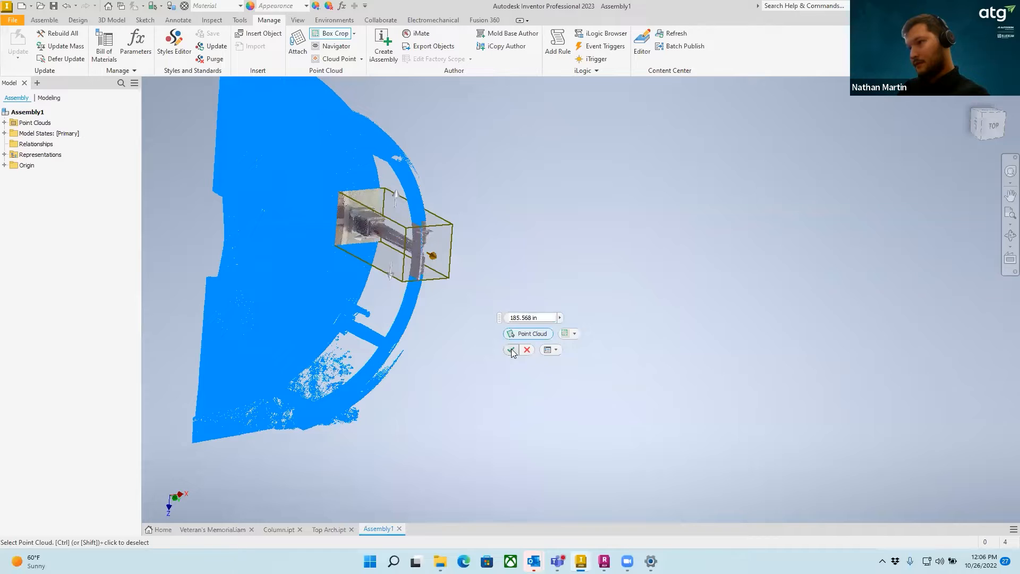
pyautogui.click(512, 350)
pyautogui.click(984, 115)
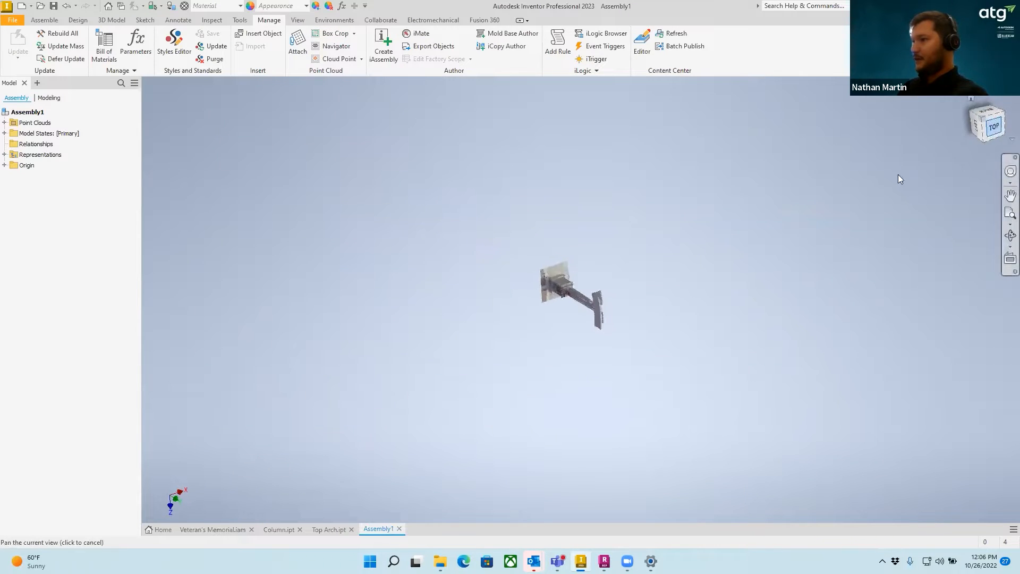
# Examine the cropped column from several sides and close up around the pedestal and its paved base.
pyautogui.click(976, 134)
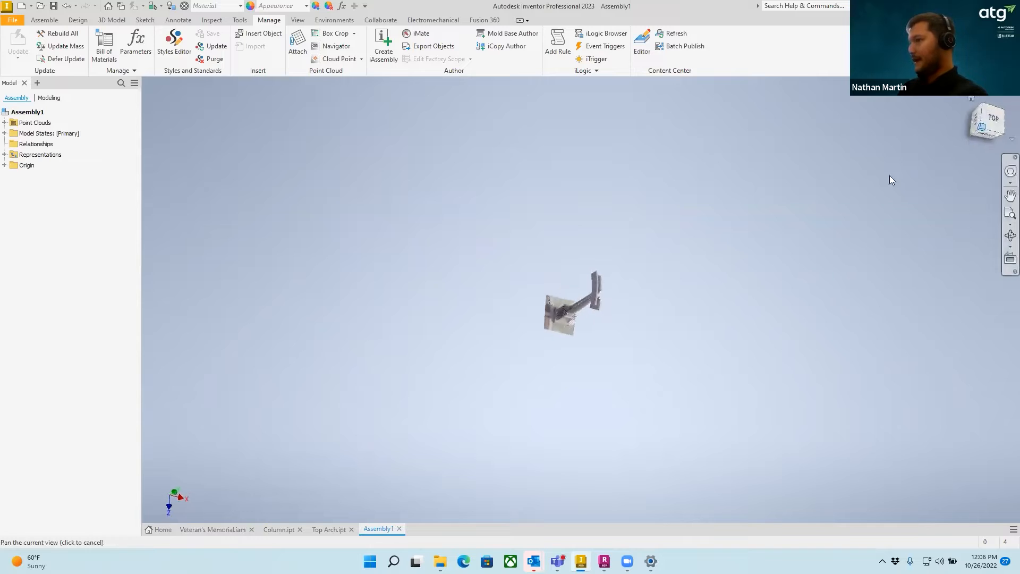
pyautogui.click(971, 100)
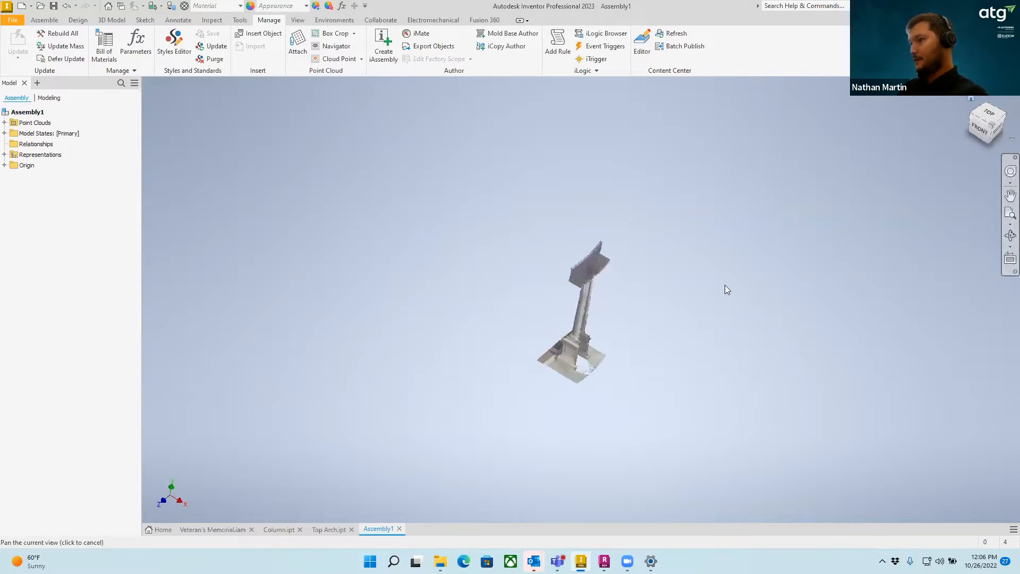
pyautogui.scroll(-5, 602, 349)
pyautogui.scroll(5, 597, 367)
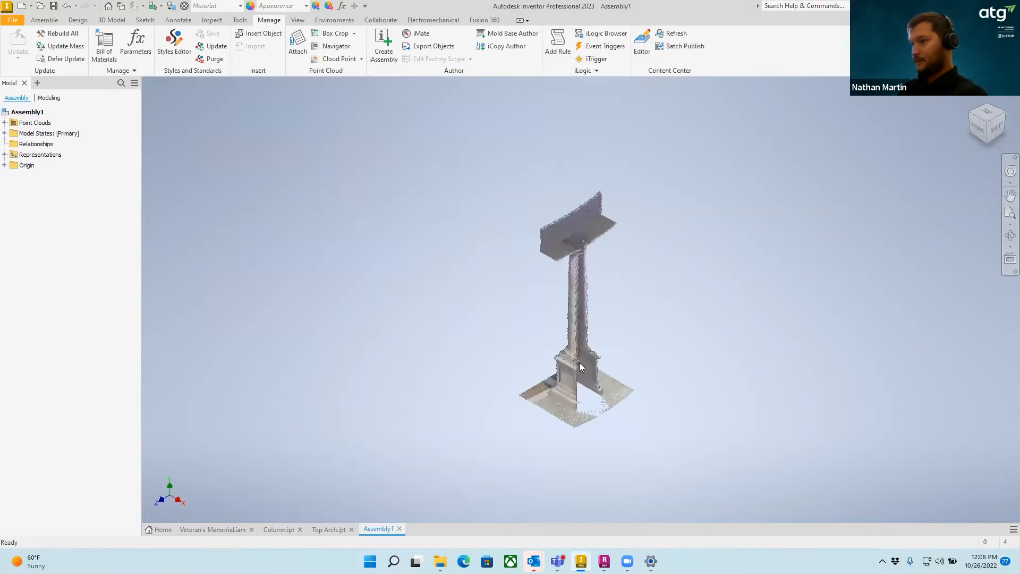
pyautogui.keyDown('shift'); pyautogui.moveTo(616, 387); pyautogui.dragTo(594, 376, button='middle'); pyautogui.keyUp('shift')
pyautogui.scroll(5, 585, 380)
pyautogui.scroll(-4, 581, 381)
pyautogui.scroll(-4, 719, 331)
pyautogui.moveTo(639, 348); pyautogui.dragTo(654, 311, button='middle')
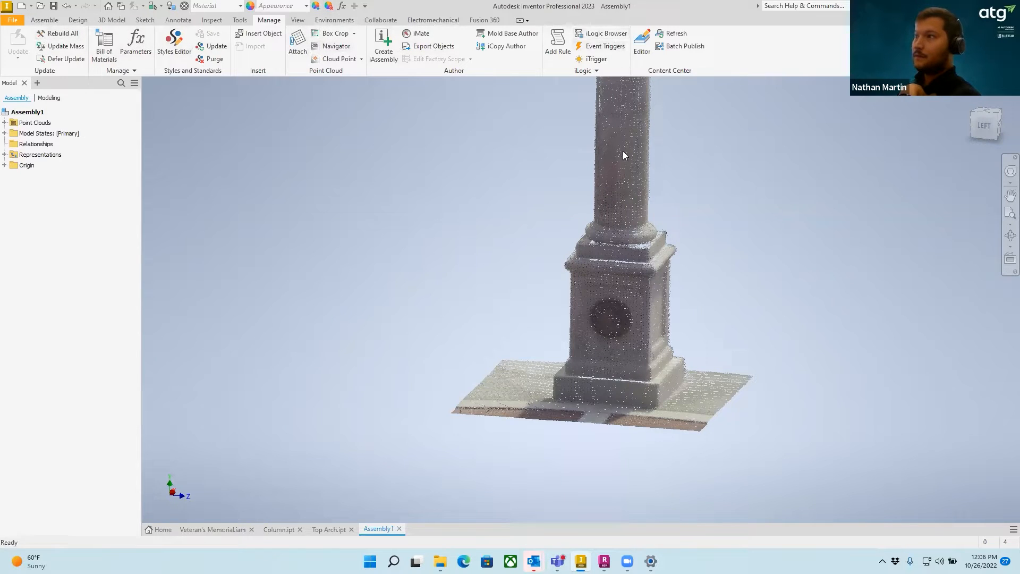
# Create a cloud plane on the paved ground beside the pedestal of the cropped point cloud.
pyautogui.click(362, 59)
pyautogui.click(335, 97)
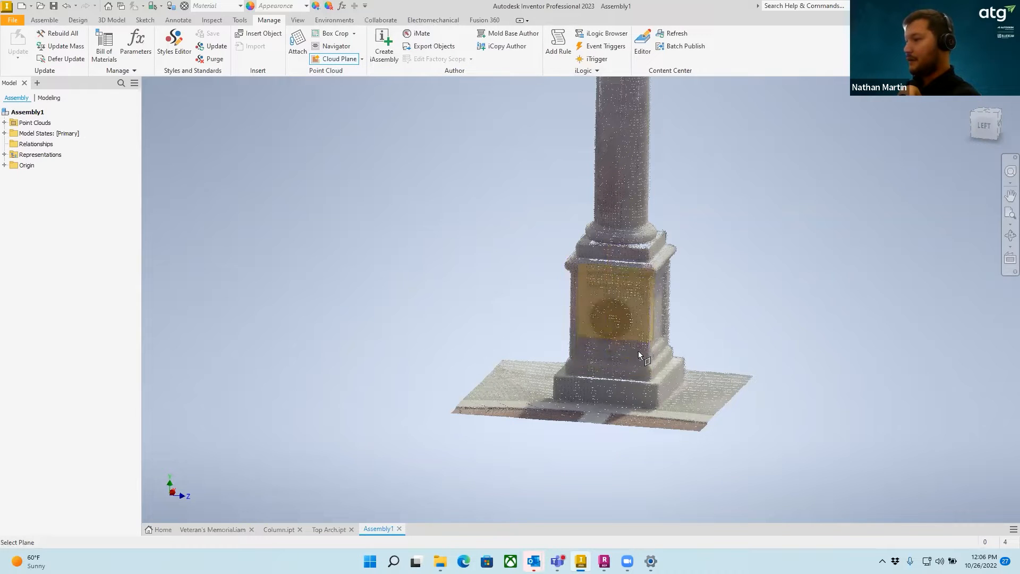
pyautogui.click(361, 59)
pyautogui.click(336, 99)
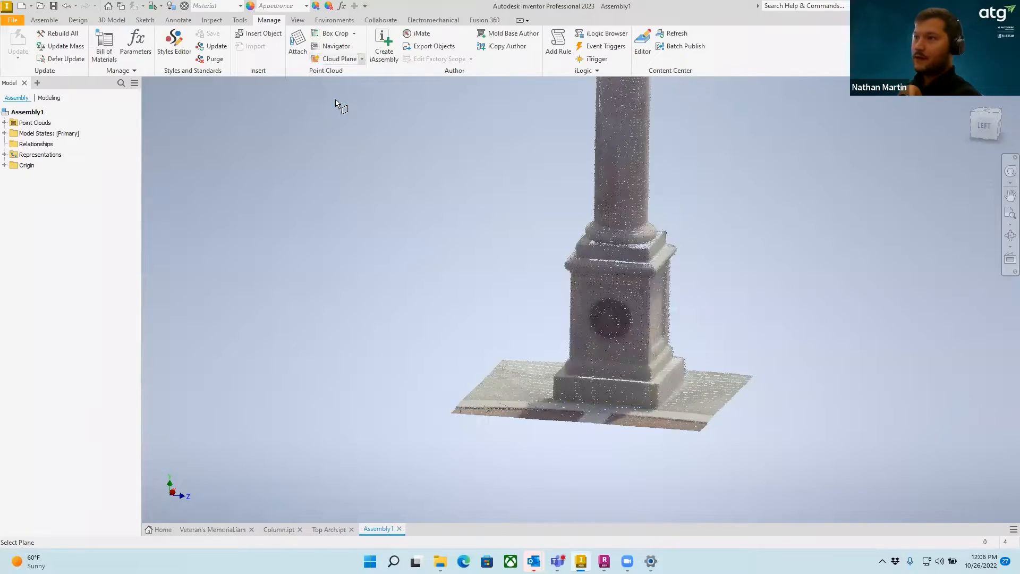
pyautogui.scroll(-5, 636, 318)
pyautogui.scroll(10, 670, 411)
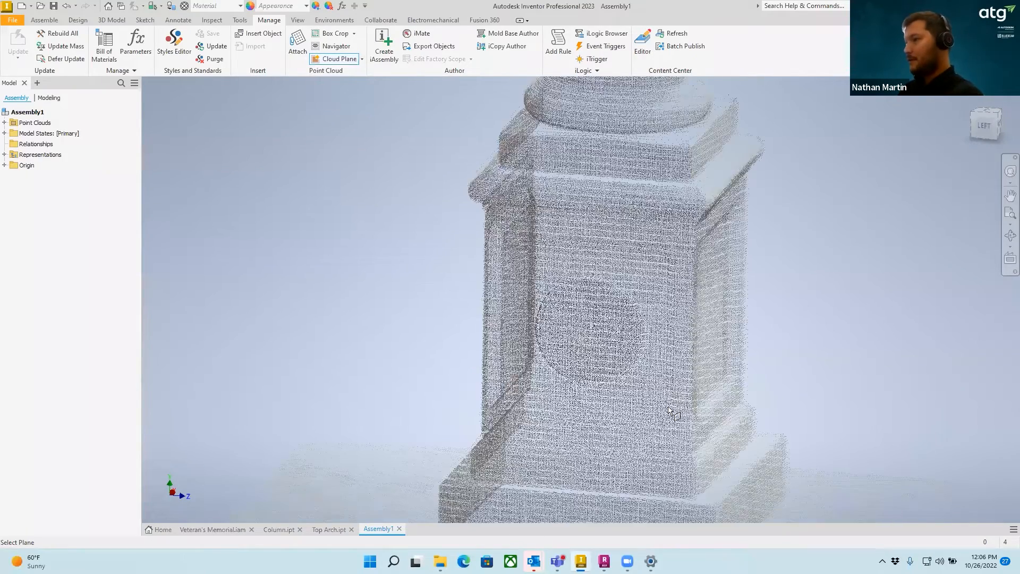
pyautogui.scroll(3, 670, 411)
pyautogui.scroll(-6, 724, 383)
pyautogui.moveTo(774, 448); pyautogui.dragTo(741, 369, button='middle')
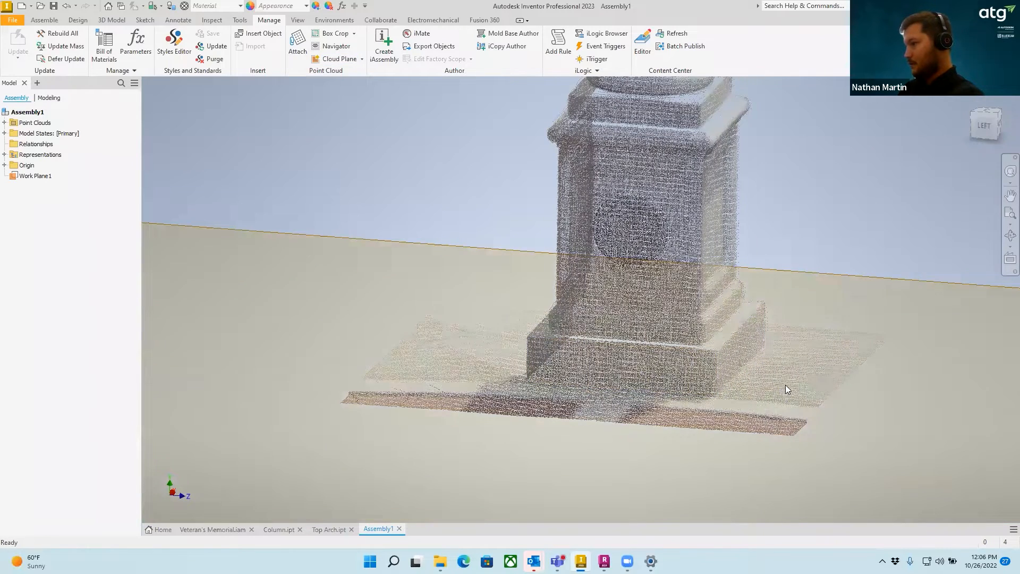
# Set up a new in-place component named Column from the Standard.ipt template and try to create it in the project folder.
pyautogui.scroll(-8, 785, 385)
pyautogui.moveTo(785, 385); pyautogui.dragTo(657, 316, button='middle')
pyautogui.scroll(-2, 657, 315)
pyautogui.scroll(5, 657, 317)
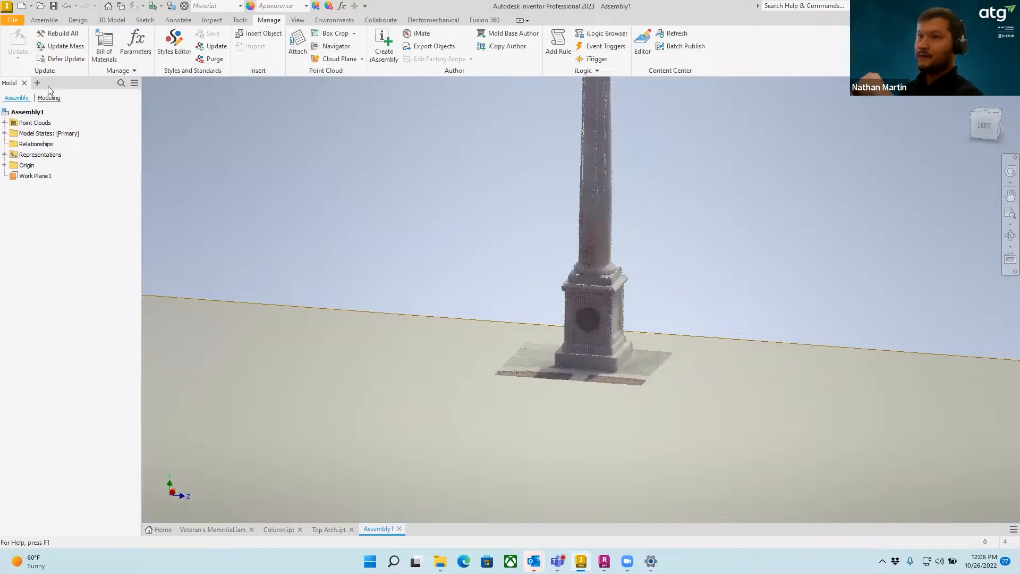
pyautogui.click(44, 21)
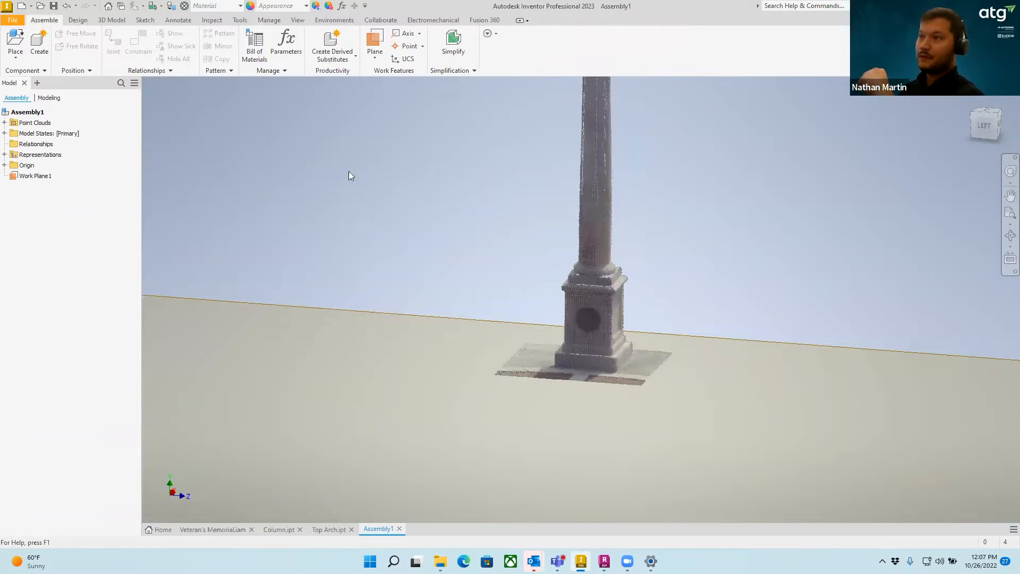
pyautogui.click(41, 53)
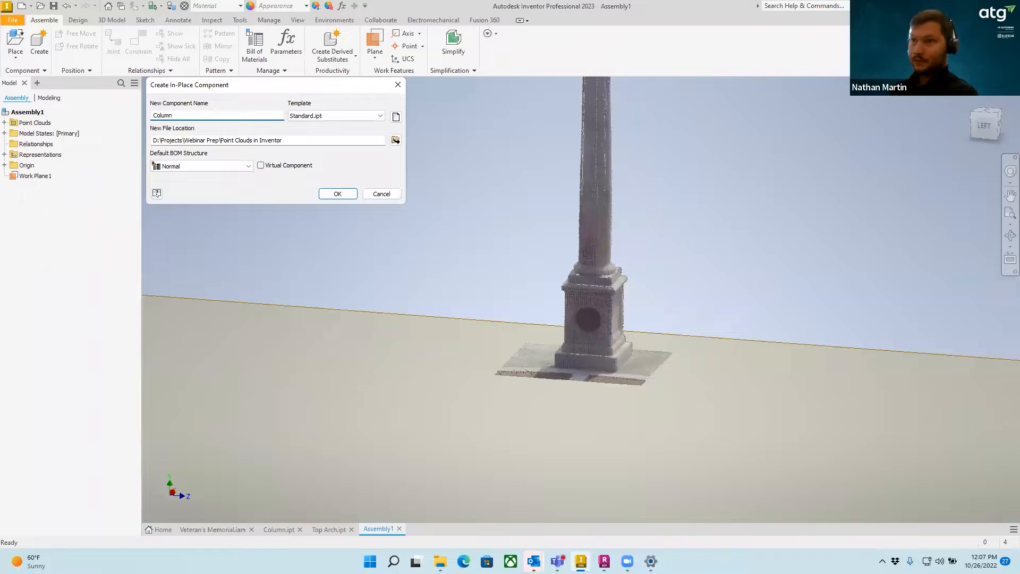
pyautogui.click(328, 193)
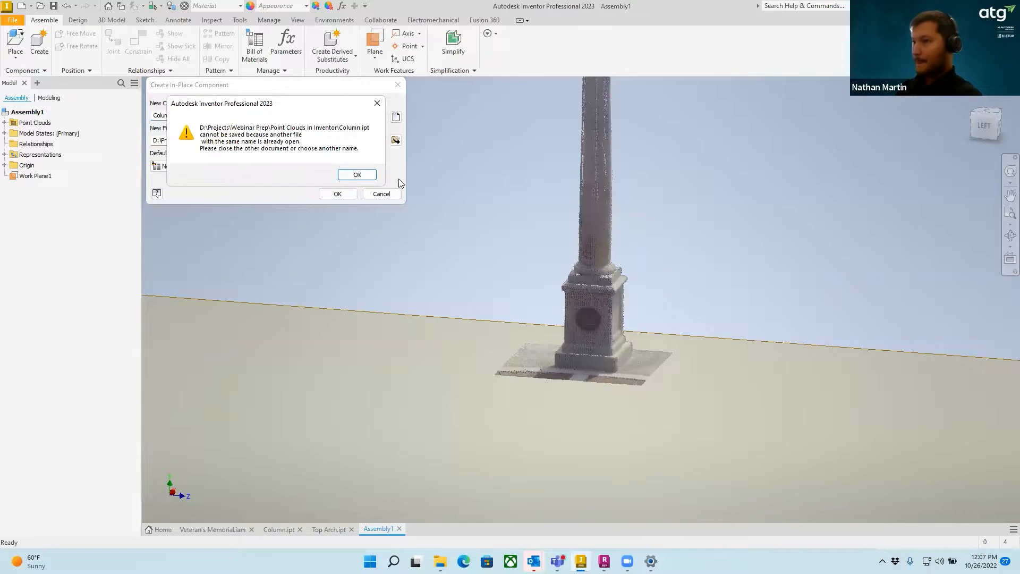
pyautogui.click(358, 178)
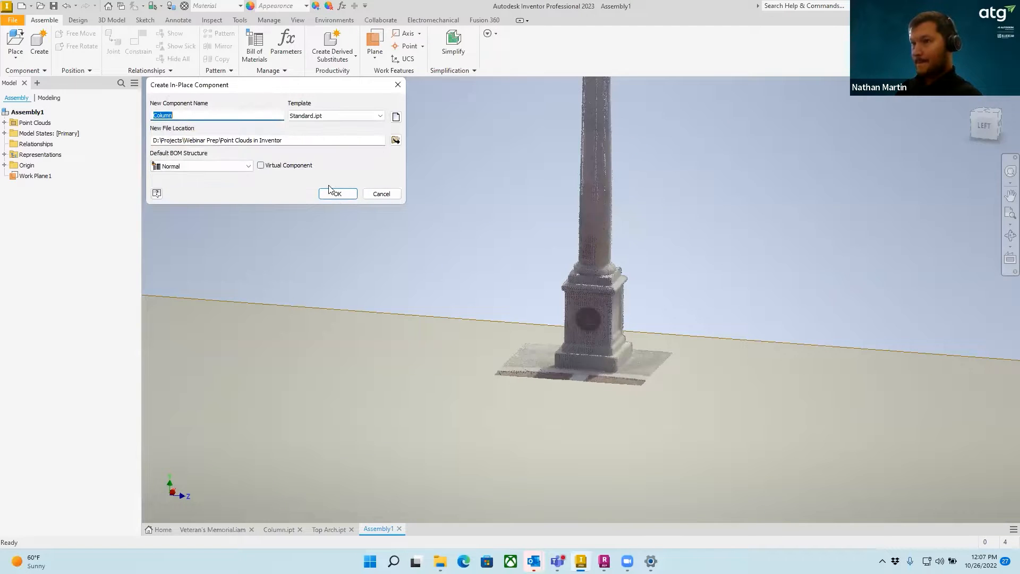
# Save the Column component in the Inventor Files folder and place its base sketch plane on the ground work plane.
pyautogui.click(396, 140)
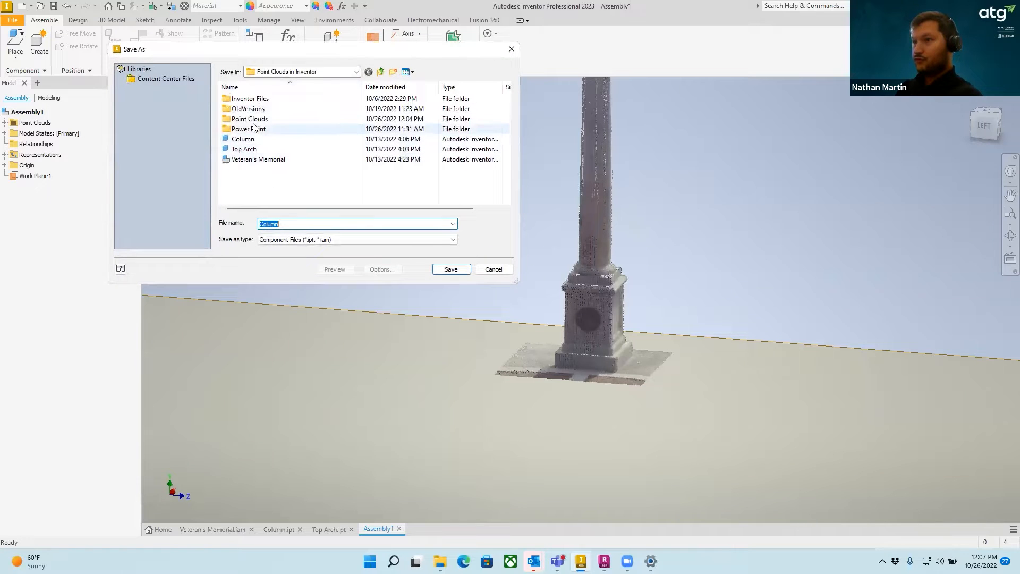
pyautogui.click(250, 98)
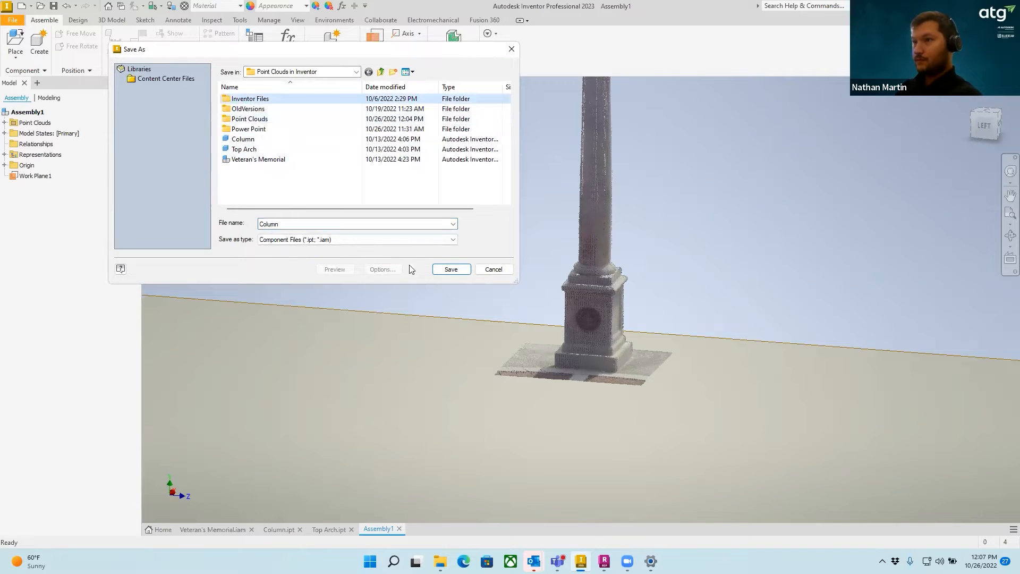
pyautogui.click(460, 269)
pyautogui.click(452, 269)
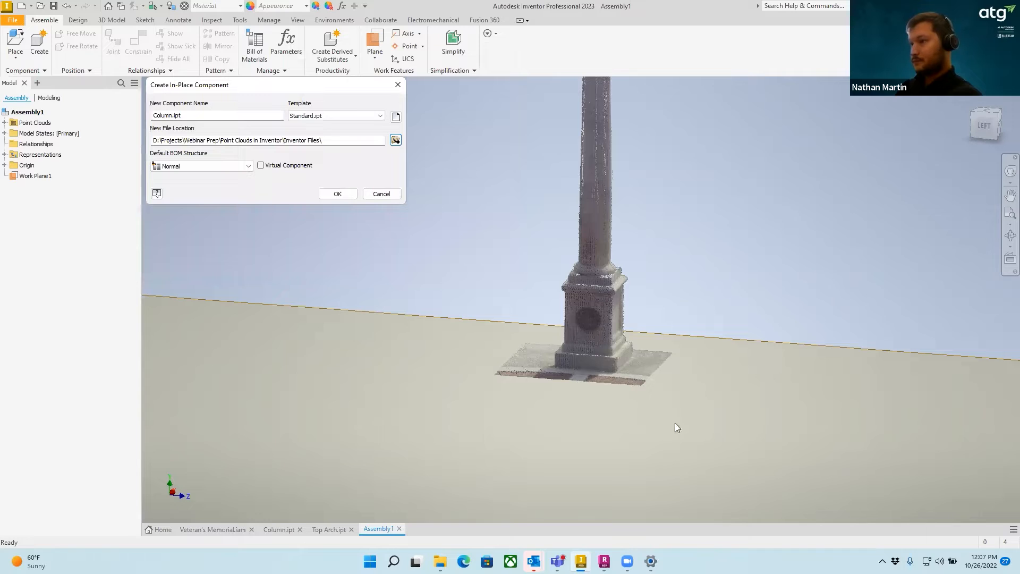
pyautogui.click(336, 194)
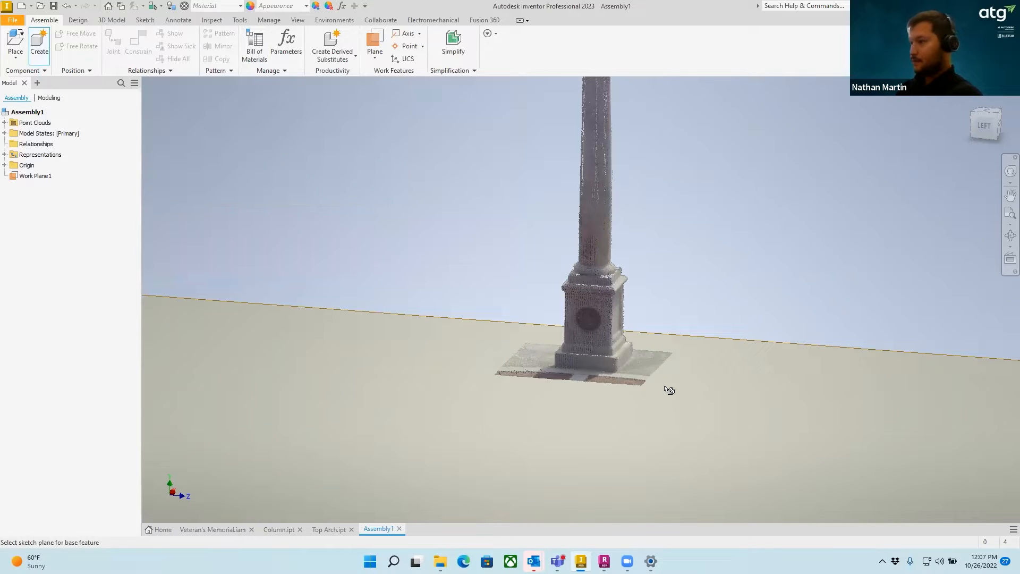
pyautogui.click(630, 367)
# Start a 2D sketch on the ground work plane in the Column part.
pyautogui.scroll(3, 639, 354)
pyautogui.scroll(-8, 643, 349)
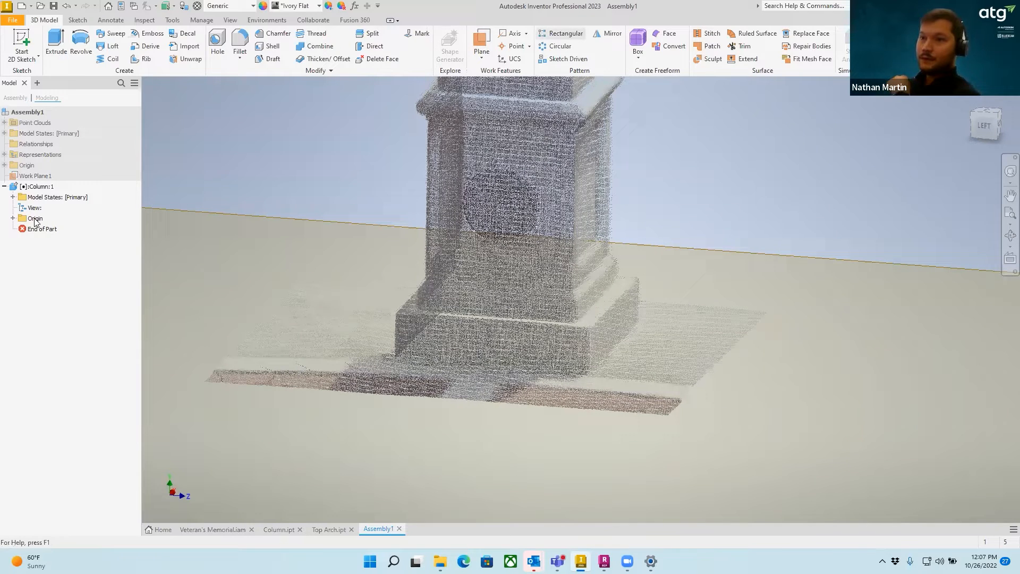
pyautogui.click(21, 44)
pyautogui.press('F6')
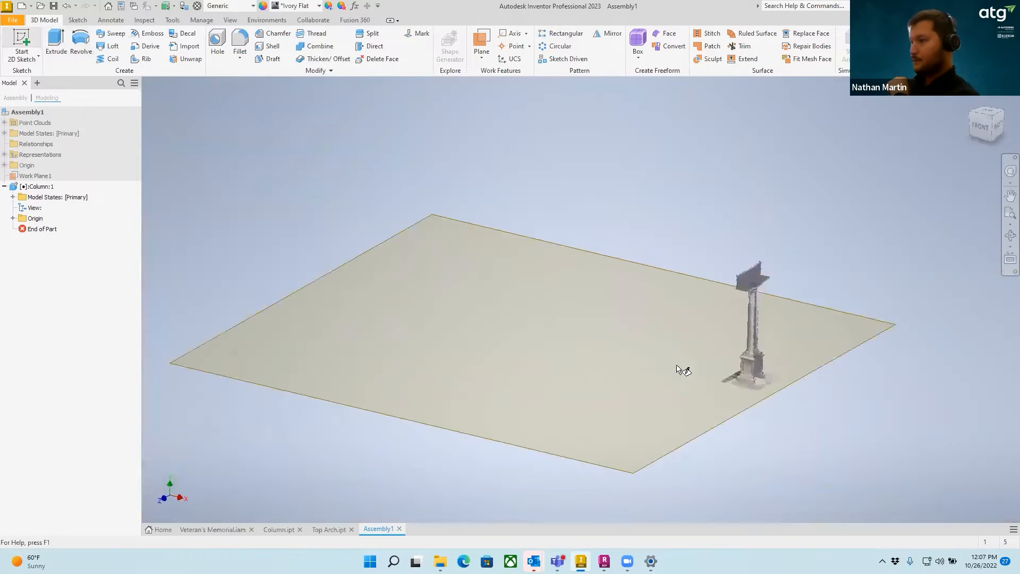
pyautogui.scroll(-3, 722, 411)
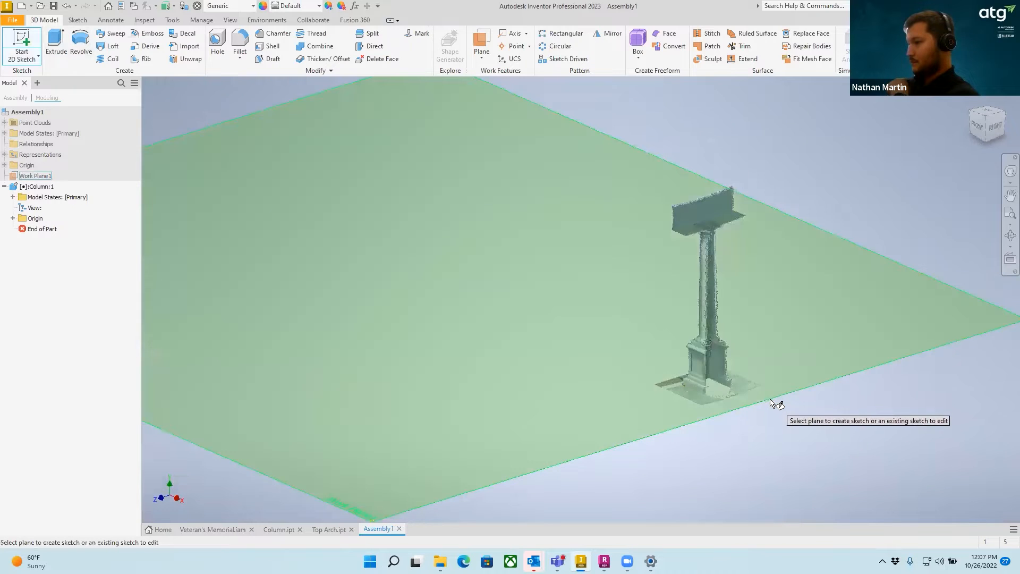
pyautogui.click(769, 399)
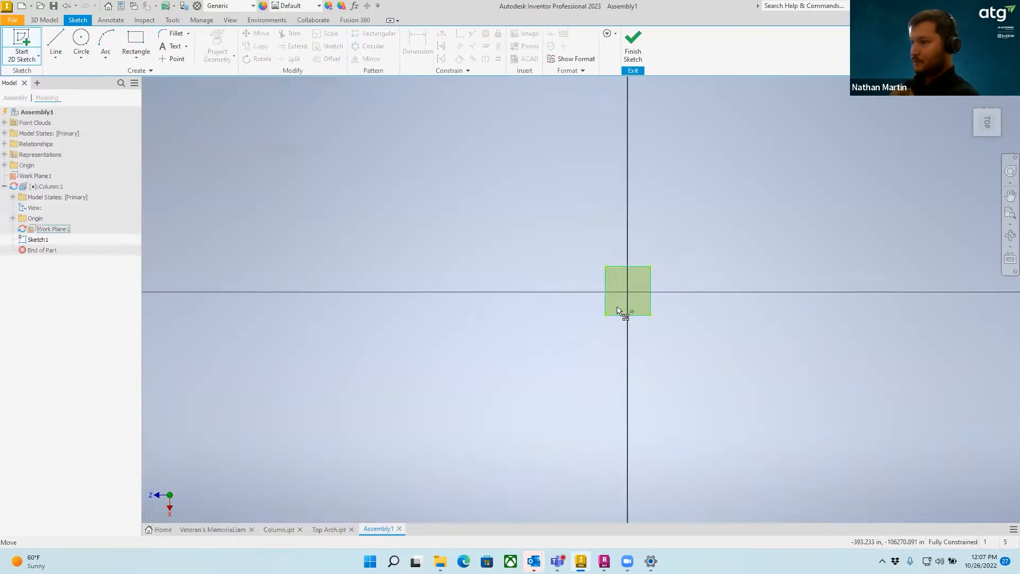
pyautogui.scroll(3, 637, 274)
pyautogui.scroll(-5, 655, 390)
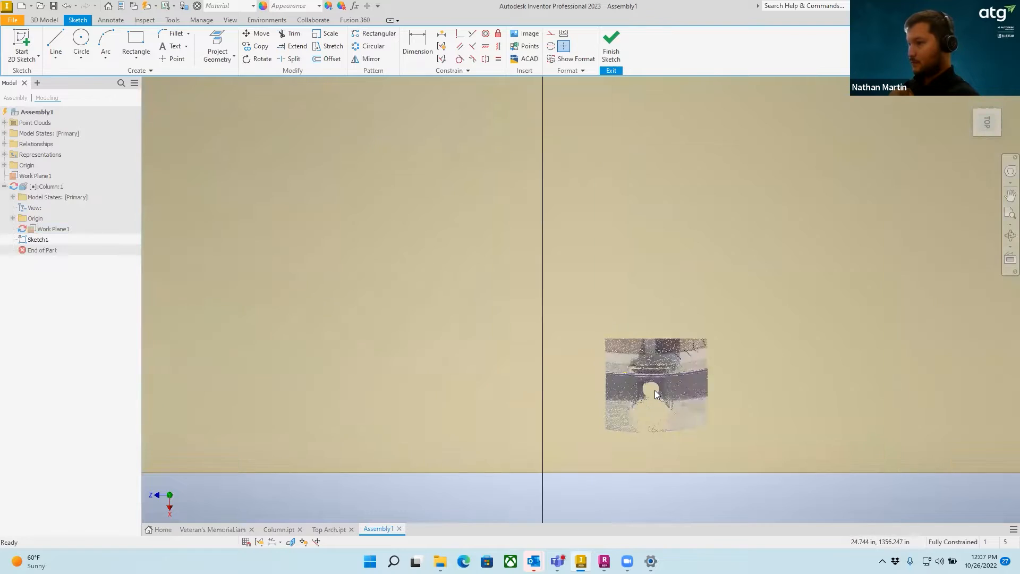
pyautogui.moveTo(619, 356)
pyautogui.mouseDown(button='middle')
pyautogui.moveTo(519, 289)
pyautogui.moveTo(558, 381)
pyautogui.mouseUp(button='middle')
pyautogui.scroll(-7, 518, 290)
pyautogui.scroll(10, 537, 283)
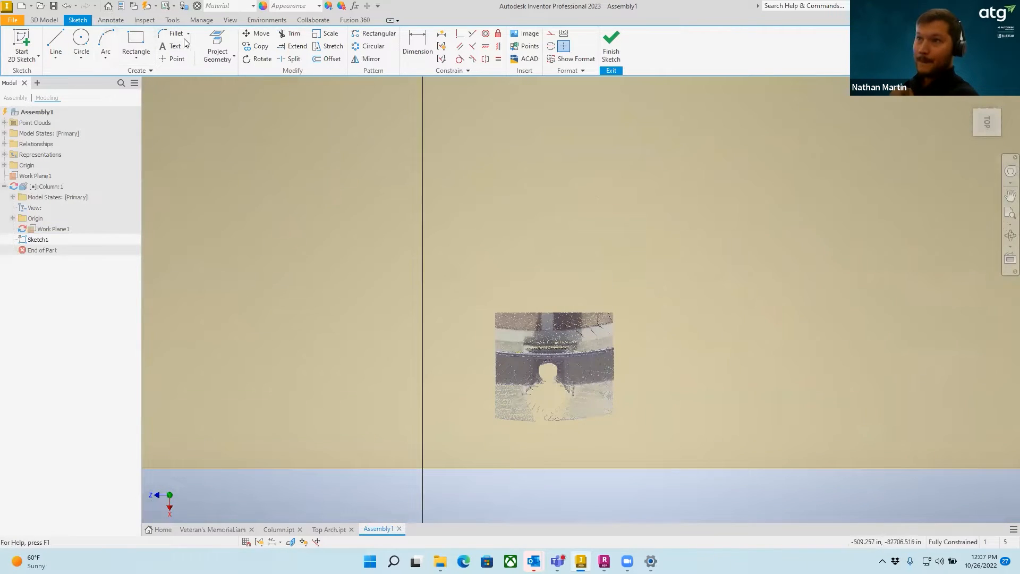
pyautogui.click(136, 42)
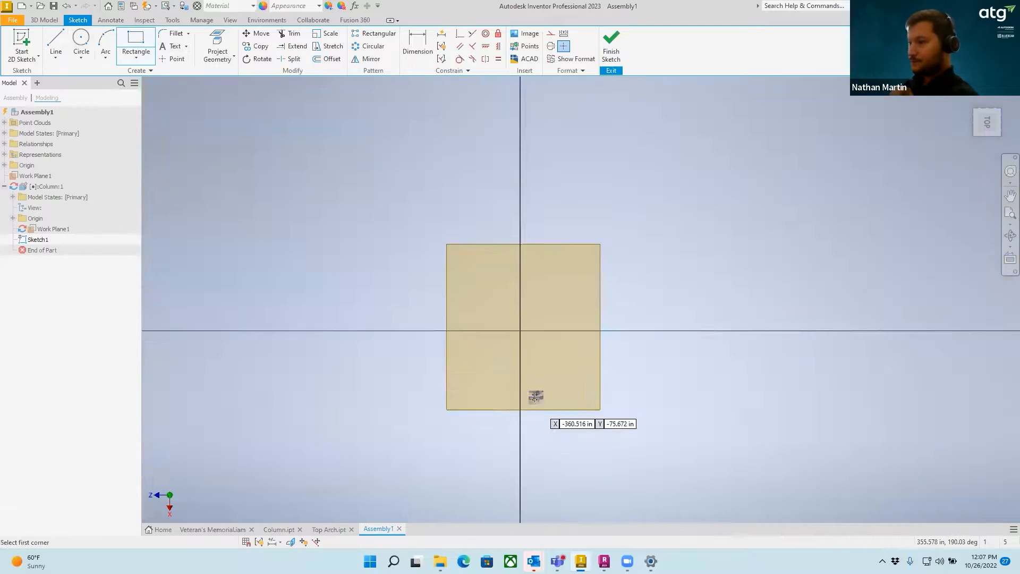
pyautogui.scroll(-5, 536, 397)
pyautogui.scroll(5, 425, 352)
pyautogui.press('Escape')
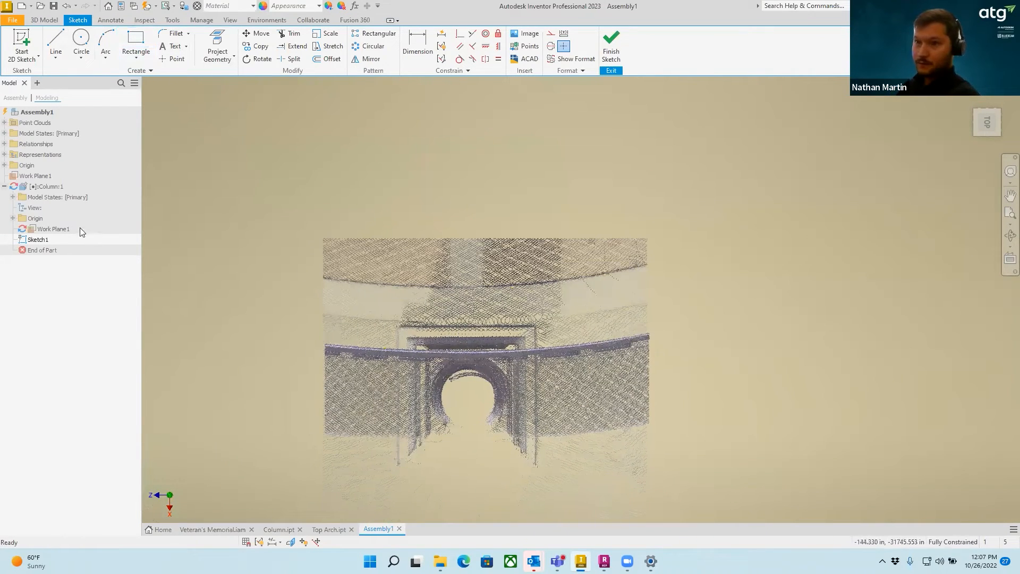
# Sketch a rectangle around the outer edges of the pedestal's base in the point cloud and finish the sketch.
pyautogui.click(37, 228)
pyautogui.scroll(-5, 468, 268)
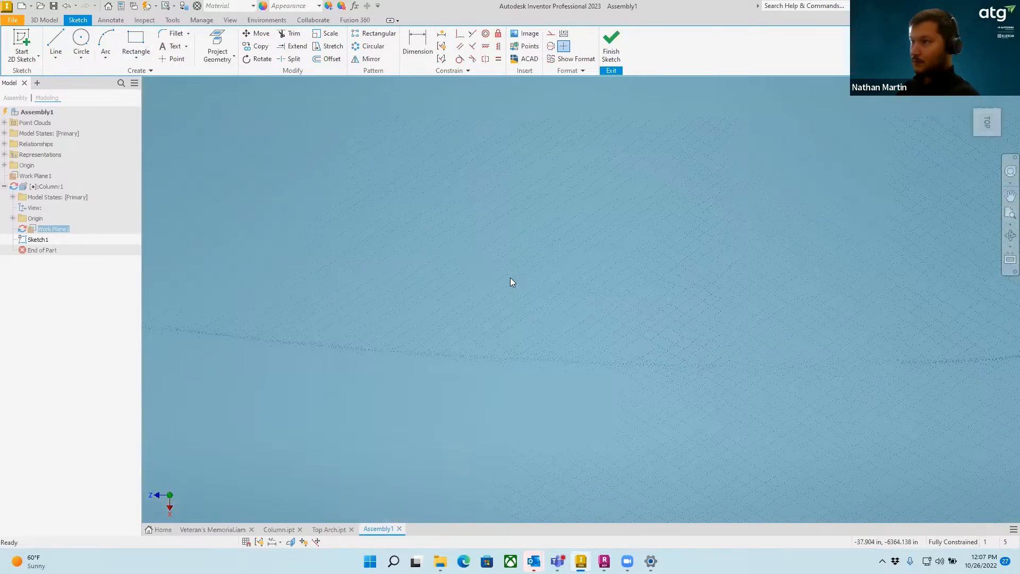
pyautogui.scroll(8, 512, 282)
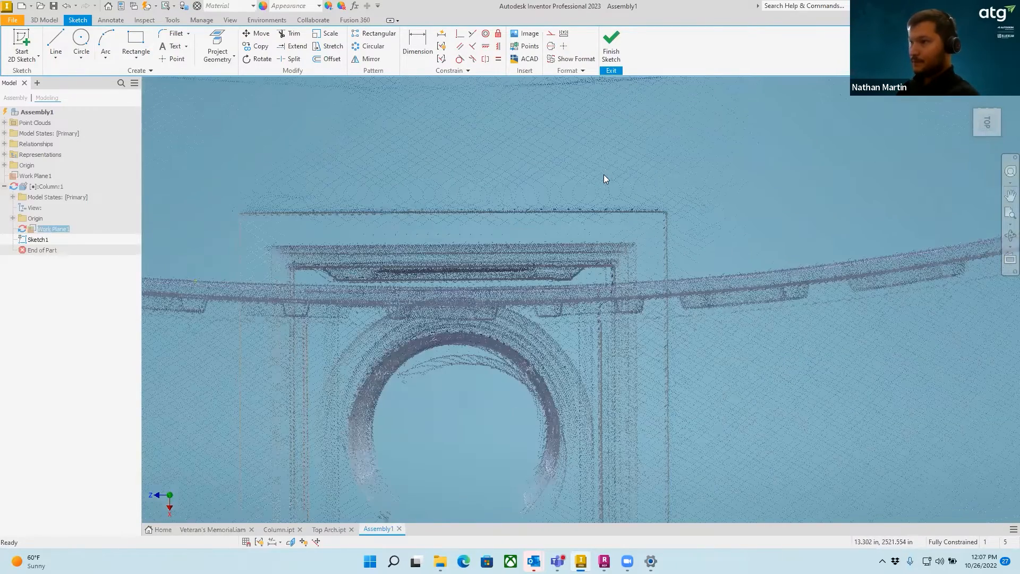
pyautogui.scroll(5, 609, 107)
pyautogui.scroll(-2, 565, 202)
pyautogui.moveTo(564, 200); pyautogui.dragTo(503, 226, button='middle')
pyautogui.click(136, 42)
pyautogui.click(434, 167)
pyautogui.click(604, 336)
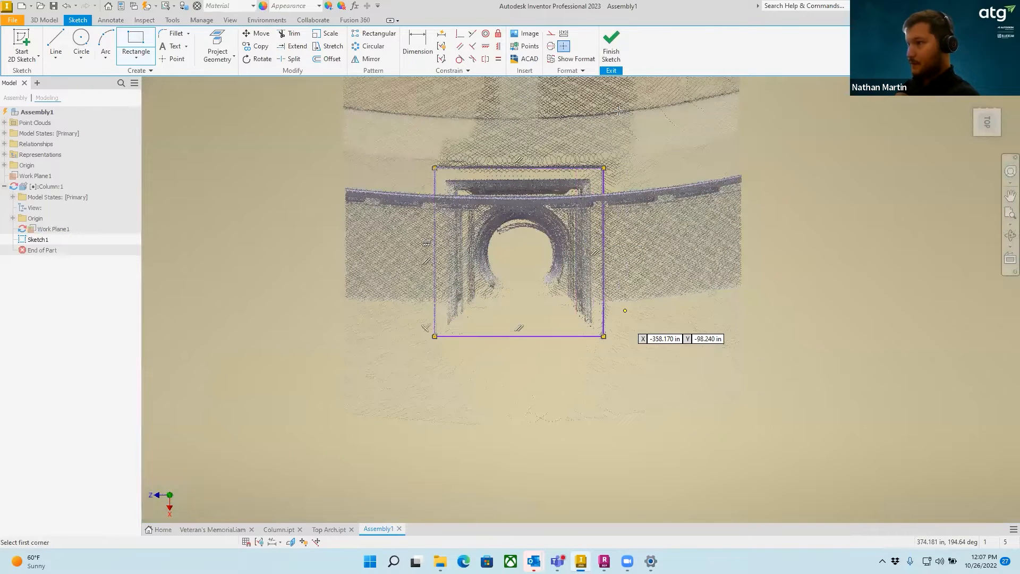
pyautogui.rightClick(625, 166)
pyautogui.click(612, 48)
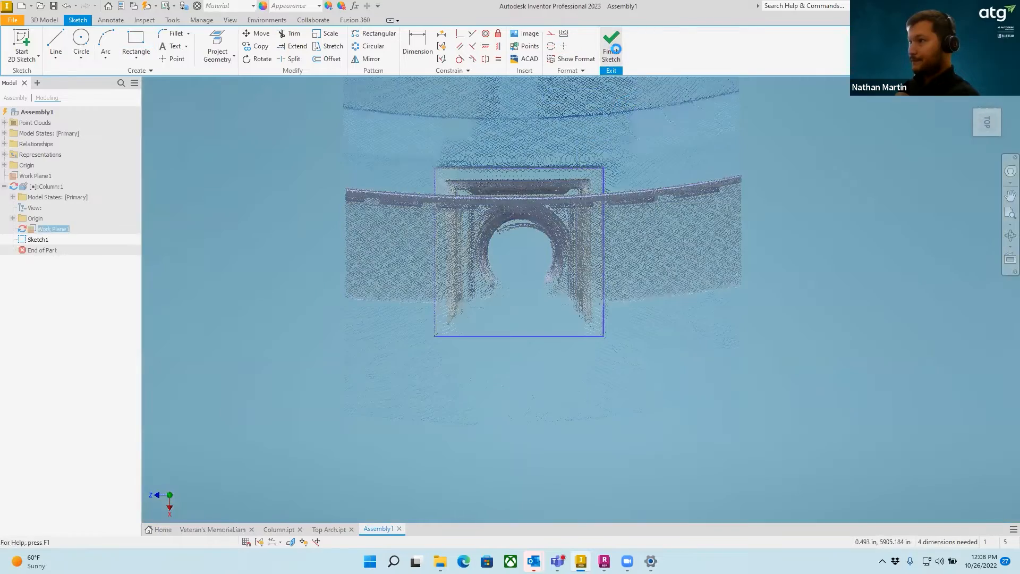
# Set up an upward extrusion of the base rectangle with a distance of 6 in.
pyautogui.scroll(-5, 729, 413)
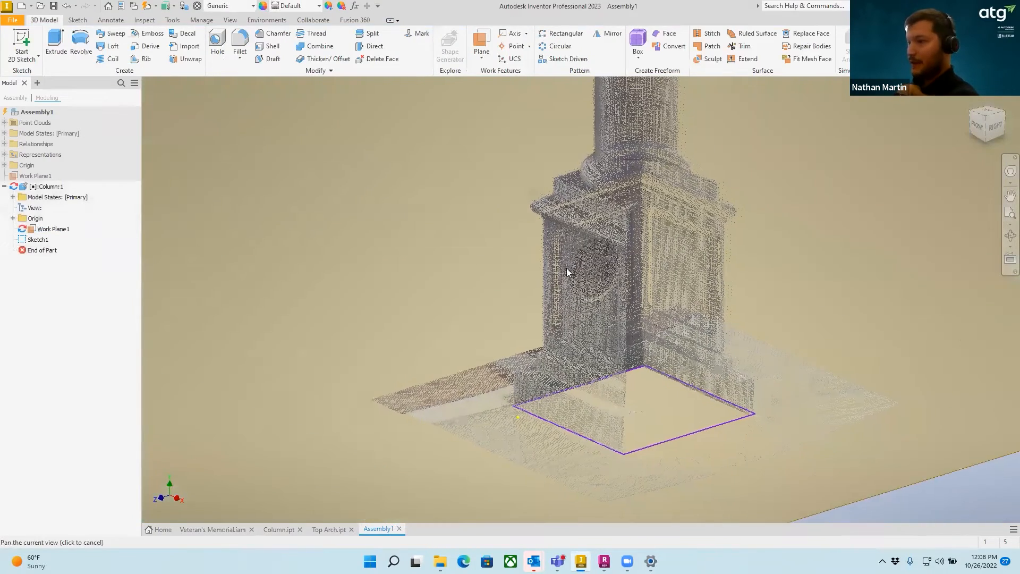
pyautogui.moveTo(617, 306); pyautogui.dragTo(566, 247, button='middle')
pyautogui.press('e')
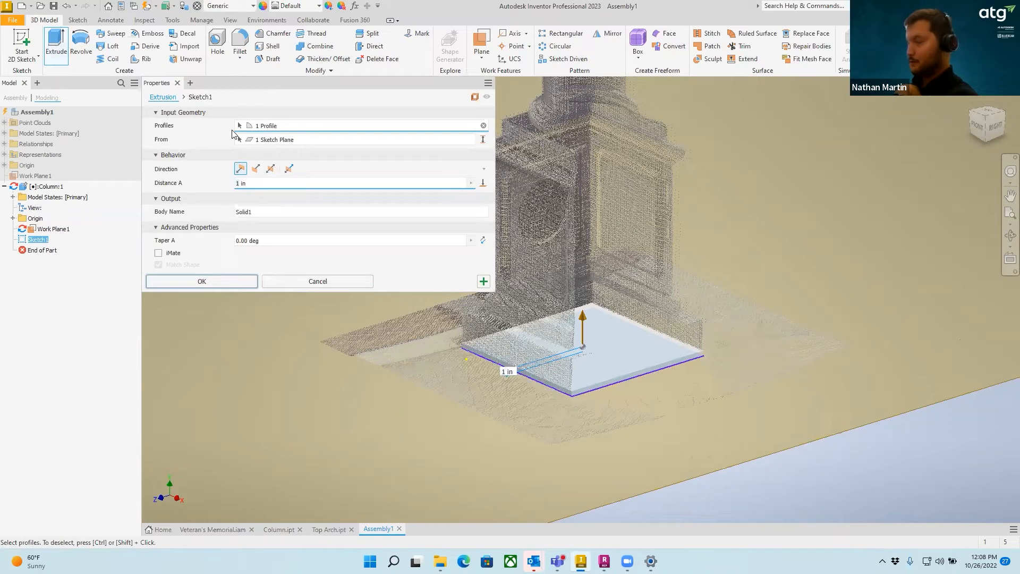
pyautogui.write('6')
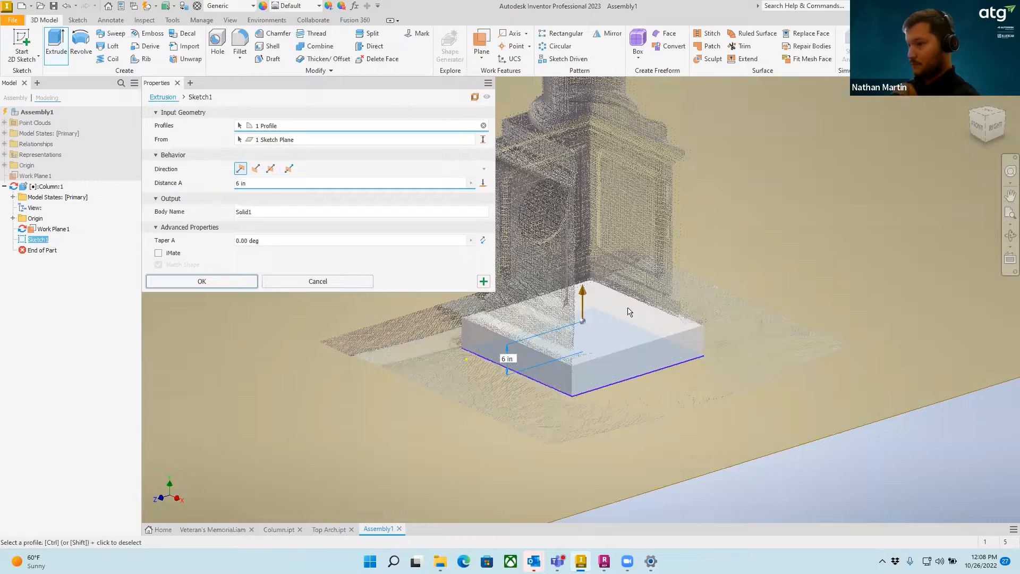
# Extrude the base rectangle upward about 7 in to match the top of the pedestal's lowest tier in the point cloud.
pyautogui.click(985, 134)
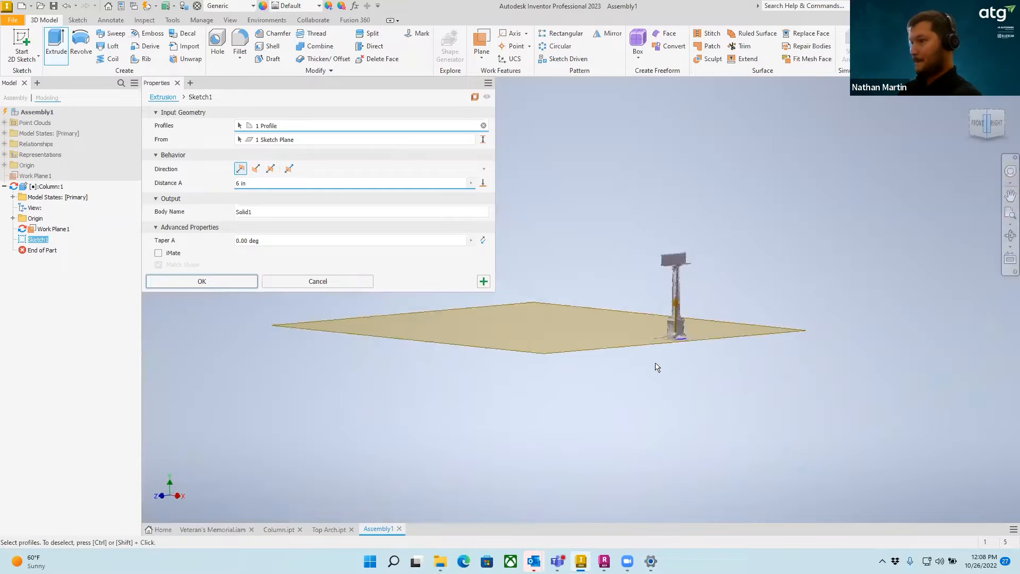
pyautogui.scroll(-6, 679, 340)
pyautogui.moveTo(664, 194); pyautogui.dragTo(814, 254, button='middle')
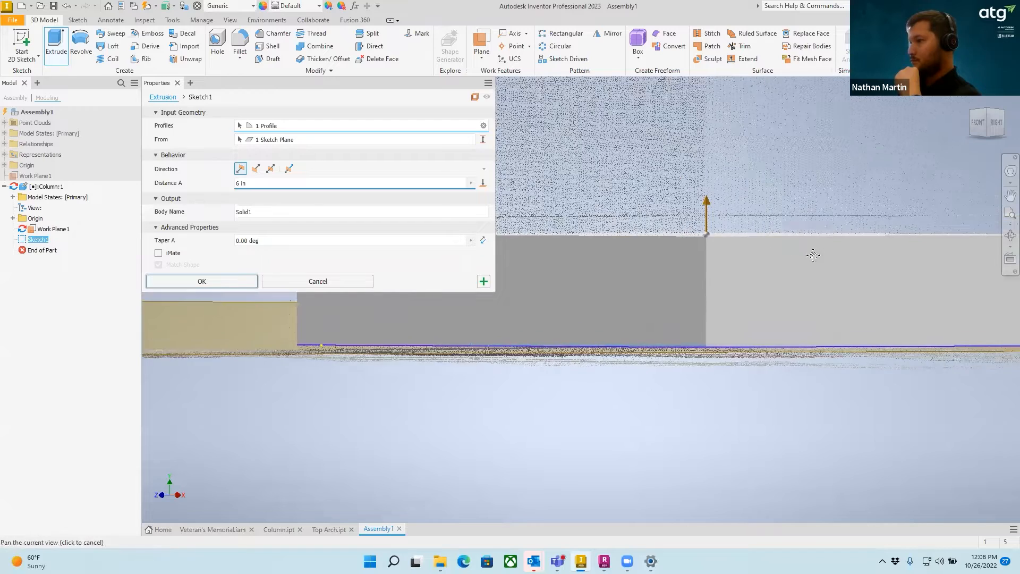
pyautogui.scroll(3, 813, 254)
pyautogui.moveTo(817, 229); pyautogui.dragTo(817, 223)
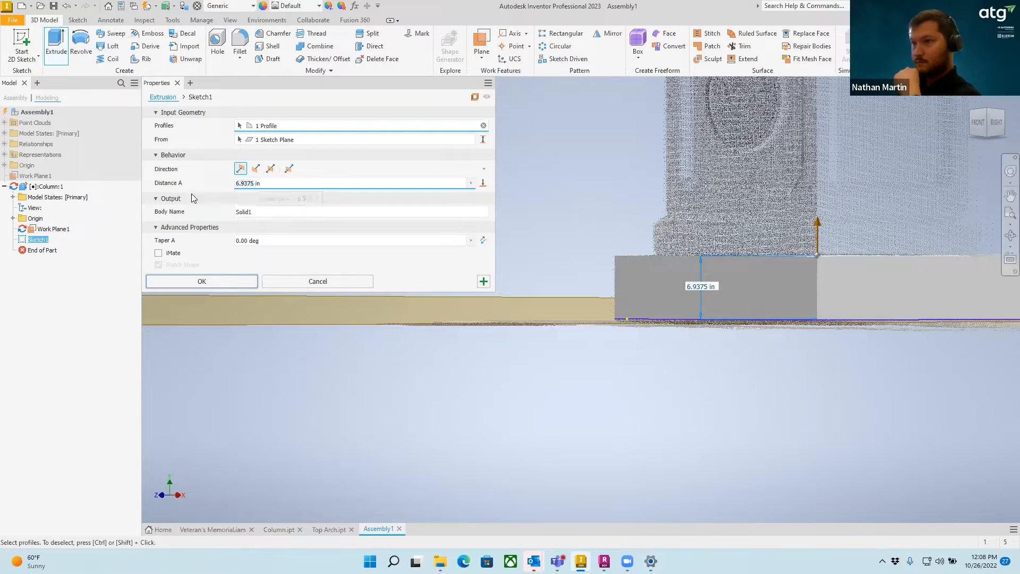
pyautogui.press('Return')
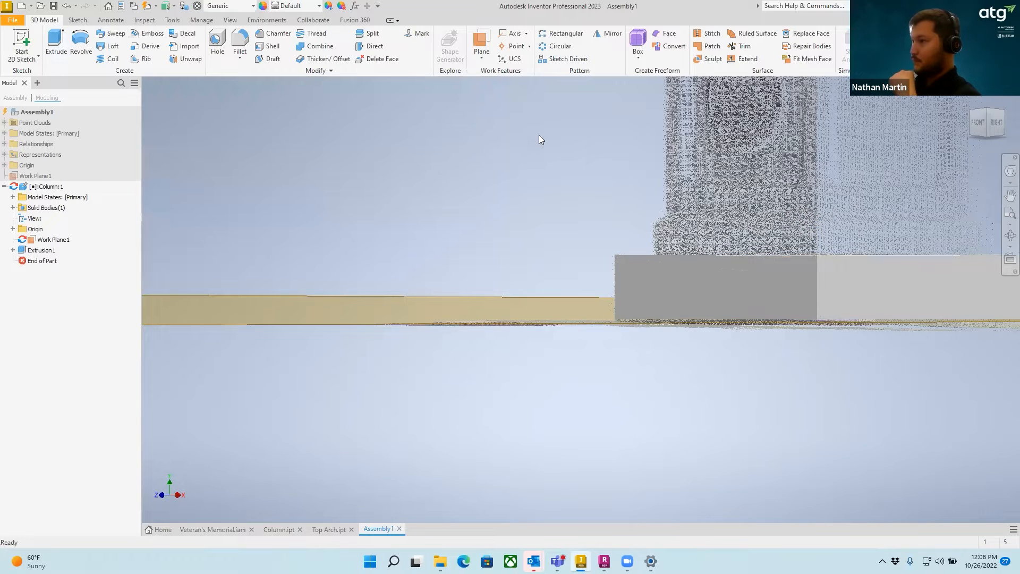
# Start a 2D sketch on the top face of the extruded base block.
pyautogui.scroll(3, 648, 232)
pyautogui.scroll(-5, 777, 272)
pyautogui.moveTo(777, 272); pyautogui.dragTo(610, 271, button='right')
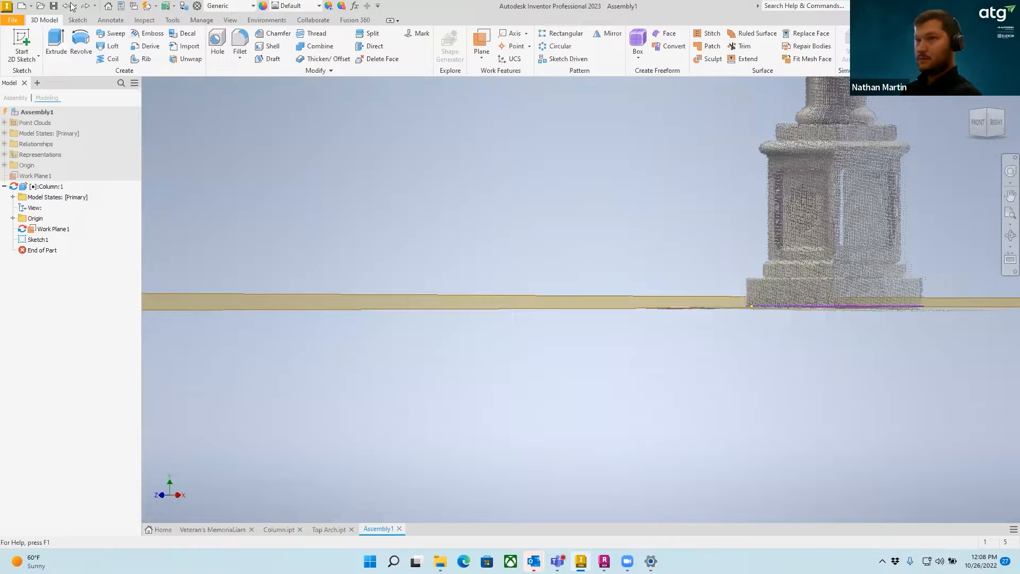
pyautogui.click(987, 110)
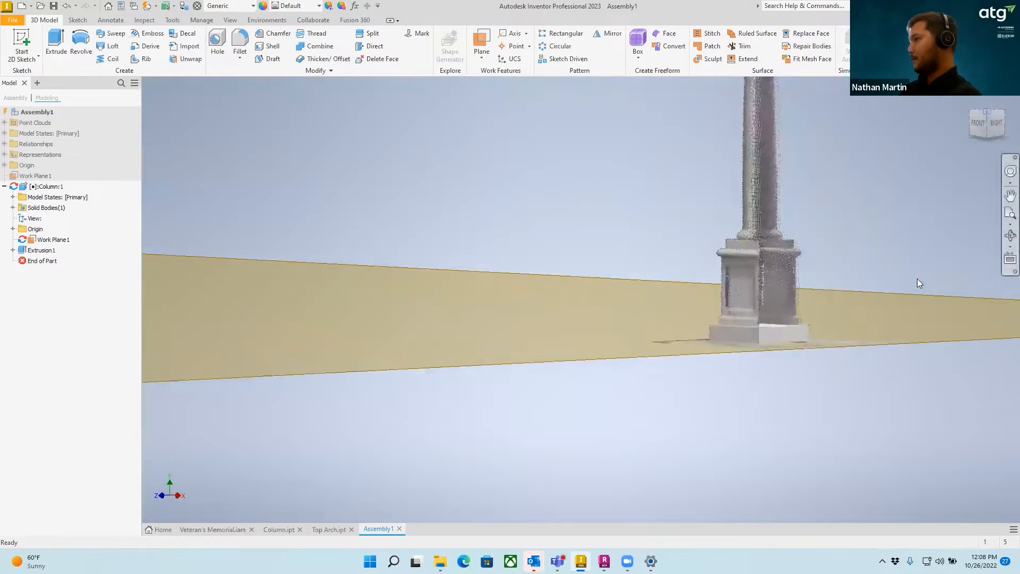
pyautogui.scroll(-3, 689, 388)
pyautogui.scroll(-5, 697, 384)
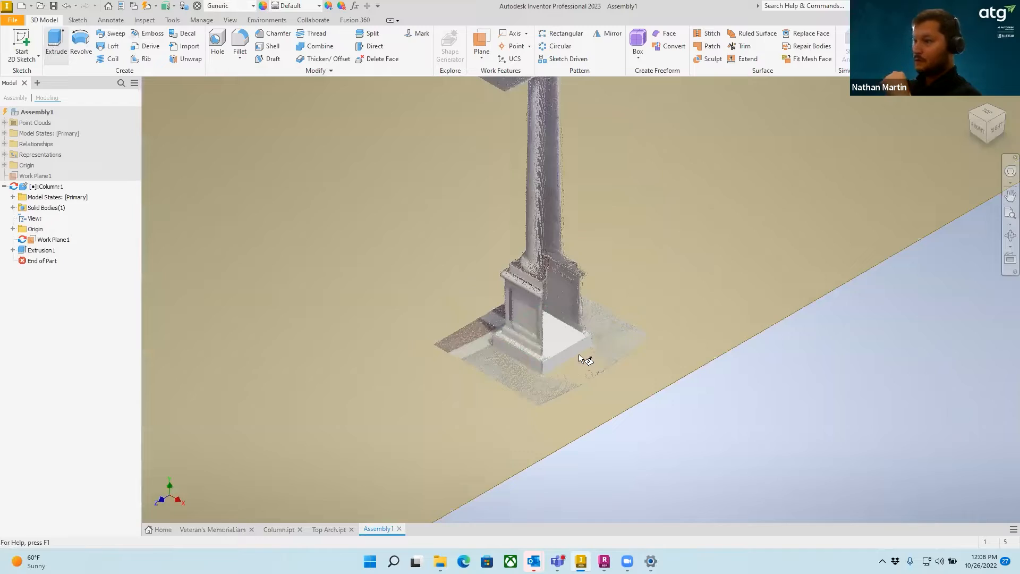
pyautogui.press('s')
pyautogui.click(644, 275)
# Sketch a rectangle around the pedestal's second tier in the point cloud, adjust one corner to the scan, and finish the sketch.
pyautogui.scroll(2, 651, 273)
pyautogui.scroll(4, 553, 318)
pyautogui.moveTo(553, 317); pyautogui.dragTo(510, 174, button='middle')
pyautogui.click(136, 42)
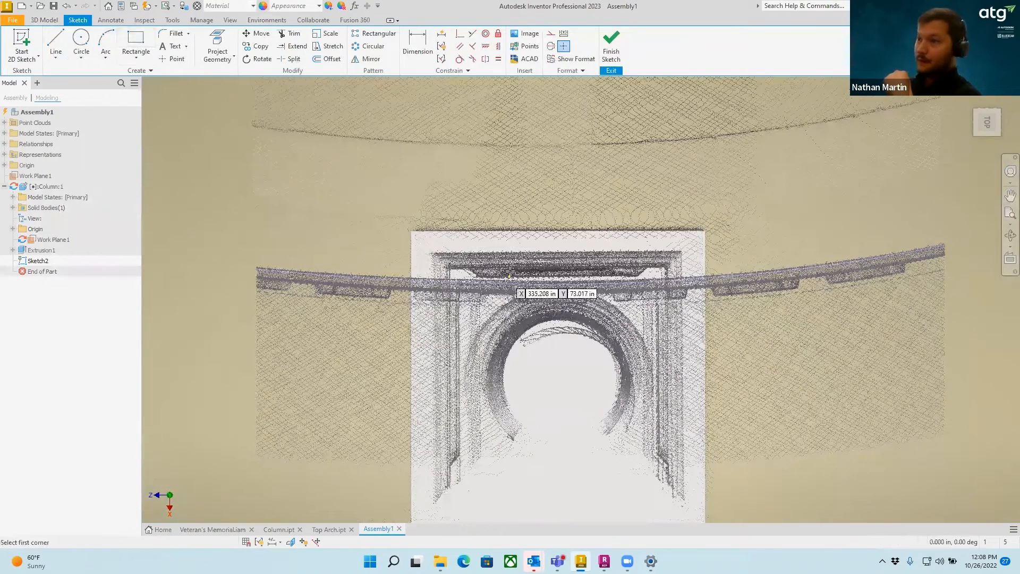
pyautogui.click(433, 254)
pyautogui.click(684, 502)
pyautogui.rightClick(655, 337)
pyautogui.click(685, 336)
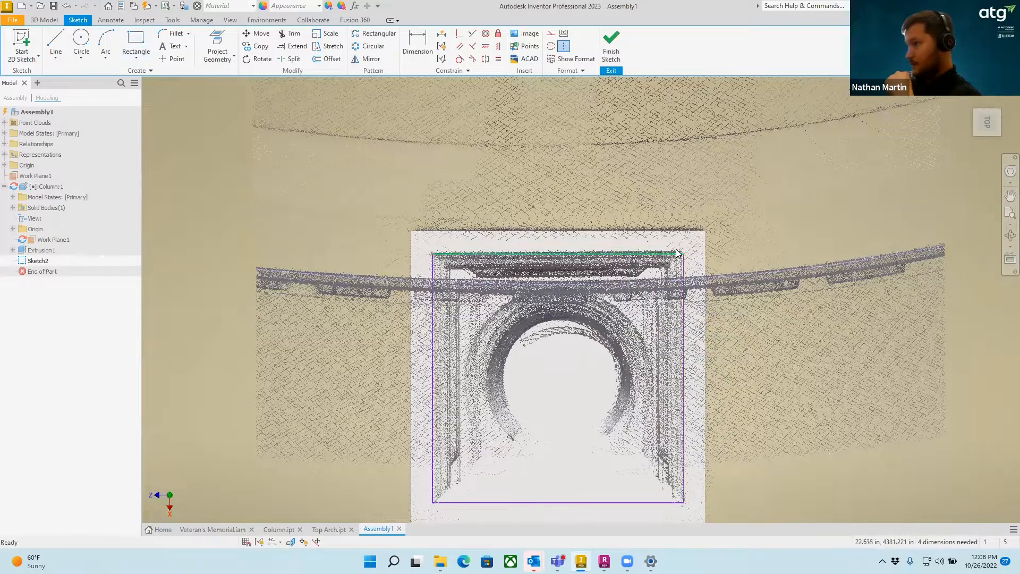
pyautogui.moveTo(684, 255); pyautogui.dragTo(679, 251)
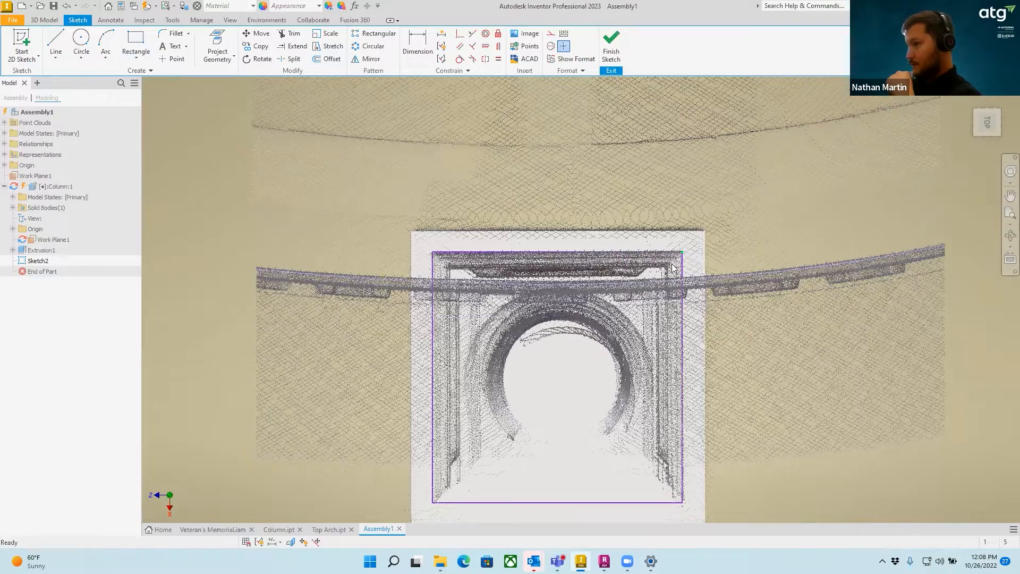
pyautogui.moveTo(638, 197); pyautogui.dragTo(671, 106, button='middle')
pyautogui.scroll(-5, 629, 200)
pyautogui.scroll(8, 628, 200)
pyautogui.click(612, 51)
# Set up an upward extrusion of the second-tier rectangle with a distance of about 31.6 in.
pyautogui.press('e')
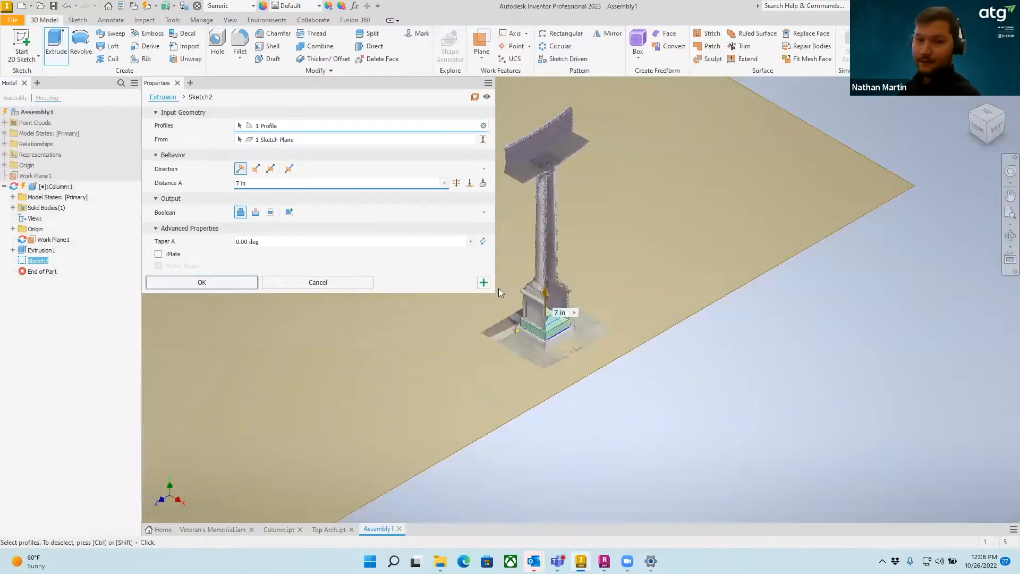
pyautogui.scroll(-4, 596, 313)
pyautogui.scroll(3, 595, 312)
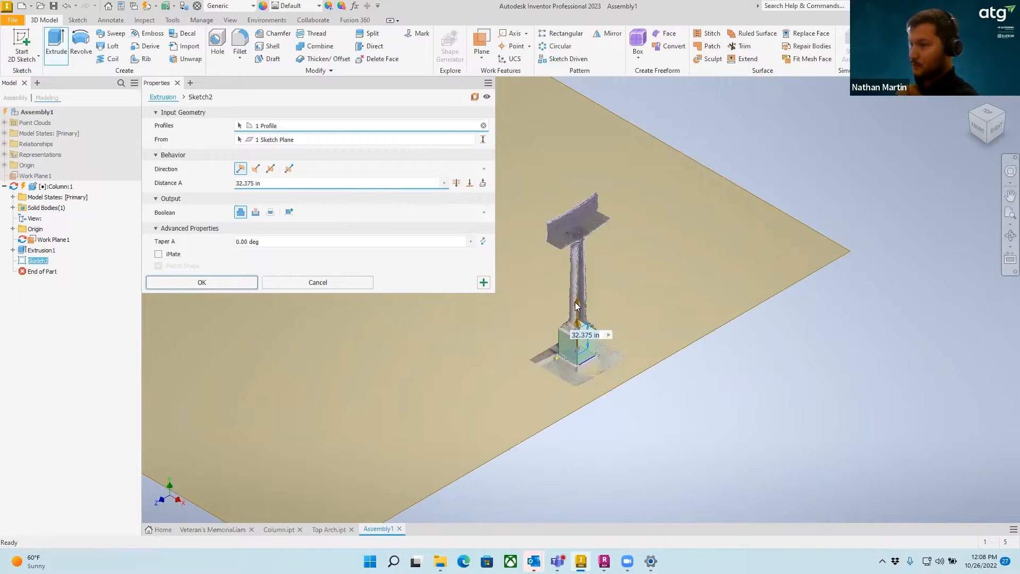
pyautogui.scroll(-5, 560, 379)
pyautogui.scroll(5, 654, 180)
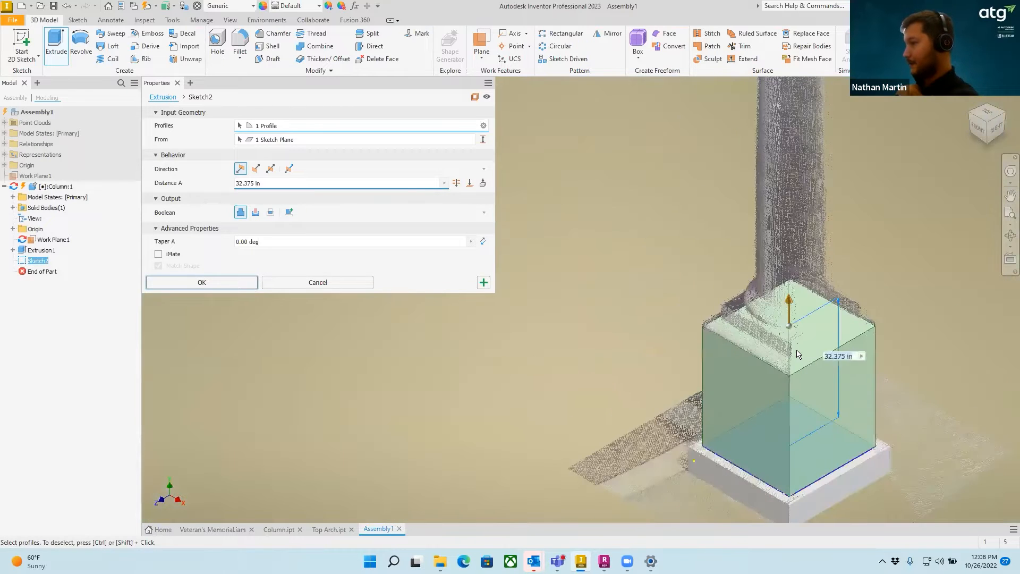
pyautogui.scroll(3, 797, 355)
pyautogui.moveTo(781, 282)
pyautogui.mouseDown()
pyautogui.moveTo(777, 261)
pyautogui.moveTo(777, 290)
pyautogui.mouseUp()
pyautogui.moveTo(701, 335); pyautogui.dragTo(693, 305, button='middle')
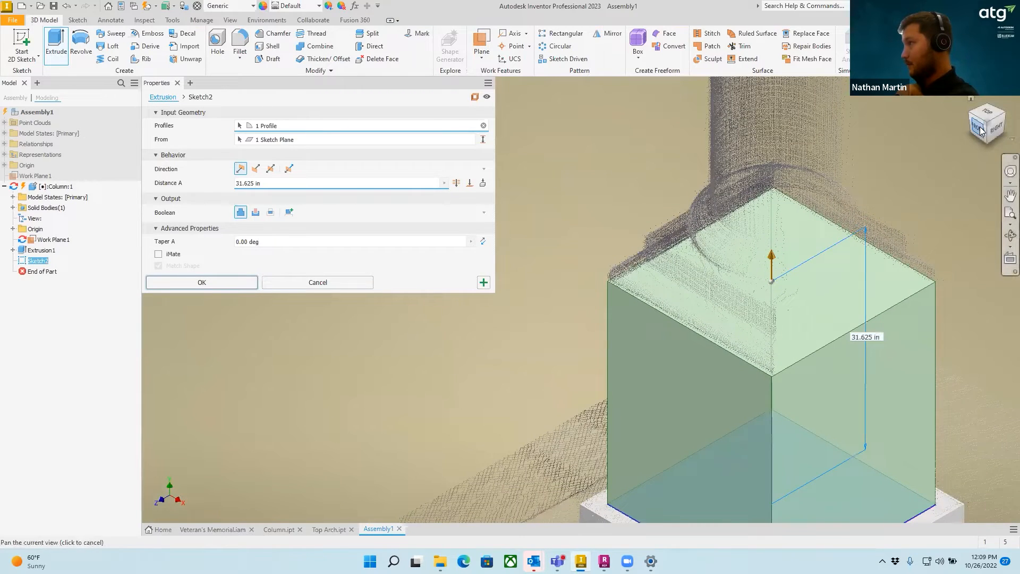
# Fine-tune the extrusion's height against the upper part of the pedestal in the point cloud.
pyautogui.click(976, 136)
pyautogui.moveTo(617, 297); pyautogui.dragTo(1007, 406, button='middle')
pyautogui.scroll(3, 820, 303)
pyautogui.moveTo(825, 301); pyautogui.dragTo(820, 372, button='middle')
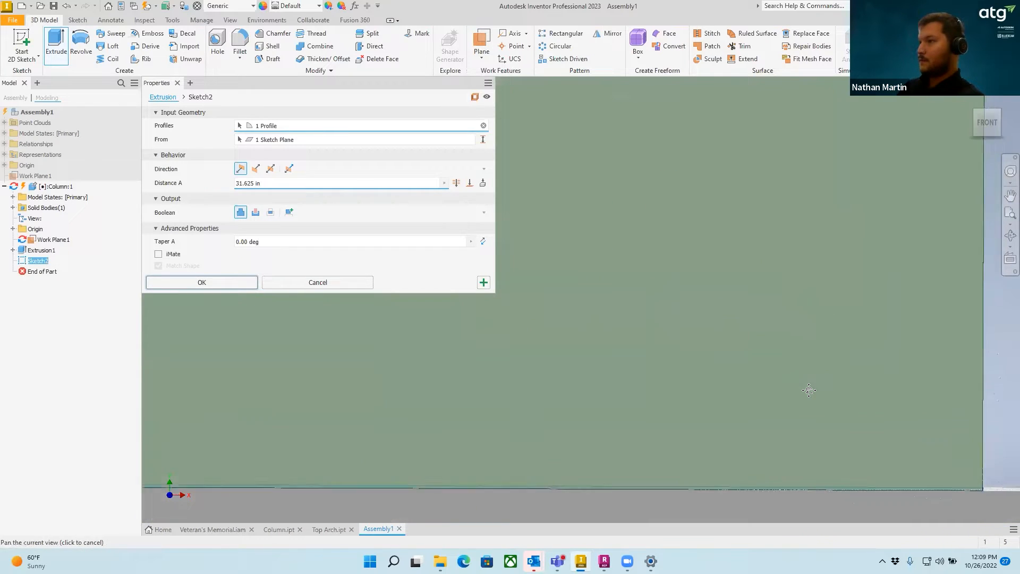
pyautogui.scroll(-5, 798, 375)
pyautogui.keyDown('shift'); pyautogui.moveTo(773, 310); pyautogui.dragTo(605, 177, button='middle'); pyautogui.keyUp('shift')
pyautogui.moveTo(609, 188); pyautogui.dragTo(609, 178)
pyautogui.keyDown('shift'); pyautogui.moveTo(623, 194); pyautogui.dragTo(689, 204, button='middle'); pyautogui.keyUp('shift')
pyautogui.scroll(3, 567, 234)
pyautogui.moveTo(688, 205)
pyautogui.mouseDown()
pyautogui.moveTo(689, 234)
pyautogui.moveTo(689, 222)
pyautogui.mouseUp()
pyautogui.scroll(3, 738, 295)
pyautogui.moveTo(691, 228)
pyautogui.keyDown('shift'); pyautogui.mouseDown(button='middle')
pyautogui.moveTo(739, 295)
pyautogui.moveTo(704, 219)
pyautogui.mouseUp(button='middle'); pyautogui.keyUp('shift')
pyautogui.scroll(-6, 741, 295)
# Reduce the second-tier extrusion to about 3.3 in to match the low step in the point cloud and apply it.
pyautogui.moveTo(696, 190); pyautogui.dragTo(712, 310)
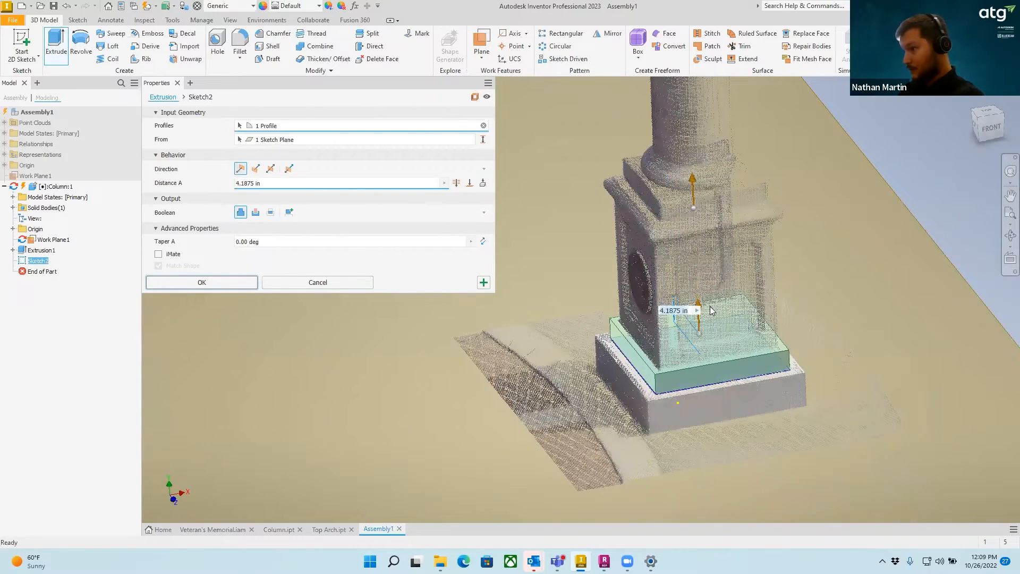
pyautogui.scroll(-10, 701, 391)
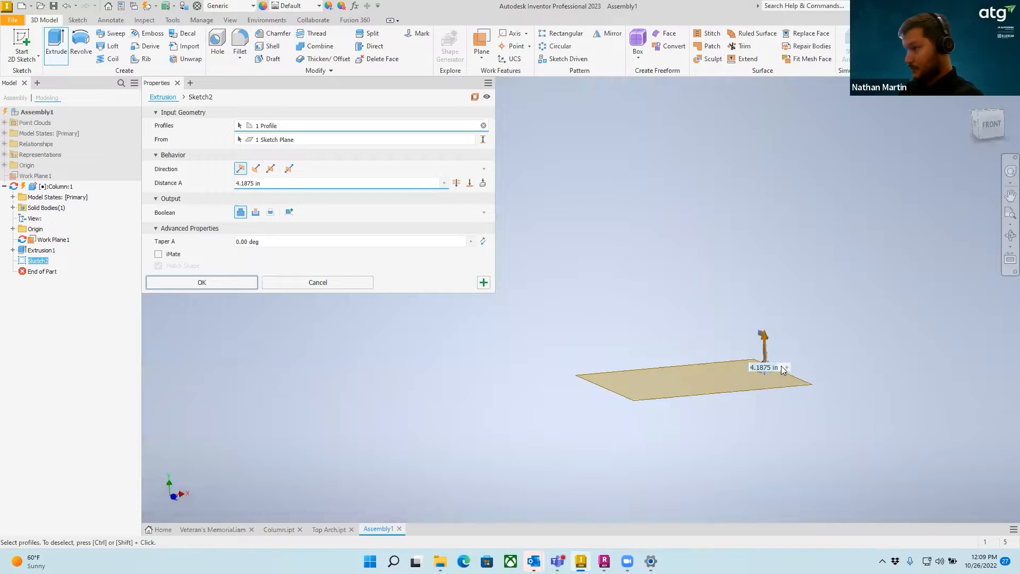
pyautogui.scroll(8, 792, 361)
pyautogui.scroll(-3, 584, 353)
pyautogui.scroll(6, 589, 351)
pyautogui.moveTo(588, 347); pyautogui.dragTo(734, 331, button='middle')
pyautogui.moveTo(634, 280); pyautogui.dragTo(636, 284)
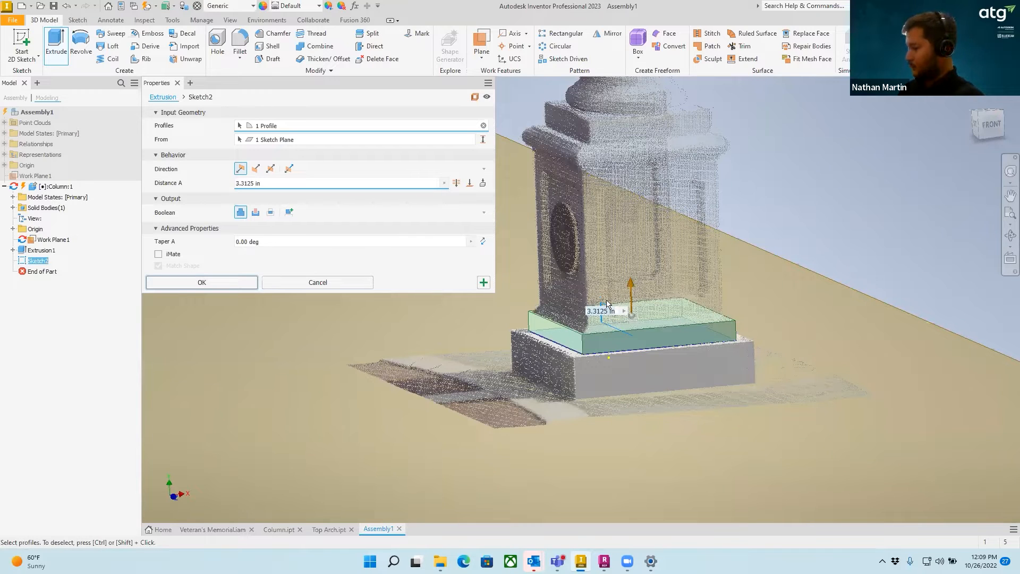
pyautogui.press('Return')
# Sketch a rectangle about 23.6 by 23.2 in around the pedestal body's outline on the second tier's top face.
pyautogui.click(609, 329)
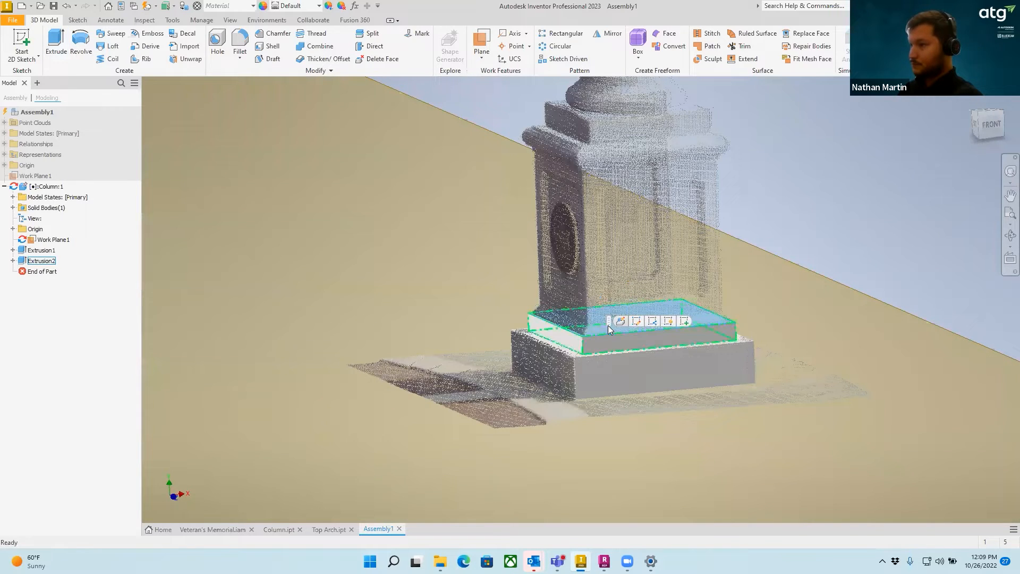
pyautogui.click(60, 41)
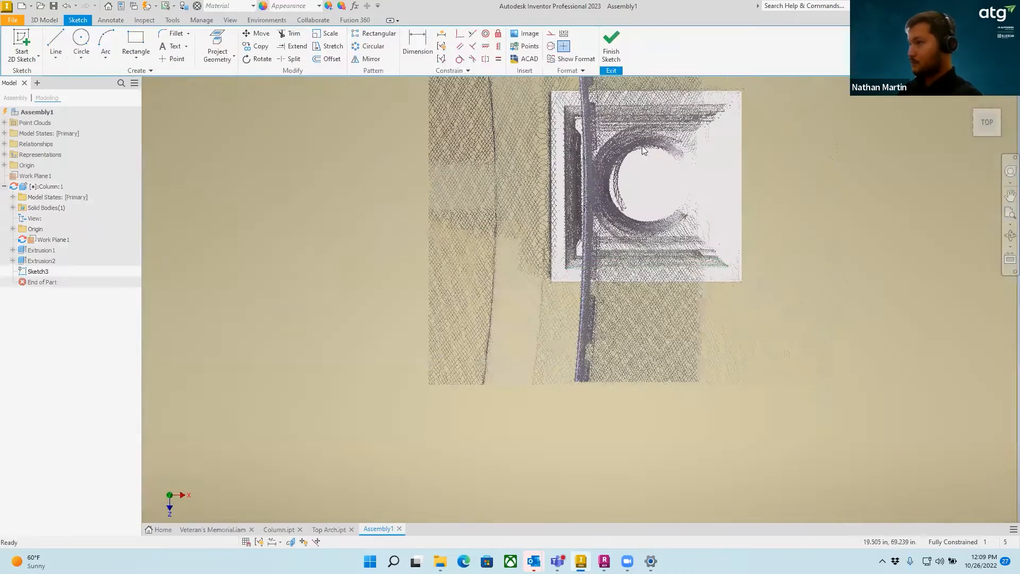
pyautogui.moveTo(629, 163); pyautogui.dragTo(623, 190, button='middle')
pyautogui.click(136, 42)
pyautogui.click(568, 141)
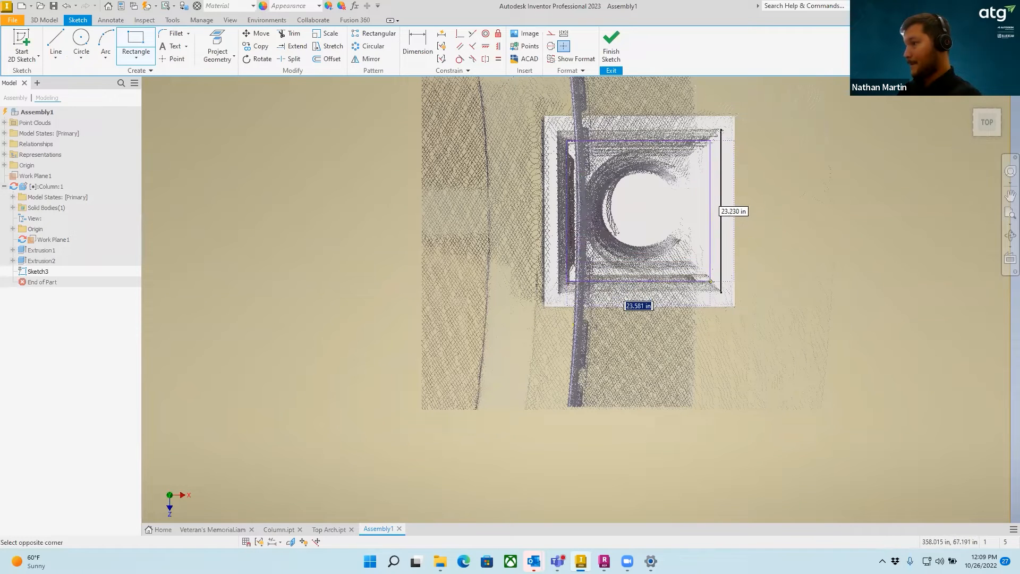
pyautogui.click(711, 281)
pyautogui.press('Escape')
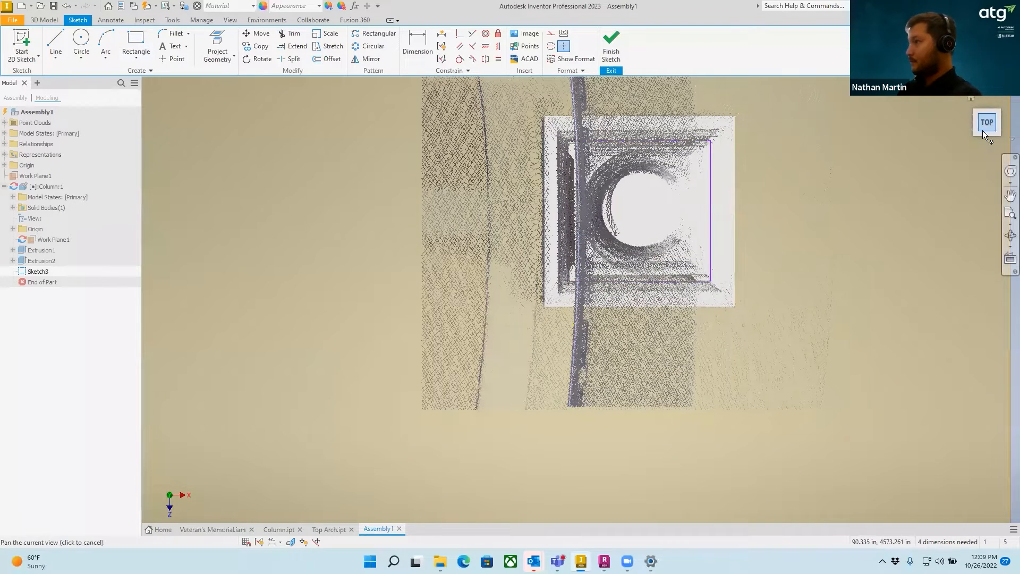
# Dimension the gap between the rectangle's right side and the tier's right edge, viewed from the medallion side, as 2 in.
pyautogui.click(985, 127)
pyautogui.scroll(9, 680, 284)
pyautogui.keyDown('shift'); pyautogui.moveTo(712, 348); pyautogui.dragTo(695, 387, button='middle'); pyautogui.keyUp('shift')
pyautogui.scroll(5, 697, 388)
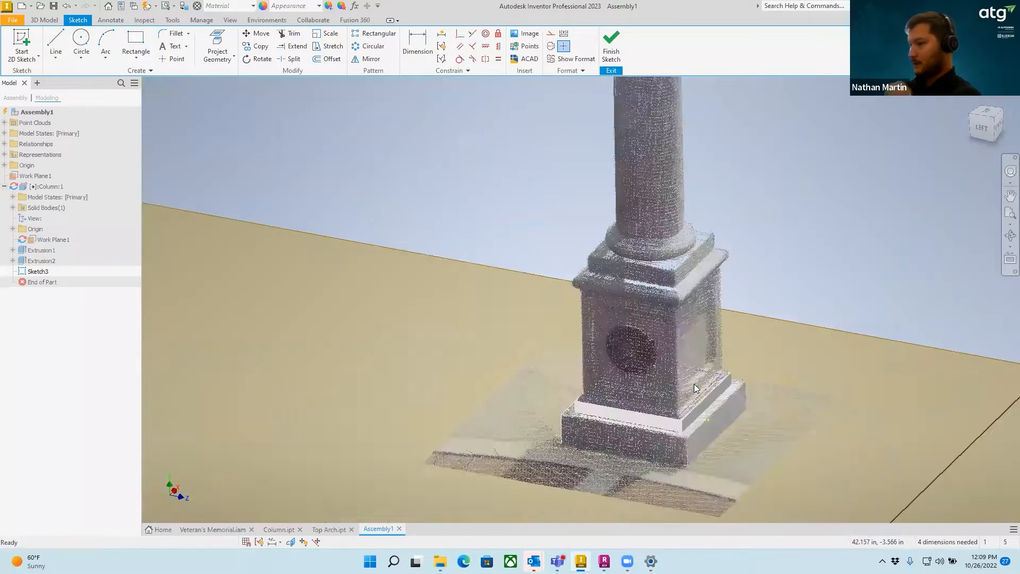
pyautogui.scroll(3, 691, 404)
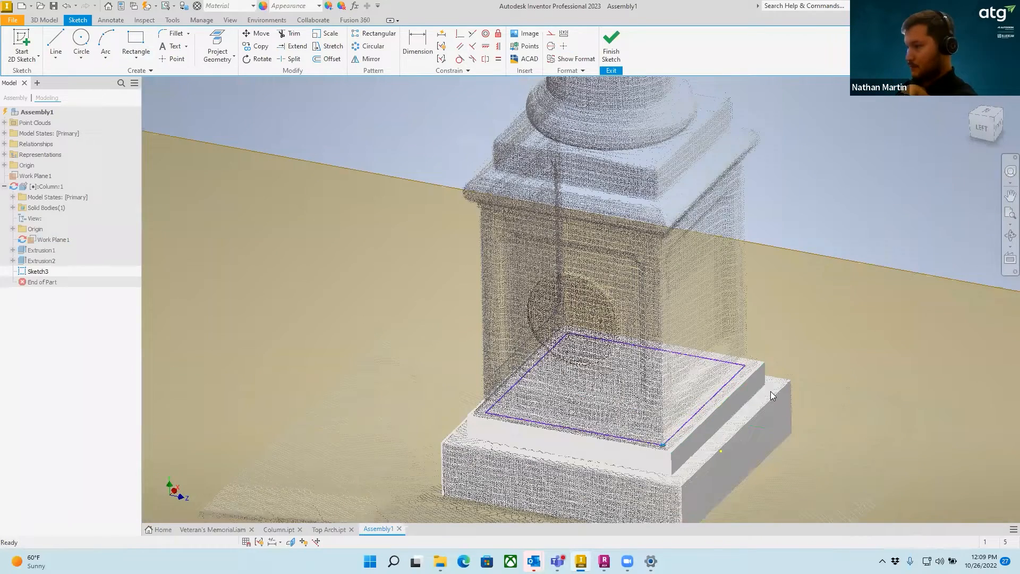
pyautogui.keyDown('shift'); pyautogui.moveTo(815, 367); pyautogui.dragTo(980, 395, button='middle'); pyautogui.keyUp('shift')
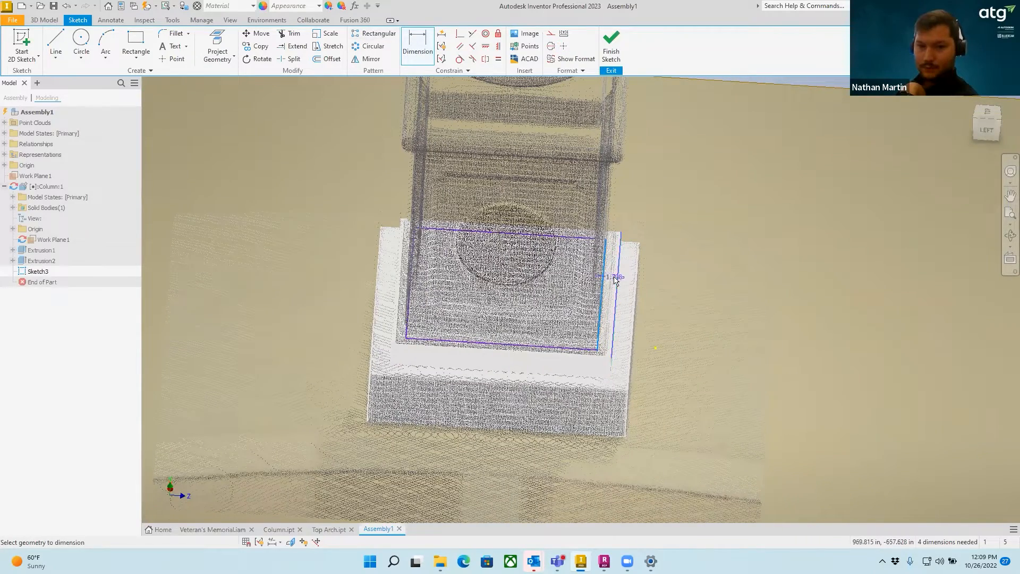
pyautogui.click(613, 265)
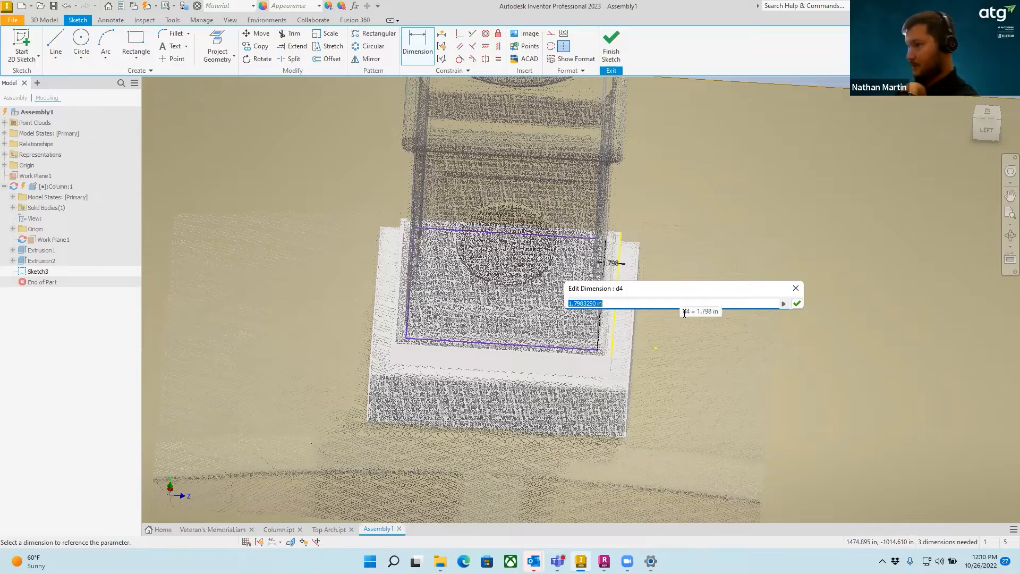
pyautogui.press('Return')
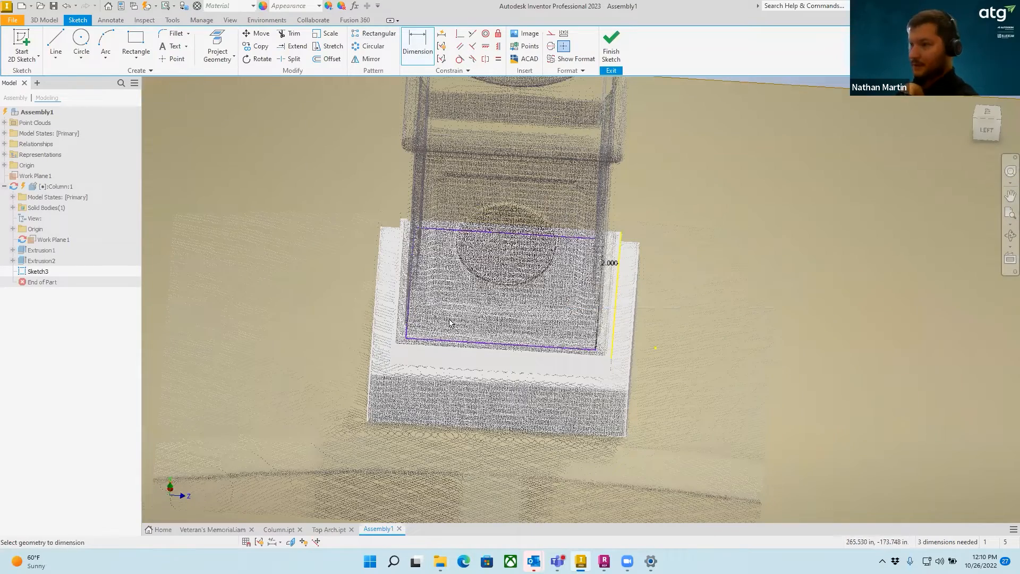
# Dimension the gap between the rectangle's front side and the tier's front edge, on the medallion side, as 2 in.
pyautogui.scroll(-3, 564, 273)
pyautogui.keyDown('shift'); pyautogui.moveTo(565, 273); pyautogui.dragTo(535, 292, button='middle'); pyautogui.keyUp('shift')
pyautogui.scroll(-4, 535, 292)
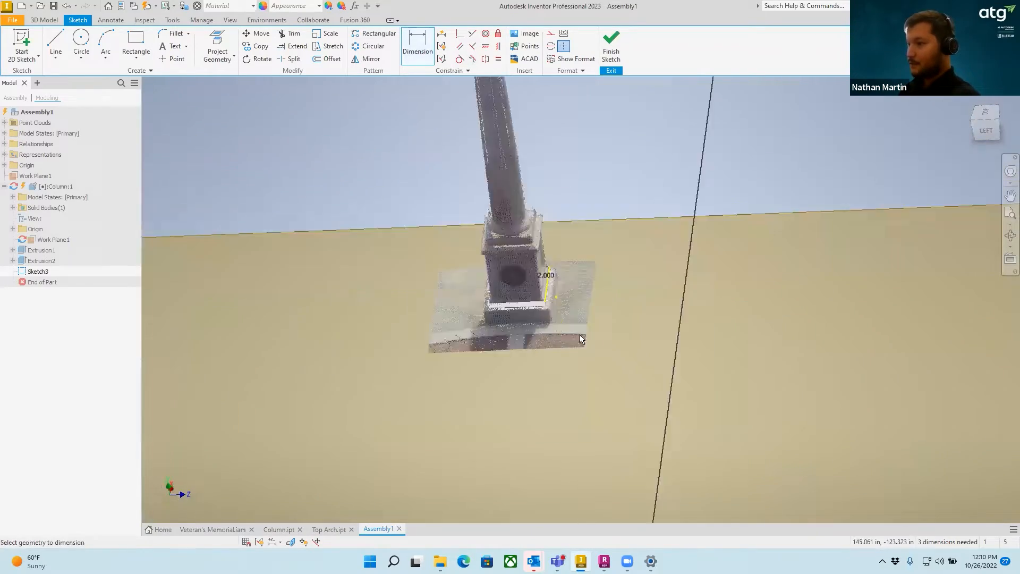
pyautogui.scroll(6, 592, 343)
pyautogui.moveTo(592, 341); pyautogui.dragTo(601, 327, button='middle')
pyautogui.moveTo(415, 208); pyautogui.dragTo(540, 269, button='middle')
pyautogui.keyDown('shift'); pyautogui.moveTo(482, 102); pyautogui.dragTo(480, 159, button='middle'); pyautogui.keyUp('shift')
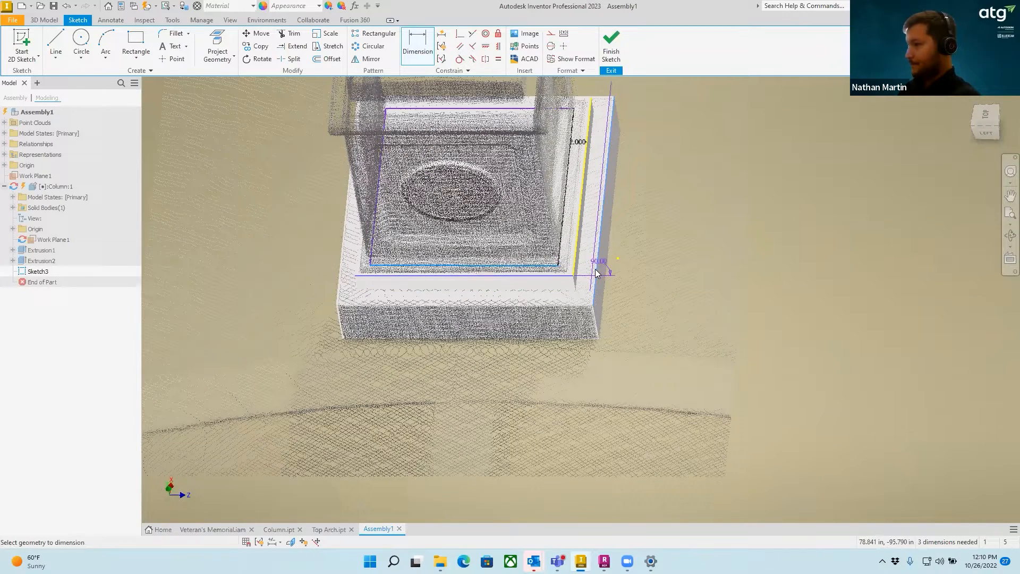
pyautogui.rightClick(552, 270)
pyautogui.press('Escape')
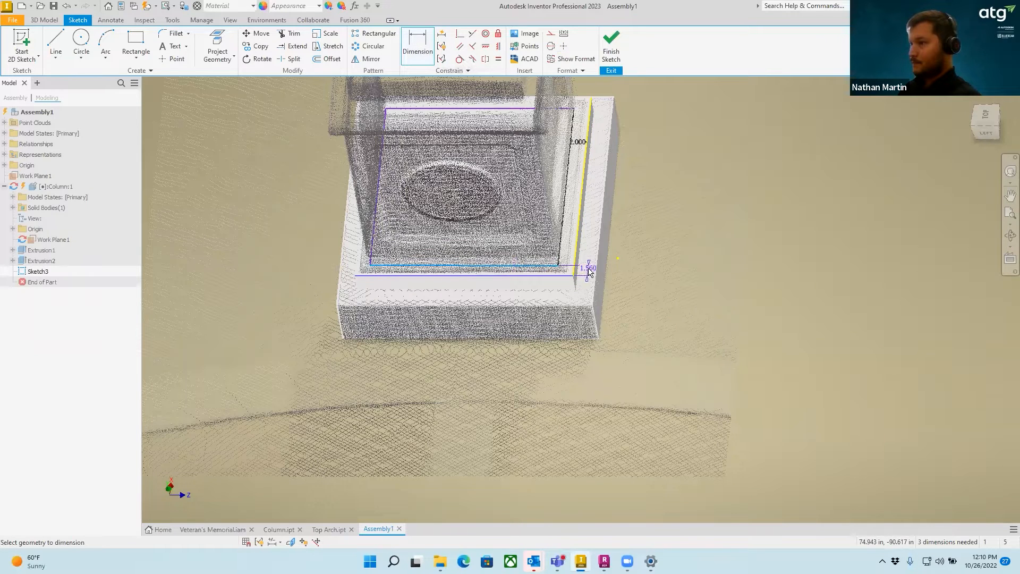
pyautogui.click(589, 274)
pyautogui.write('2')
pyautogui.press('Return')
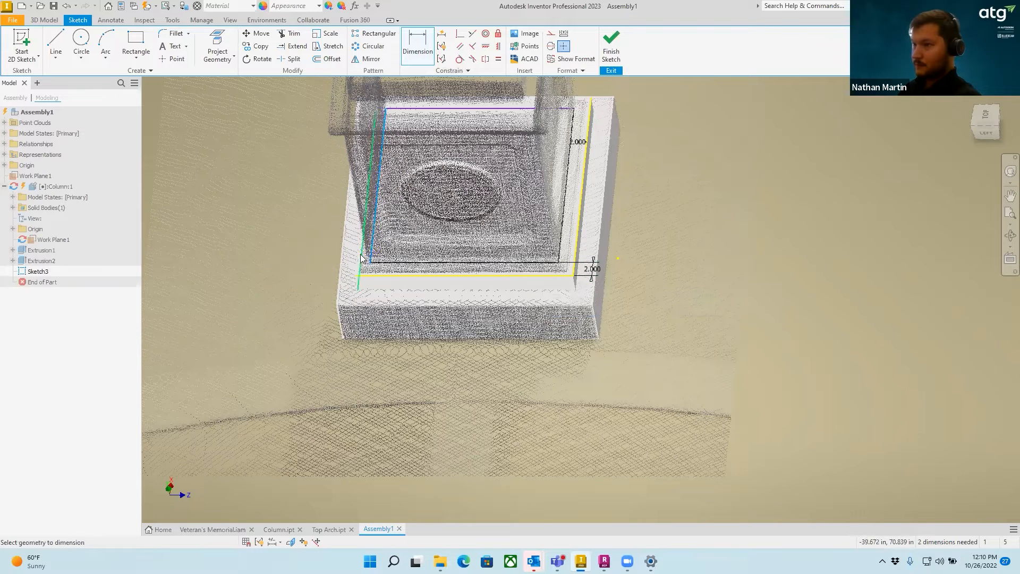
# Dimension the gaps from the rectangle's left and rear sides to the matching tier edges as 2 in each.
pyautogui.click(389, 259)
pyautogui.write('2')
pyautogui.press('Return')
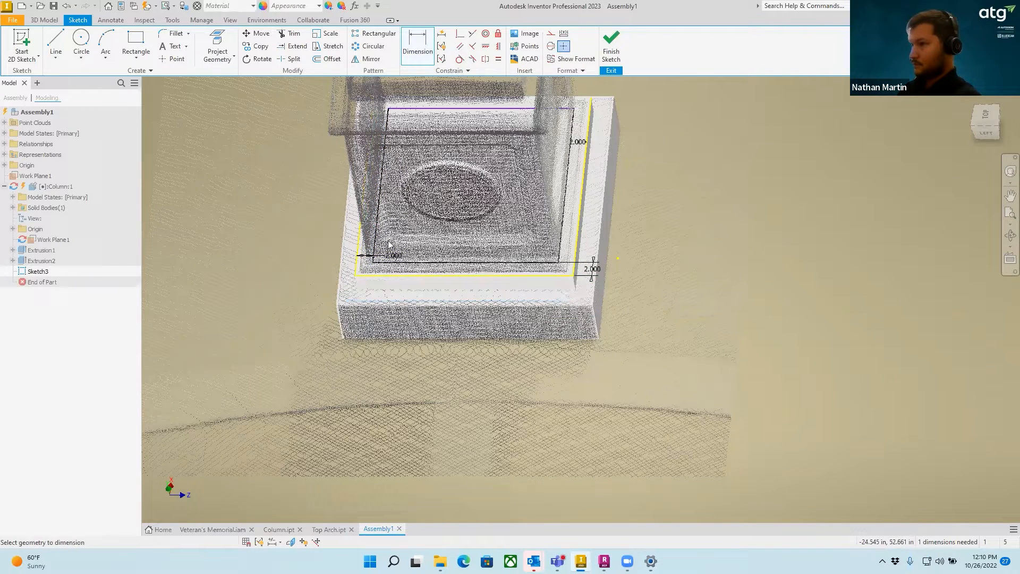
pyautogui.click(541, 108)
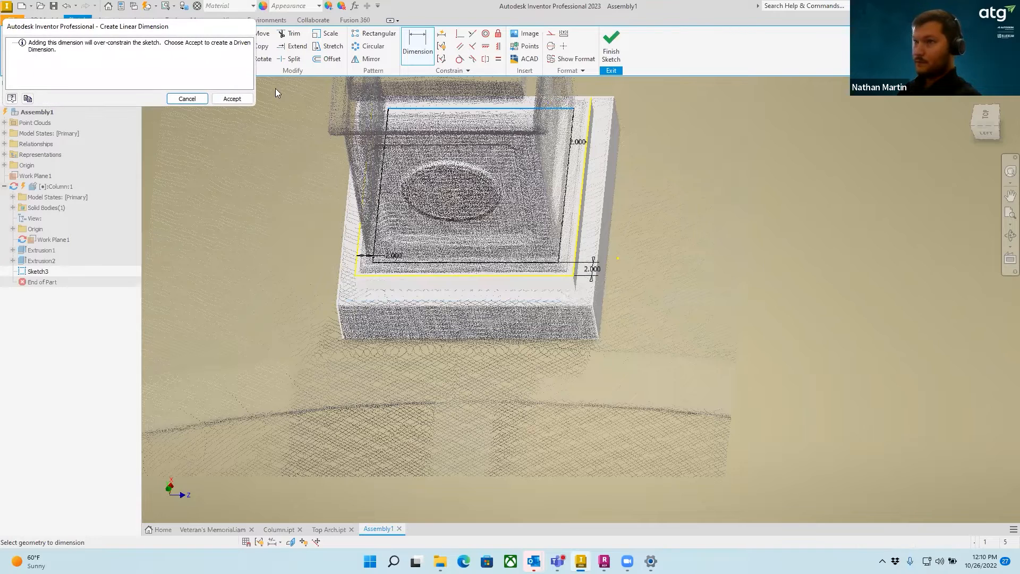
pyautogui.click(245, 99)
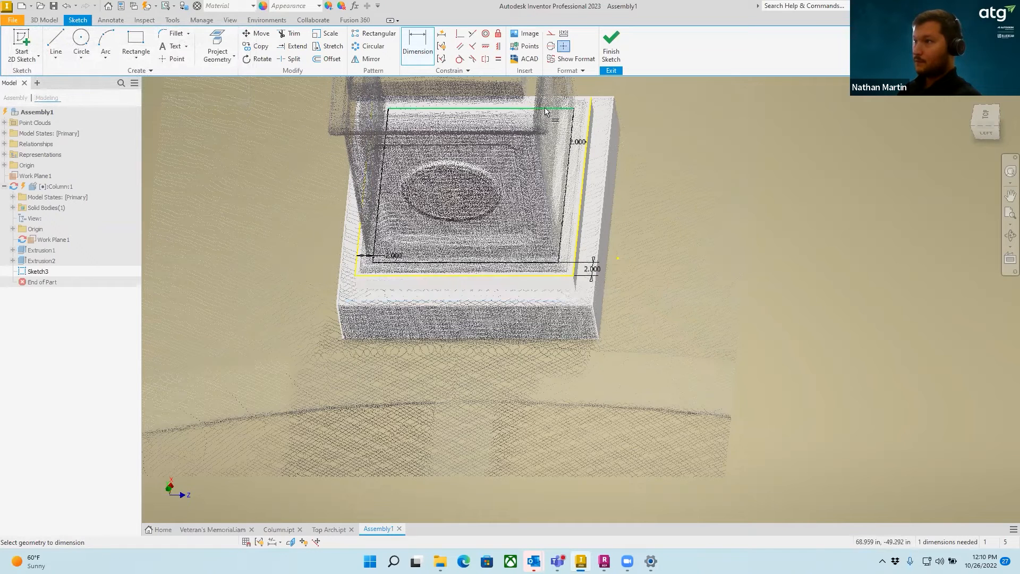
pyautogui.click(579, 106)
pyautogui.write('2')
pyautogui.press('Return')
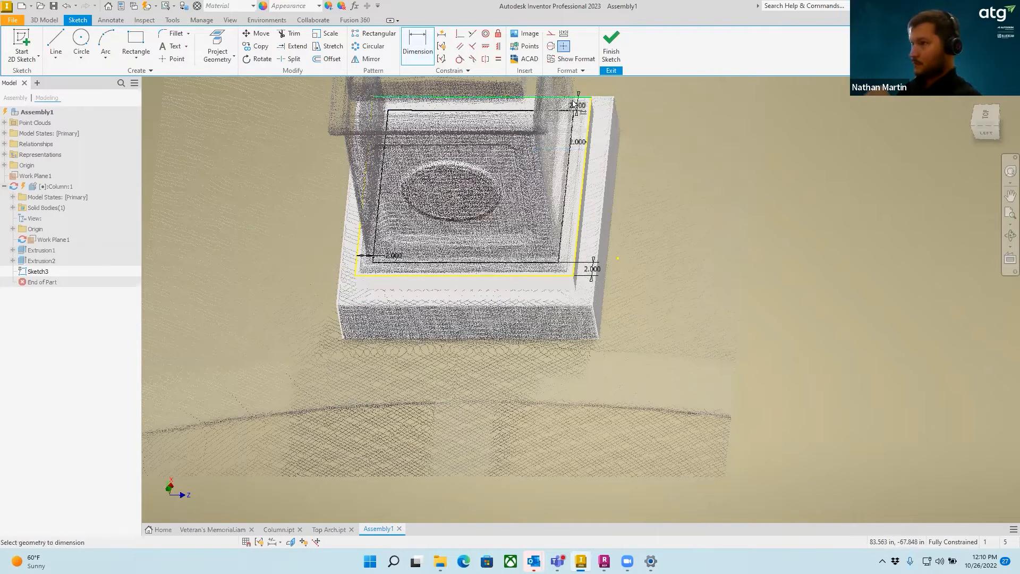
# Finish the sketch and extrude the pedestal body rectangle 35.5625 in upward to the column's base ring.
pyautogui.rightClick(609, 132)
pyautogui.click(604, 143)
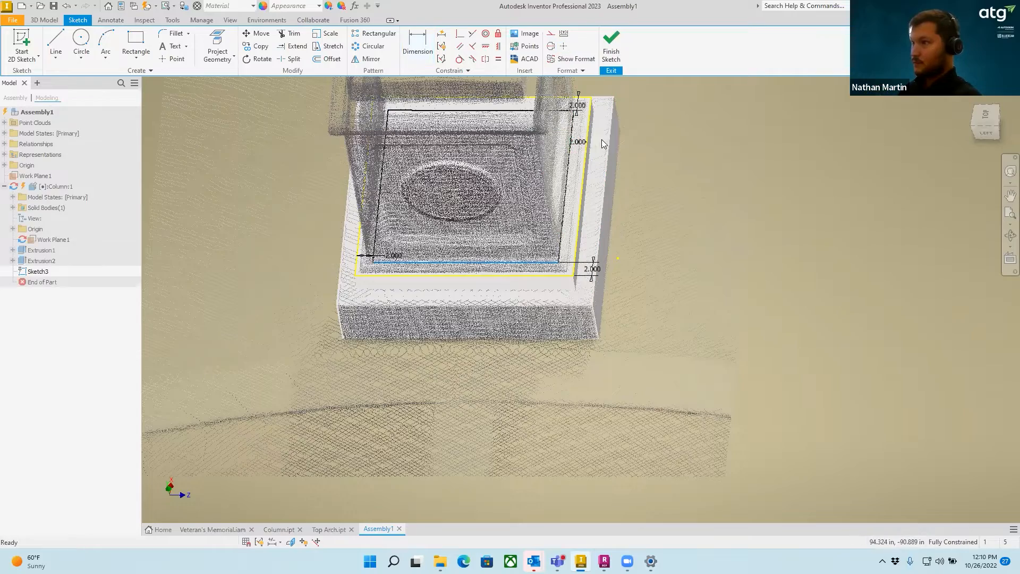
pyautogui.moveTo(609, 195)
pyautogui.keyDown('shift'); pyautogui.mouseDown(button='middle')
pyautogui.moveTo(647, 191)
pyautogui.moveTo(752, 234)
pyautogui.moveTo(559, 333)
pyautogui.moveTo(563, 341)
pyautogui.mouseUp(button='middle'); pyautogui.keyUp('shift')
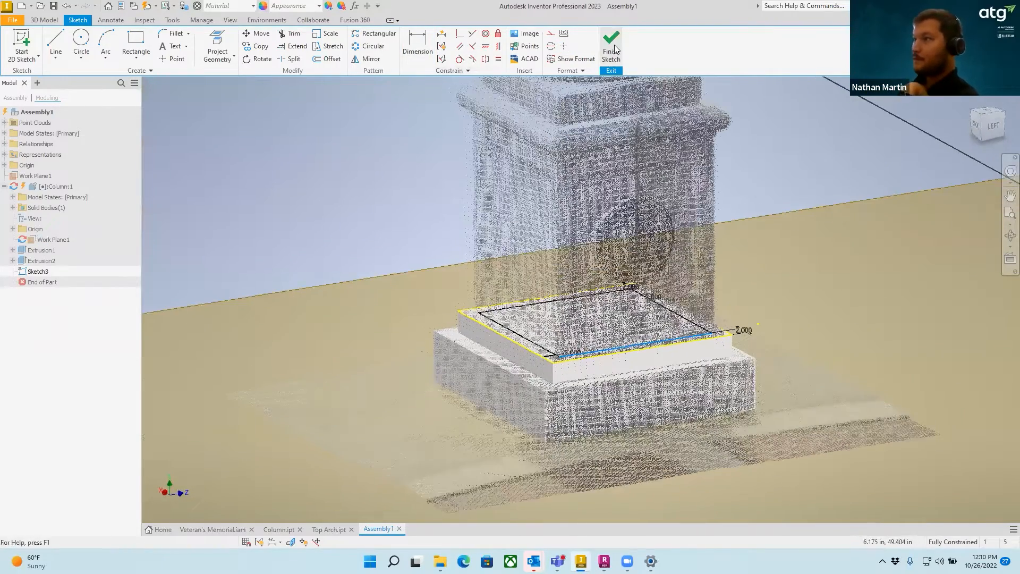
pyautogui.press('e')
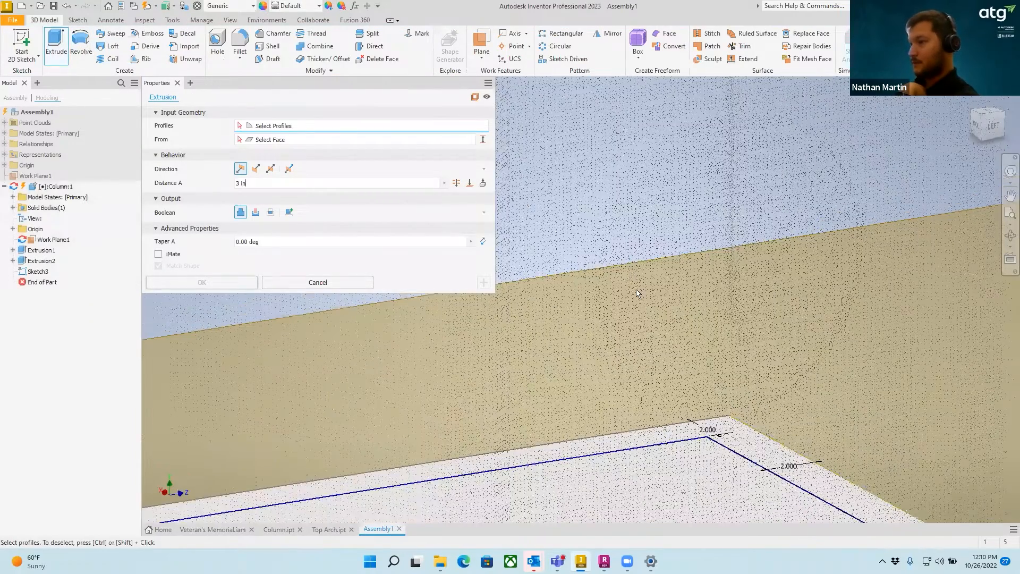
pyautogui.moveTo(625, 293); pyautogui.dragTo(604, 113)
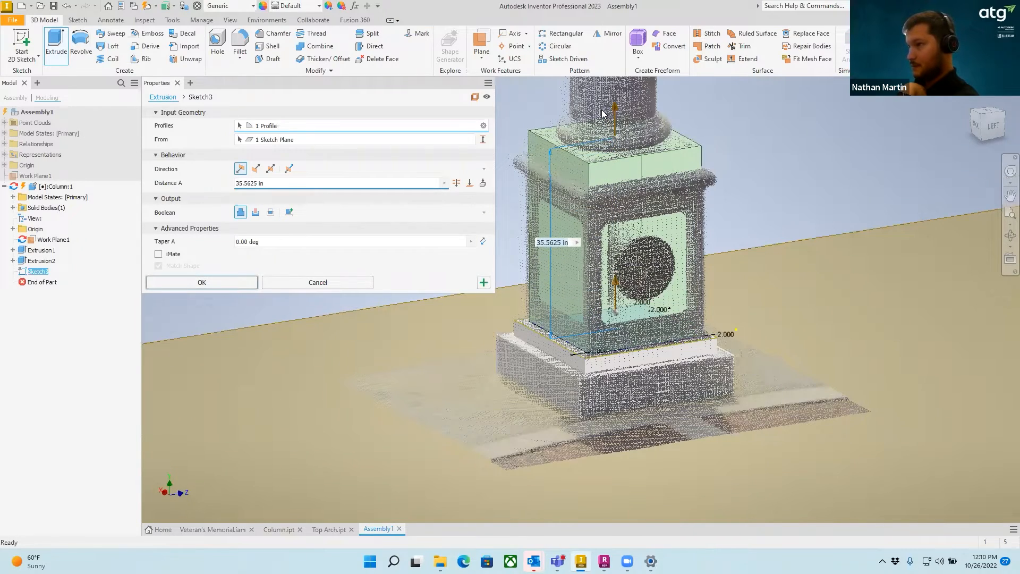
pyautogui.scroll(1, 746, 174)
pyautogui.scroll(-4, 746, 173)
pyautogui.scroll(6, 872, 269)
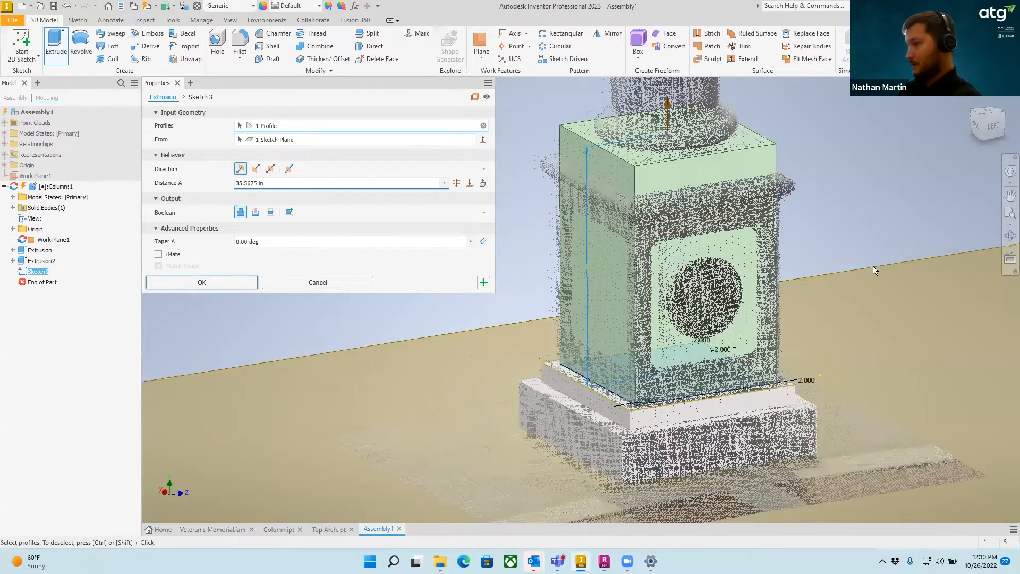
pyautogui.scroll(-5, 870, 251)
pyautogui.moveTo(870, 251); pyautogui.dragTo(786, 292, button='middle')
pyautogui.keyDown('shift'); pyautogui.moveTo(651, 218); pyautogui.dragTo(695, 191, button='middle'); pyautogui.keyUp('shift')
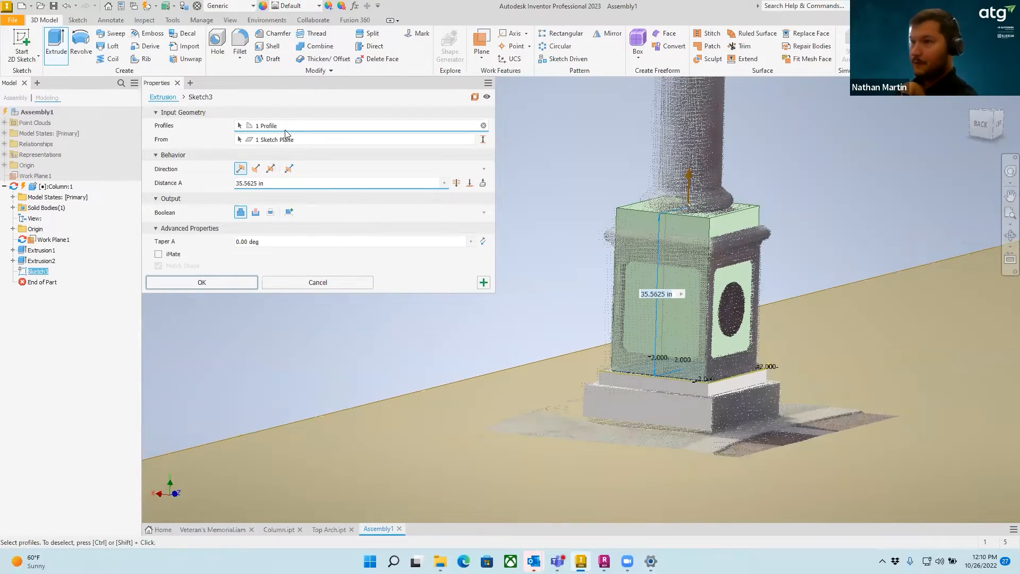
pyautogui.click(214, 283)
# Examine how the extruded pedestal fits the point cloud around the column's base ring and shaft, including squarely from the medallion side.
pyautogui.moveTo(698, 221); pyautogui.dragTo(722, 271, button='middle')
pyautogui.scroll(2, 692, 273)
pyautogui.keyDown('shift'); pyautogui.moveTo(687, 355); pyautogui.dragTo(687, 272, button='middle'); pyautogui.keyUp('shift')
pyautogui.scroll(2, 679, 234)
pyautogui.scroll(-8, 680, 233)
pyautogui.scroll(-5, 686, 272)
pyautogui.keyDown('shift'); pyautogui.moveTo(684, 175); pyautogui.dragTo(589, 176, button='middle'); pyautogui.keyUp('shift')
pyautogui.keyDown('shift'); pyautogui.moveTo(658, 326); pyautogui.dragTo(656, 313, button='middle'); pyautogui.keyUp('shift')
pyautogui.scroll(5, 655, 311)
pyautogui.scroll(1, 593, 341)
pyautogui.moveTo(640, 396); pyautogui.dragTo(563, 343, button='middle')
pyautogui.scroll(-2, 593, 342)
pyautogui.scroll(4, 585, 337)
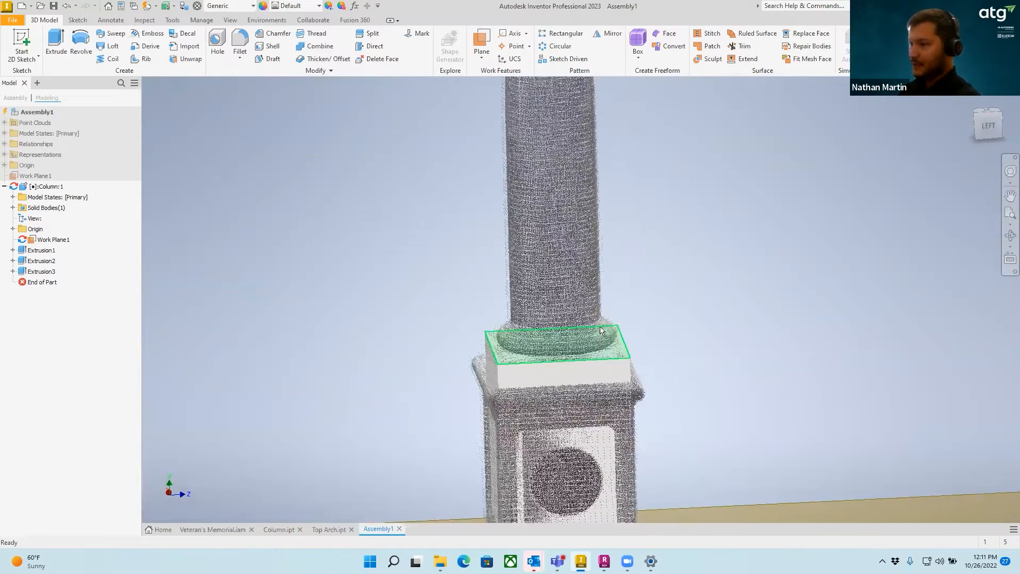
pyautogui.click(989, 125)
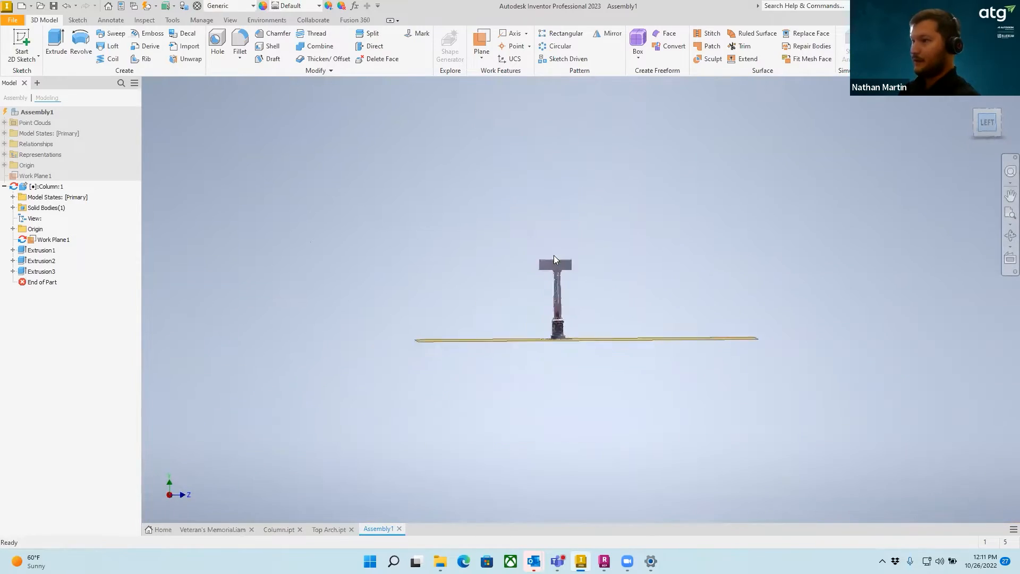
pyautogui.scroll(8, 565, 325)
pyautogui.moveTo(568, 321); pyautogui.dragTo(695, 296, button='middle')
pyautogui.scroll(4, 481, 311)
pyautogui.moveTo(479, 313); pyautogui.dragTo(526, 397, button='middle')
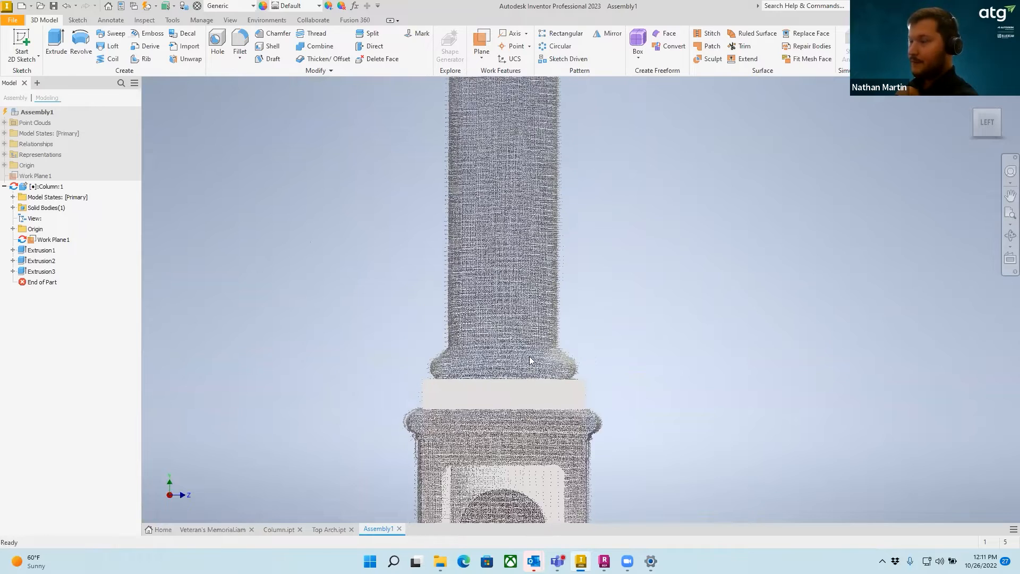
pyautogui.scroll(4, 528, 360)
pyautogui.scroll(-3, 525, 324)
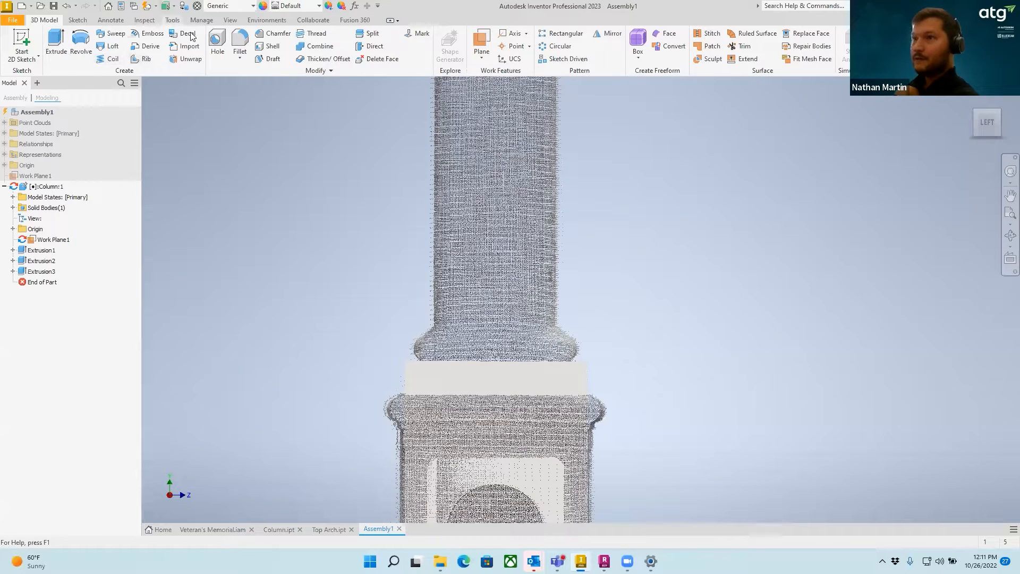
# Create a work plane midway between the pedestal's medallion face and its opposite rear face.
pyautogui.click(484, 51)
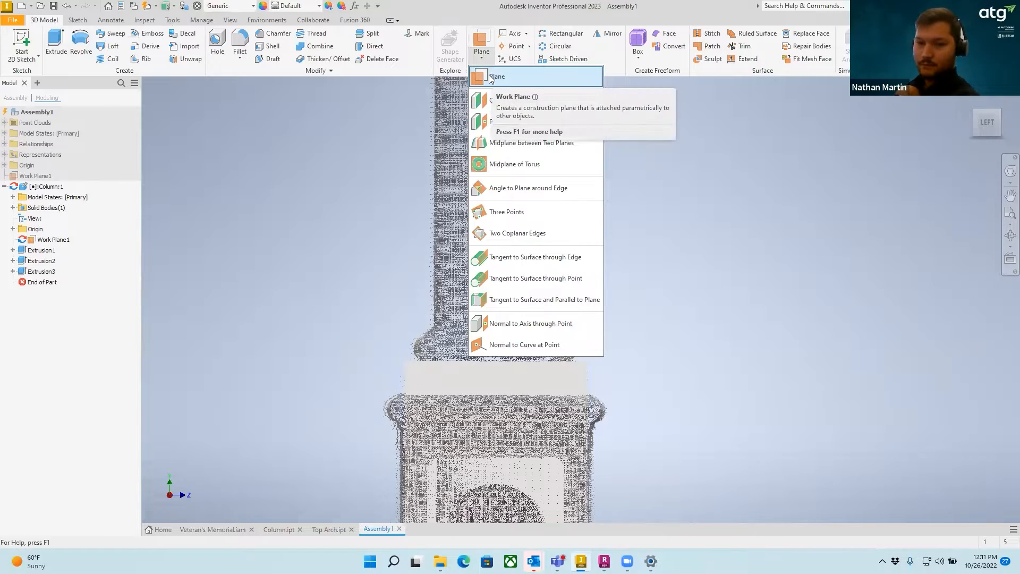
pyautogui.scroll(5, 708, 357)
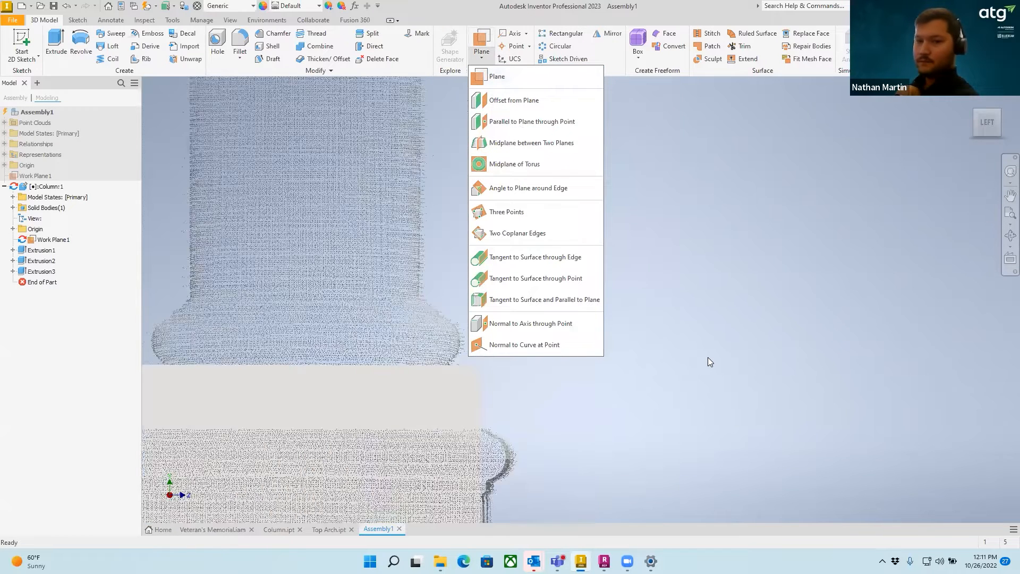
pyautogui.moveTo(398, 409); pyautogui.dragTo(719, 238, button='middle')
pyautogui.scroll(-6, 705, 255)
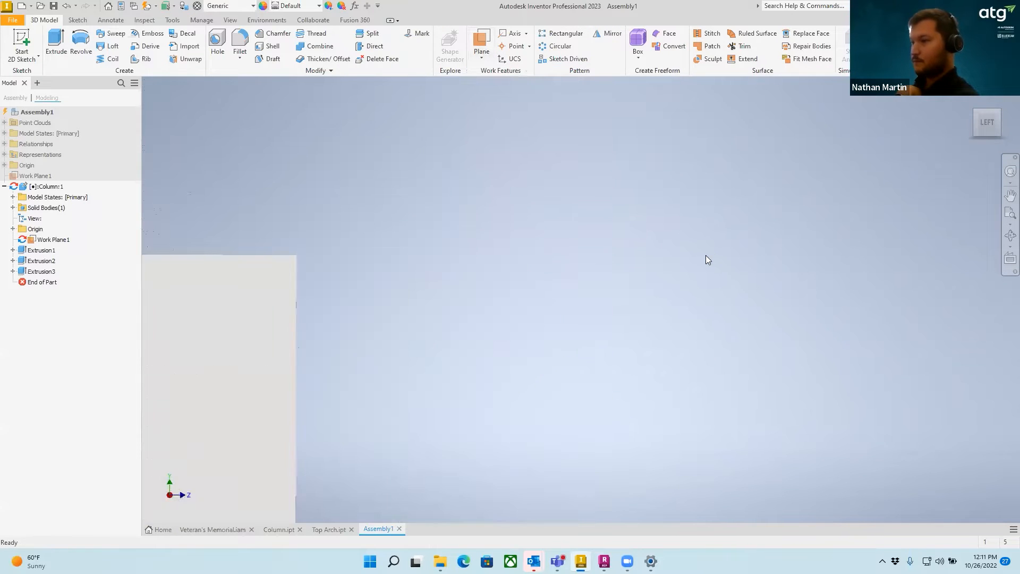
pyautogui.keyDown('shift'); pyautogui.moveTo(681, 384); pyautogui.dragTo(548, 264, button='middle'); pyautogui.keyUp('shift')
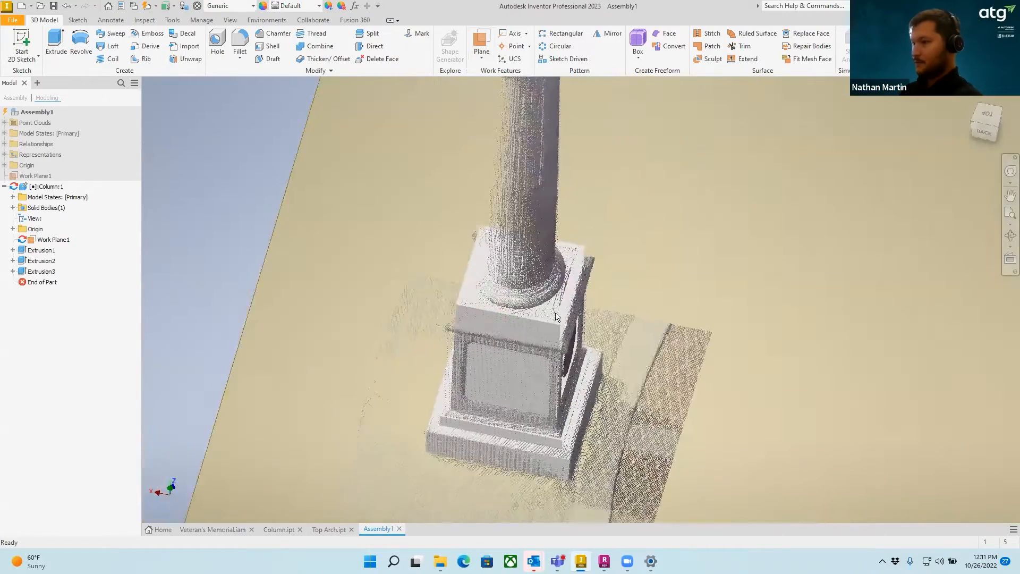
pyautogui.click(537, 367)
pyautogui.keyDown('shift'); pyautogui.moveTo(537, 366); pyautogui.dragTo(697, 212, button='middle'); pyautogui.keyUp('shift')
pyautogui.click(482, 53)
pyautogui.click(510, 95)
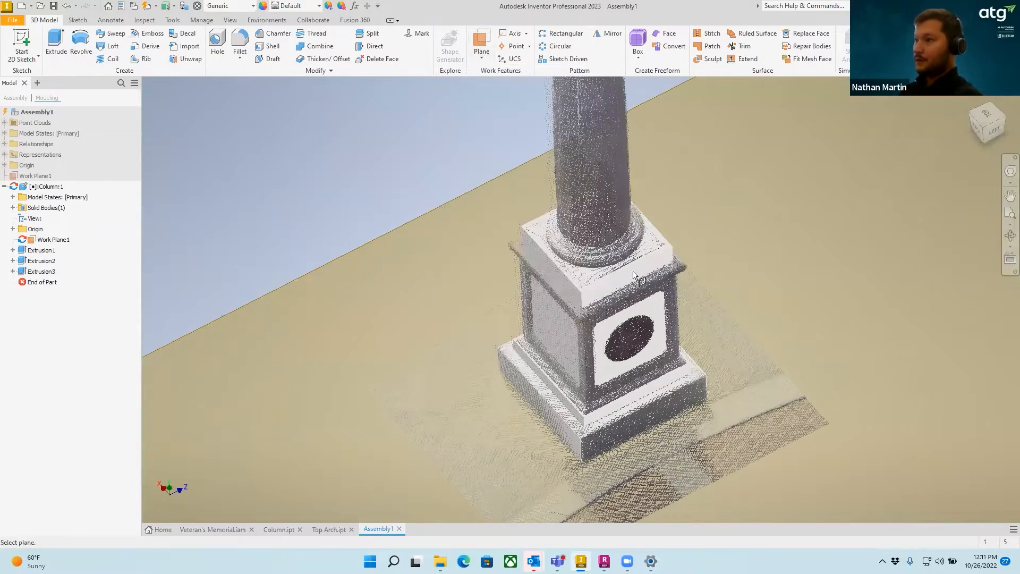
pyautogui.click(633, 298)
pyautogui.keyDown('shift'); pyautogui.moveTo(636, 289); pyautogui.dragTo(696, 357, button='middle'); pyautogui.keyUp('shift')
pyautogui.click(481, 375)
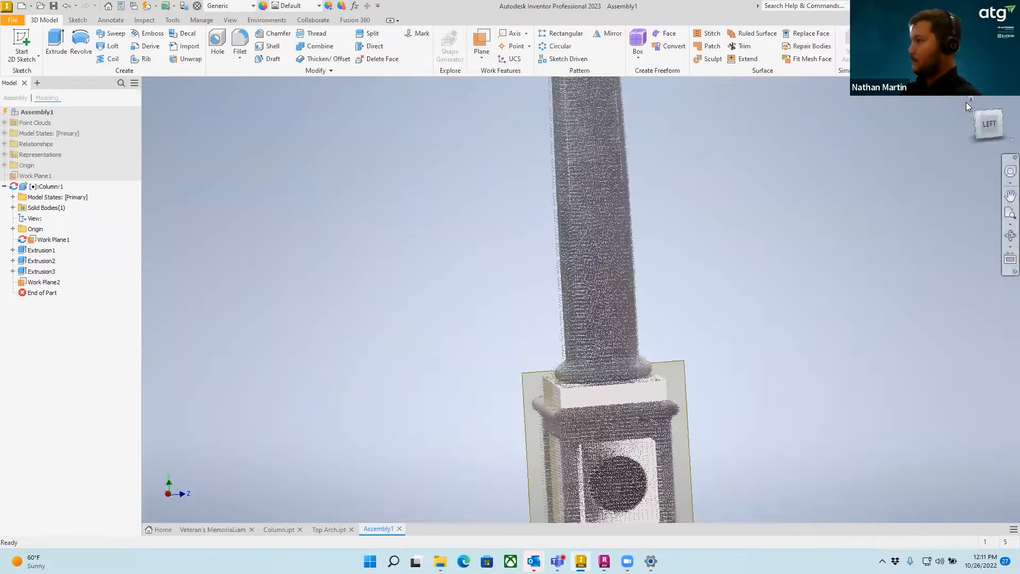
# Start a 2D sketch on the pedestal's vertical midplane, viewed squarely from the medallion side.
pyautogui.click(987, 128)
pyautogui.scroll(5, 529, 283)
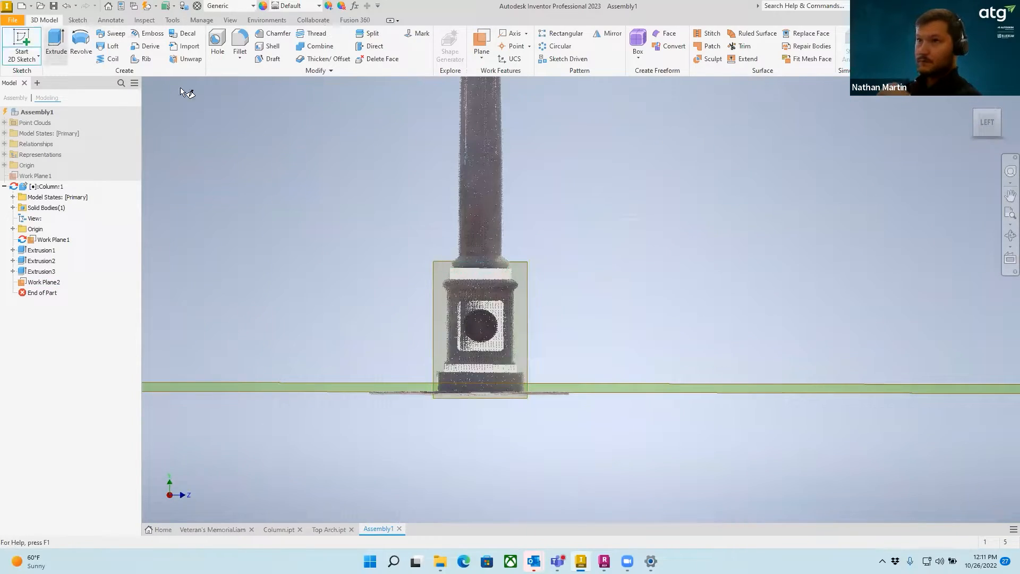
pyautogui.click(511, 262)
pyautogui.moveTo(563, 223); pyautogui.dragTo(560, 315, button='middle')
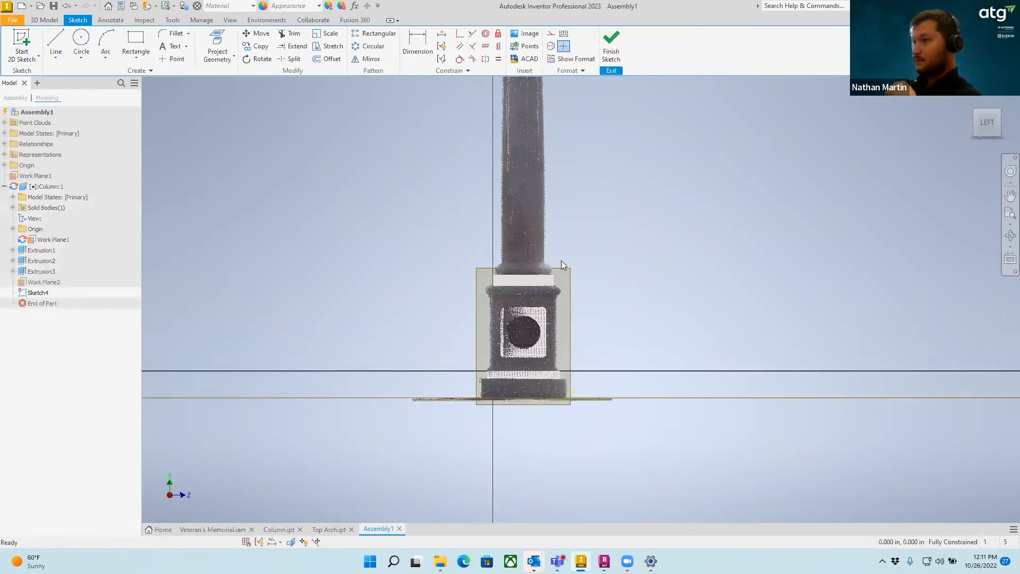
pyautogui.moveTo(543, 203); pyautogui.dragTo(498, 247, button='middle')
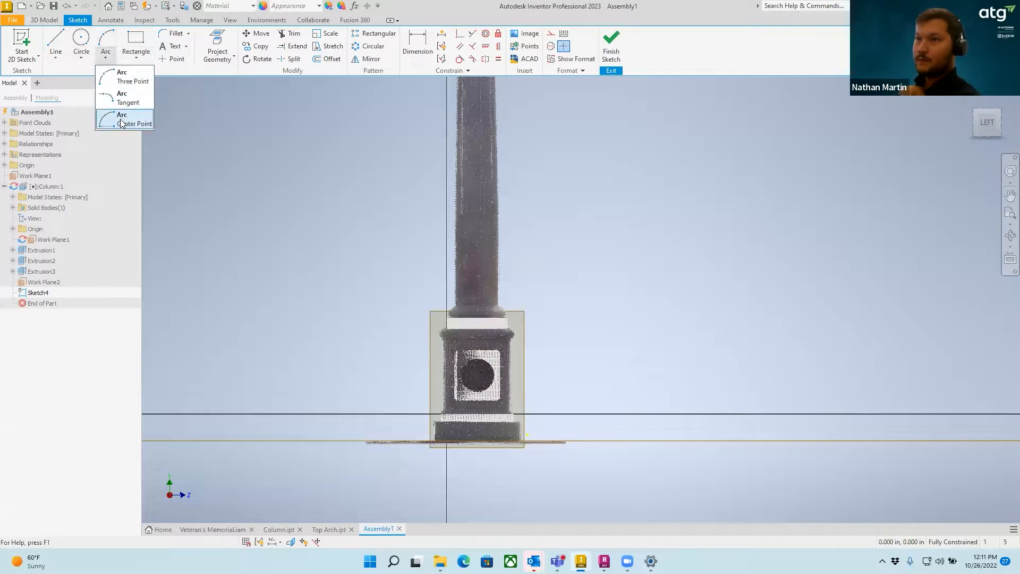
# Begin a spline on the pedestal's top edge and trace the left outline of the column's base moulding up to the shaft.
pyautogui.click(56, 57)
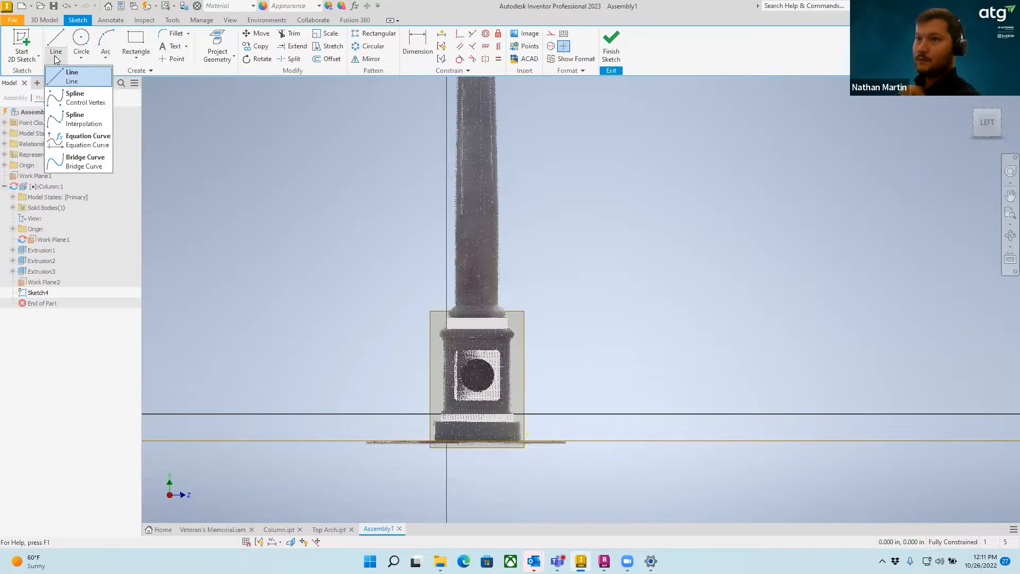
pyautogui.click(60, 99)
pyautogui.scroll(-2, 470, 372)
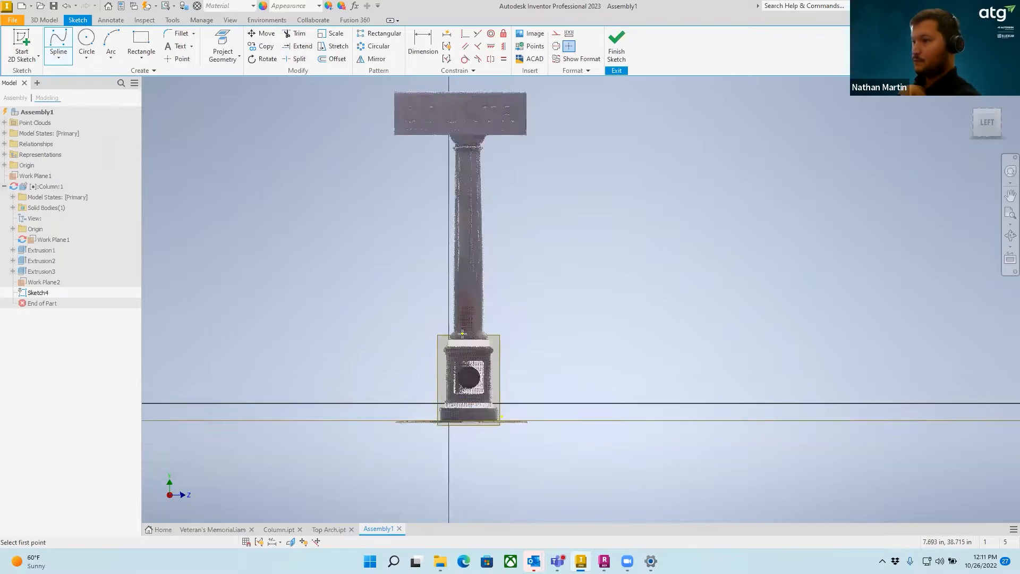
pyautogui.scroll(5, 468, 319)
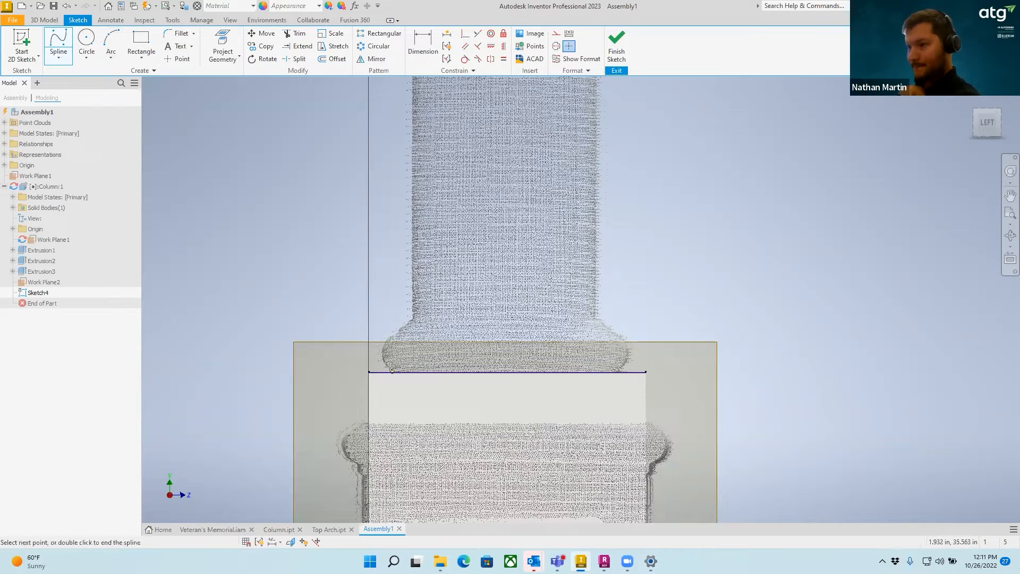
pyautogui.click(387, 340)
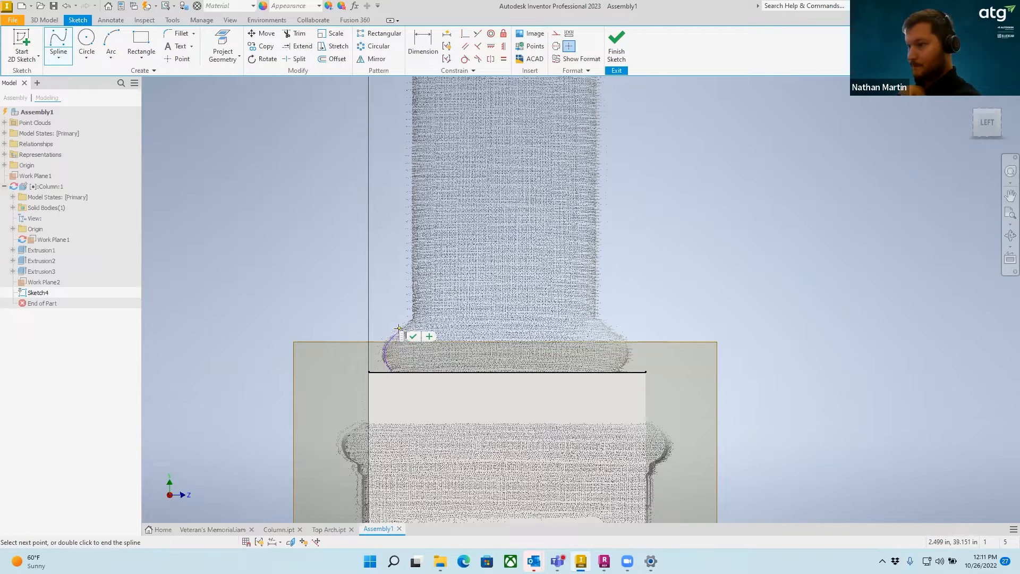
pyautogui.click(413, 317)
# Continue the spline up the shaft's left edge in the point cloud to just below the collar beneath the capital.
pyautogui.scroll(5, 413, 249)
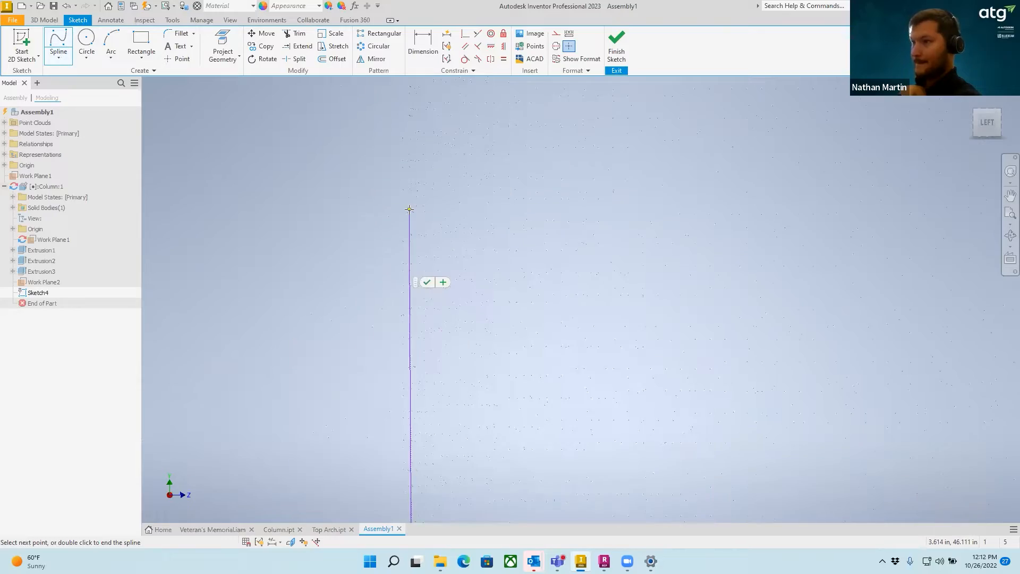
pyautogui.scroll(-5, 409, 209)
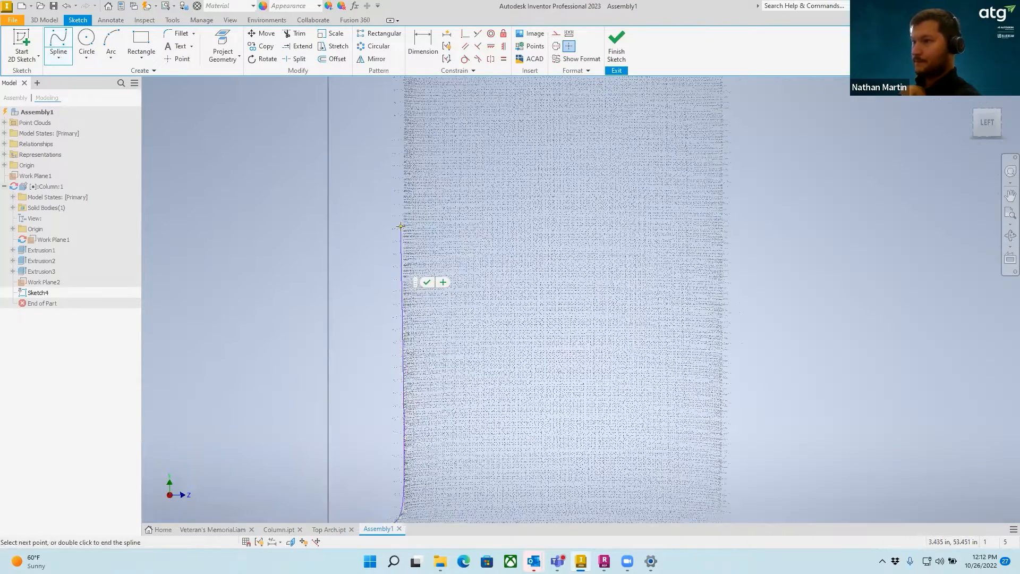
pyautogui.scroll(3, 404, 224)
pyautogui.scroll(-6, 404, 224)
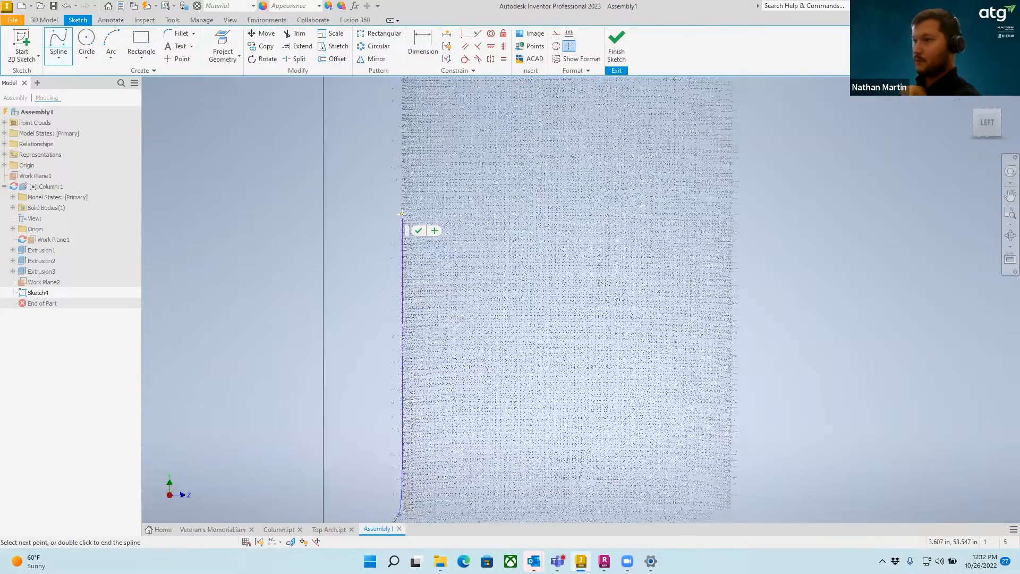
pyautogui.scroll(4, 406, 118)
pyautogui.scroll(-9, 405, 118)
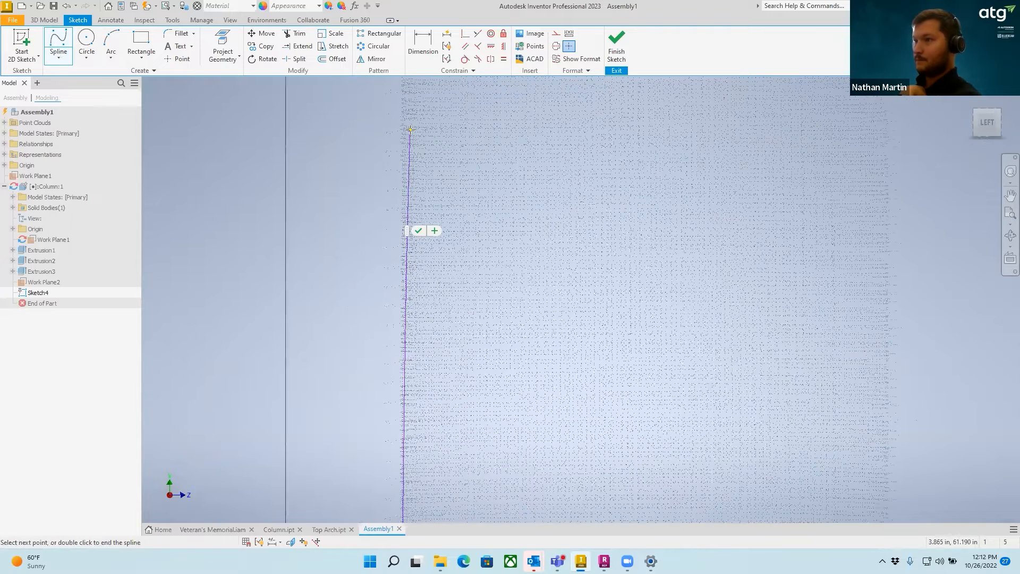
pyautogui.moveTo(412, 180); pyautogui.dragTo(413, 260, button='middle')
pyautogui.scroll(-4, 413, 260)
pyautogui.scroll(4, 412, 223)
pyautogui.scroll(-5, 411, 215)
pyautogui.scroll(4, 412, 215)
pyautogui.scroll(-4, 414, 176)
pyautogui.scroll(10, 414, 176)
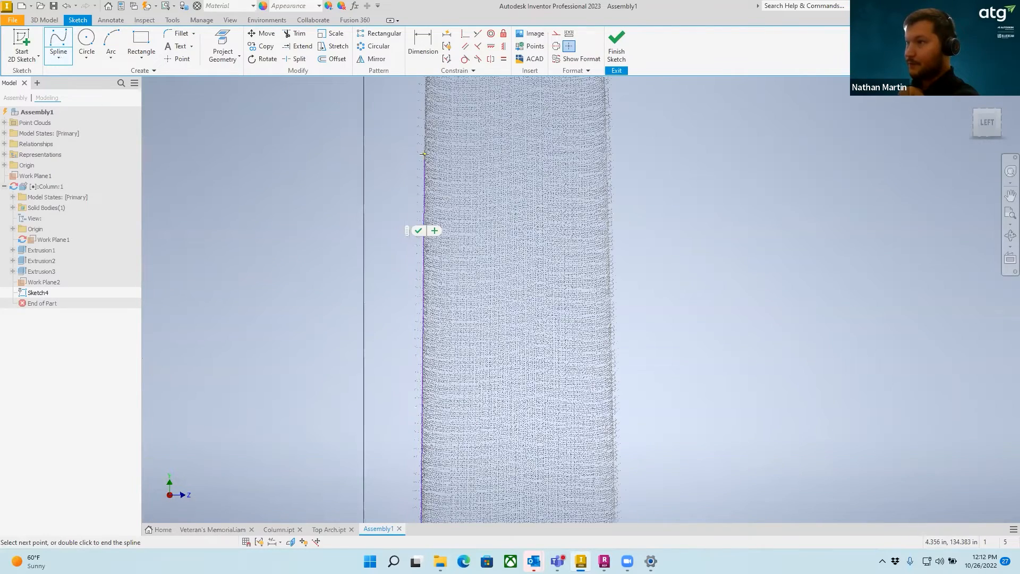
pyautogui.moveTo(427, 157); pyautogui.dragTo(409, 360, button='middle')
pyautogui.scroll(-3, 409, 360)
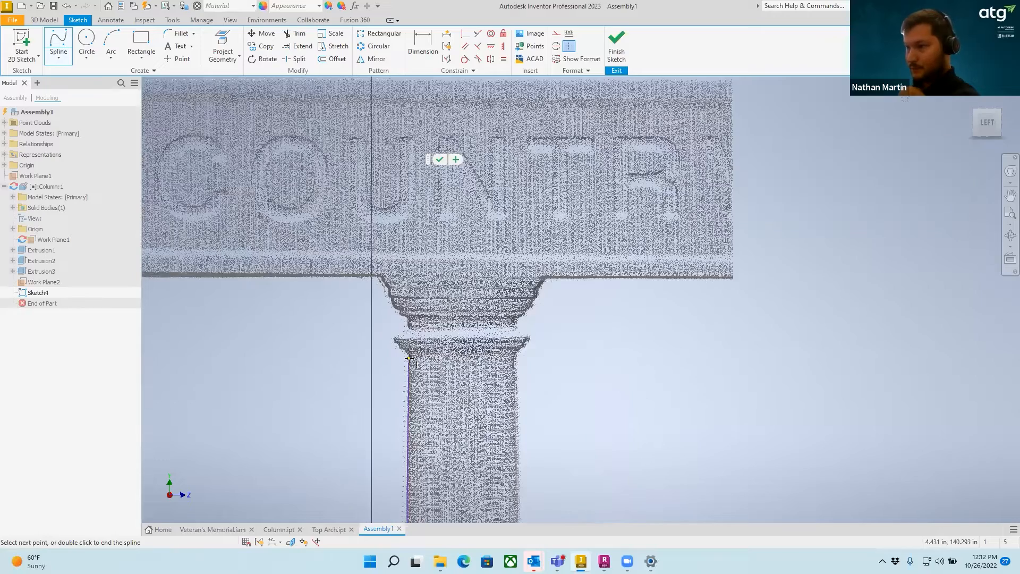
# Continue the spline around the collar's left profile and inward to the neck beneath the capital.
pyautogui.scroll(5, 409, 359)
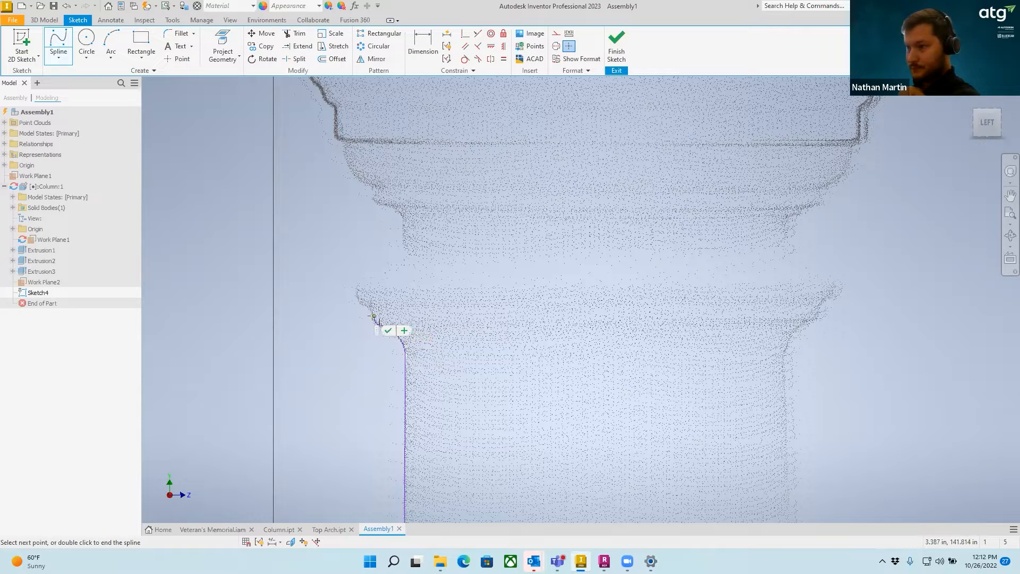
pyautogui.click(360, 302)
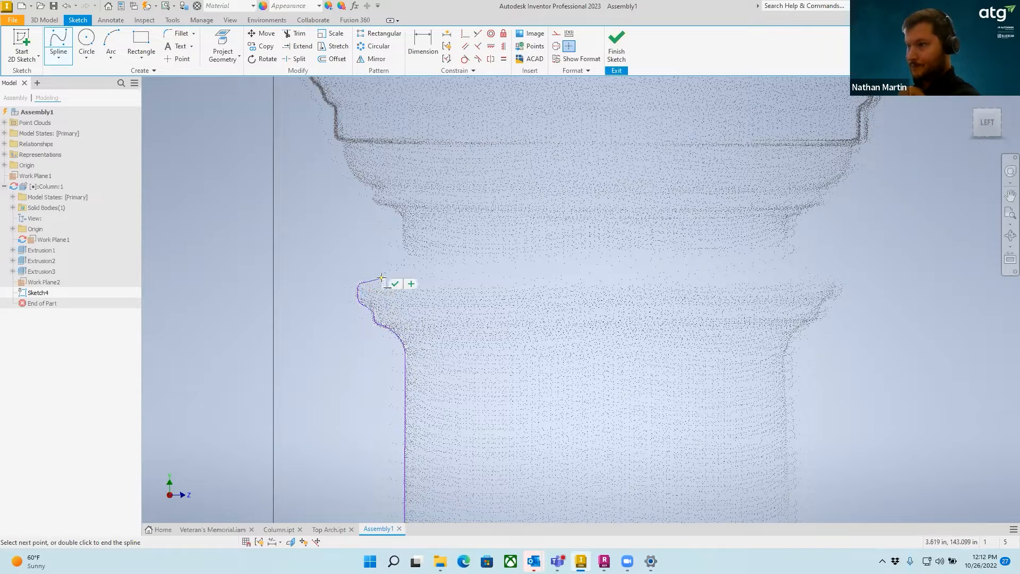
pyautogui.click(407, 258)
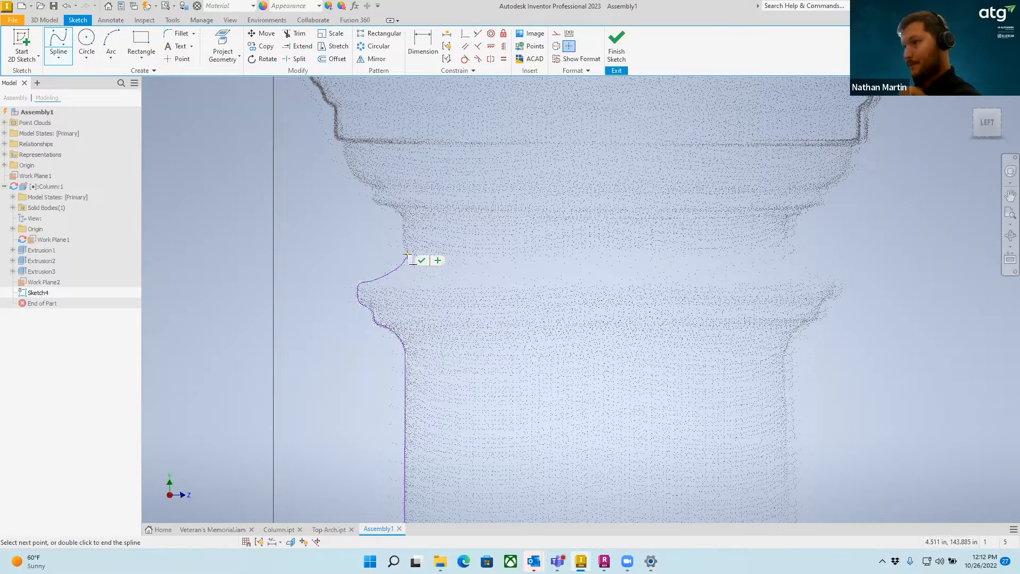
# Trace the spline up the neck and the capital's lower moulding to its first horizontal ledge, then finish the spline.
pyautogui.scroll(-2, 378, 224)
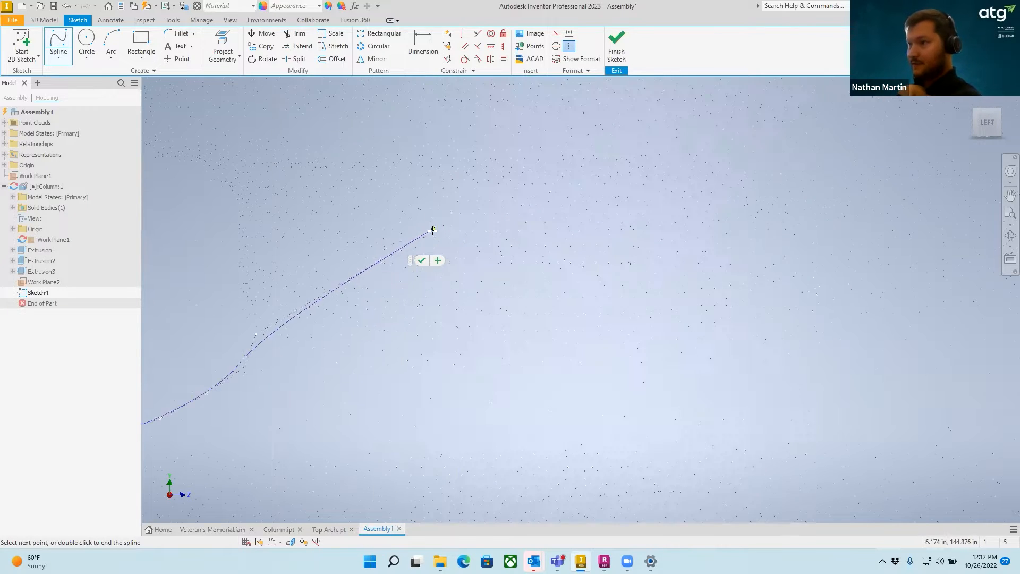
pyautogui.keyDown('shift'); pyautogui.moveTo(441, 244); pyautogui.dragTo(871, 191, button='middle'); pyautogui.keyUp('shift')
pyautogui.click(985, 123)
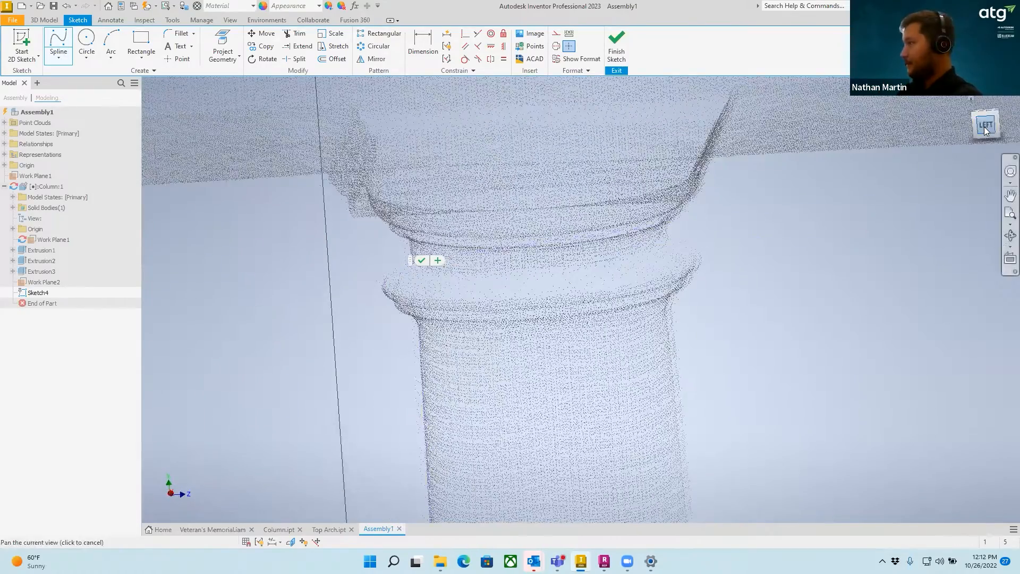
pyautogui.scroll(10, 559, 298)
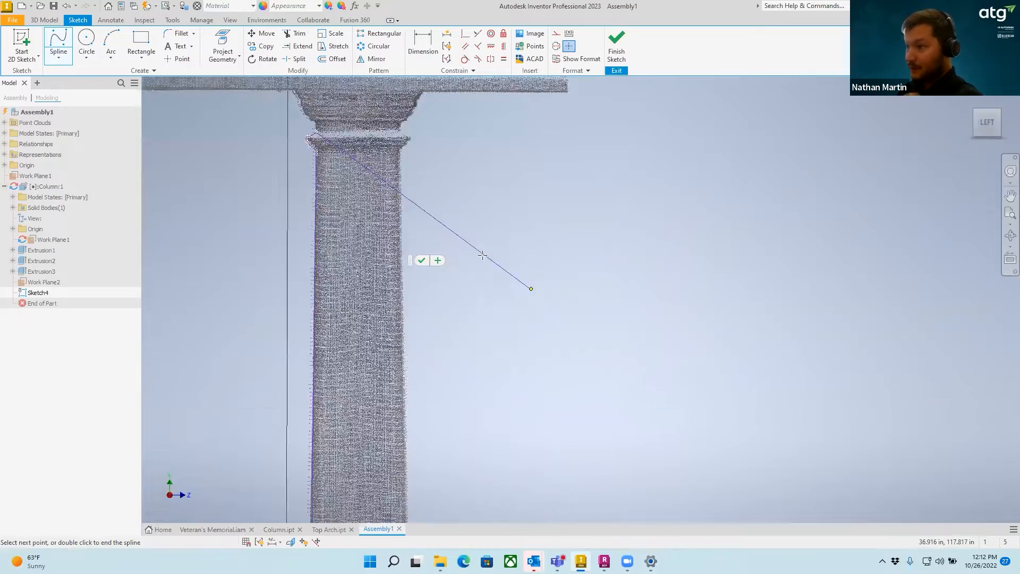
pyautogui.scroll(-7, 593, 290)
pyautogui.moveTo(593, 292); pyautogui.dragTo(622, 366, button='middle')
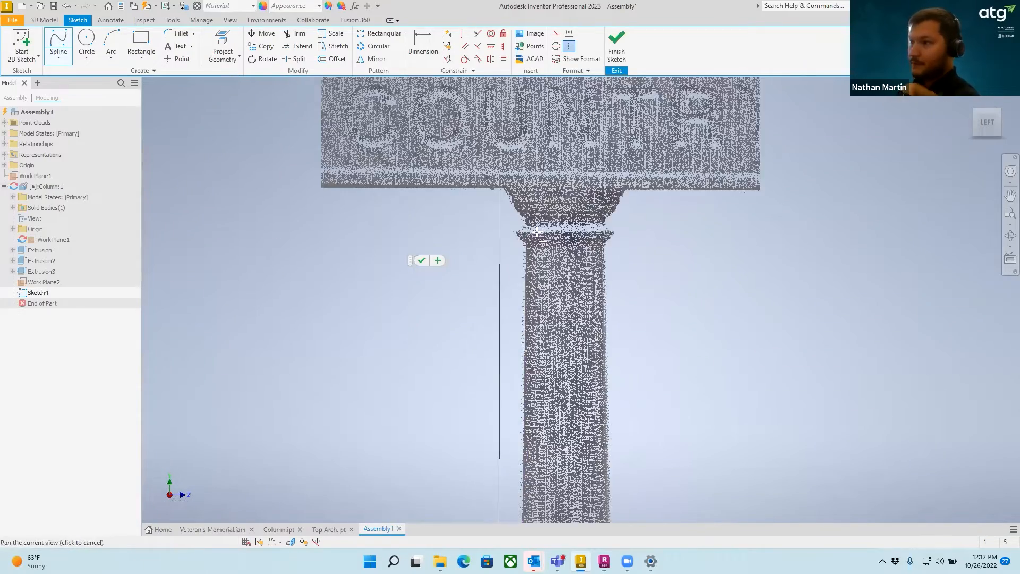
pyautogui.scroll(7, 513, 217)
pyautogui.click(585, 215)
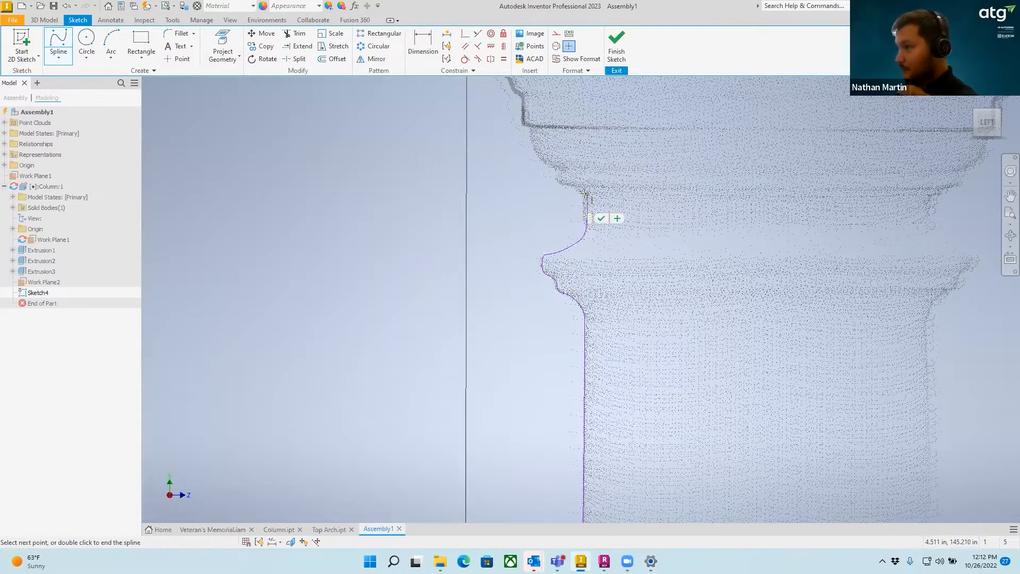
pyautogui.click(556, 171)
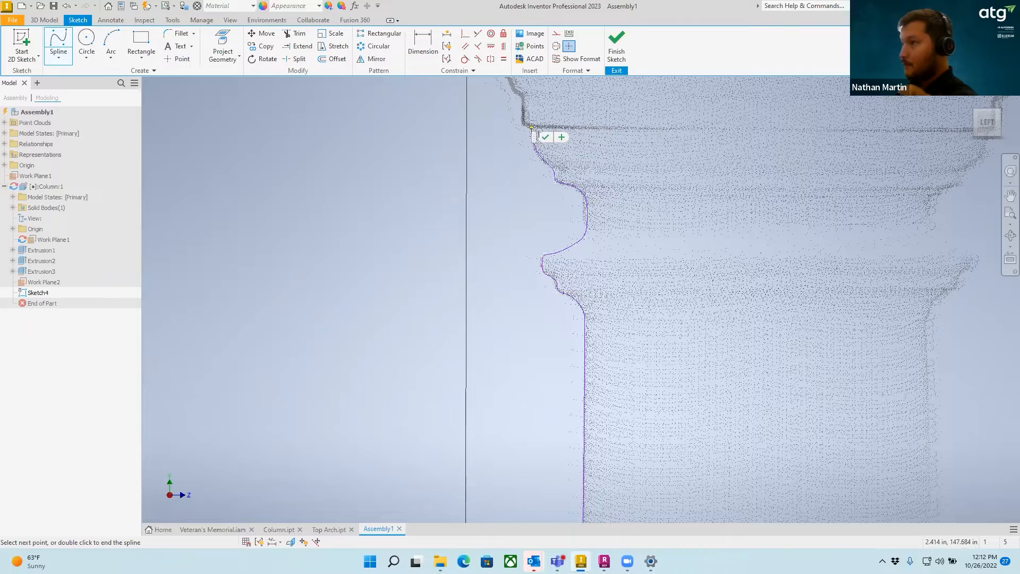
pyautogui.rightClick(602, 122)
pyautogui.click(641, 126)
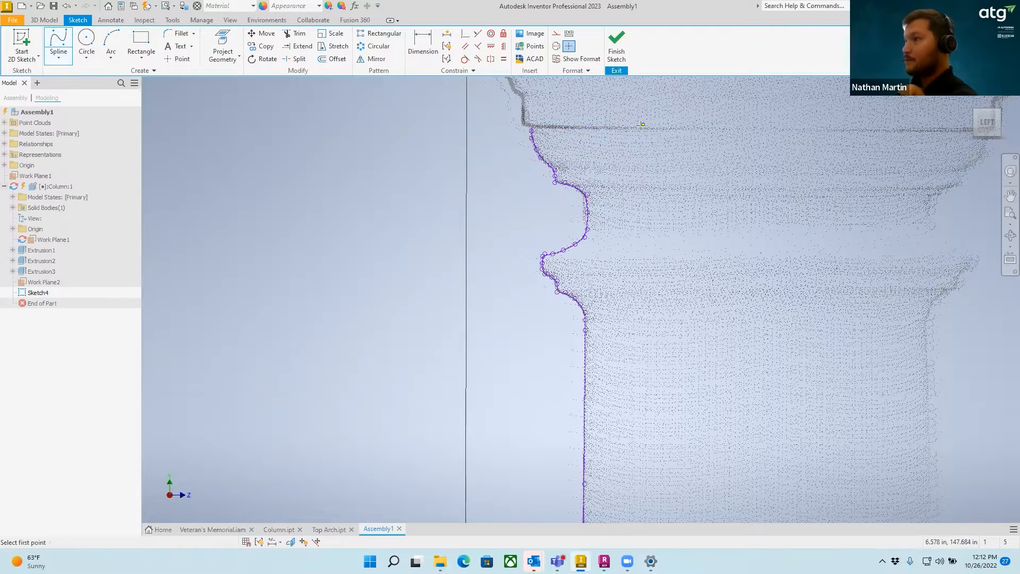
pyautogui.scroll(5, 616, 149)
pyautogui.scroll(-5, 612, 161)
pyautogui.rightClick(558, 203)
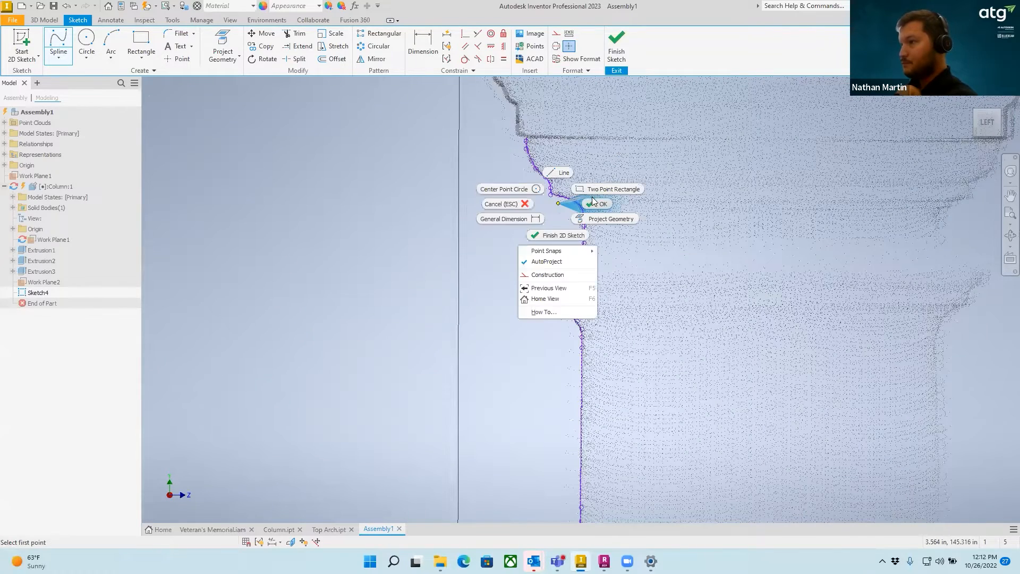
pyautogui.click(588, 203)
# Examine how closely the traced spline follows the point cloud from the capital down the shaft to the base moulding.
pyautogui.scroll(-3, 567, 200)
pyautogui.scroll(8, 550, 200)
pyautogui.moveTo(554, 200); pyautogui.dragTo(603, 202)
pyautogui.scroll(-8, 671, 264)
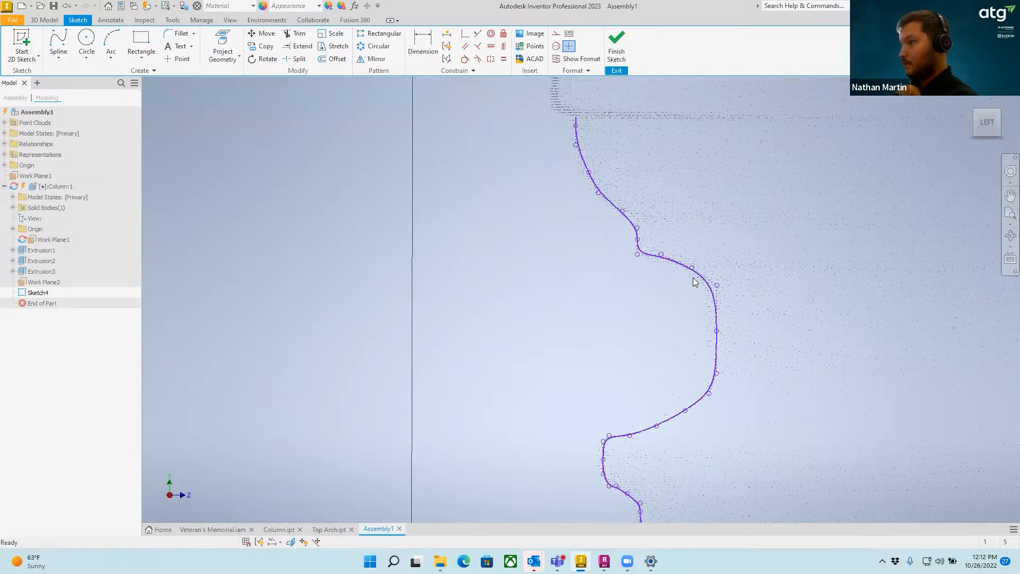
pyautogui.scroll(-3, 606, 319)
pyautogui.scroll(10, 609, 237)
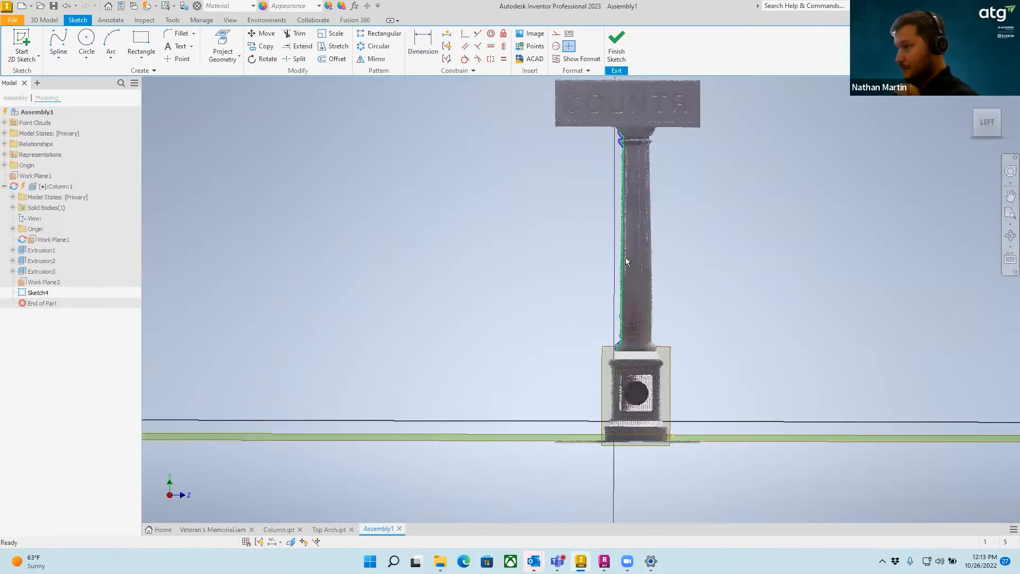
pyautogui.scroll(5, 609, 236)
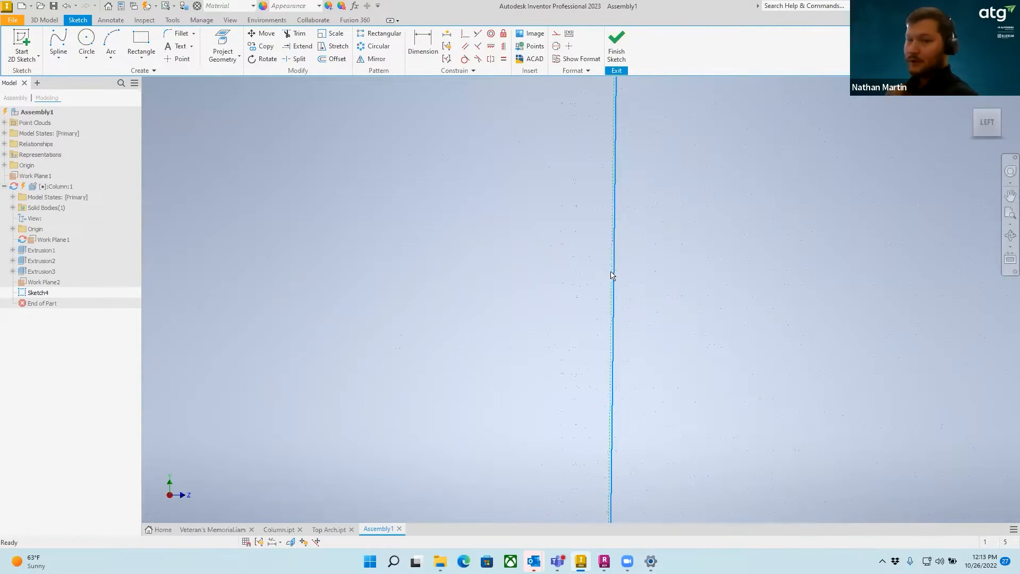
pyautogui.scroll(-4, 624, 279)
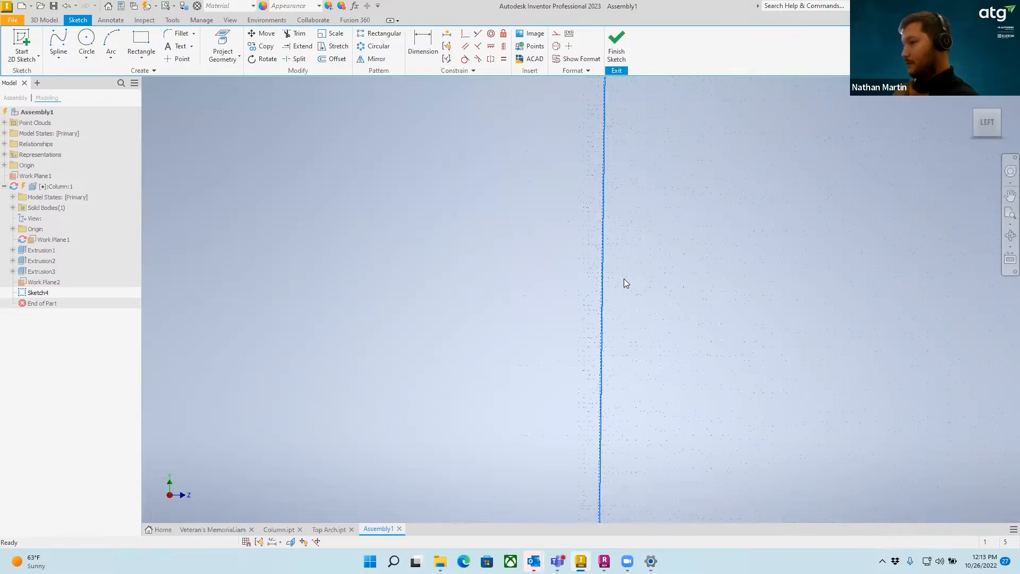
pyautogui.scroll(-5, 645, 301)
pyautogui.scroll(5, 655, 409)
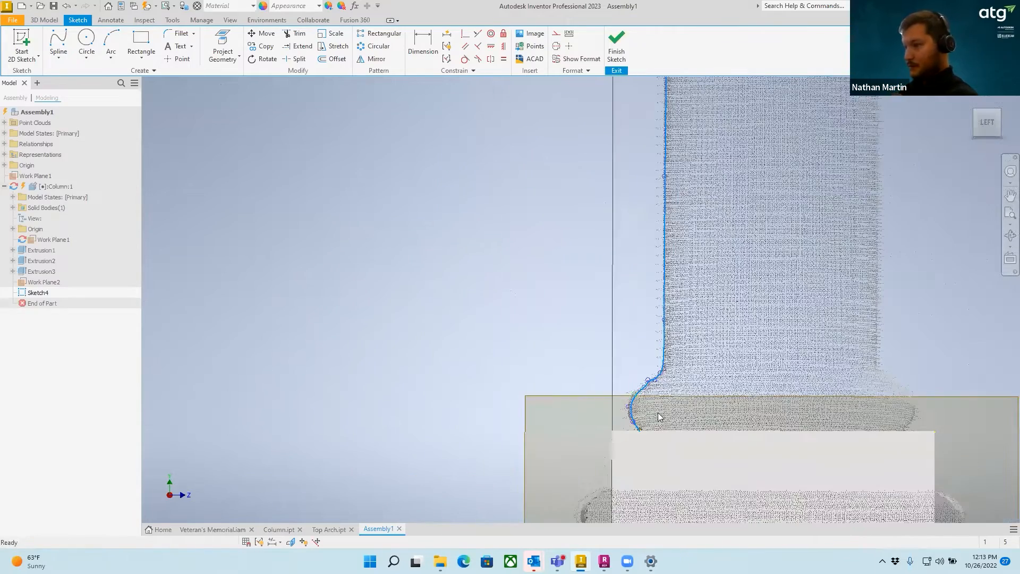
# Draw a vertical line from the midpoint of the pedestal's top edge up the shaft's center, ending above the capital.
pyautogui.moveTo(803, 165); pyautogui.dragTo(702, 182, button='middle')
pyautogui.click(58, 60)
pyautogui.click(69, 75)
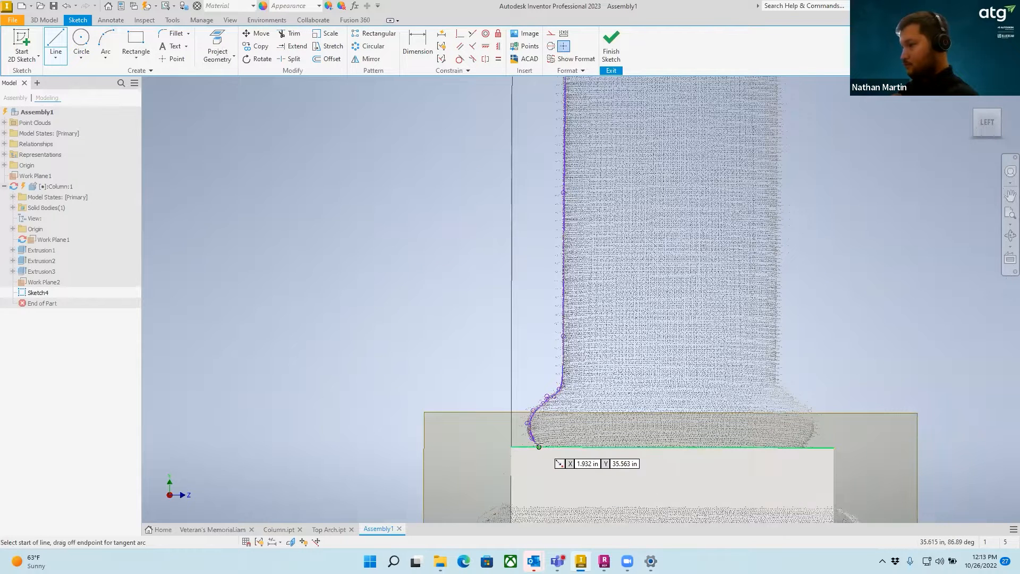
pyautogui.click(671, 448)
pyautogui.scroll(5, 680, 361)
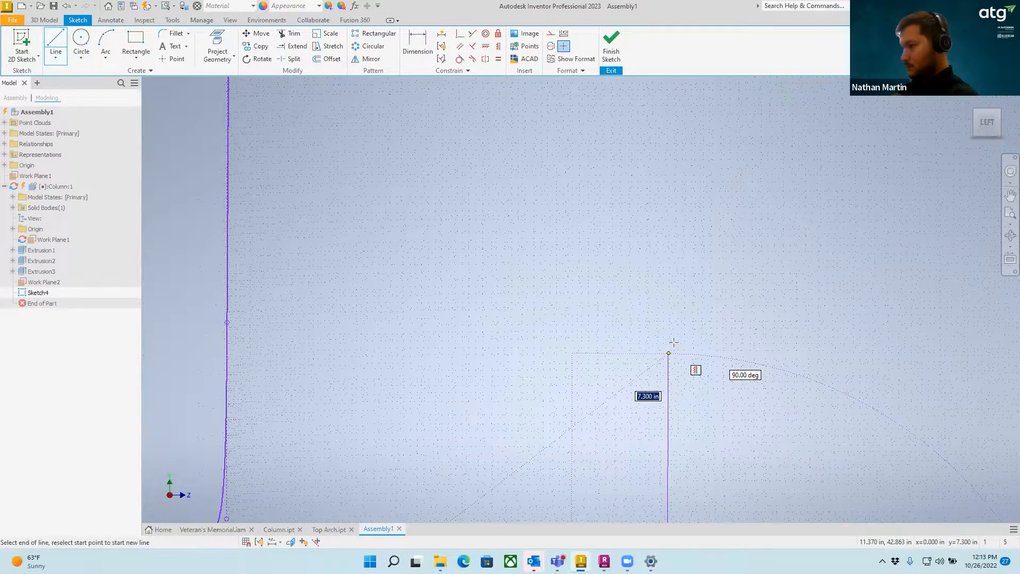
pyautogui.scroll(-5, 674, 342)
pyautogui.scroll(5, 656, 151)
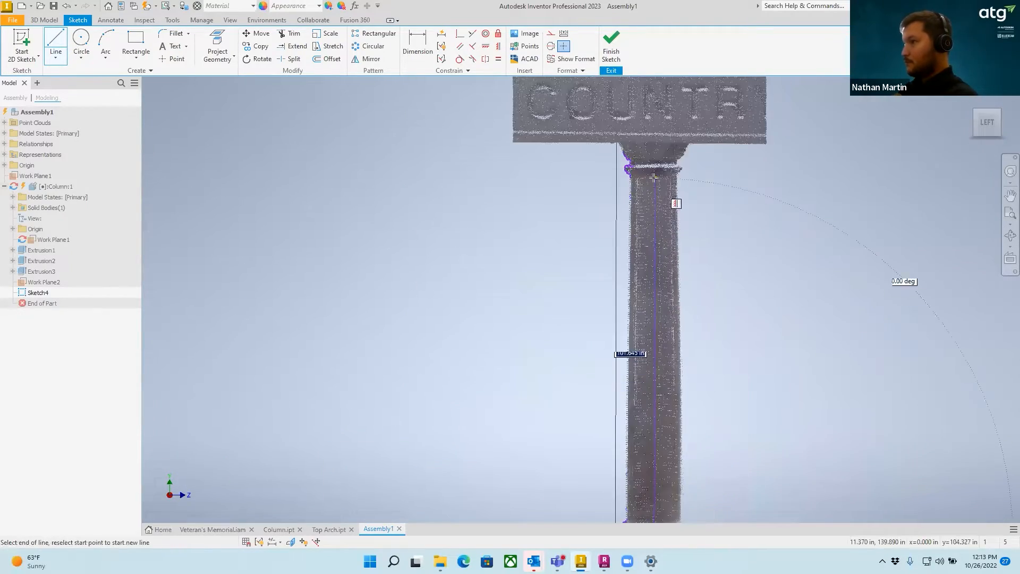
pyautogui.click(656, 137)
pyautogui.scroll(-5, 656, 137)
pyautogui.rightClick(609, 134)
pyautogui.click(639, 135)
# Draw a straight line across the capital's ledge from the spline's upper end to the vertical center line.
pyautogui.scroll(-5, 619, 136)
pyautogui.scroll(10, 614, 137)
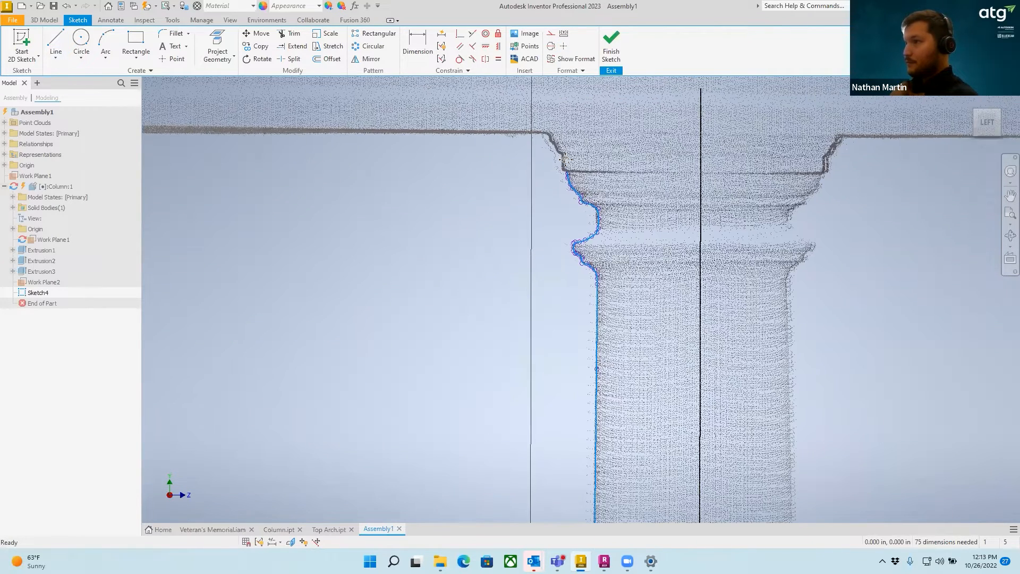
pyautogui.moveTo(565, 158); pyautogui.dragTo(532, 182, button='middle')
pyautogui.click(56, 45)
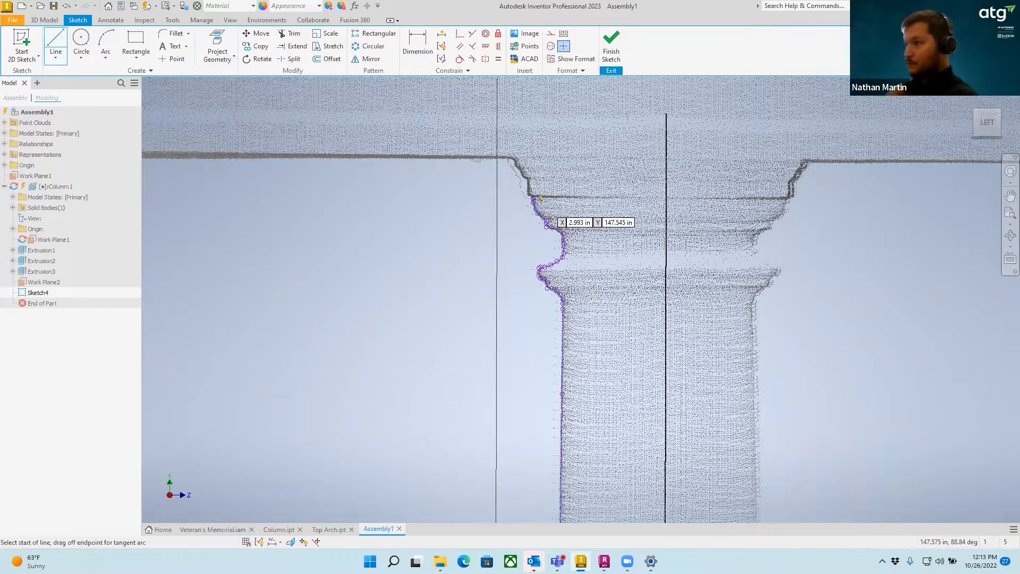
pyautogui.scroll(-3, 541, 200)
pyautogui.scroll(7, 531, 202)
pyautogui.click(526, 196)
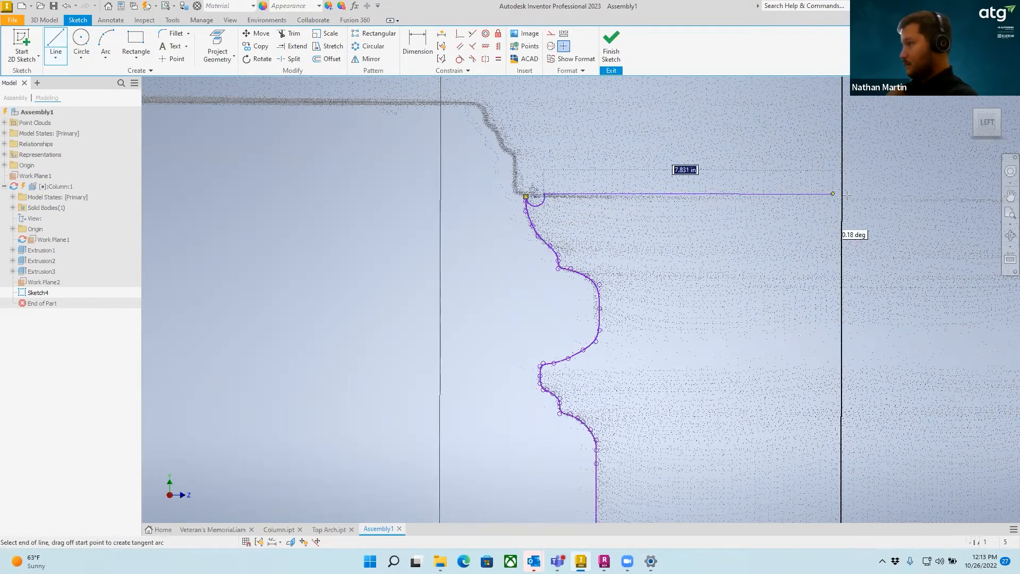
pyautogui.click(842, 193)
pyautogui.rightClick(840, 193)
pyautogui.click(869, 194)
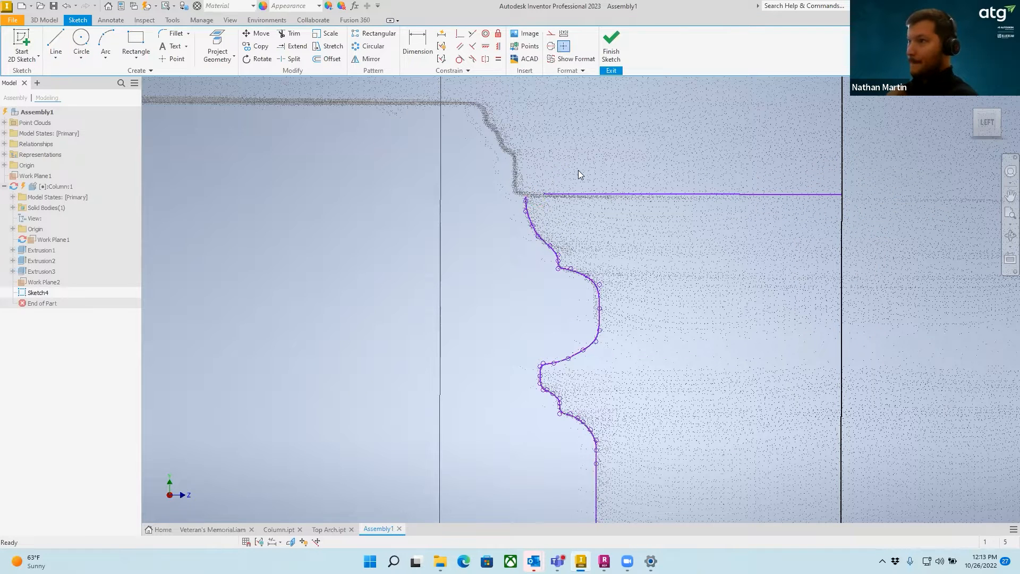
# Move the ledge line's loose outer end onto the spline's upper endpoint to close the gap.
pyautogui.moveTo(545, 195); pyautogui.dragTo(527, 192)
pyautogui.scroll(-5, 527, 201)
pyautogui.scroll(6, 527, 200)
pyautogui.moveTo(526, 193); pyautogui.dragTo(526, 193)
pyautogui.scroll(-8, 604, 176)
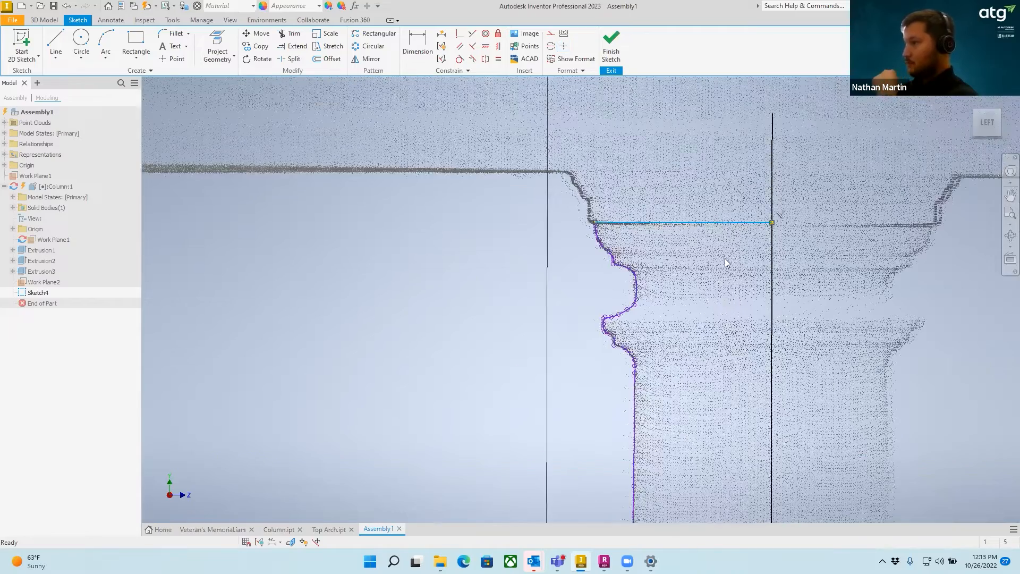
# Draw a line along the pedestal's top edge from the spline's lower end to the vertical center line, closing the profile.
pyautogui.scroll(-6, 691, 250)
pyautogui.moveTo(668, 229); pyautogui.dragTo(634, 101, button='middle')
pyautogui.scroll(5, 601, 317)
pyautogui.click(56, 43)
pyautogui.scroll(5, 585, 348)
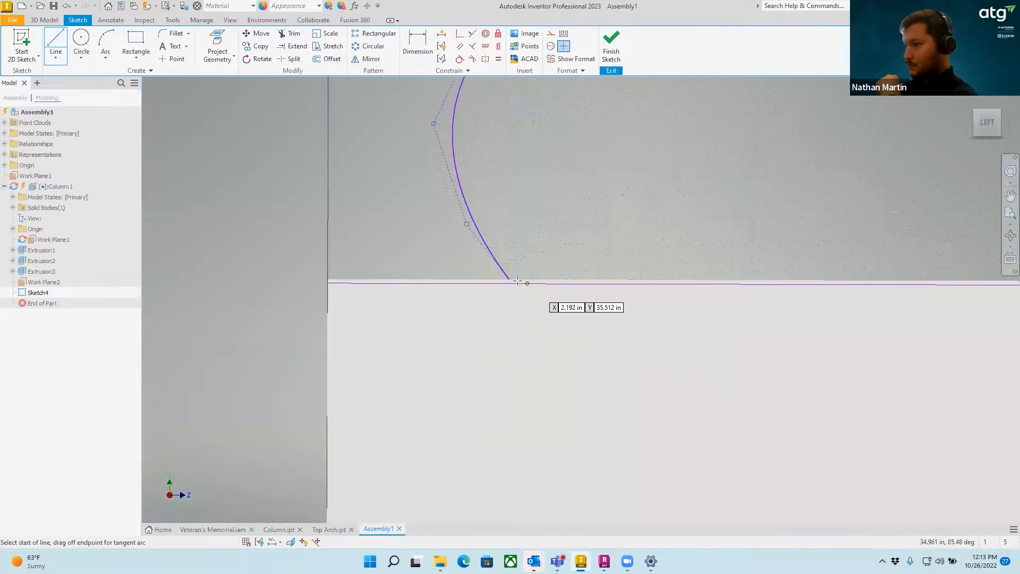
pyautogui.click(518, 282)
pyautogui.scroll(2, 538, 281)
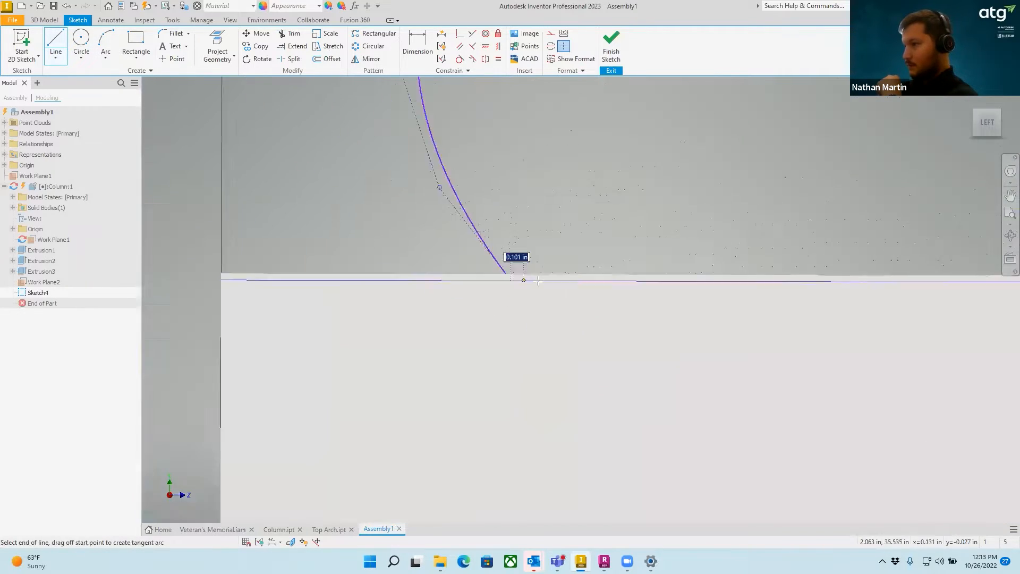
pyautogui.scroll(-7, 538, 281)
pyautogui.click(706, 283)
pyautogui.rightClick(689, 265)
pyautogui.click(728, 264)
pyautogui.scroll(-3, 720, 244)
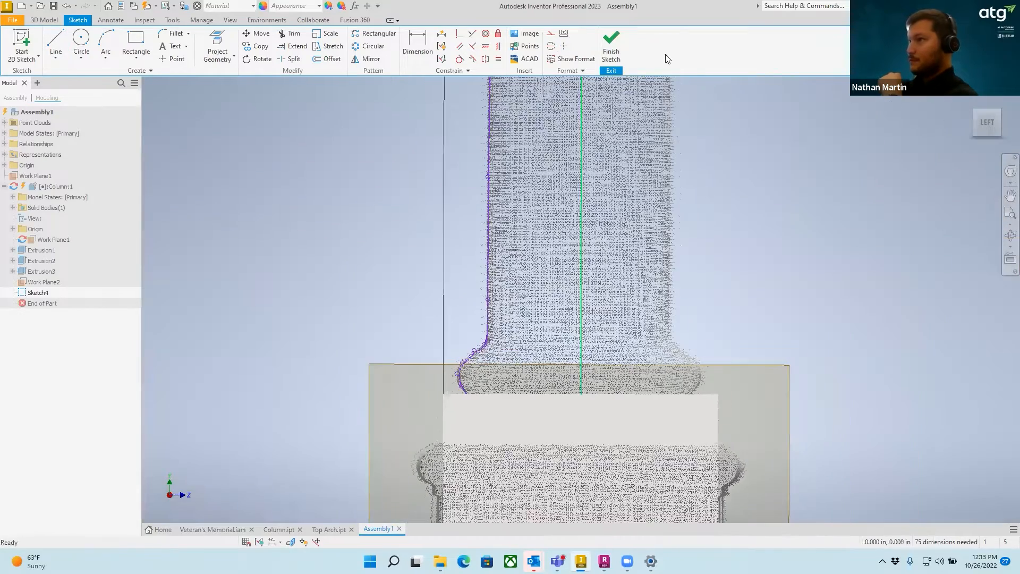
pyautogui.click(611, 45)
pyautogui.press('r')
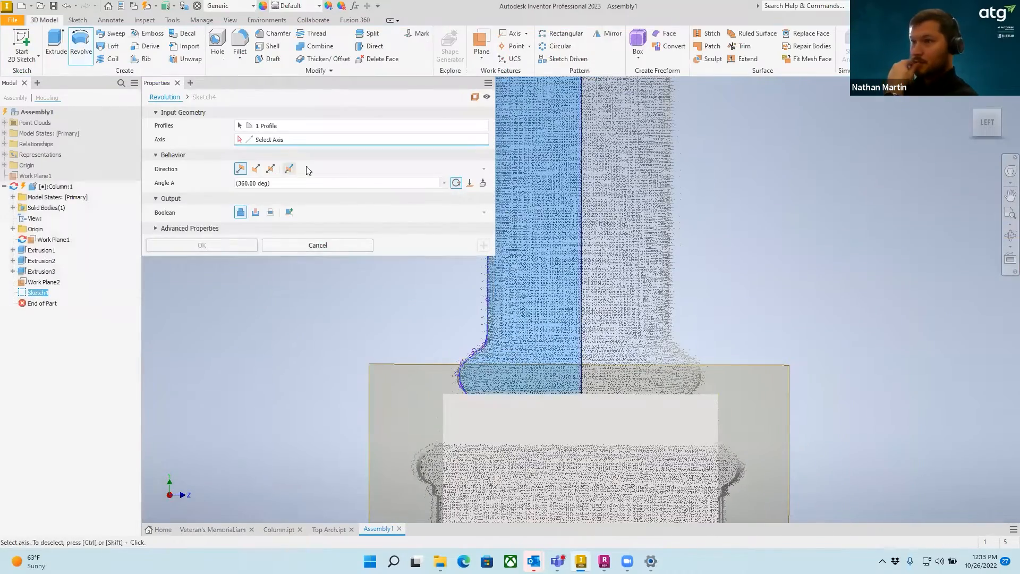
pyautogui.scroll(-6, 606, 230)
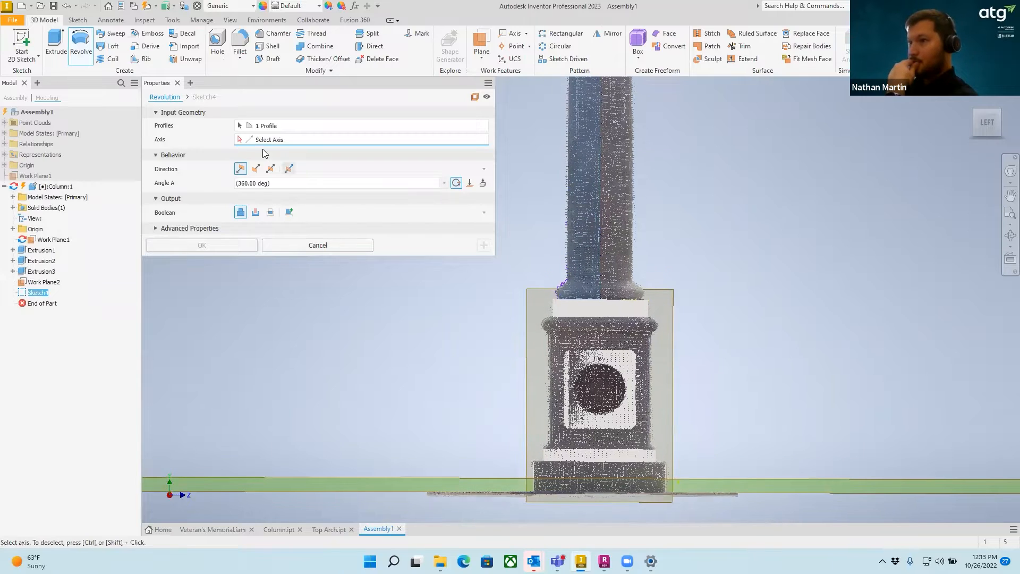
pyautogui.scroll(-6, 618, 274)
pyautogui.keyDown('shift'); pyautogui.moveTo(619, 211); pyautogui.dragTo(648, 276, button='middle'); pyautogui.keyUp('shift')
pyautogui.moveTo(648, 276); pyautogui.dragTo(823, 392, button='middle')
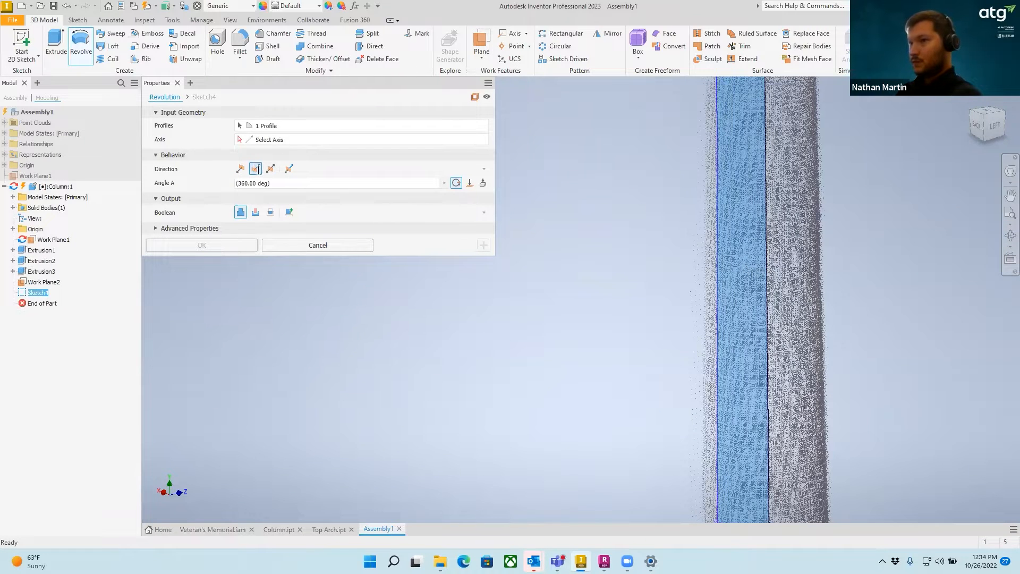
pyautogui.click(326, 245)
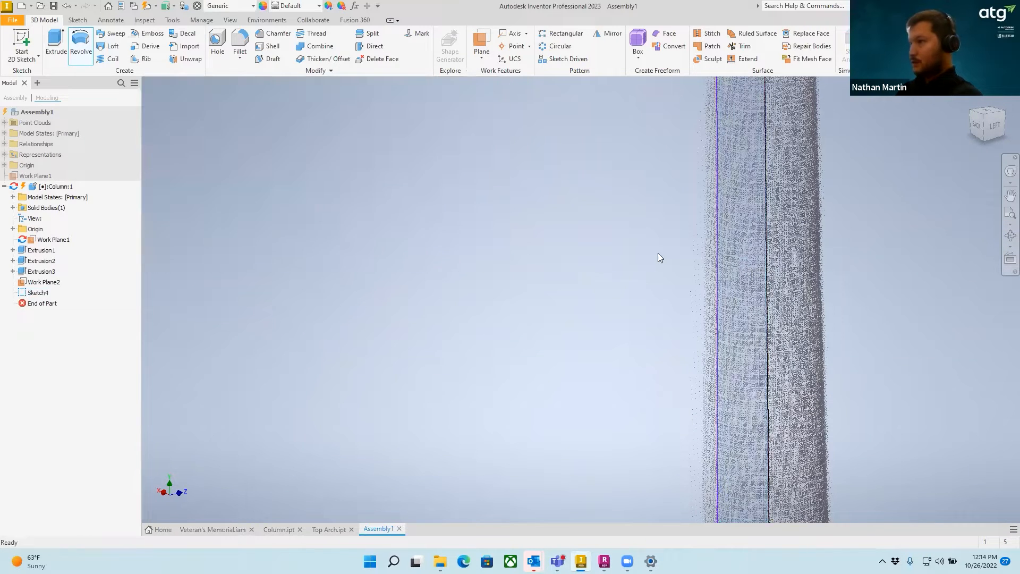
# Reopen the profile sketch, change the vertical line through the shaft to a centerline, and finish the sketch.
pyautogui.click(767, 232)
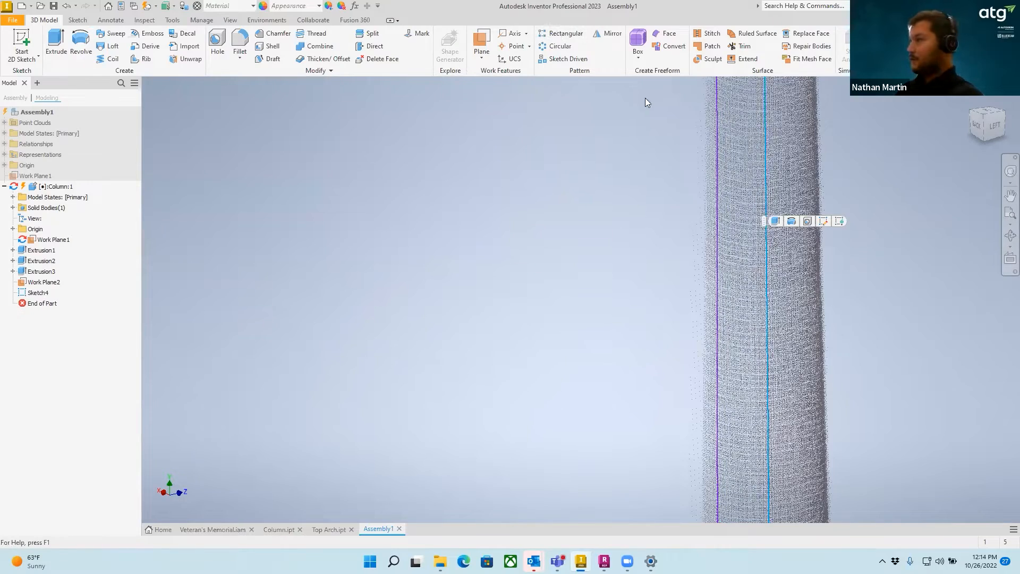
pyautogui.click(823, 221)
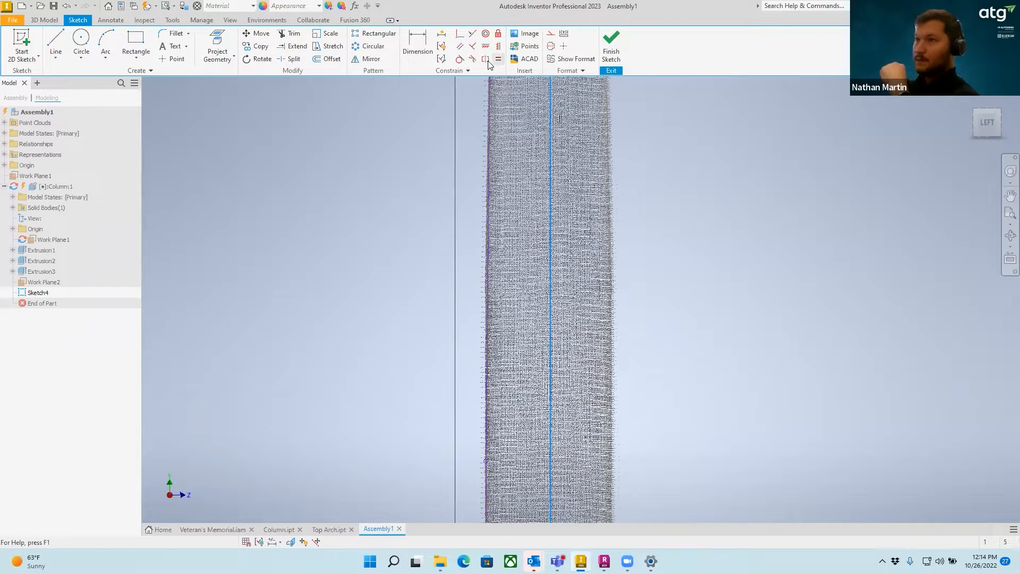
pyautogui.scroll(-7, 631, 255)
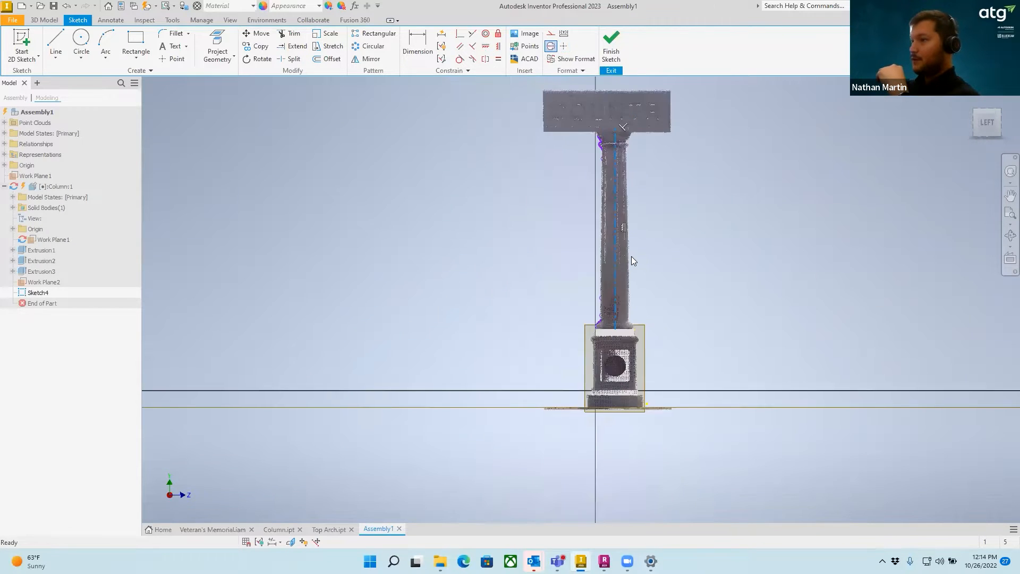
pyautogui.click(613, 55)
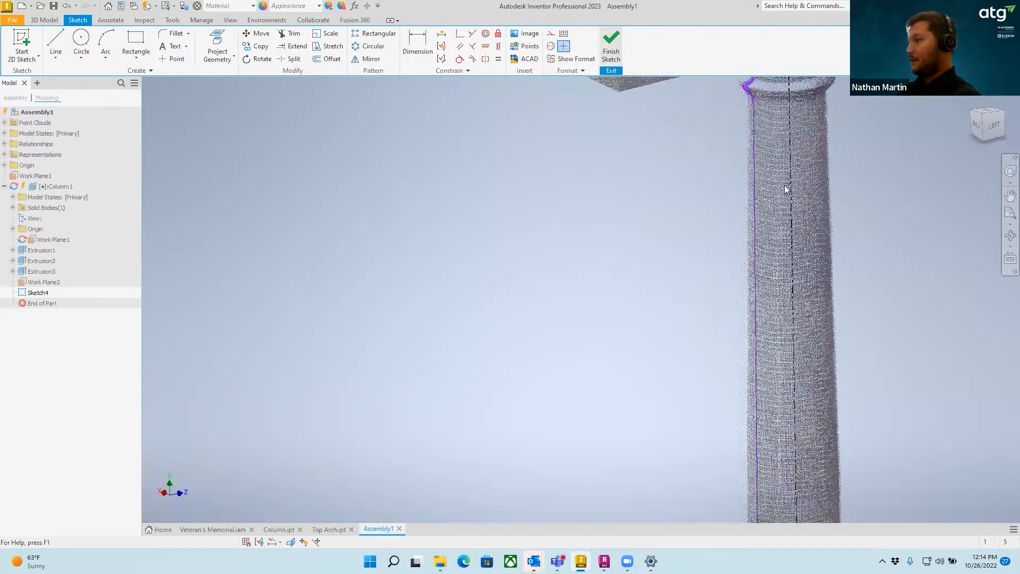
# Revolve the closed shaft profile a full 360 degrees about its vertical centerline, joining it to the pedestal.
pyautogui.moveTo(743, 247); pyautogui.dragTo(698, 245, button='middle')
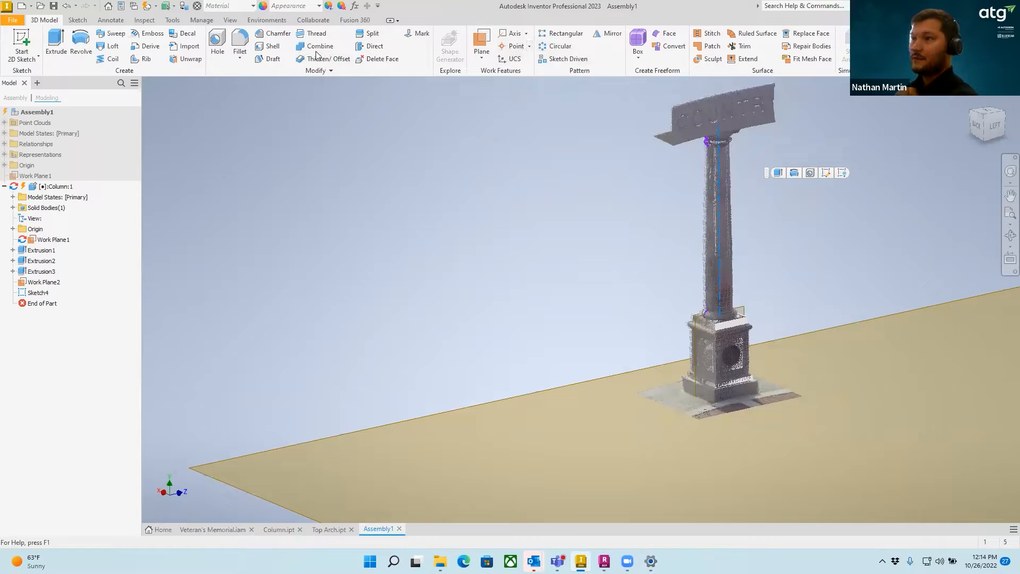
pyautogui.click(79, 45)
pyautogui.scroll(-5, 733, 230)
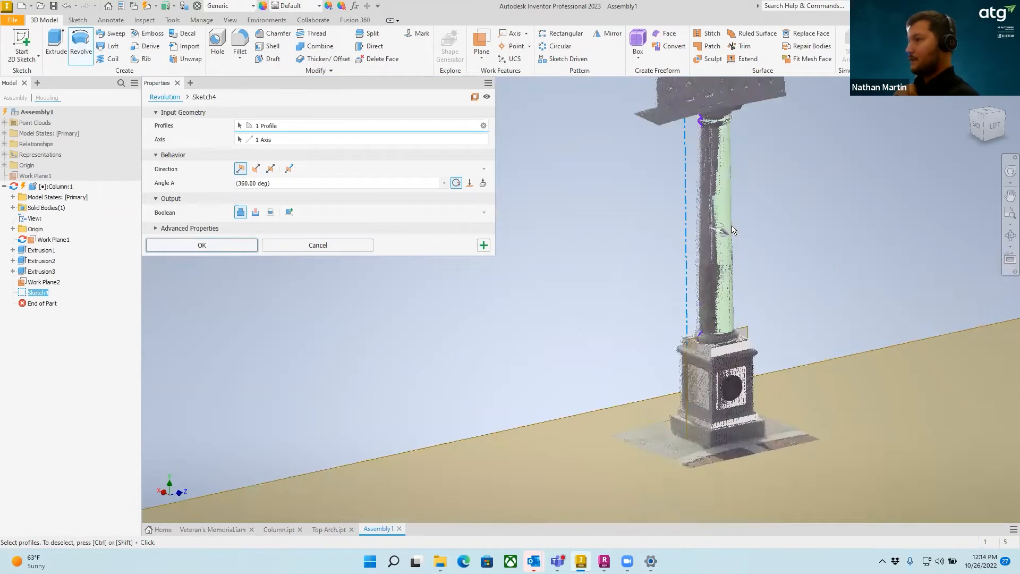
pyautogui.keyDown('shift'); pyautogui.moveTo(780, 269); pyautogui.dragTo(731, 268, button='middle'); pyautogui.keyUp('shift')
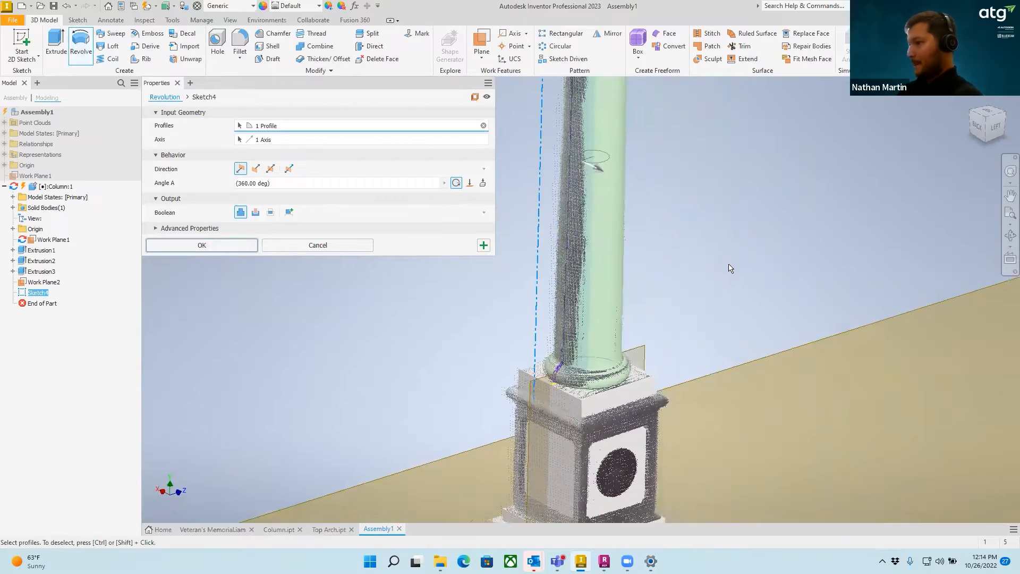
pyautogui.scroll(5, 755, 334)
pyautogui.keyDown('shift'); pyautogui.moveTo(755, 333); pyautogui.dragTo(727, 298, button='middle'); pyautogui.keyUp('shift')
pyautogui.scroll(3, 709, 195)
pyautogui.scroll(-8, 709, 195)
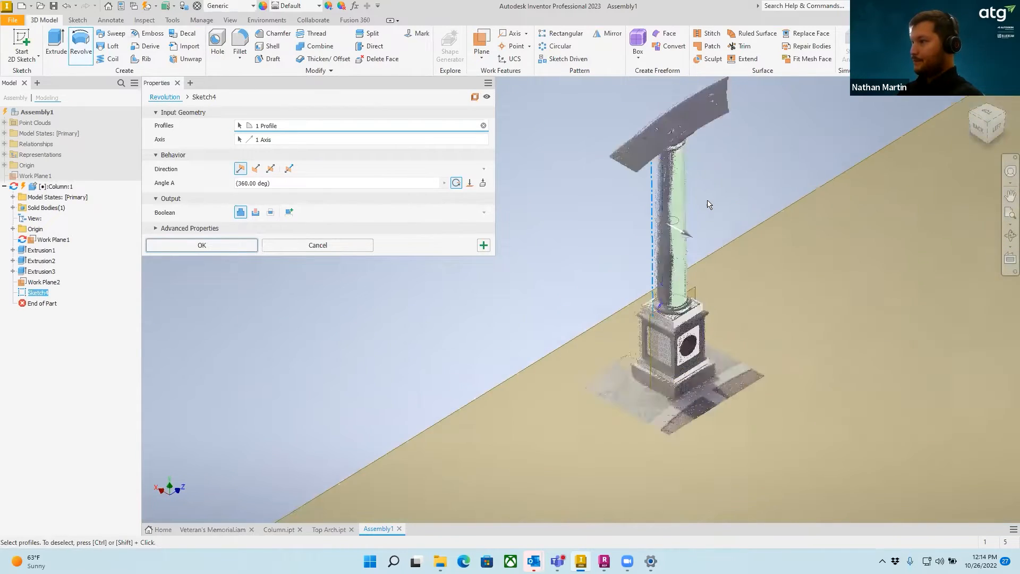
pyautogui.moveTo(711, 226); pyautogui.dragTo(714, 124, button='middle')
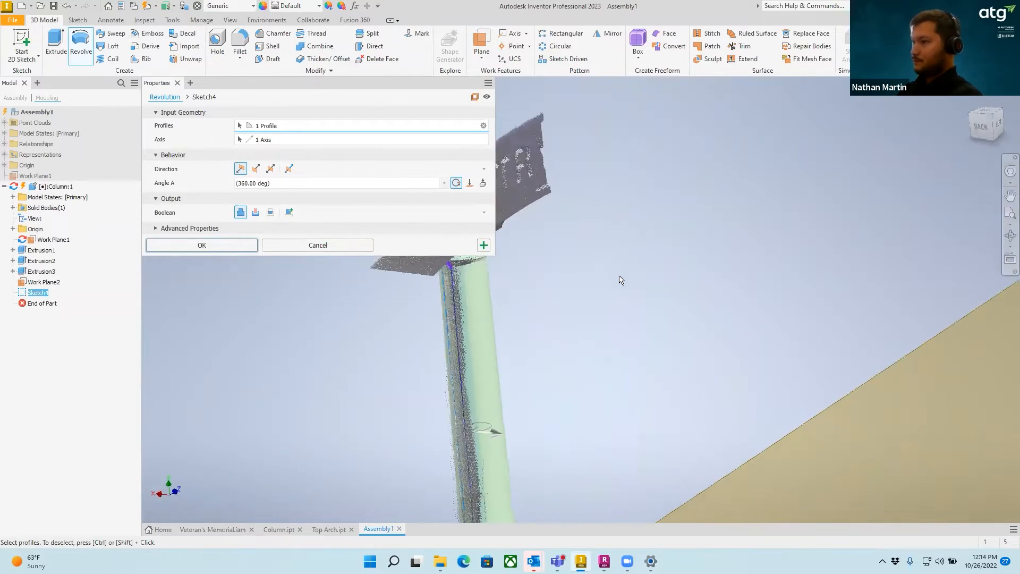
pyautogui.click(229, 246)
# Hide the Veteran's Memorial Start point cloud so only the solid column shows.
pyautogui.keyDown('shift'); pyautogui.moveTo(704, 177); pyautogui.dragTo(589, 141, button='middle'); pyautogui.keyUp('shift')
pyautogui.click(626, 149)
pyautogui.click(685, 317)
pyautogui.keyDown('shift'); pyautogui.moveTo(684, 320); pyautogui.dragTo(595, 213, button='middle'); pyautogui.keyUp('shift')
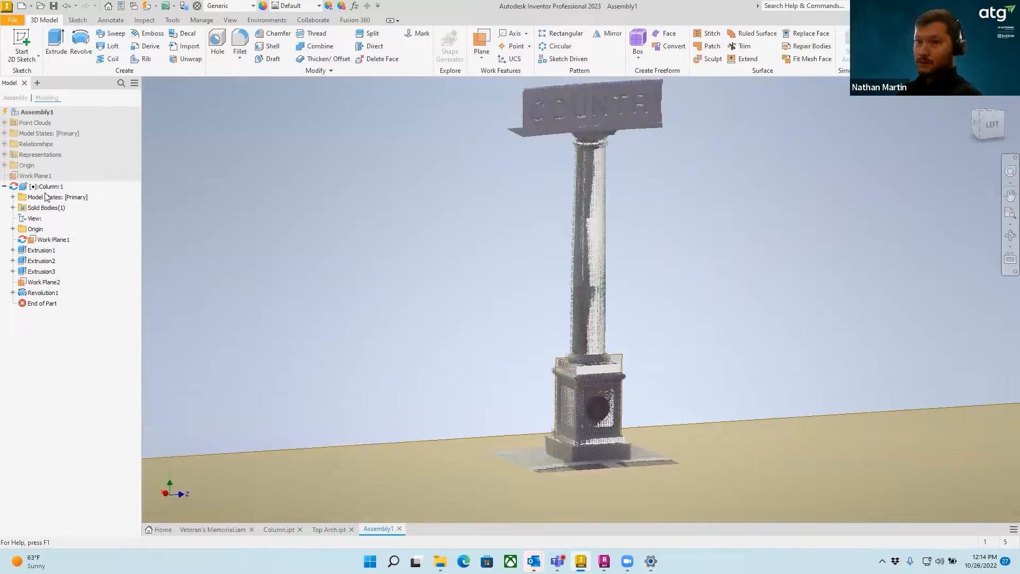
pyautogui.click(13, 198)
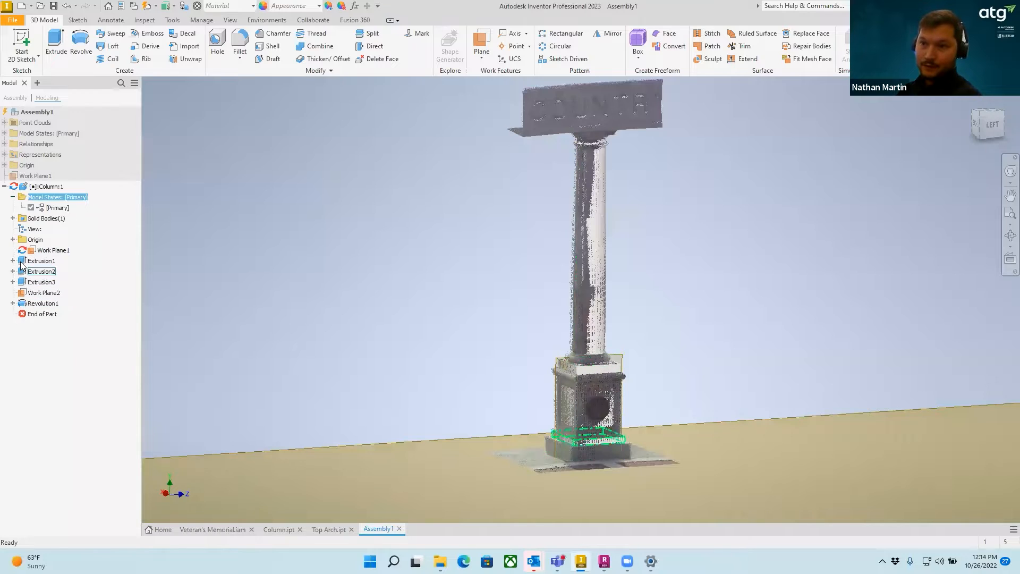
pyautogui.doubleClick(29, 124)
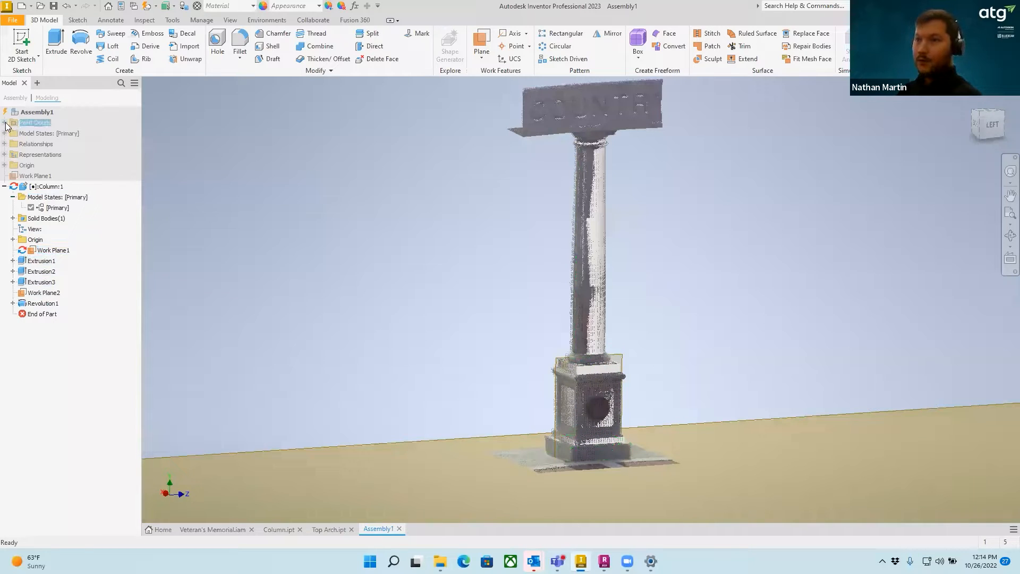
pyautogui.click(59, 133)
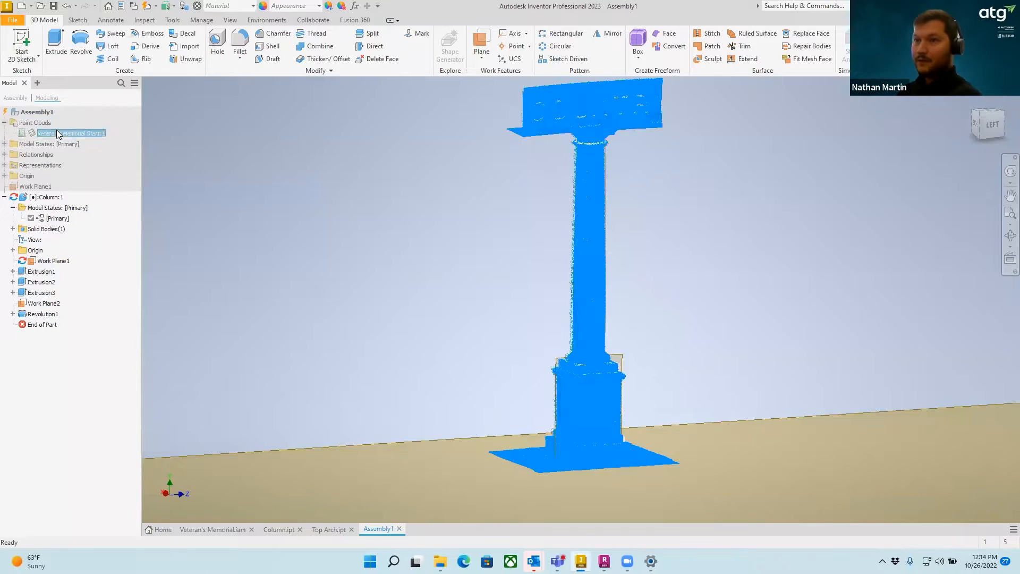
pyautogui.rightClick(58, 133)
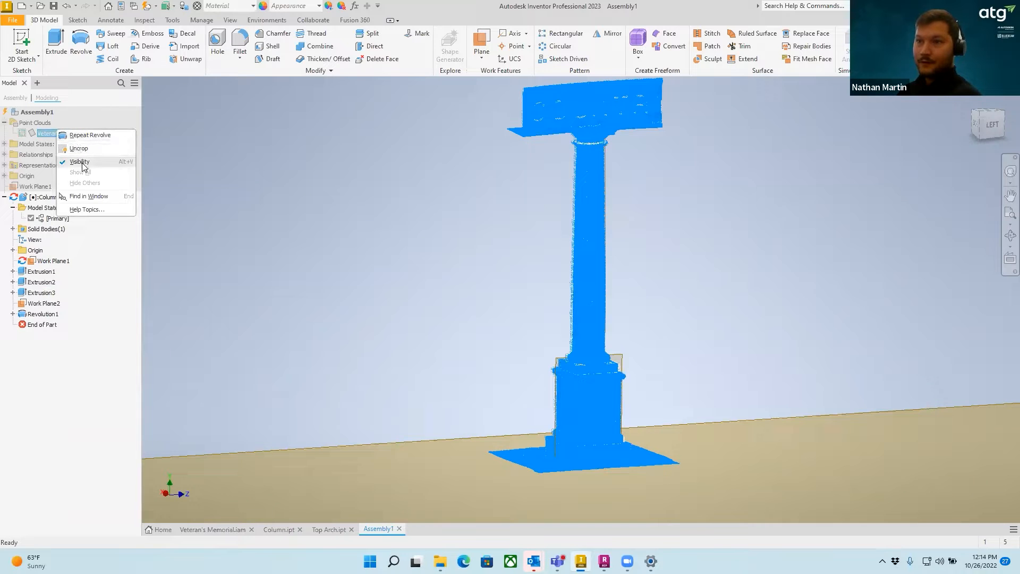
pyautogui.click(79, 162)
# Inspect the bare column from below and above, and turn the point cloud's visibility back on.
pyautogui.keyDown('shift'); pyautogui.moveTo(680, 228); pyautogui.dragTo(620, 368, button='middle'); pyautogui.keyUp('shift')
pyautogui.scroll(-4, 611, 424)
pyautogui.scroll(7, 611, 424)
pyautogui.scroll(-5, 615, 289)
pyautogui.keyDown('shift'); pyautogui.moveTo(615, 289); pyautogui.dragTo(611, 132, button='middle'); pyautogui.keyUp('shift')
pyautogui.keyDown('shift'); pyautogui.moveTo(608, 277); pyautogui.dragTo(575, 381, button='middle'); pyautogui.keyUp('shift')
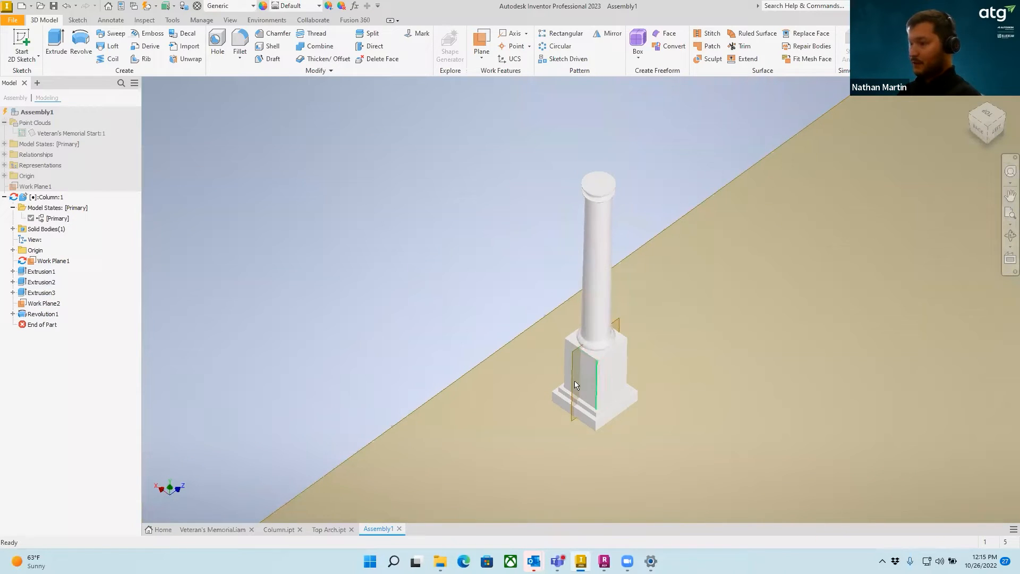
pyautogui.rightClick(50, 133)
pyautogui.click(61, 165)
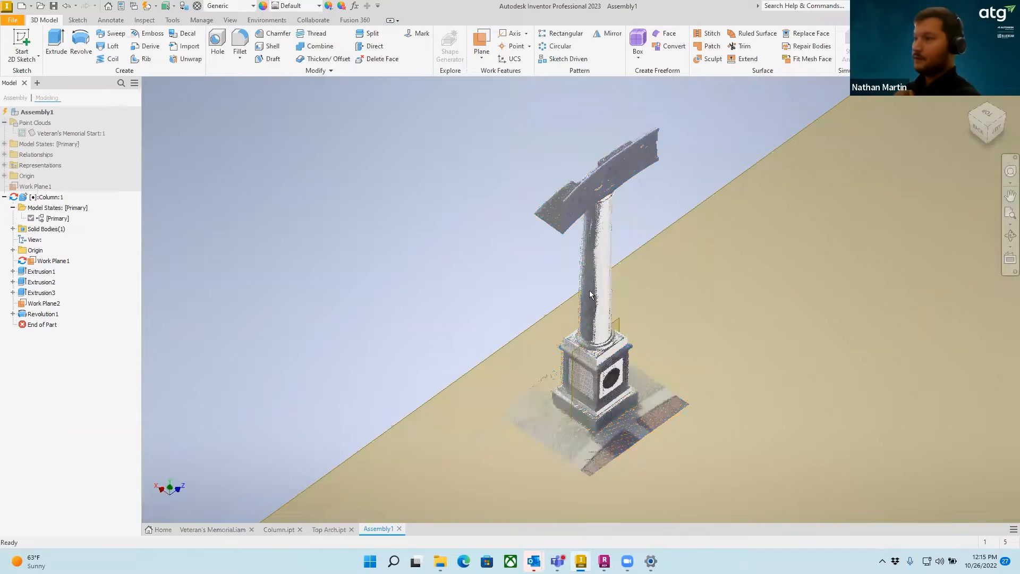
# Examine how the top of the modeled column meets the scanned arch panel in the point cloud.
pyautogui.click(597, 234)
pyautogui.scroll(4, 601, 253)
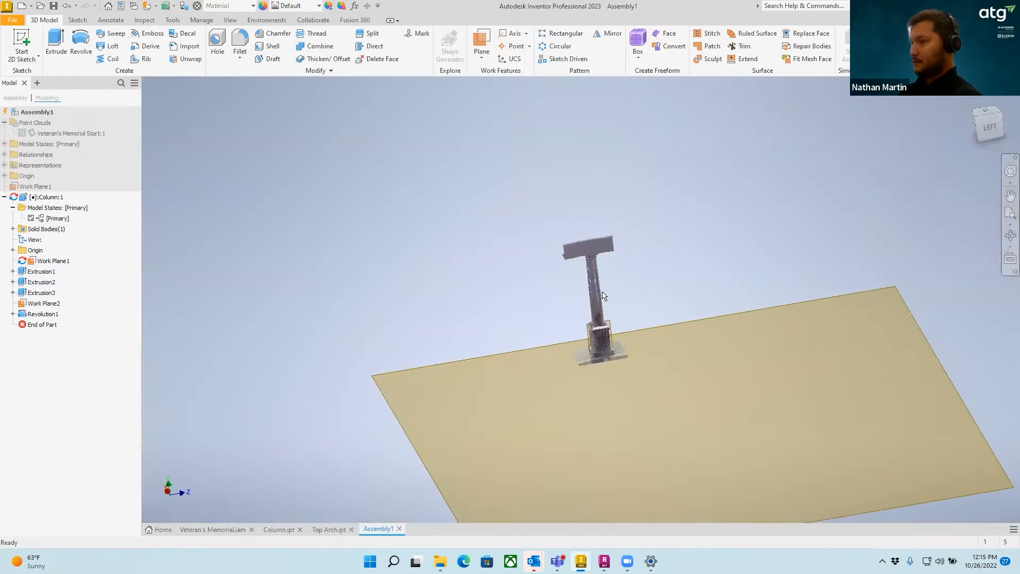
pyautogui.scroll(-10, 605, 298)
pyautogui.scroll(7, 560, 376)
pyautogui.keyDown('shift'); pyautogui.moveTo(560, 376); pyautogui.dragTo(550, 230, button='middle'); pyautogui.keyUp('shift')
pyautogui.scroll(5, 531, 227)
pyautogui.scroll(-7, 530, 229)
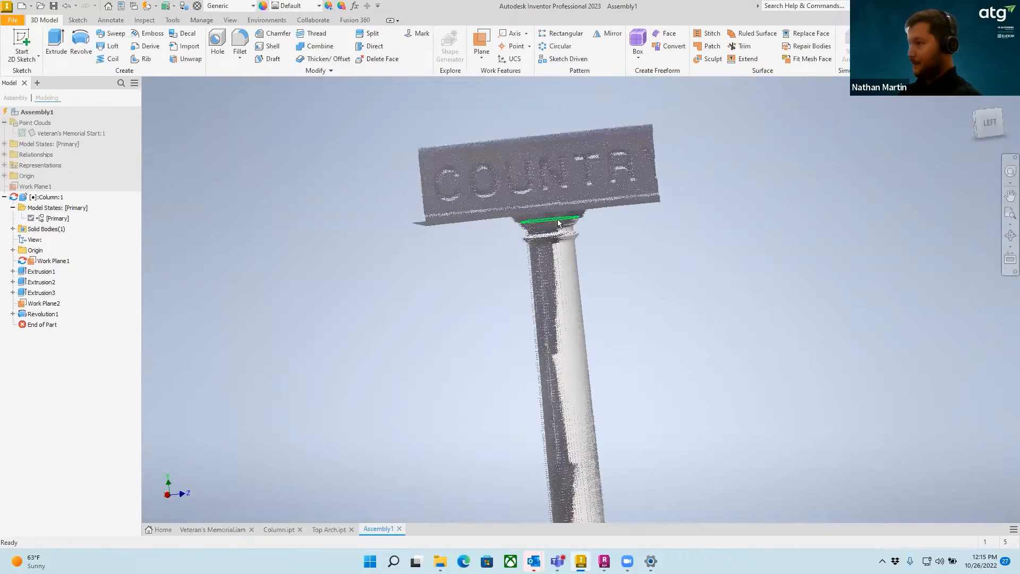
pyautogui.scroll(-6, 550, 232)
pyautogui.keyDown('shift'); pyautogui.moveTo(682, 235); pyautogui.dragTo(584, 79, button='middle'); pyautogui.keyUp('shift')
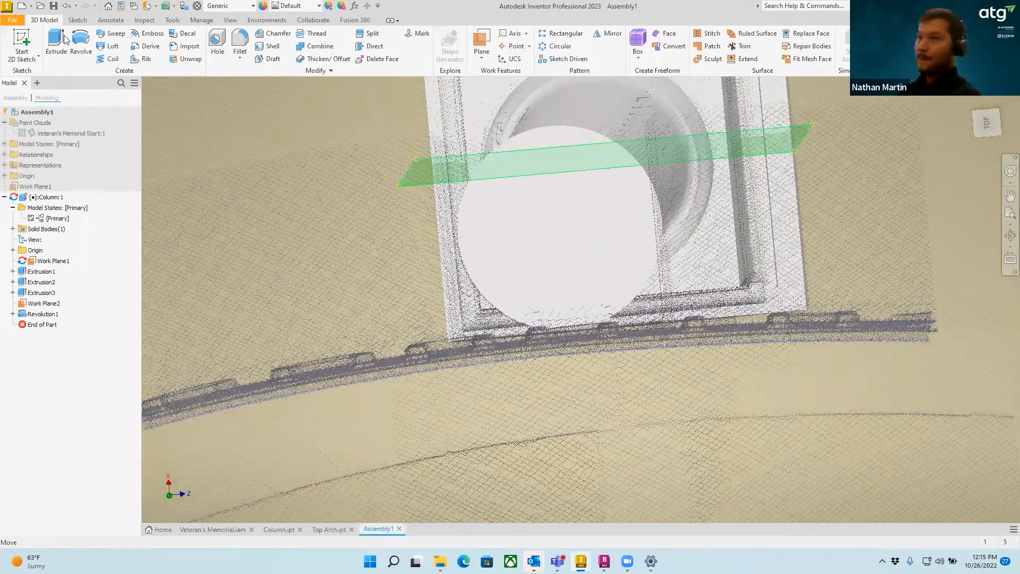
pyautogui.click(584, 201)
pyautogui.click(595, 198)
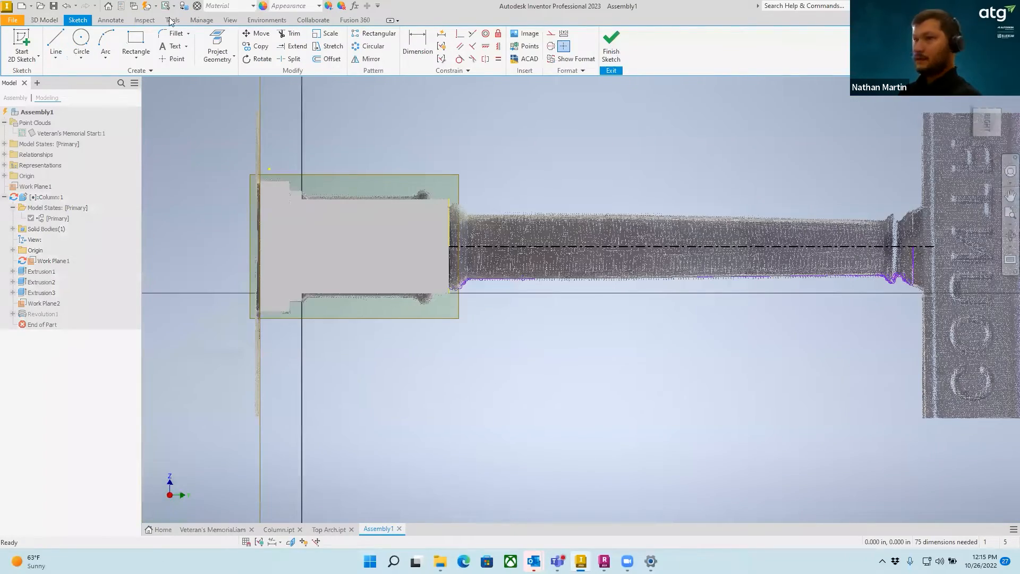
pyautogui.click(67, 7)
# Sketch a three-point center rectangle on the column's top face, centered on the axis and reaching about 8.9 in out, and pull one side farther outward.
pyautogui.click(31, 39)
pyautogui.click(602, 174)
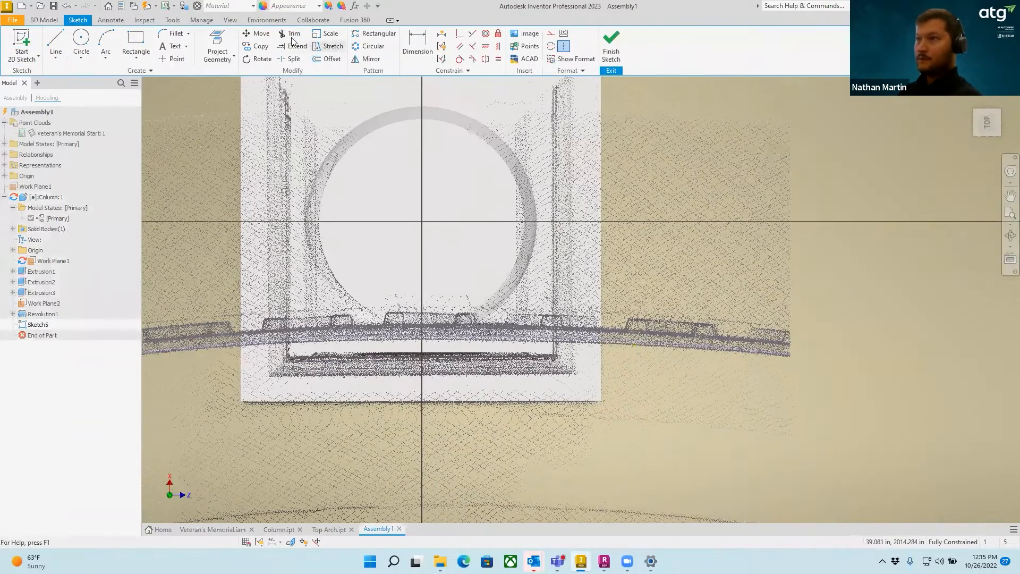
pyautogui.click(141, 58)
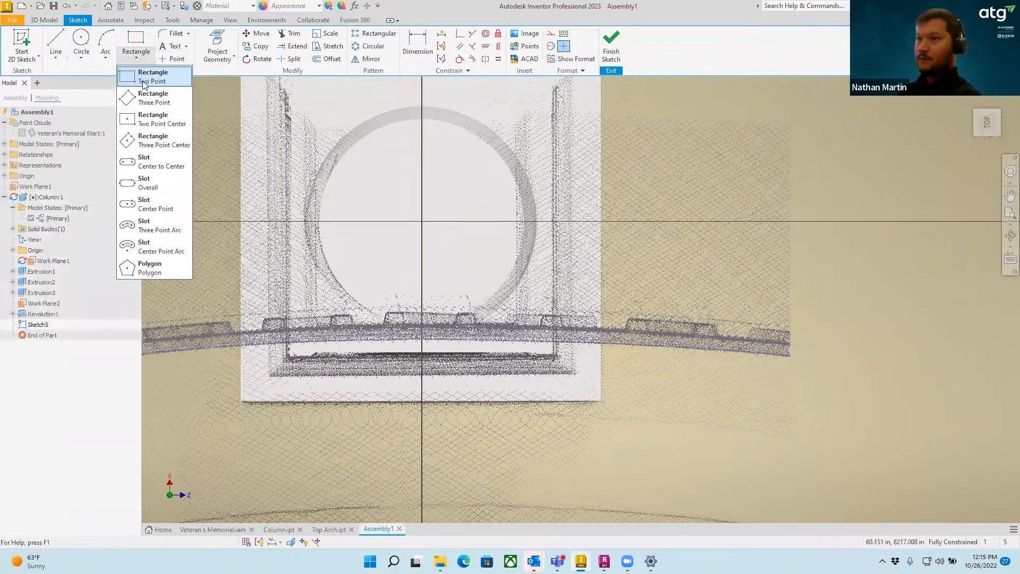
pyautogui.click(142, 139)
pyautogui.click(422, 221)
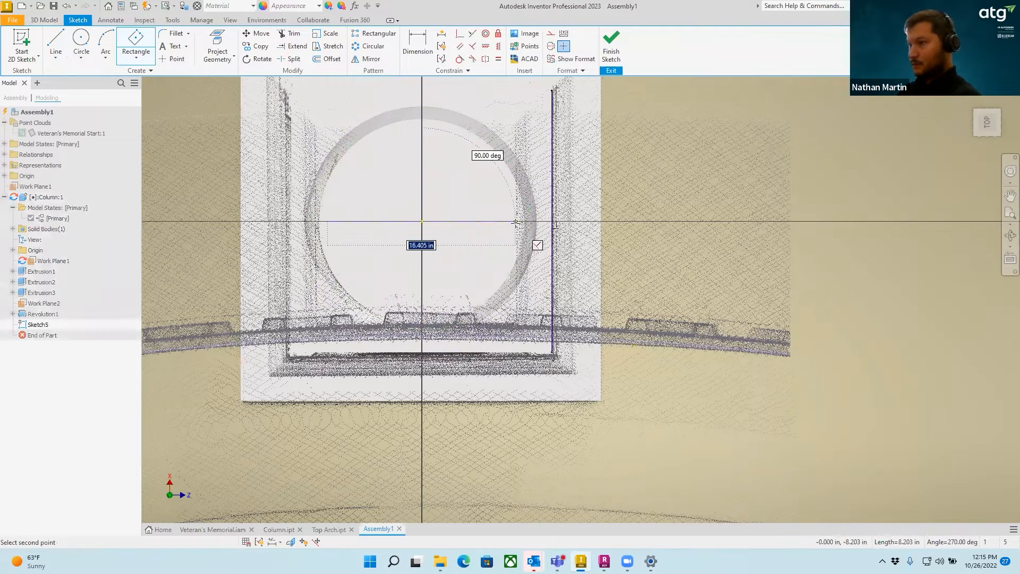
pyautogui.click(523, 222)
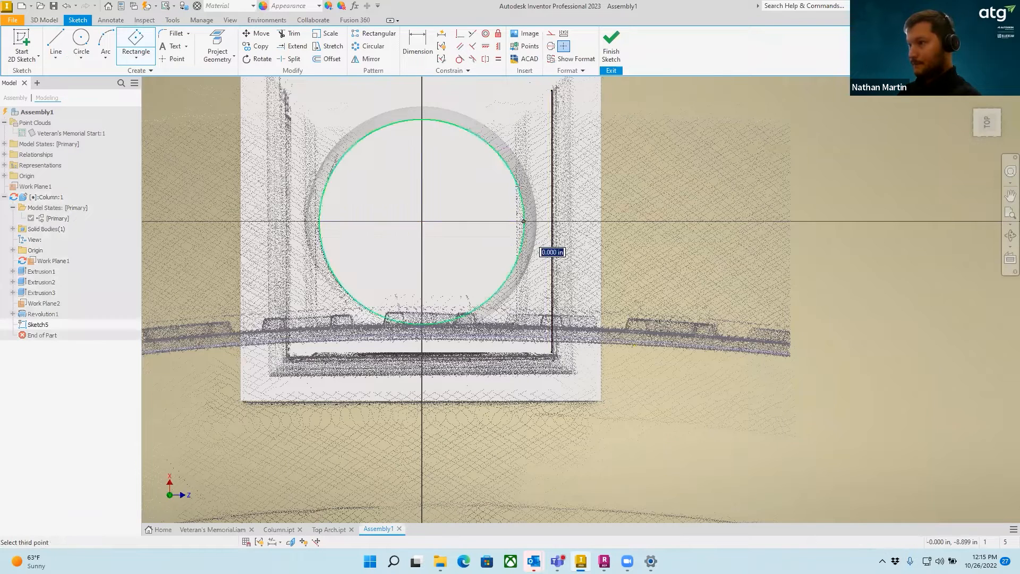
pyautogui.click(523, 111)
pyautogui.rightClick(445, 198)
pyautogui.click(484, 204)
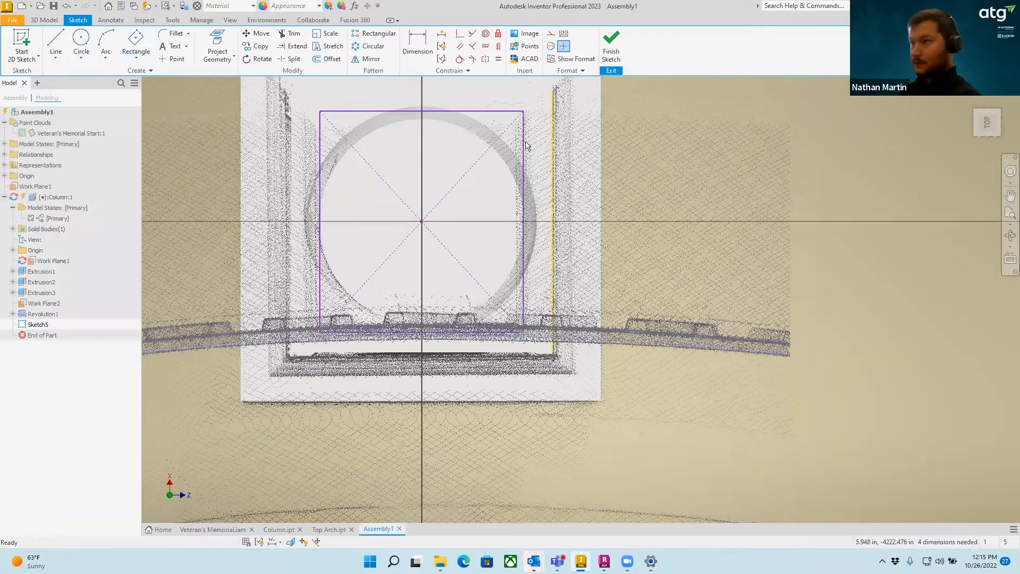
pyautogui.moveTo(524, 137); pyautogui.dragTo(539, 139)
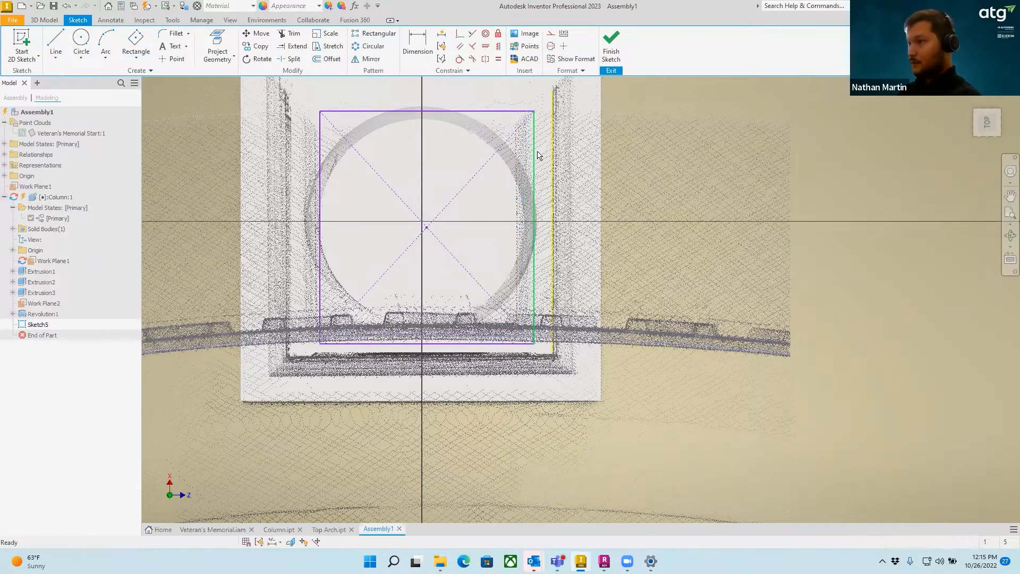
# Examine the rectangle against the capital and the scanned arch from the side and from underneath.
pyautogui.scroll(10, 527, 274)
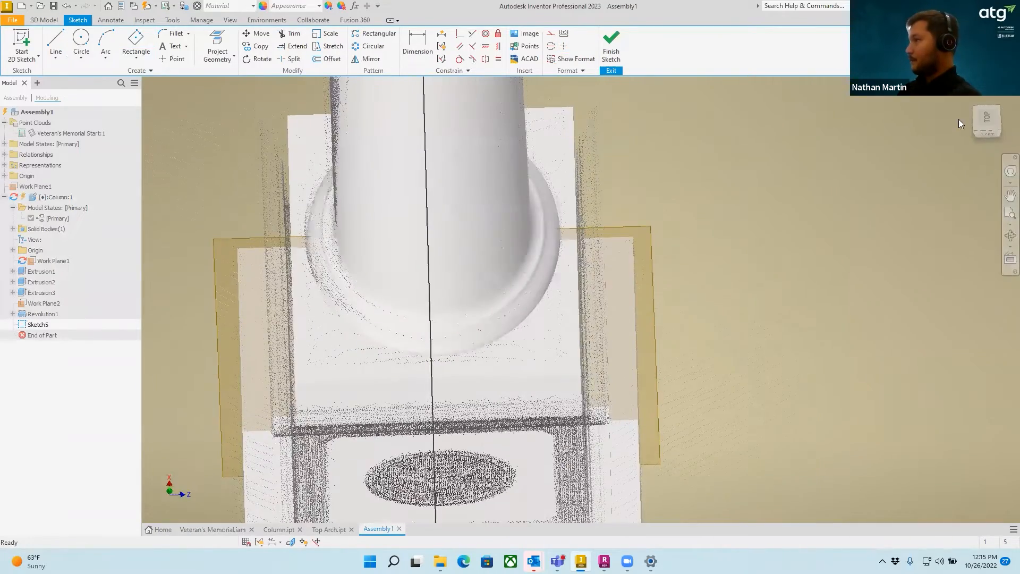
pyautogui.moveTo(976, 127); pyautogui.dragTo(995, 120)
pyautogui.scroll(5, 750, 159)
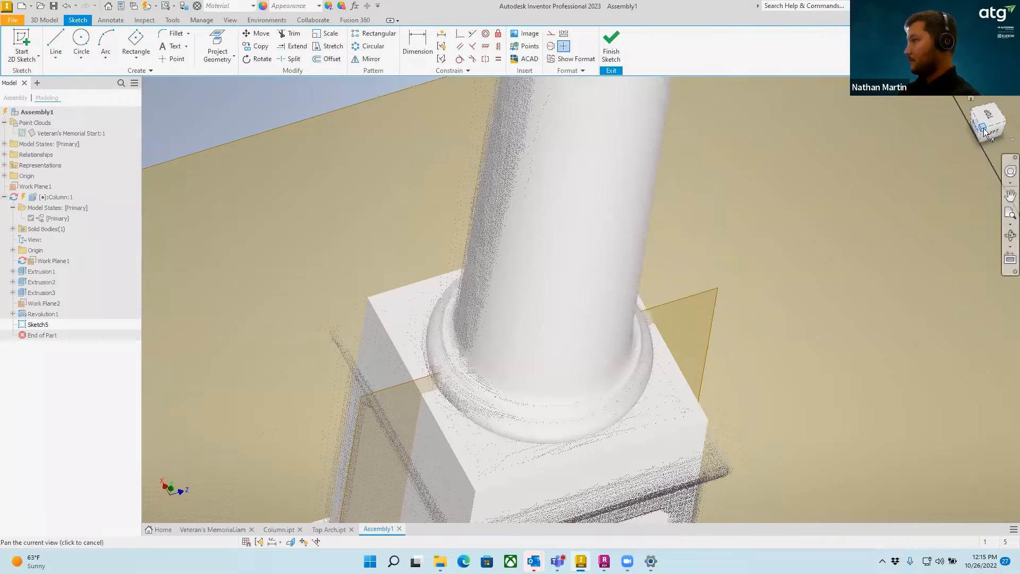
pyautogui.click(982, 130)
pyautogui.keyDown('shift'); pyautogui.moveTo(539, 232); pyautogui.dragTo(546, 351, button='middle'); pyautogui.keyUp('shift')
pyautogui.scroll(10, 515, 271)
pyautogui.scroll(-5, 510, 330)
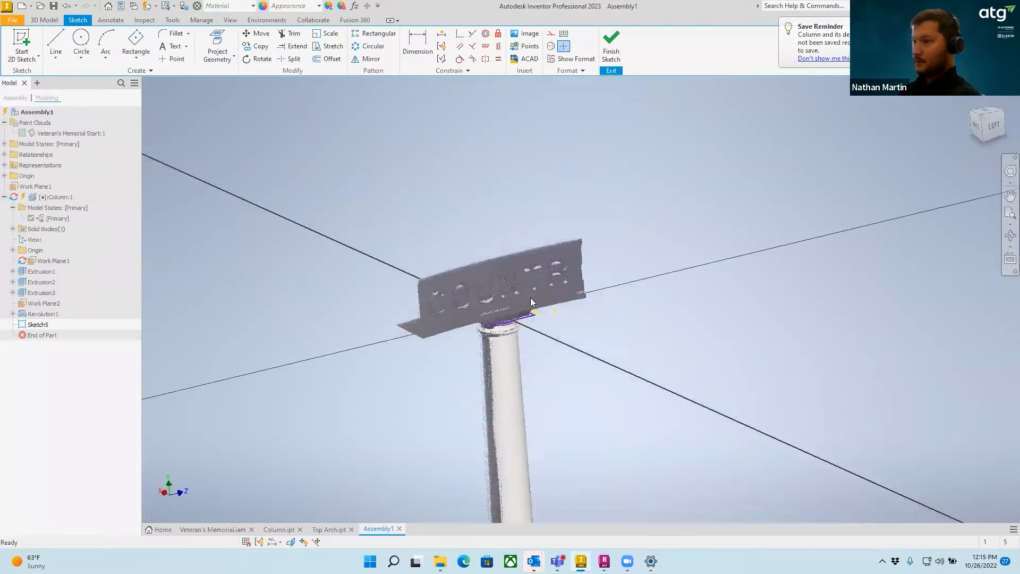
pyautogui.keyDown('shift'); pyautogui.moveTo(535, 298); pyautogui.dragTo(537, 261, button='middle'); pyautogui.keyUp('shift')
pyautogui.scroll(5, 544, 390)
pyautogui.moveTo(544, 392); pyautogui.dragTo(580, 128, button='middle')
pyautogui.keyDown('shift'); pyautogui.moveTo(574, 382); pyautogui.dragTo(788, 126, button='middle'); pyautogui.keyUp('shift')
pyautogui.keyDown('shift'); pyautogui.moveTo(532, 393); pyautogui.dragTo(543, 311, button='middle'); pyautogui.keyUp('shift')
pyautogui.scroll(5, 543, 311)
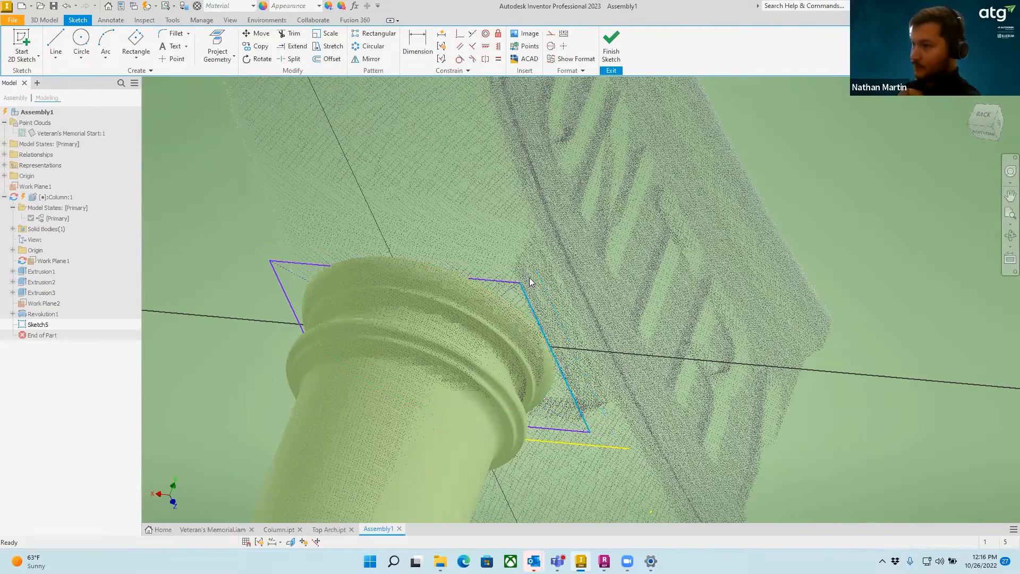
pyautogui.scroll(-3, 530, 280)
pyautogui.scroll(3, 530, 277)
pyautogui.scroll(2, 467, 275)
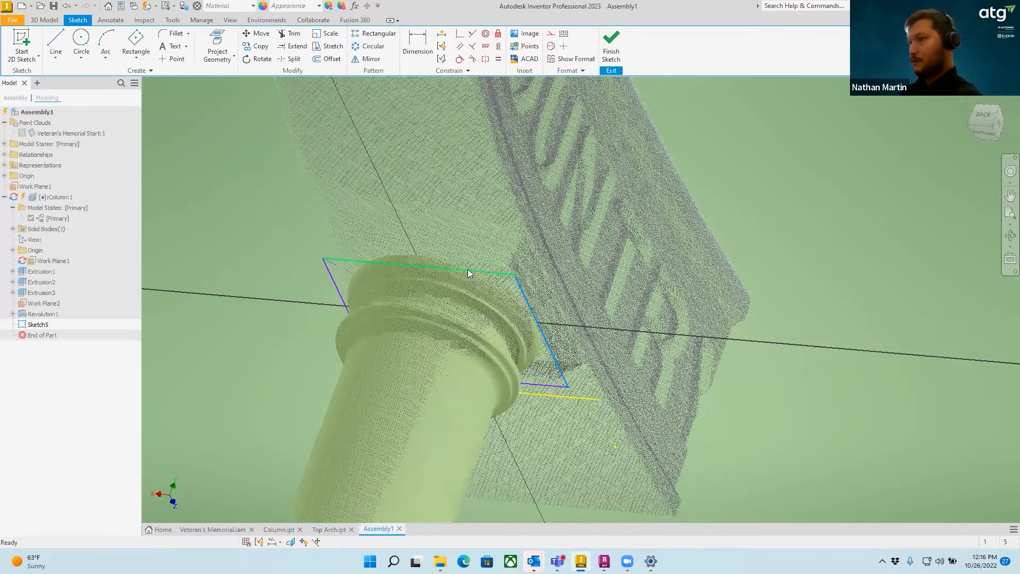
pyautogui.scroll(-3, 468, 272)
pyautogui.scroll(3, 486, 208)
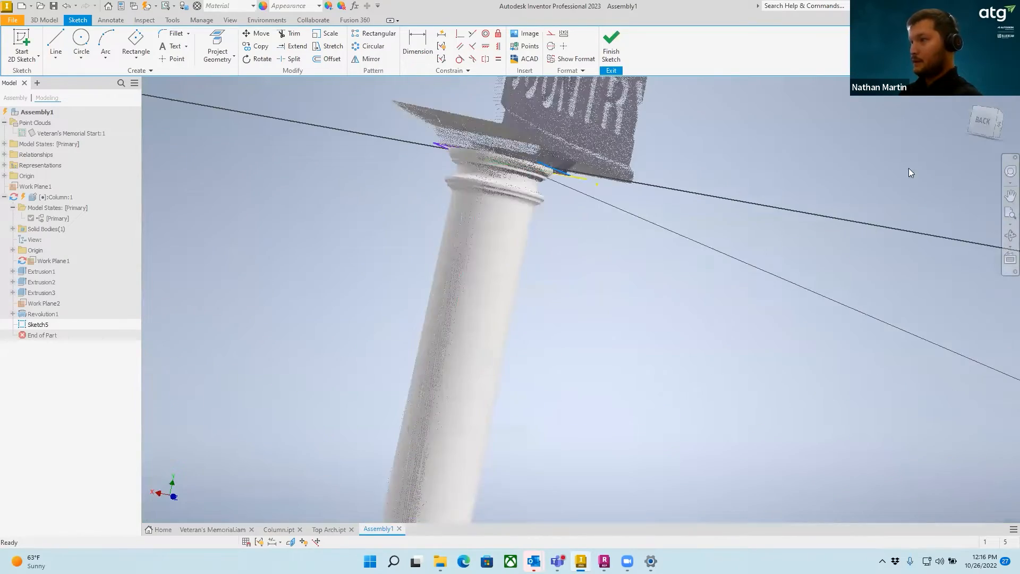
# Apply a tangent constraint between one side of the rectangle and the circular edge of the column's top face.
pyautogui.click(990, 113)
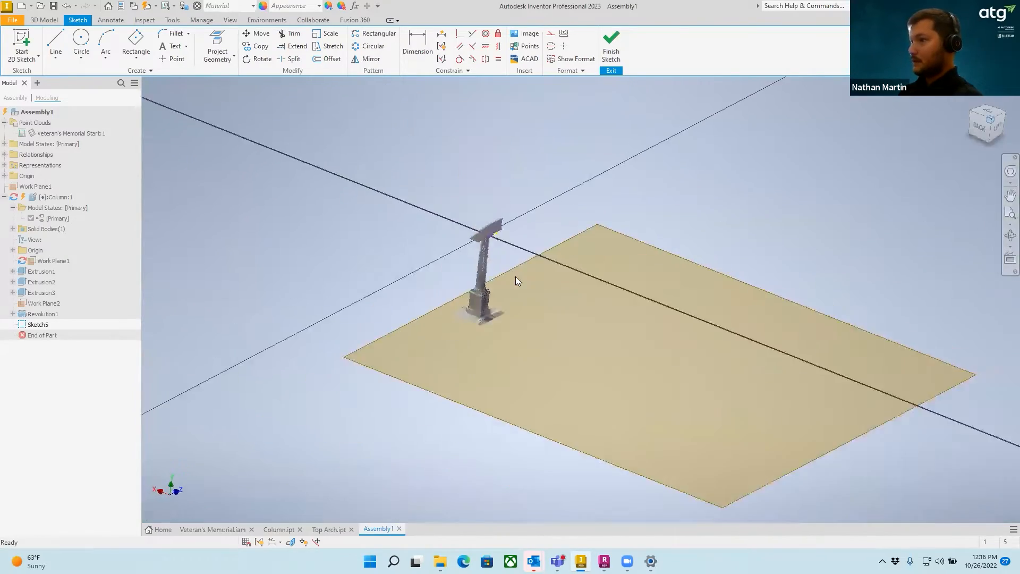
pyautogui.scroll(-2, 468, 263)
pyautogui.scroll(6, 471, 263)
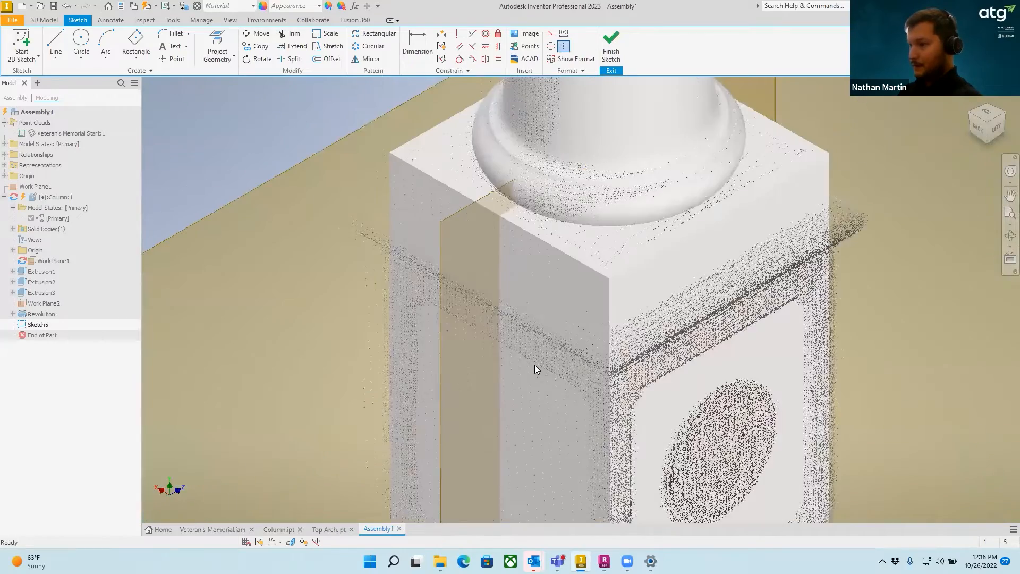
pyautogui.keyDown('shift'); pyautogui.moveTo(535, 365); pyautogui.dragTo(595, 296, button='middle'); pyautogui.keyUp('shift')
pyautogui.scroll(3, 604, 290)
pyautogui.scroll(-3, 606, 289)
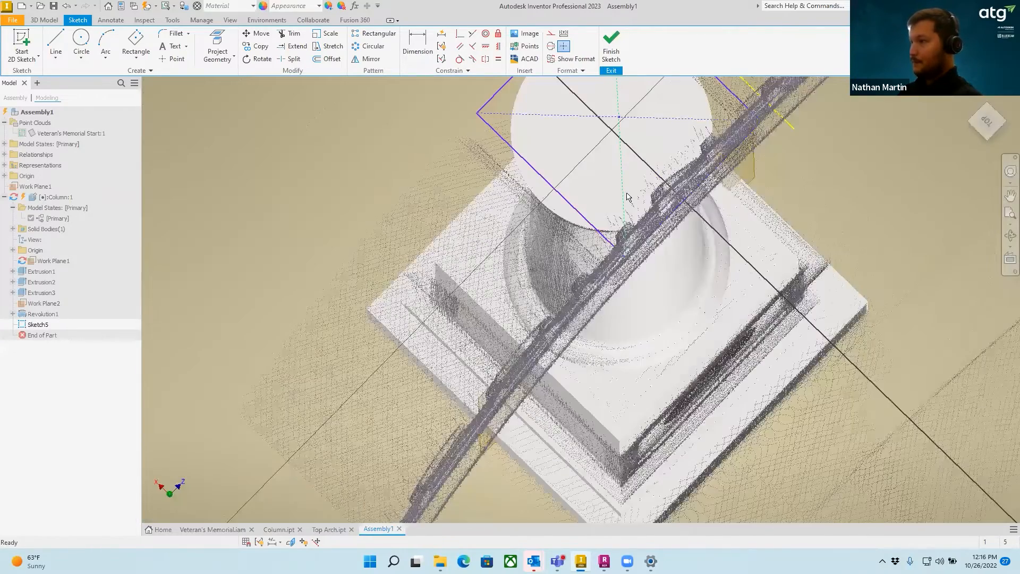
pyautogui.scroll(-3, 611, 223)
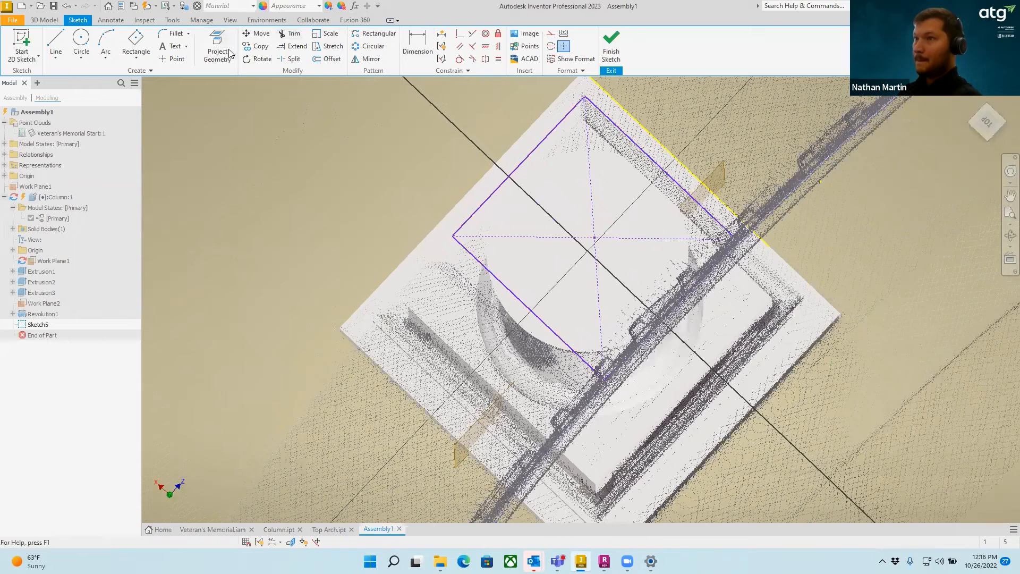
pyautogui.rightClick(530, 307)
pyautogui.press('Escape')
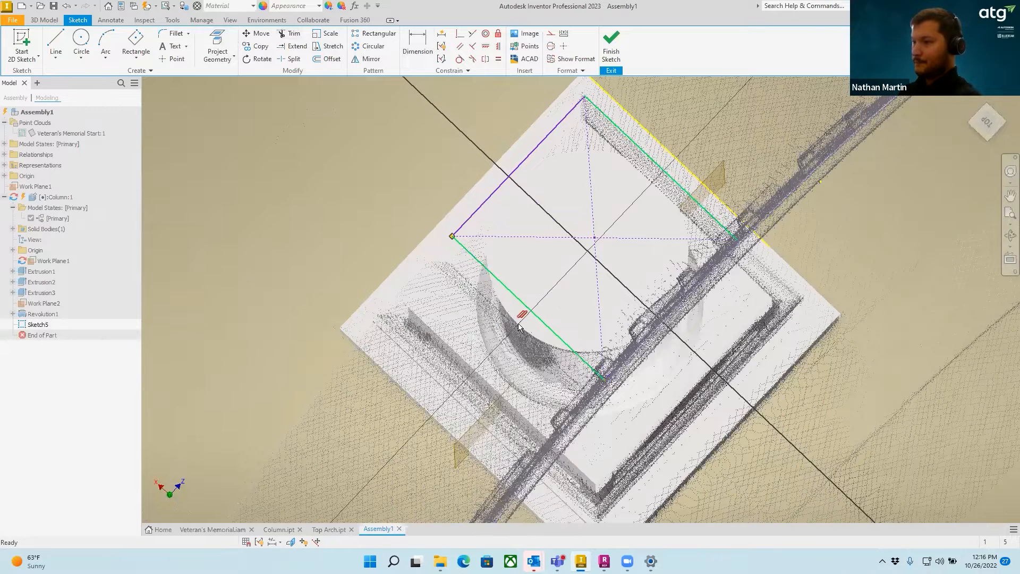
pyautogui.click(475, 34)
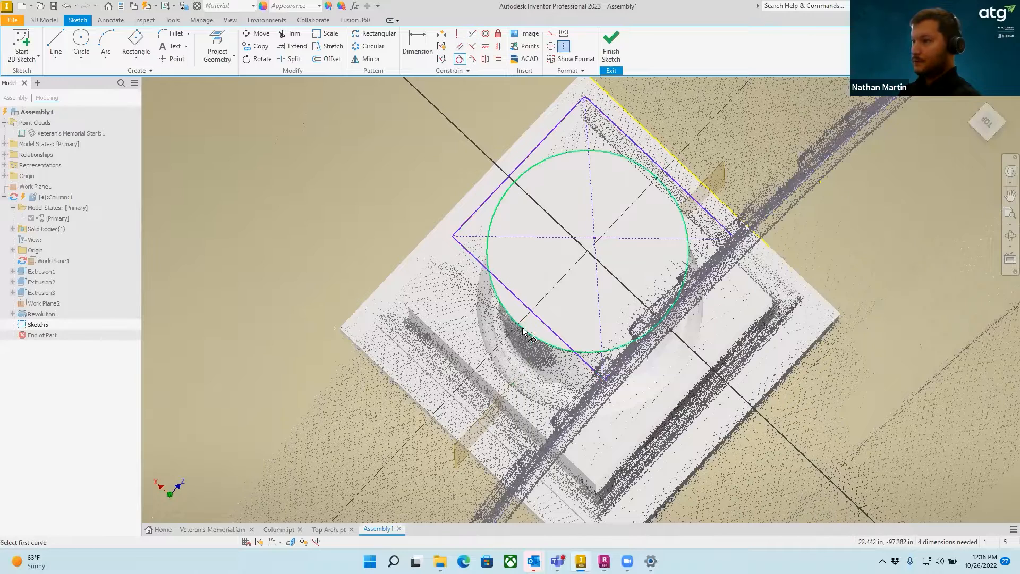
pyautogui.click(505, 225)
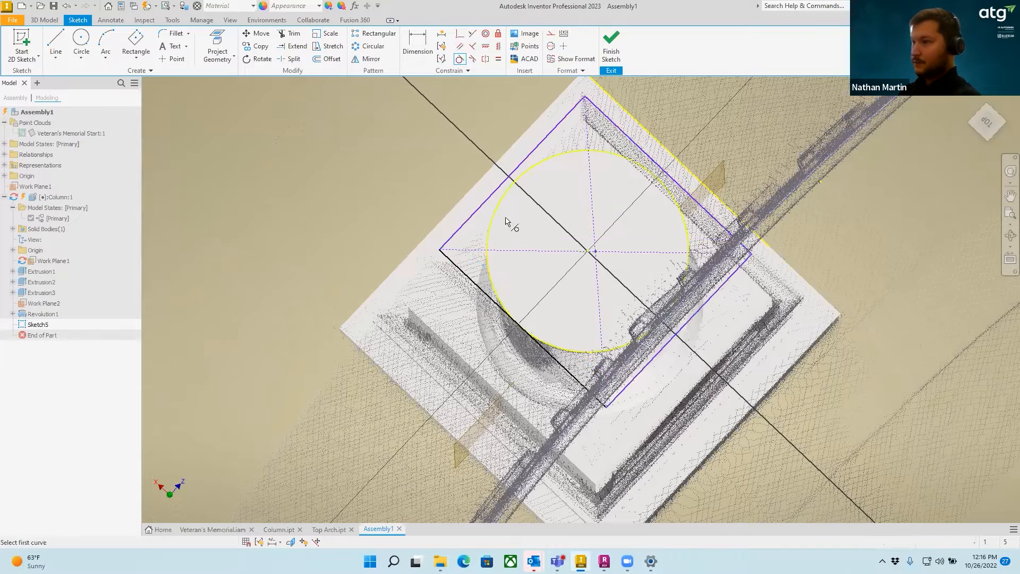
# Make the rectangle's remaining sides tangent to the circular edge of the column's top face and finish the sketch.
pyautogui.click(517, 181)
pyautogui.click(653, 162)
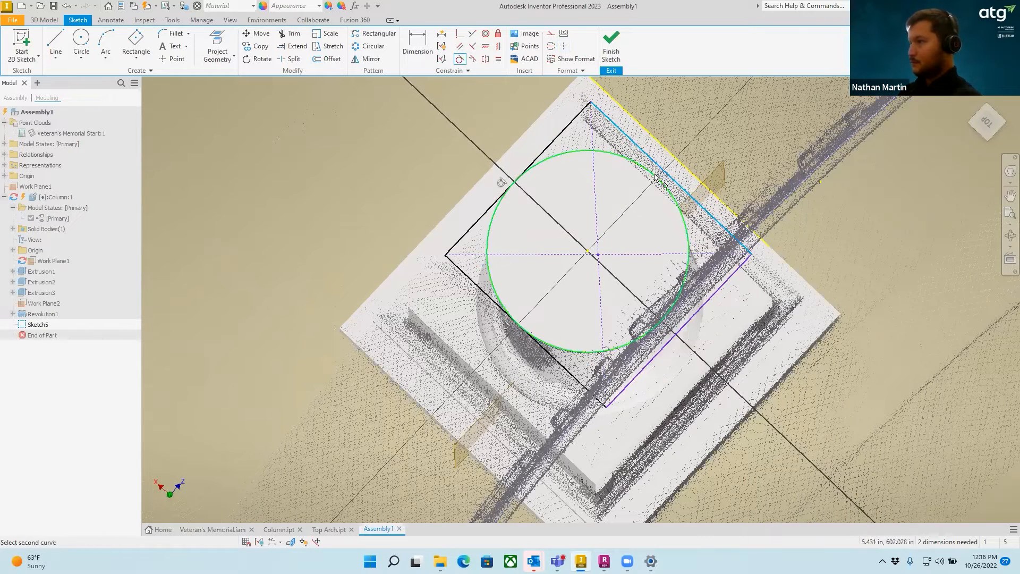
pyautogui.click(660, 322)
pyautogui.rightClick(631, 293)
pyautogui.click(592, 268)
pyautogui.click(611, 43)
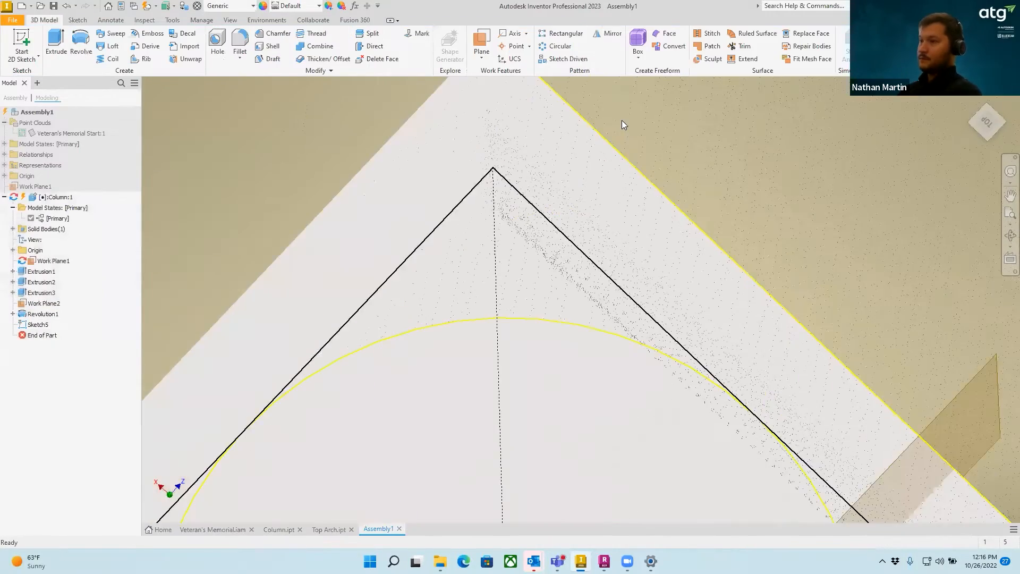
# Extrude all regions of the square sketch 5 in upward from the column's top face as a cap.
pyautogui.moveTo(625, 239); pyautogui.dragTo(584, 229, button='middle')
pyautogui.scroll(-1, 585, 229)
pyautogui.click(585, 230)
pyautogui.click(245, 113)
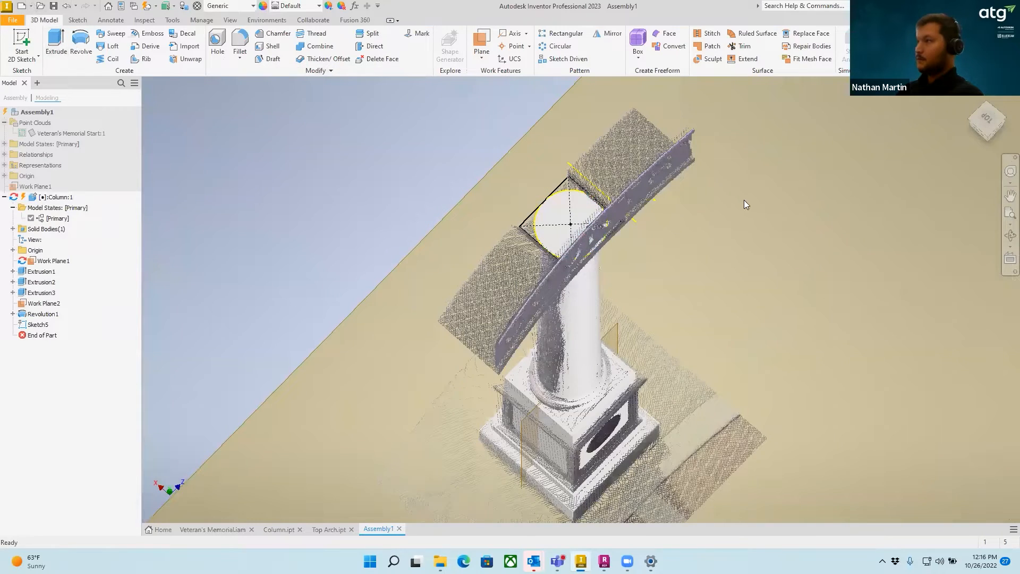
pyautogui.keyDown('shift'); pyautogui.moveTo(696, 261); pyautogui.dragTo(600, 95, button='middle'); pyautogui.keyUp('shift')
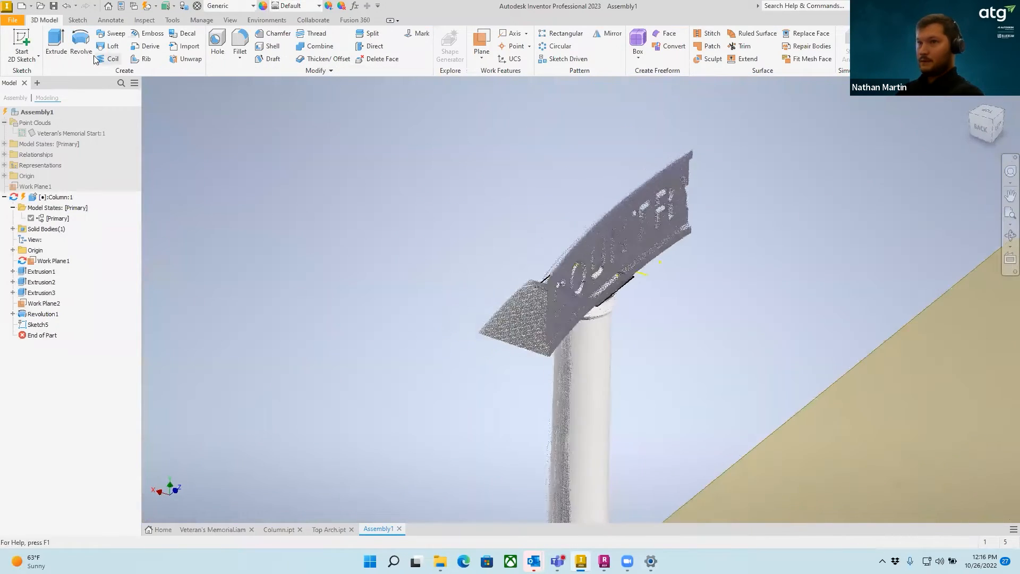
pyautogui.click(56, 45)
pyautogui.keyDown('shift'); pyautogui.moveTo(529, 173); pyautogui.dragTo(478, 242, button='middle'); pyautogui.keyUp('shift')
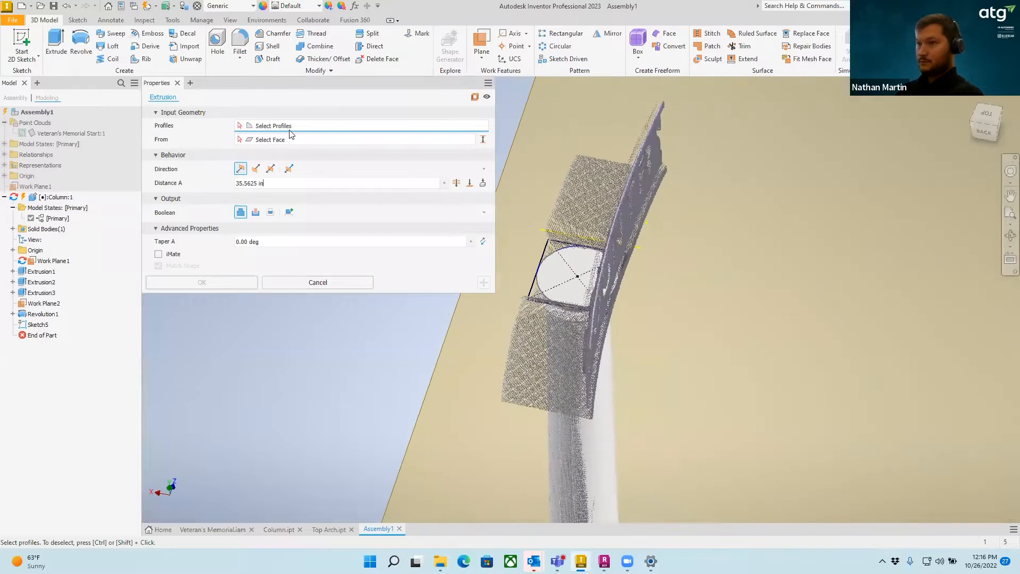
pyautogui.click(550, 245)
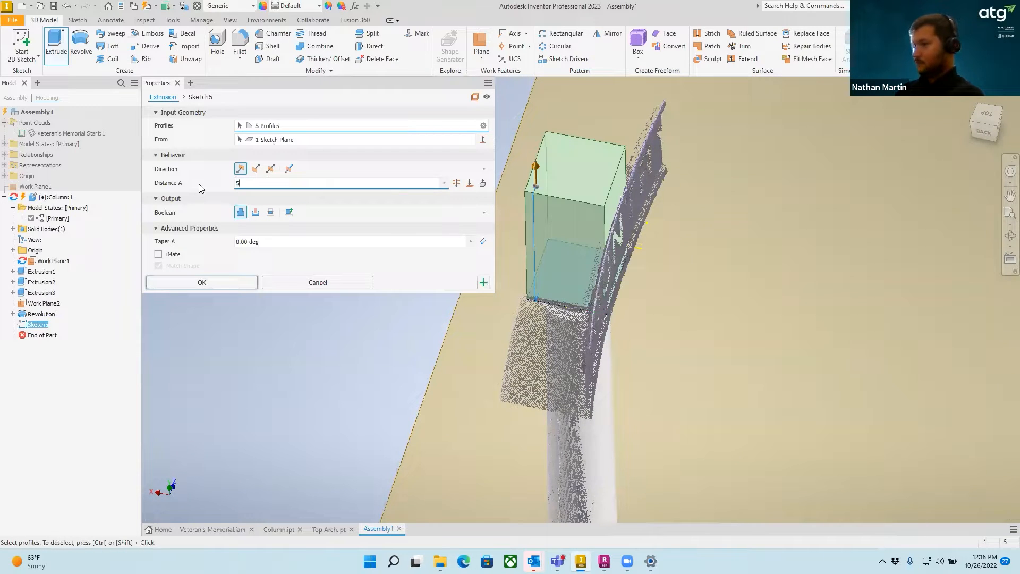
pyautogui.write('5')
pyautogui.press('Return')
# Compare the square cap with the scanned arch from the side and edit its extrusion to a shorter distance.
pyautogui.keyDown('shift'); pyautogui.moveTo(198, 184); pyautogui.dragTo(533, 321, button='middle'); pyautogui.keyUp('shift')
pyautogui.scroll(-5, 608, 358)
pyautogui.keyDown('shift'); pyautogui.moveTo(620, 440); pyautogui.dragTo(660, 444, button='middle'); pyautogui.keyUp('shift')
pyautogui.click(651, 444)
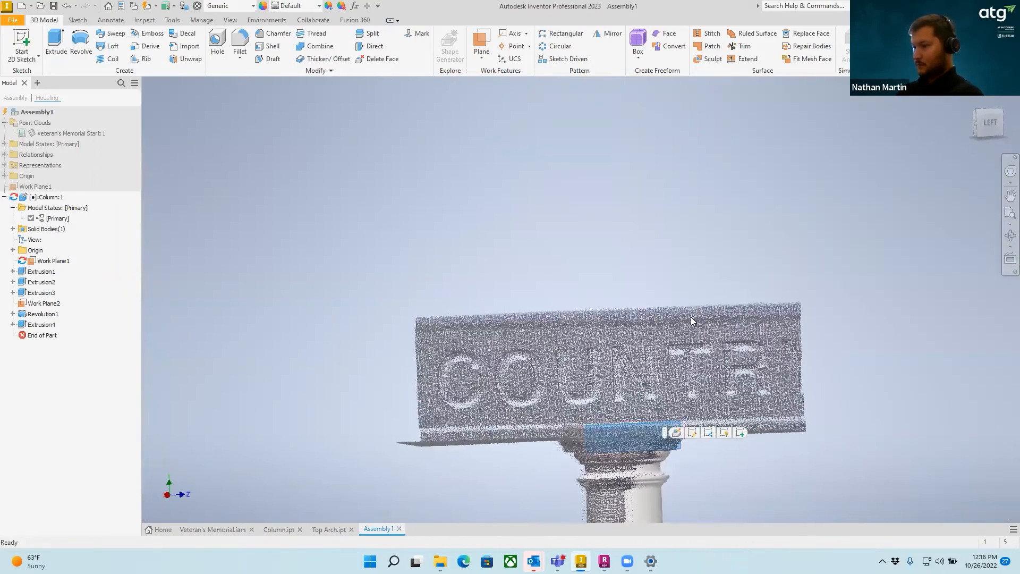
pyautogui.scroll(5, 693, 320)
pyautogui.scroll(-5, 690, 319)
pyautogui.keyDown('shift'); pyautogui.moveTo(699, 376); pyautogui.dragTo(711, 418, button='middle'); pyautogui.keyUp('shift')
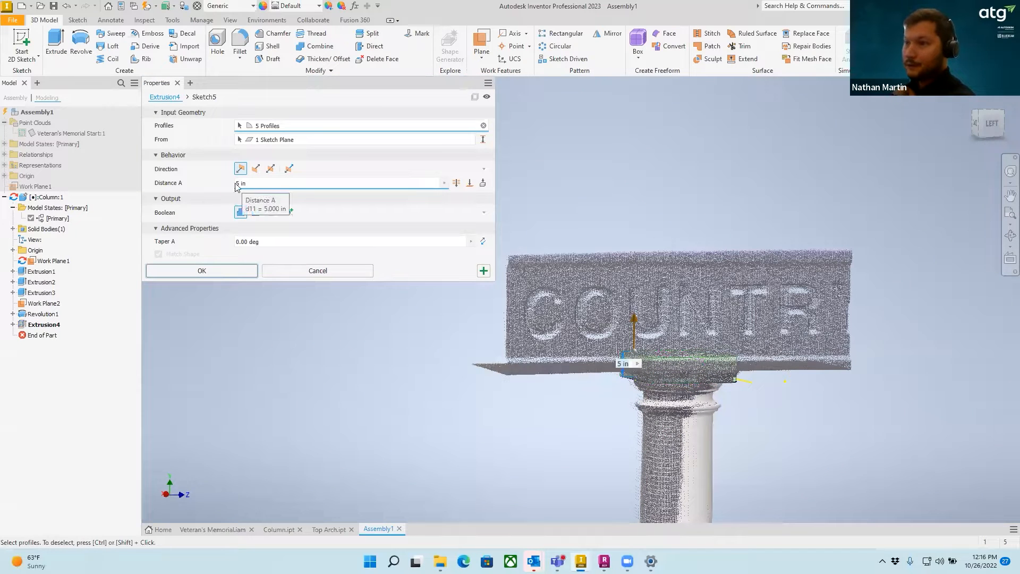
pyautogui.press('Return')
pyautogui.scroll(5, 720, 354)
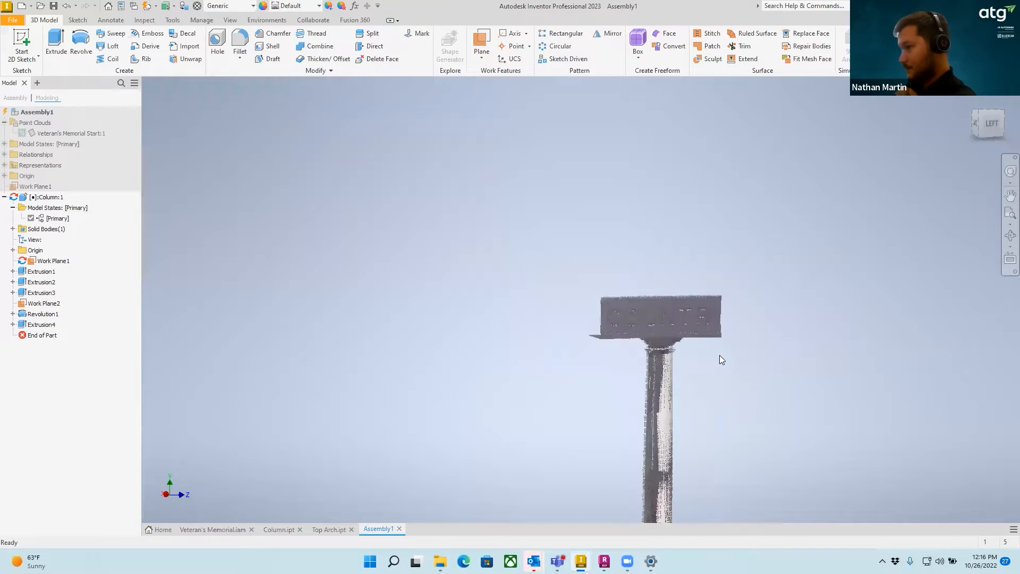
# Check the cap's fit against the scanned capital, then leave the column part and return to the assembly.
pyautogui.scroll(-8, 478, 224)
pyautogui.click(477, 218)
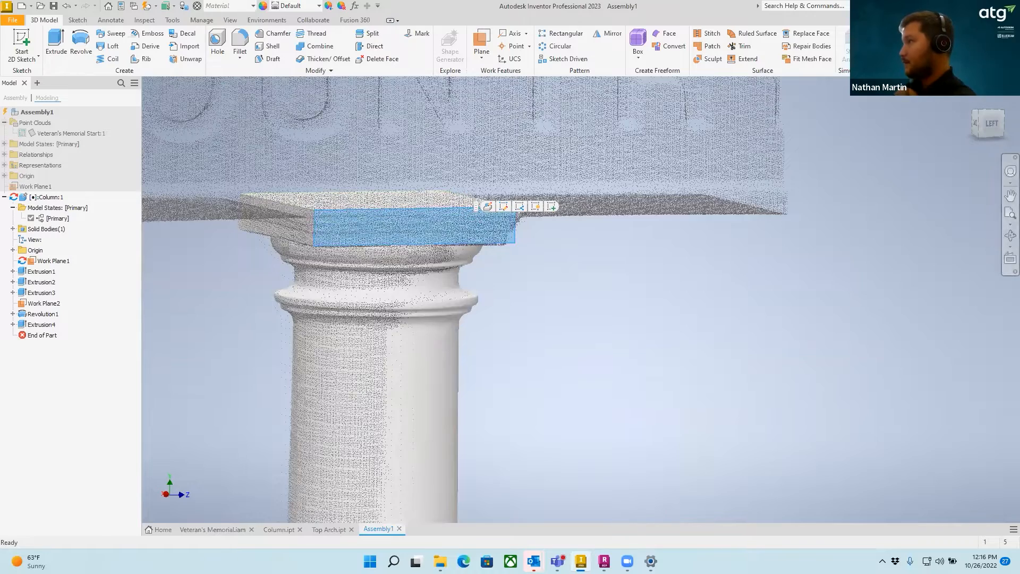
pyautogui.doubleClick(604, 256)
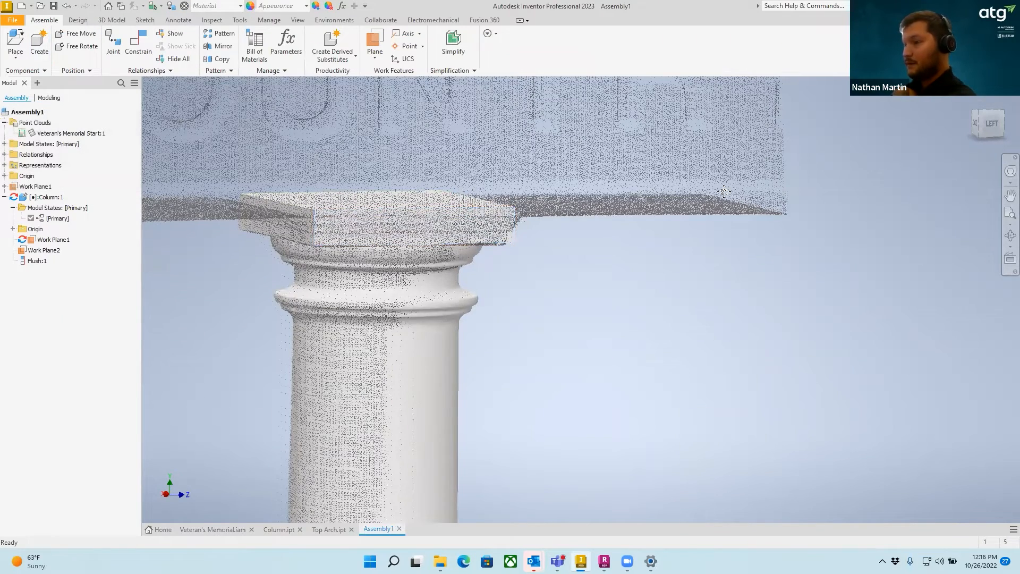
pyautogui.scroll(6, 707, 201)
pyautogui.keyDown('shift'); pyautogui.moveTo(714, 260); pyautogui.dragTo(685, 239, button='middle'); pyautogui.keyUp('shift')
# Collapse the column component in the model tree and select the Veteran's Memorial Start point cloud.
pyautogui.click(47, 197)
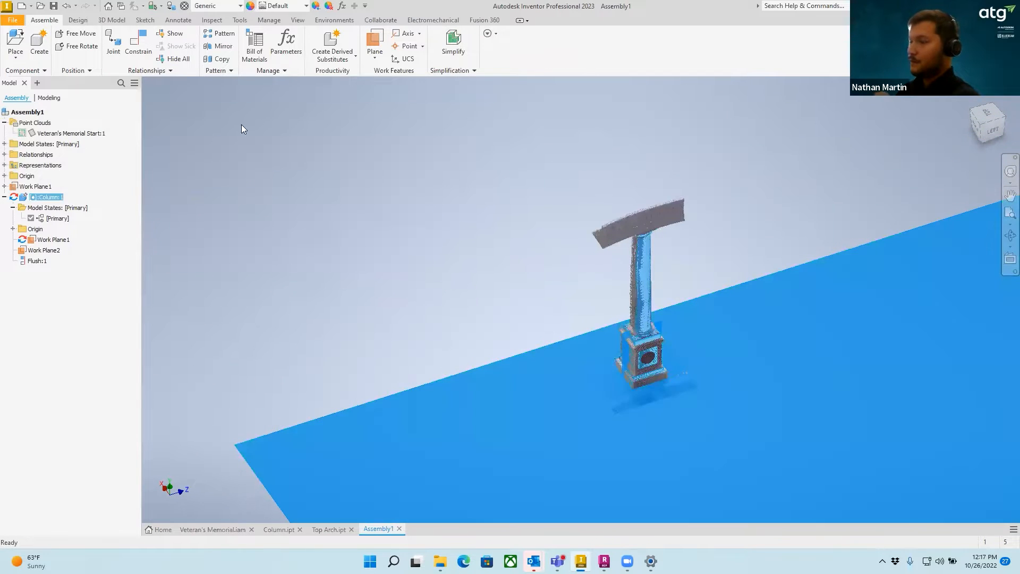
pyautogui.click(309, 213)
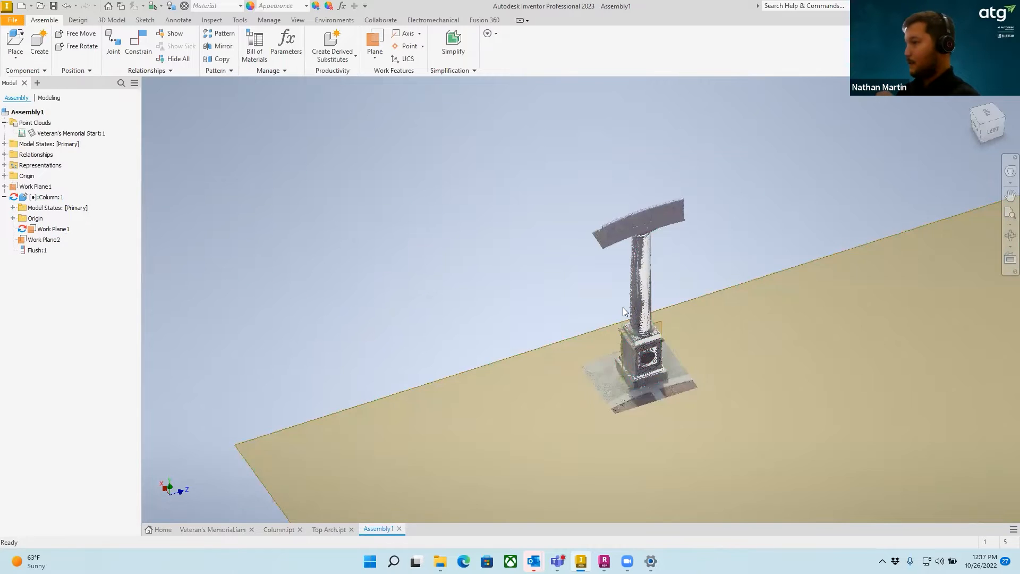
pyautogui.click(32, 134)
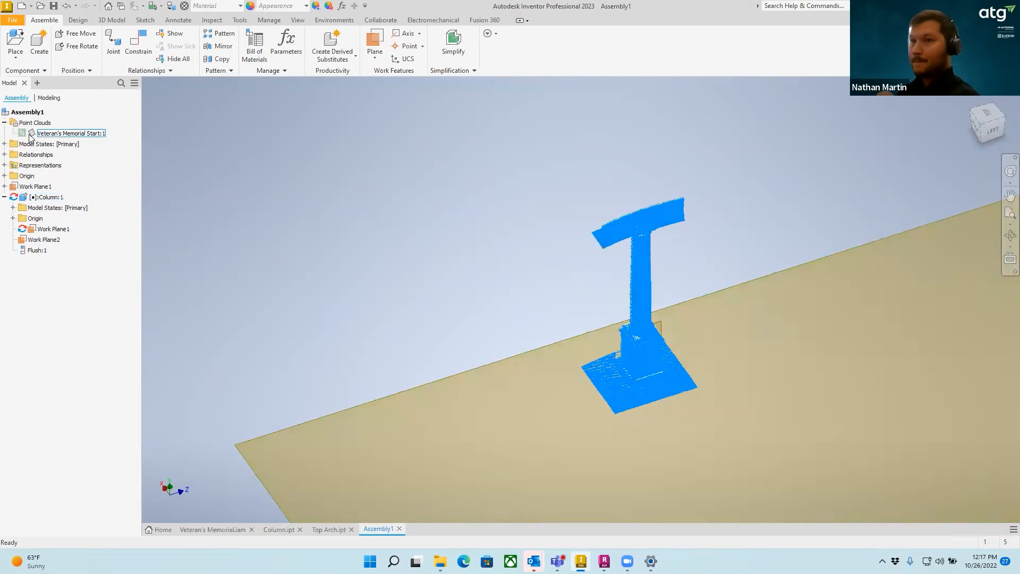
# Uncrop the Veteran's Memorial Start point cloud to bring back the full scan of the memorial.
pyautogui.rightClick(30, 137)
pyautogui.click(51, 165)
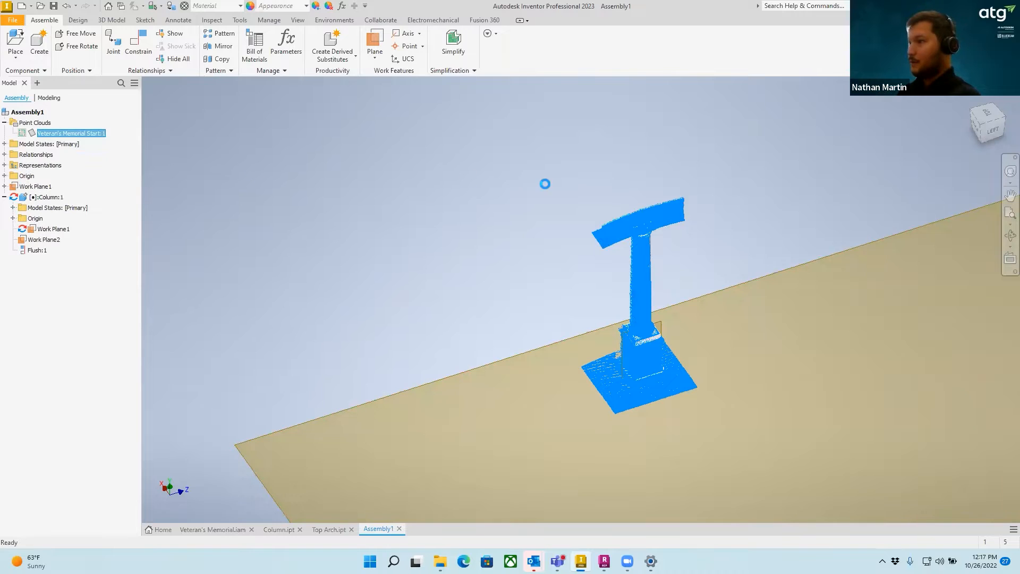
pyautogui.rightClick(23, 133)
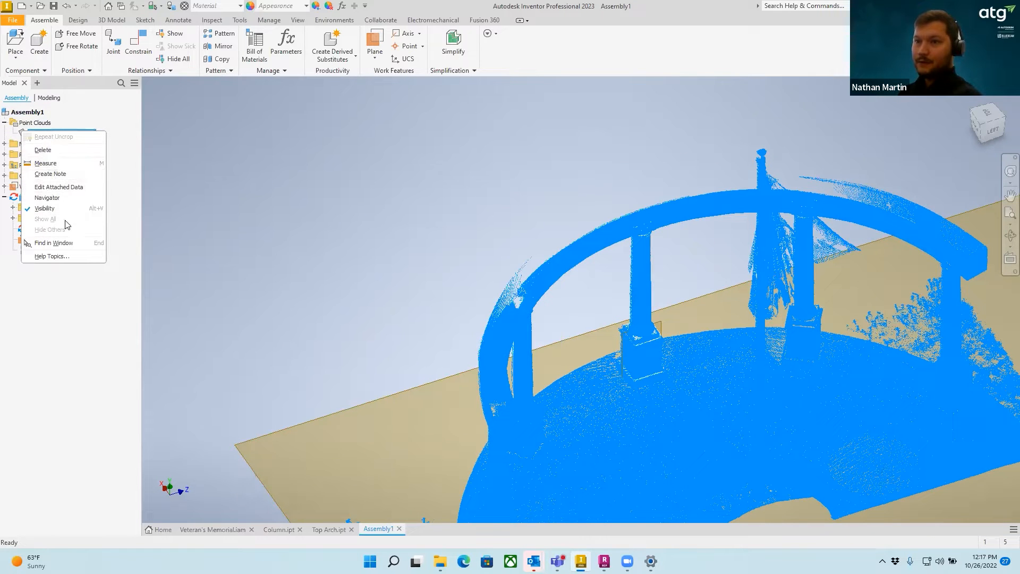
pyautogui.click(350, 163)
pyautogui.scroll(-3, 445, 169)
pyautogui.keyDown('shift'); pyautogui.moveTo(769, 258); pyautogui.dragTo(404, 287, button='middle'); pyautogui.keyUp('shift')
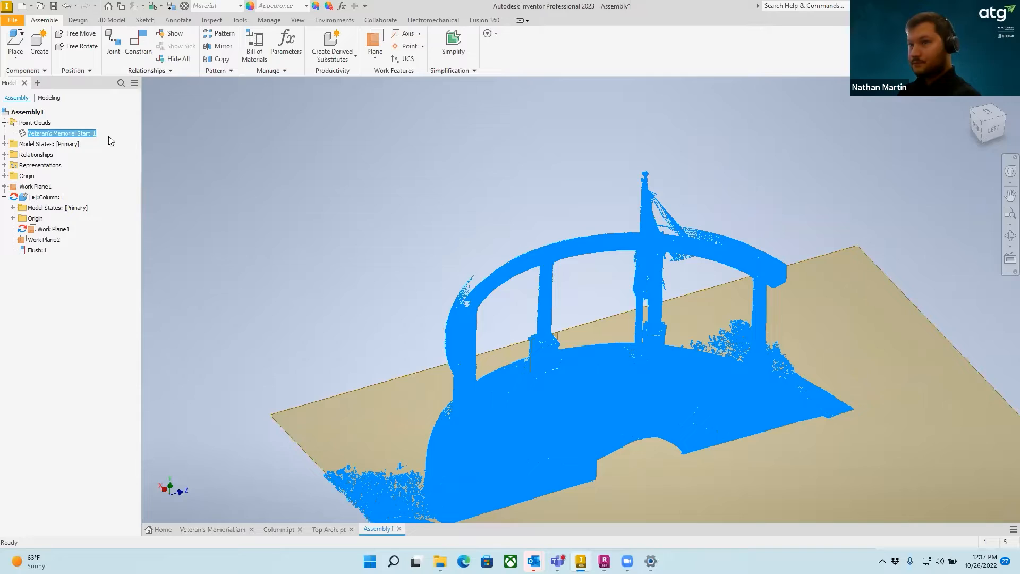
pyautogui.keyDown('shift'); pyautogui.moveTo(696, 340); pyautogui.dragTo(583, 332, button='middle'); pyautogui.keyUp('shift')
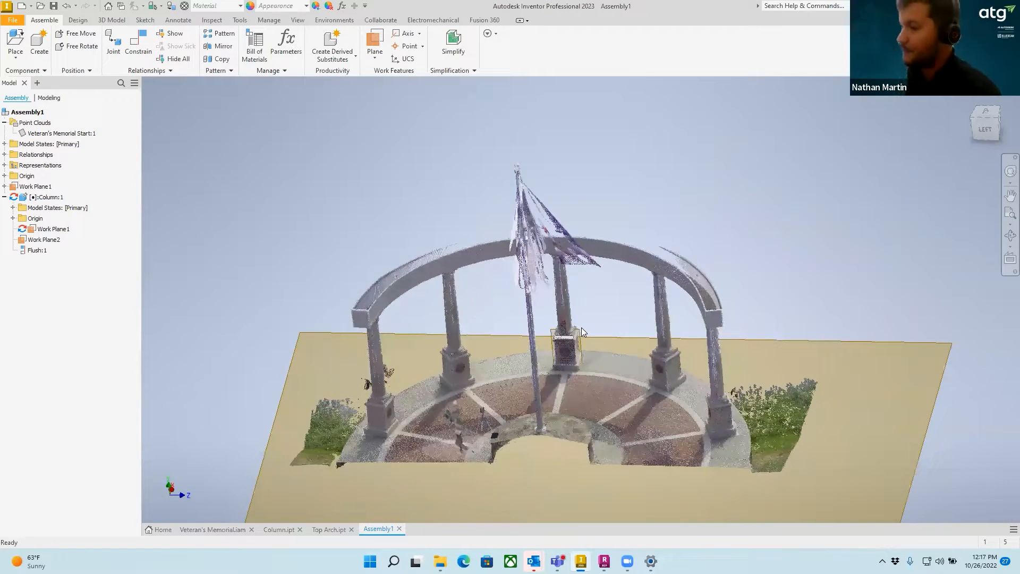
pyautogui.scroll(-5, 569, 285)
pyautogui.keyDown('shift'); pyautogui.moveTo(569, 285); pyautogui.dragTo(626, 282, button='middle'); pyautogui.keyUp('shift')
pyautogui.scroll(8, 627, 282)
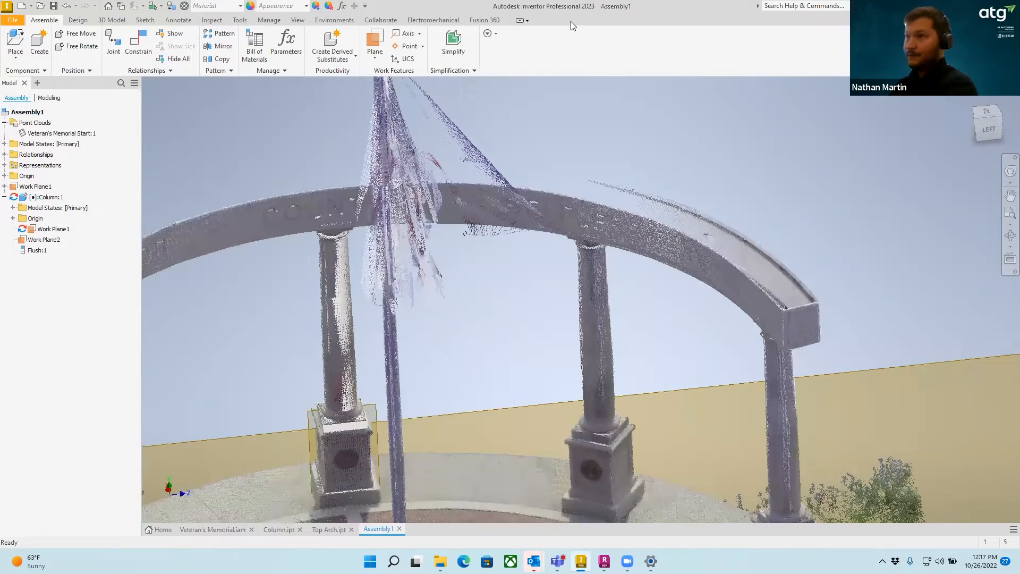
# Create a cloud plane on the flat end face of the arch beam from the point cloud.
pyautogui.click(86, 20)
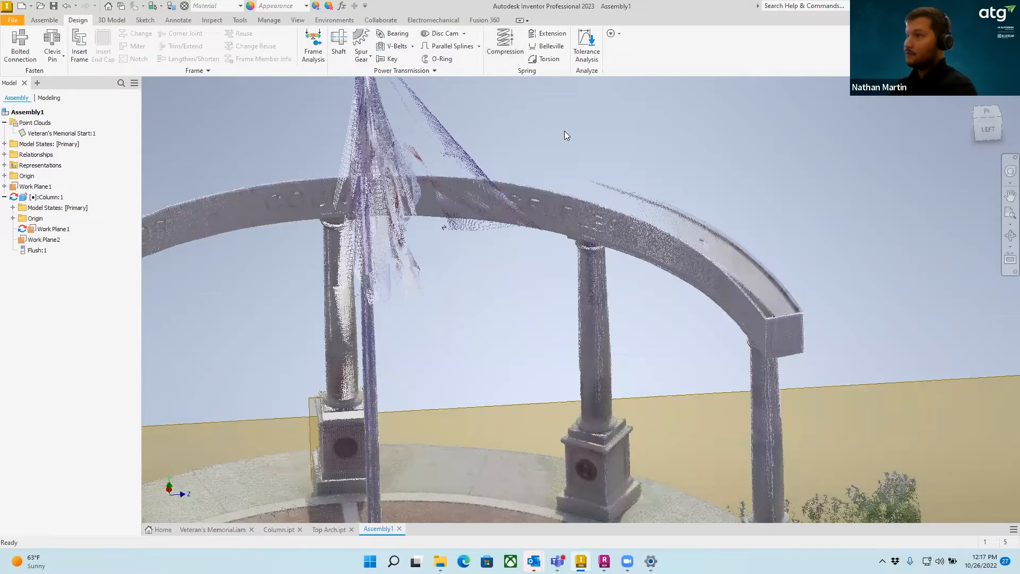
pyautogui.click(267, 22)
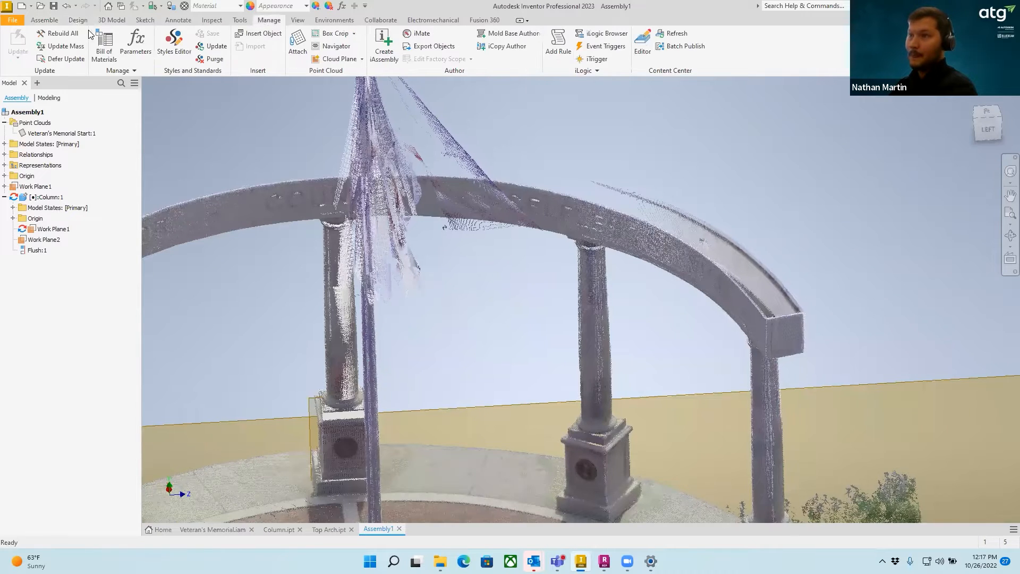
pyautogui.click(336, 62)
pyautogui.keyDown('shift'); pyautogui.moveTo(813, 385); pyautogui.dragTo(727, 357, button='middle'); pyautogui.keyUp('shift')
pyautogui.scroll(-2, 727, 358)
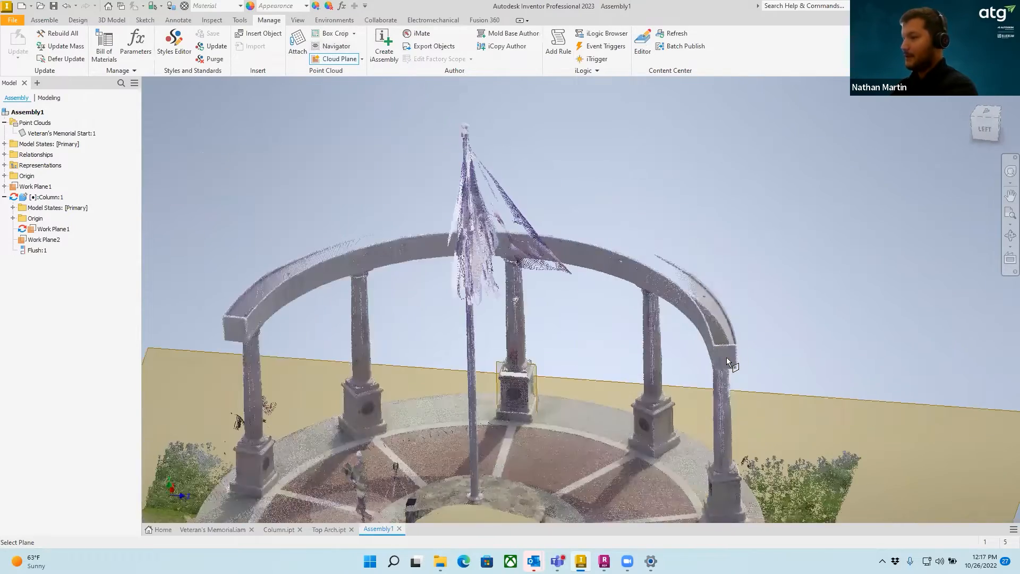
pyautogui.scroll(5, 726, 357)
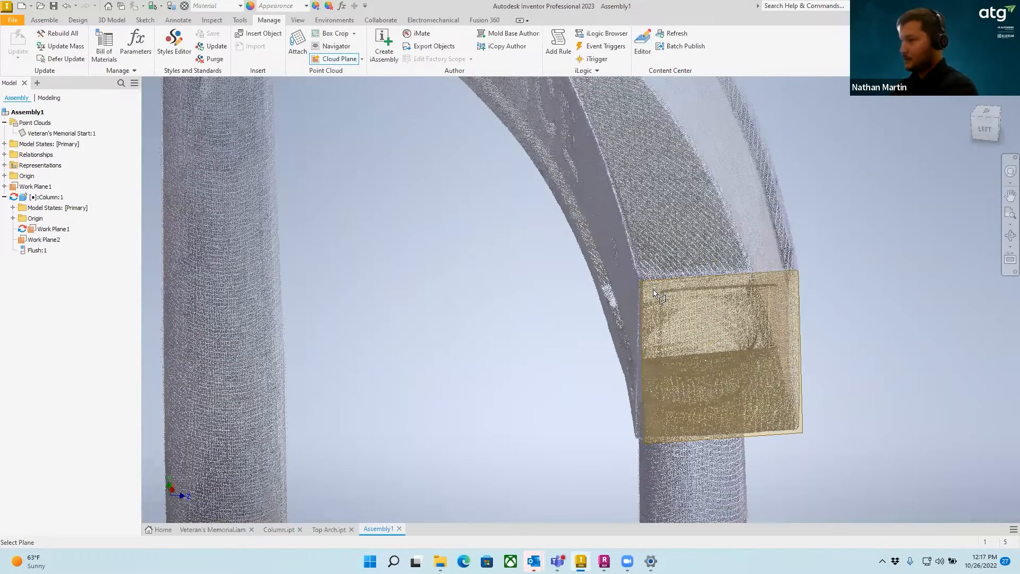
pyautogui.scroll(2, 637, 229)
pyautogui.scroll(-7, 637, 229)
pyautogui.keyDown('shift'); pyautogui.moveTo(640, 232); pyautogui.dragTo(786, 206, button='middle'); pyautogui.keyUp('shift')
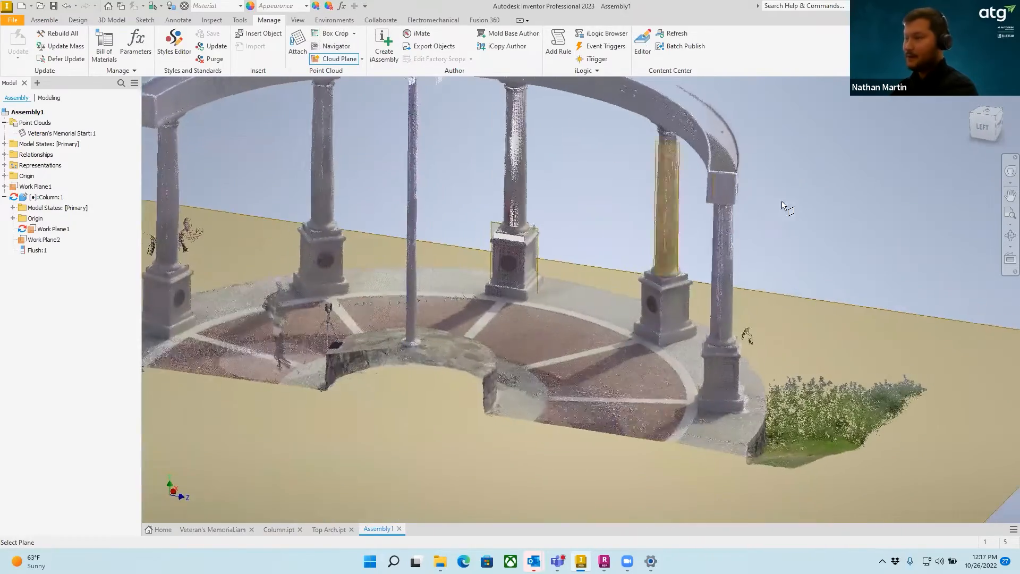
pyautogui.scroll(-6, 729, 188)
pyautogui.scroll(8, 675, 149)
pyautogui.scroll(3, 674, 149)
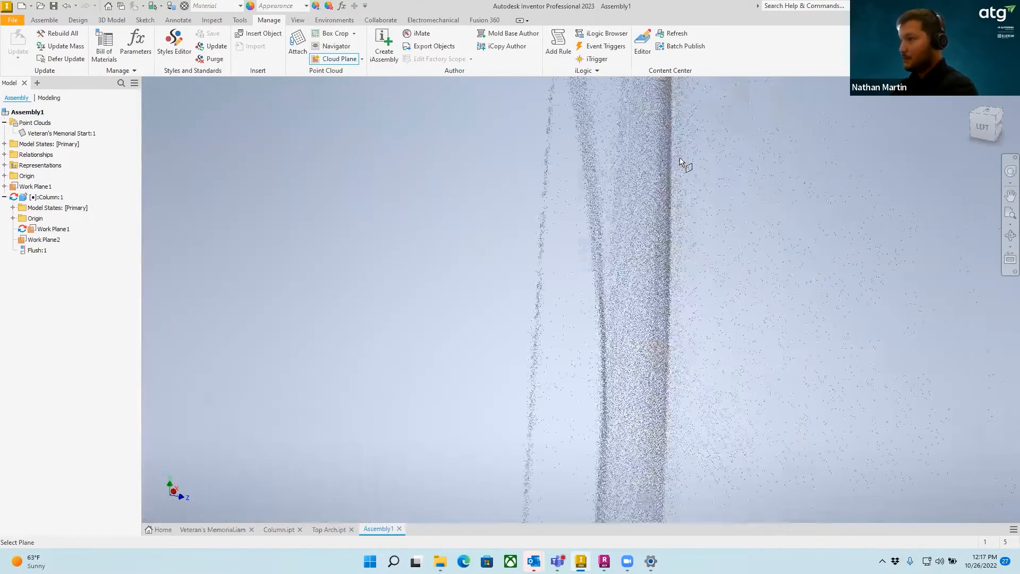
pyautogui.scroll(-3, 683, 179)
pyautogui.scroll(-8, 691, 335)
pyautogui.keyDown('shift'); pyautogui.moveTo(691, 335); pyautogui.dragTo(672, 332, button='middle'); pyautogui.keyUp('shift')
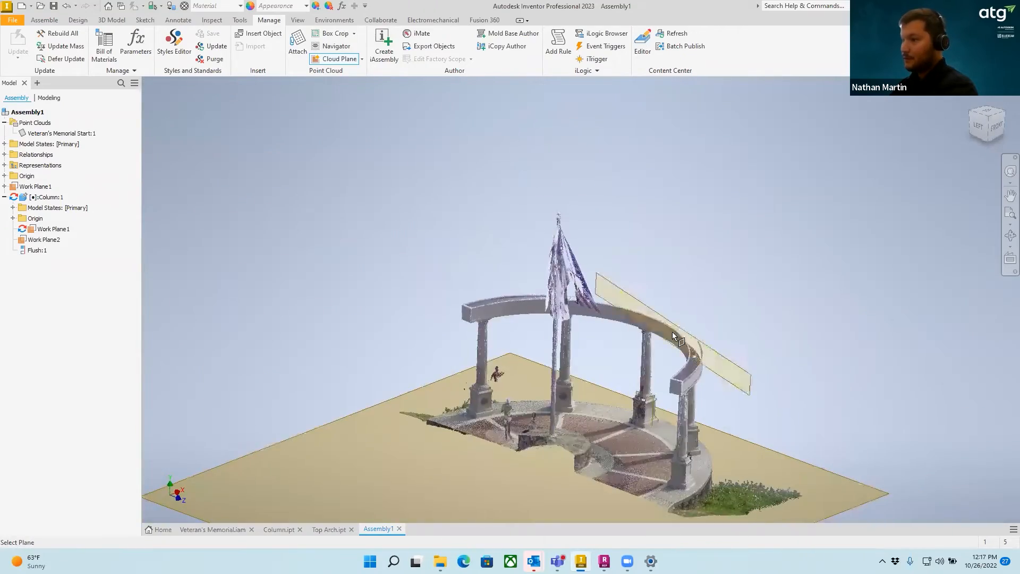
pyautogui.scroll(10, 694, 259)
pyautogui.scroll(-4, 694, 259)
pyautogui.scroll(6, 521, 218)
pyautogui.scroll(-2, 521, 216)
pyautogui.press('F6')
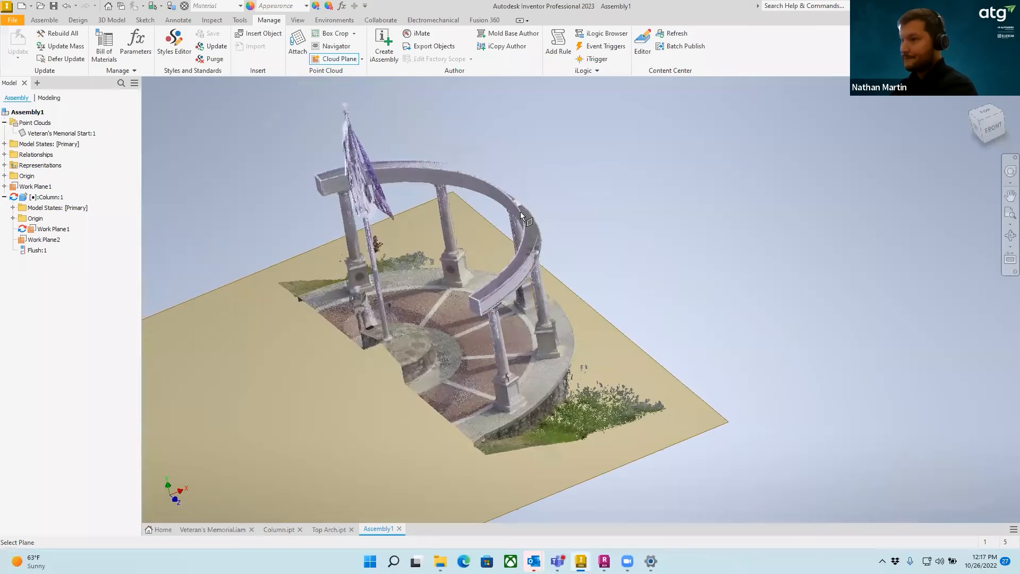
pyautogui.keyDown('shift'); pyautogui.moveTo(569, 321); pyautogui.dragTo(582, 298, button='middle'); pyautogui.keyUp('shift')
pyautogui.scroll(8, 569, 341)
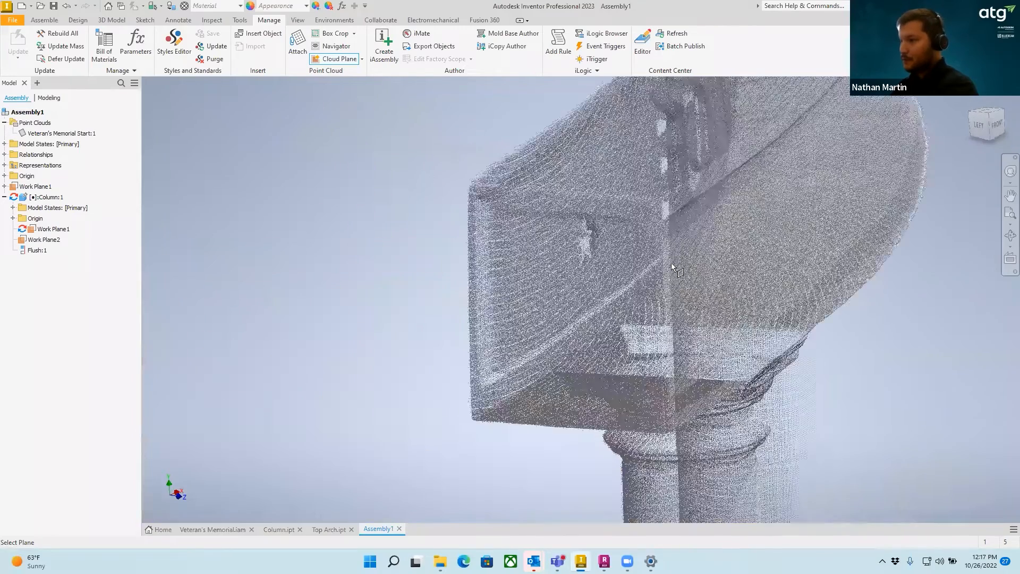
pyautogui.scroll(-5, 675, 263)
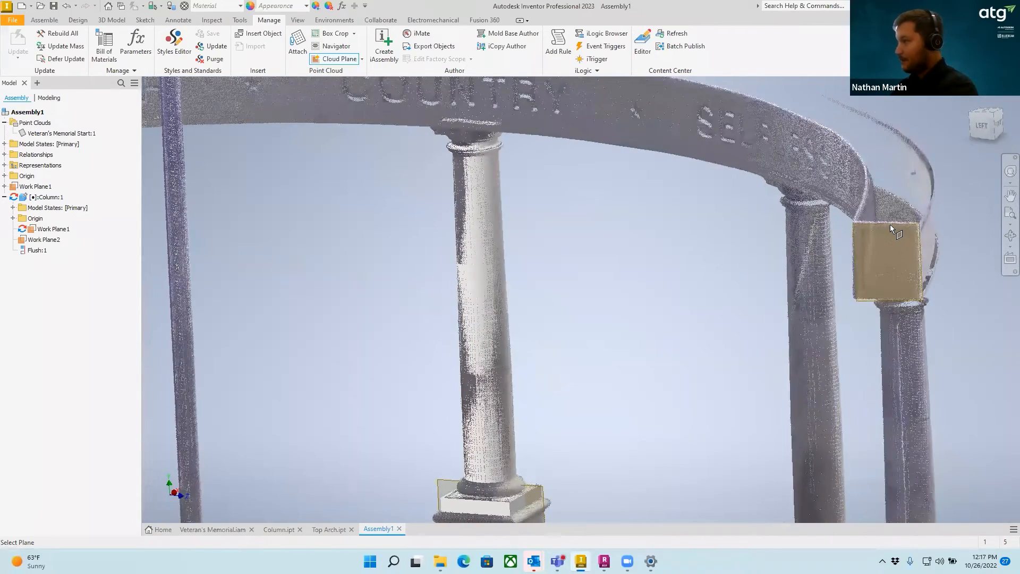
pyautogui.click(894, 227)
# Examine the new work plane's fit against the arch's end face and the neighbouring columns.
pyautogui.moveTo(904, 240); pyautogui.dragTo(884, 230, button='middle')
pyautogui.scroll(-5, 780, 241)
pyautogui.scroll(5, 818, 244)
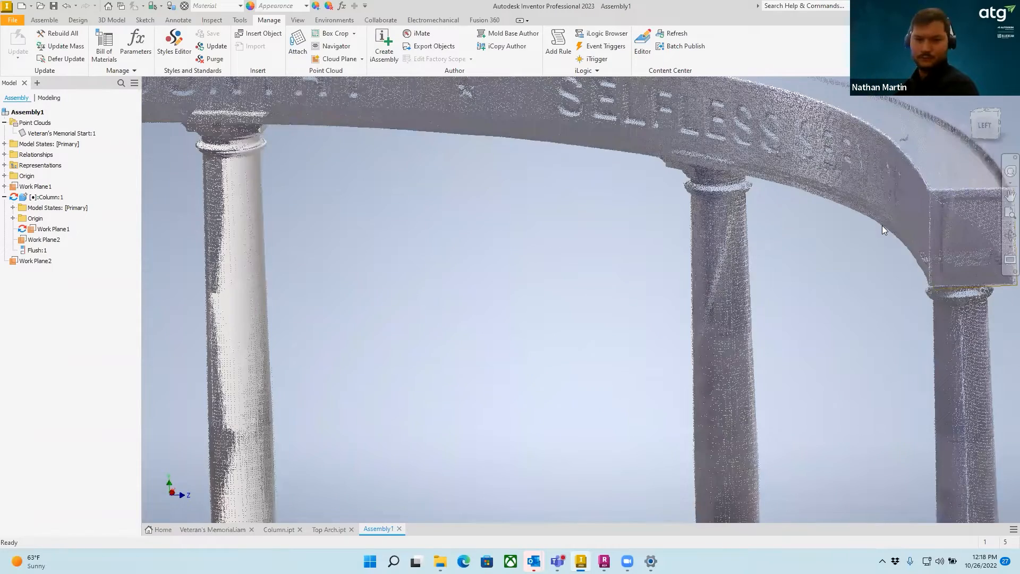
pyautogui.scroll(-3, 636, 290)
pyautogui.scroll(-3, 748, 253)
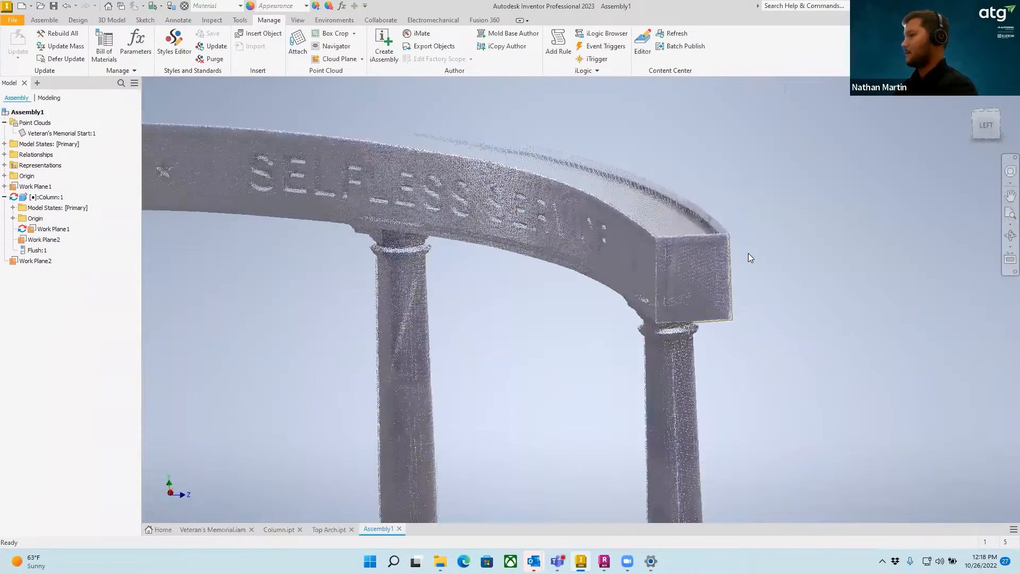
pyautogui.scroll(-5, 822, 276)
pyautogui.scroll(8, 822, 275)
pyautogui.moveTo(807, 231); pyautogui.dragTo(776, 306, button='middle')
pyautogui.scroll(2, 760, 297)
pyautogui.moveTo(728, 264); pyautogui.dragTo(598, 359, button='middle')
pyautogui.scroll(-7, 531, 323)
pyautogui.keyDown('shift'); pyautogui.moveTo(399, 287); pyautogui.dragTo(358, 274, button='middle'); pyautogui.keyUp('shift')
pyautogui.scroll(-3, 358, 265)
pyautogui.moveTo(383, 238); pyautogui.dragTo(451, 258, button='middle')
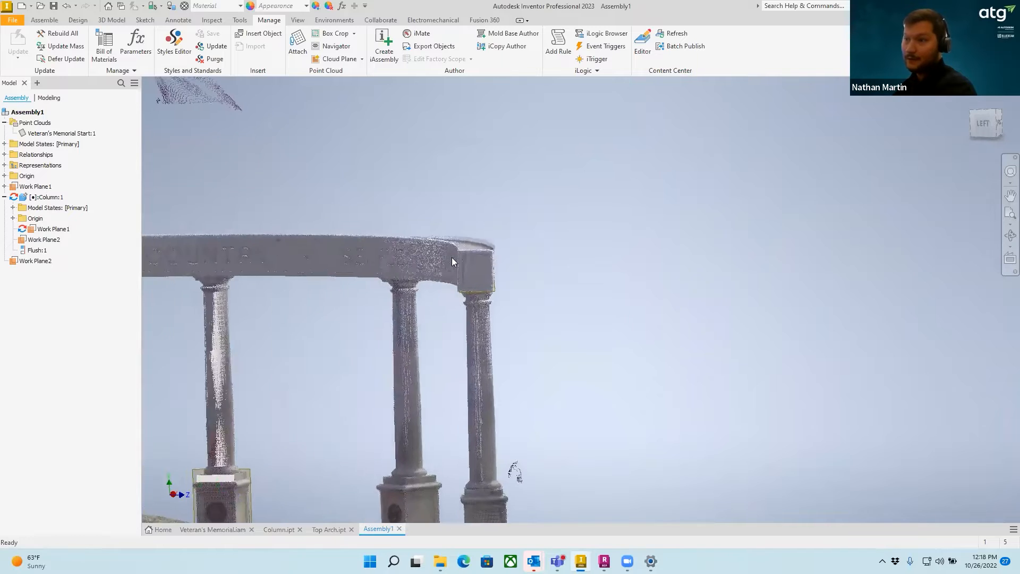
pyautogui.scroll(6, 447, 257)
pyautogui.moveTo(320, 159); pyautogui.dragTo(403, 162, button='middle')
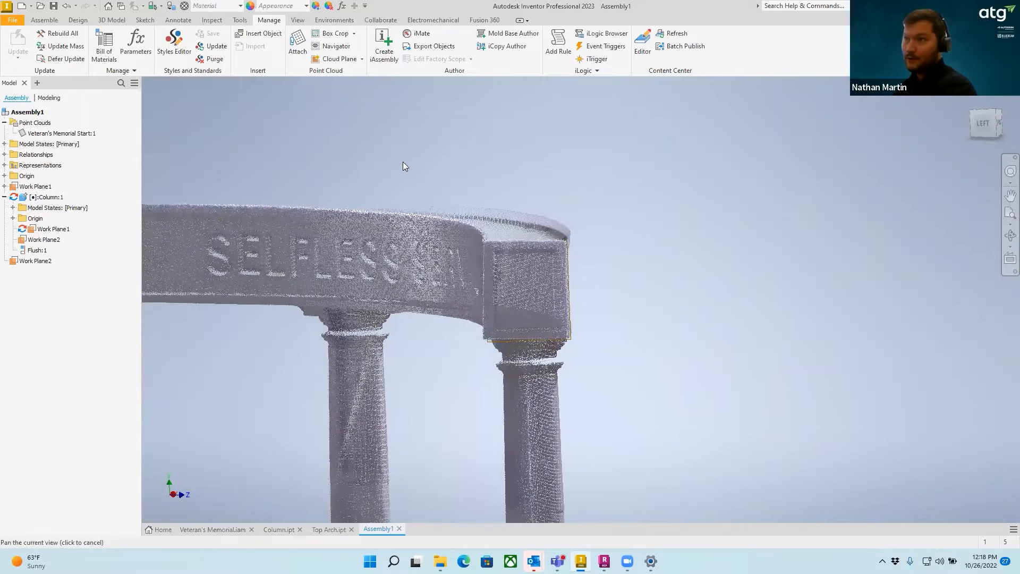
# Create an in-place Arch component from the Standard.ipt template in Inventor Files, constrained to the work plane on the arch's end face.
pyautogui.click(55, 21)
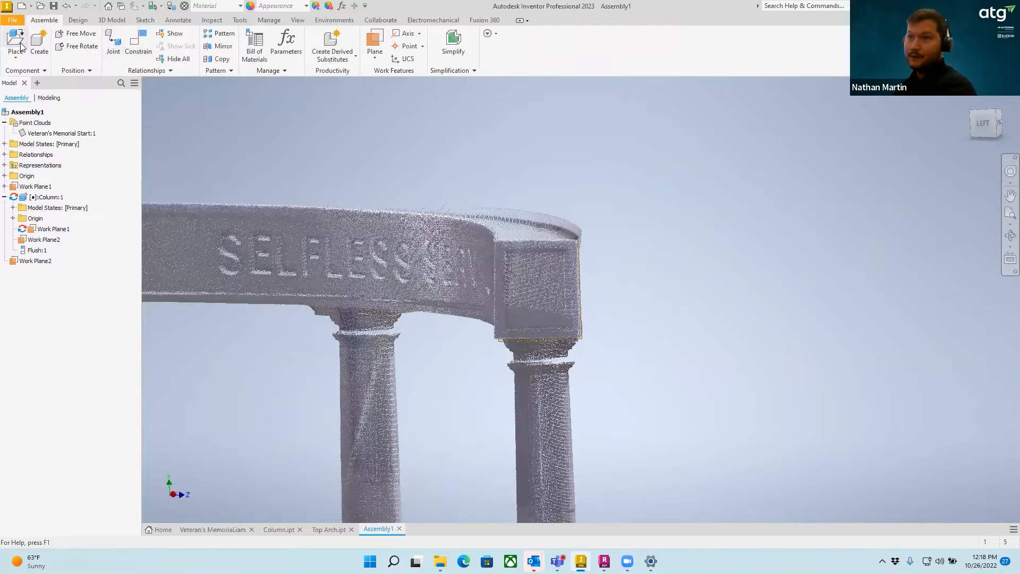
pyautogui.click(39, 41)
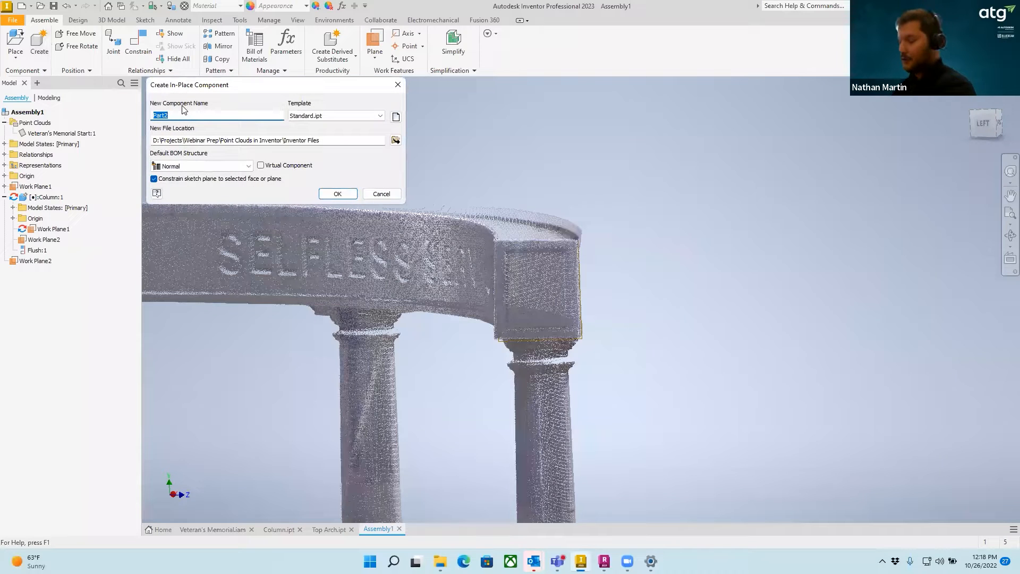
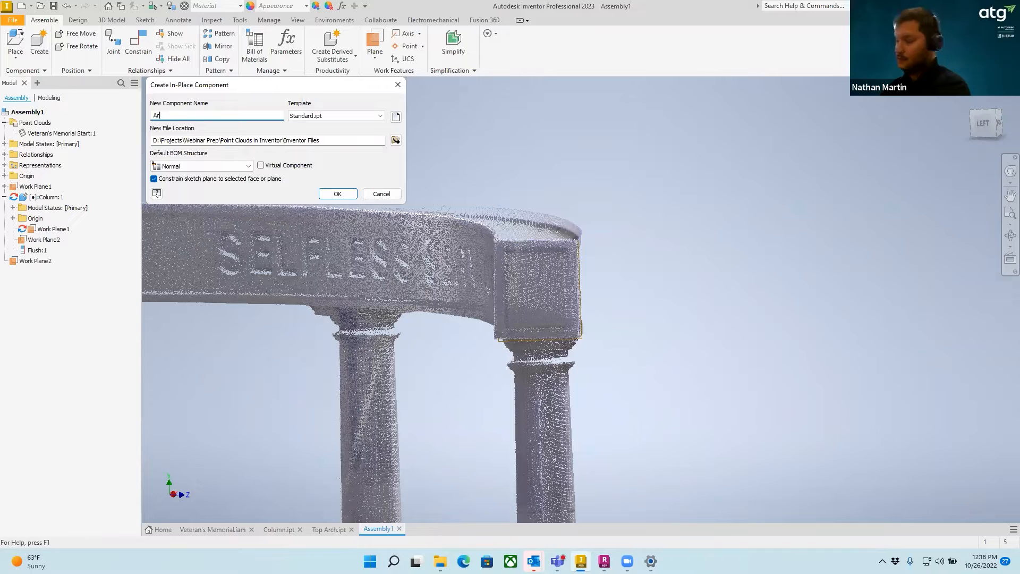
pyautogui.click(396, 140)
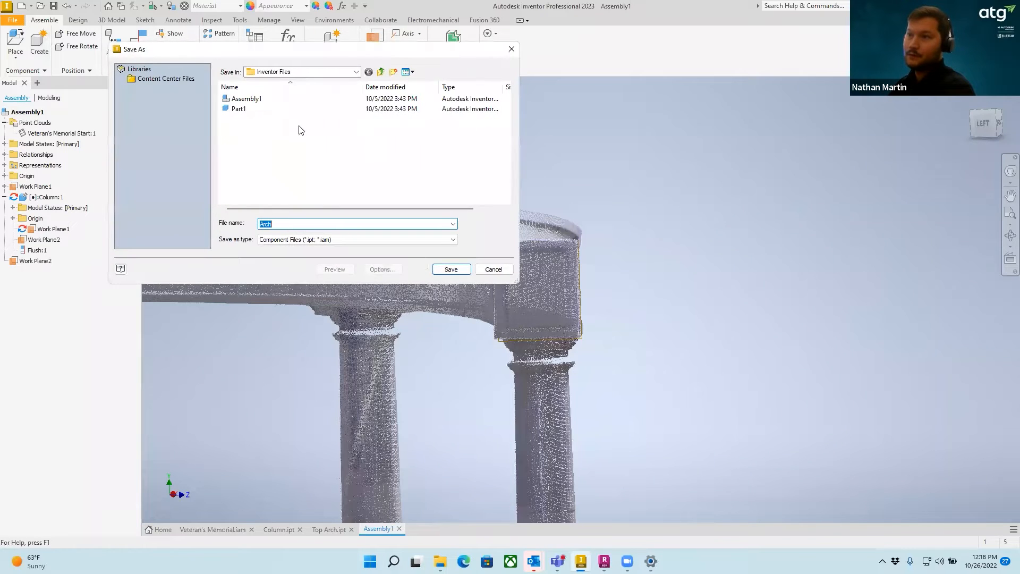
pyautogui.click(451, 269)
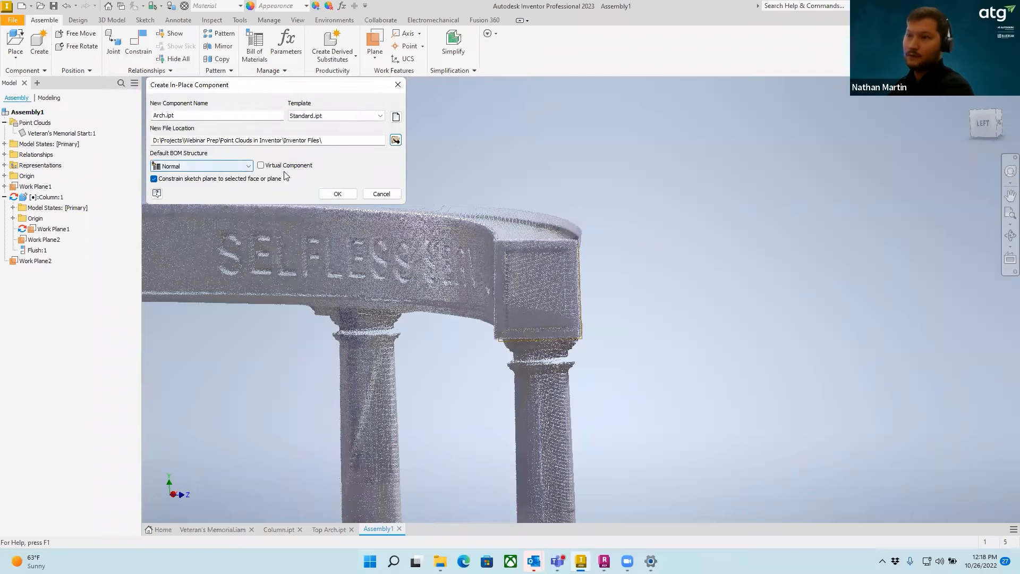
pyautogui.click(339, 194)
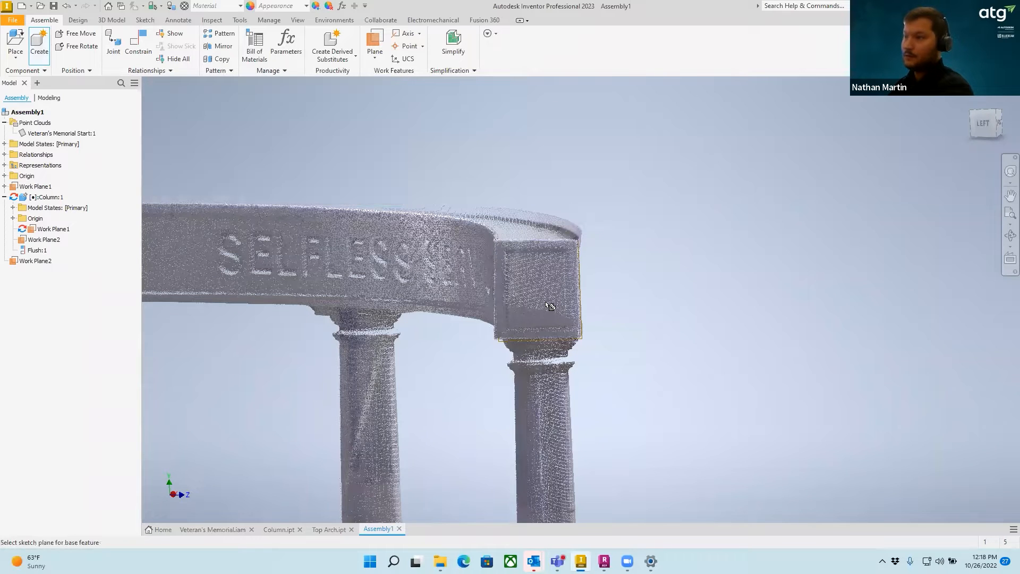
pyautogui.click(581, 314)
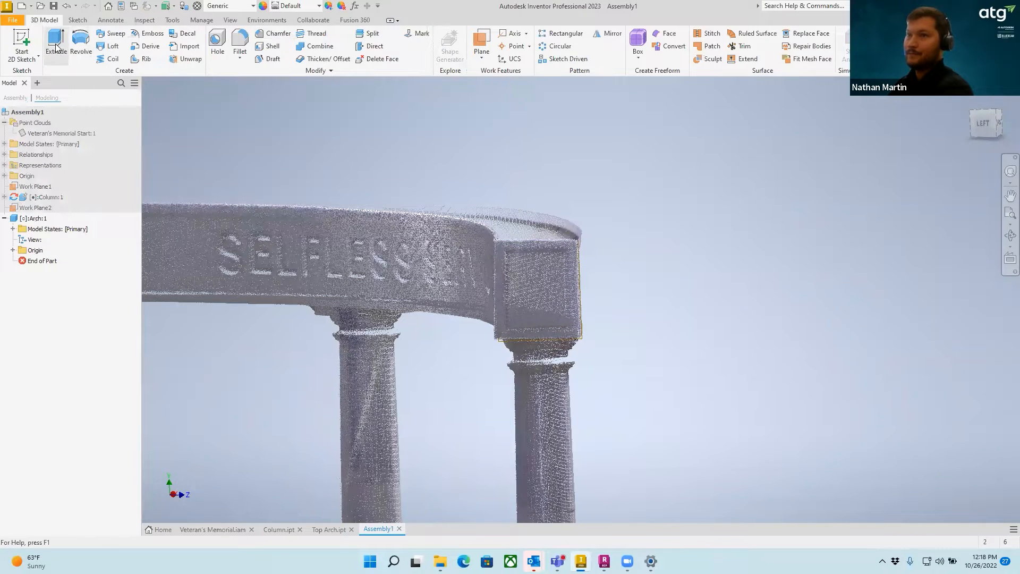
# Start a 2D sketch in the Arch part on the work plane at the beam's end face.
pyautogui.click(22, 51)
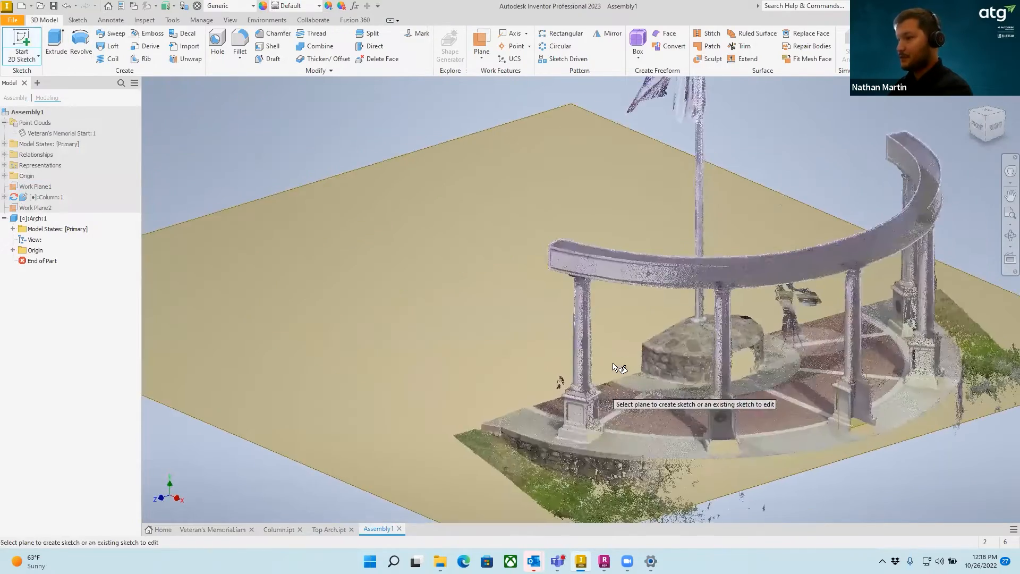
pyautogui.scroll(4, 478, 383)
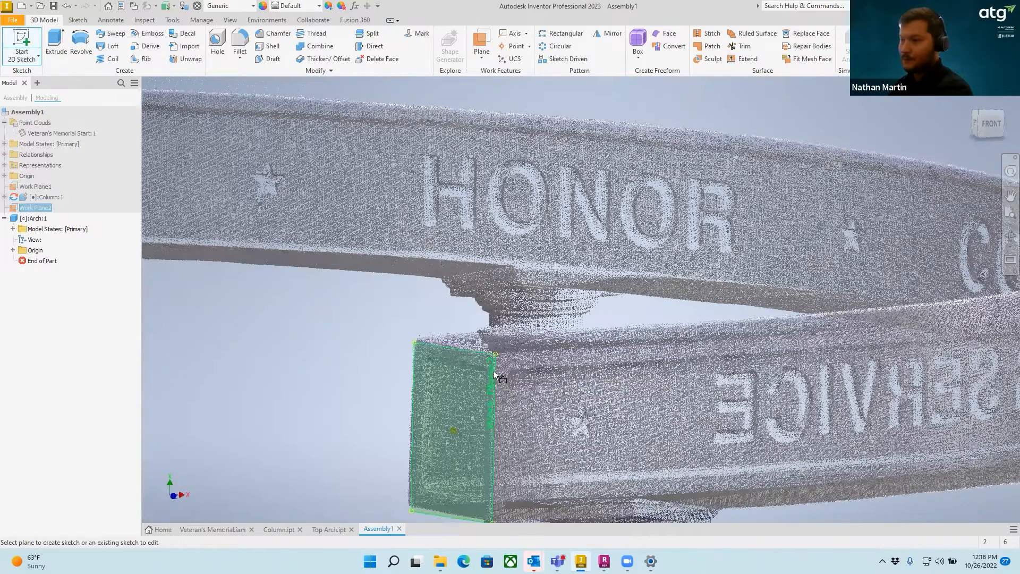
pyautogui.click(495, 376)
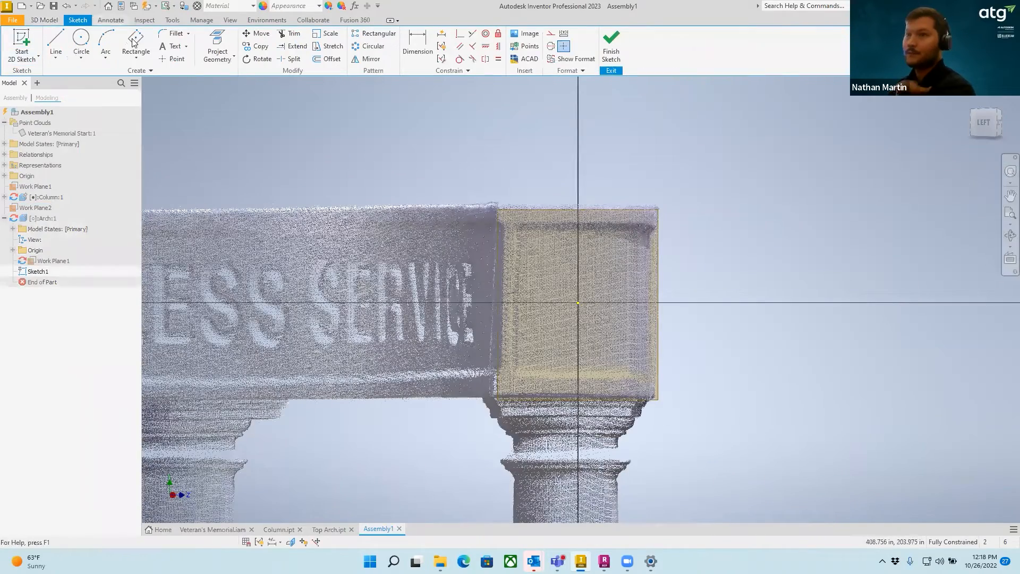
# Sketch a two-point rectangle tracing the outline of the arch's end face in the point cloud.
pyautogui.click(137, 56)
pyautogui.click(149, 81)
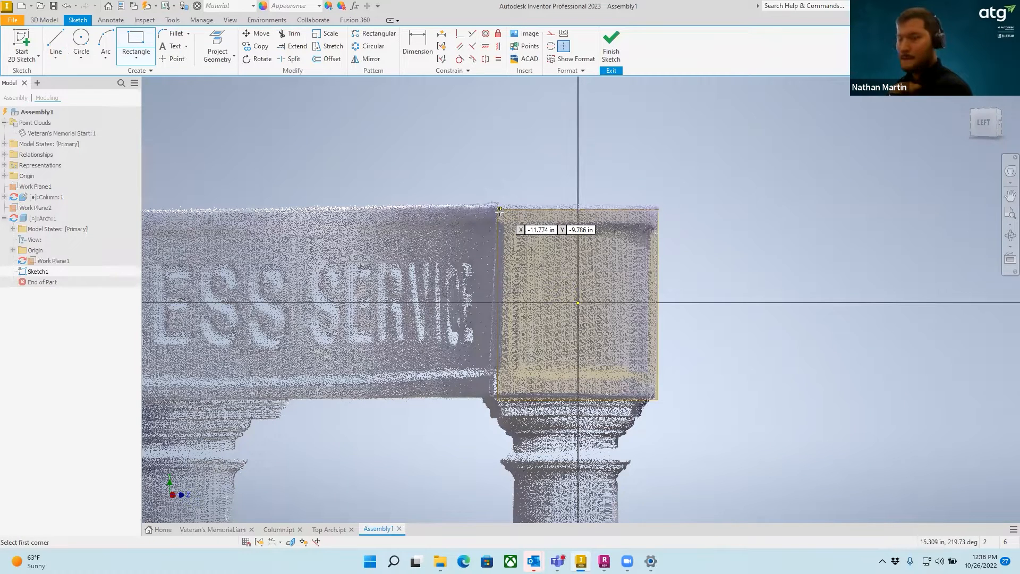
pyautogui.click(499, 206)
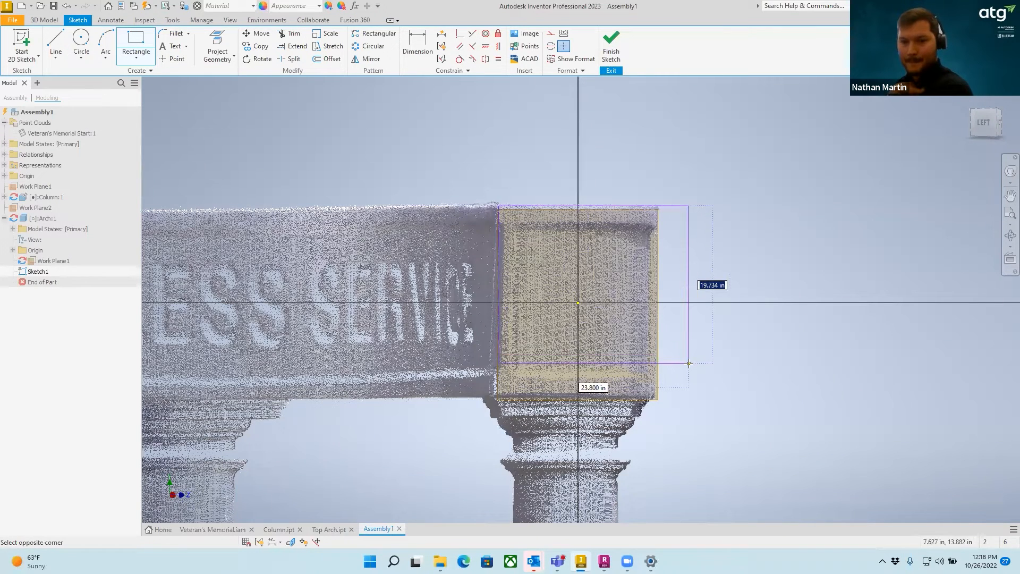
pyautogui.click(655, 398)
pyautogui.rightClick(699, 244)
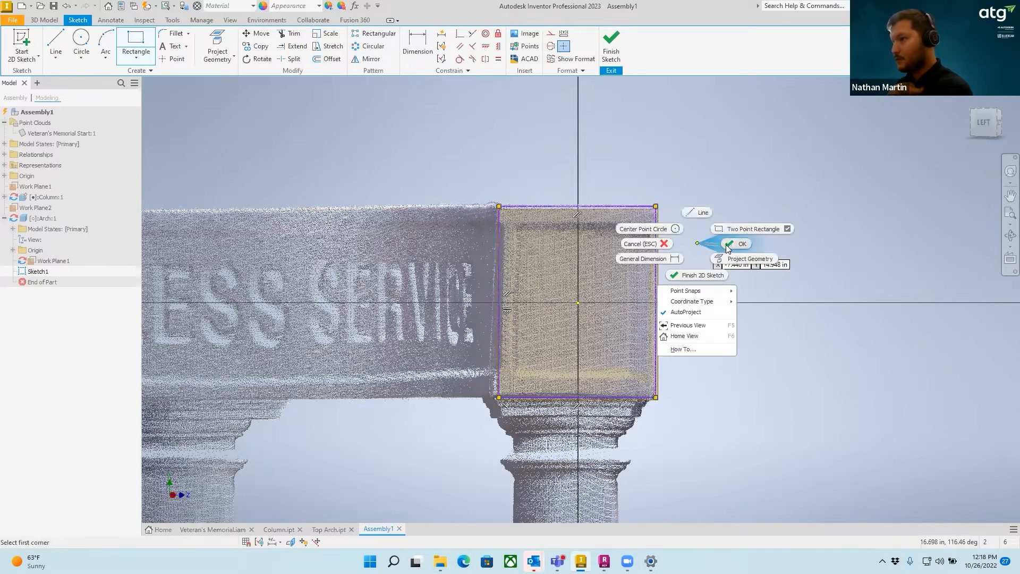
pyautogui.click(733, 244)
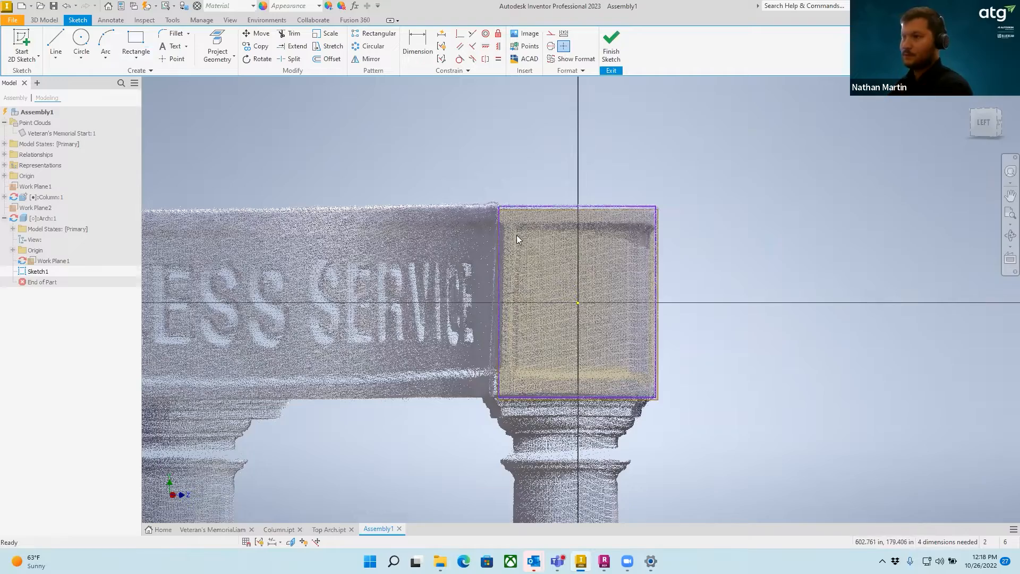
pyautogui.moveTo(501, 396); pyautogui.dragTo(498, 373)
# Examine the sketched rectangle against the whole memorial, finishing in the Left view.
pyautogui.scroll(-3, 755, 228)
pyautogui.moveTo(729, 245)
pyautogui.keyDown('shift'); pyautogui.mouseDown(button='middle')
pyautogui.moveTo(594, 330)
pyautogui.moveTo(604, 292)
pyautogui.mouseUp(button='middle'); pyautogui.keyUp('shift')
pyautogui.scroll(-4, 605, 292)
pyautogui.scroll(7, 593, 314)
pyautogui.keyDown('shift'); pyautogui.moveTo(571, 371); pyautogui.dragTo(587, 329, button='middle'); pyautogui.keyUp('shift')
pyautogui.click(984, 119)
pyautogui.scroll(-10, 638, 364)
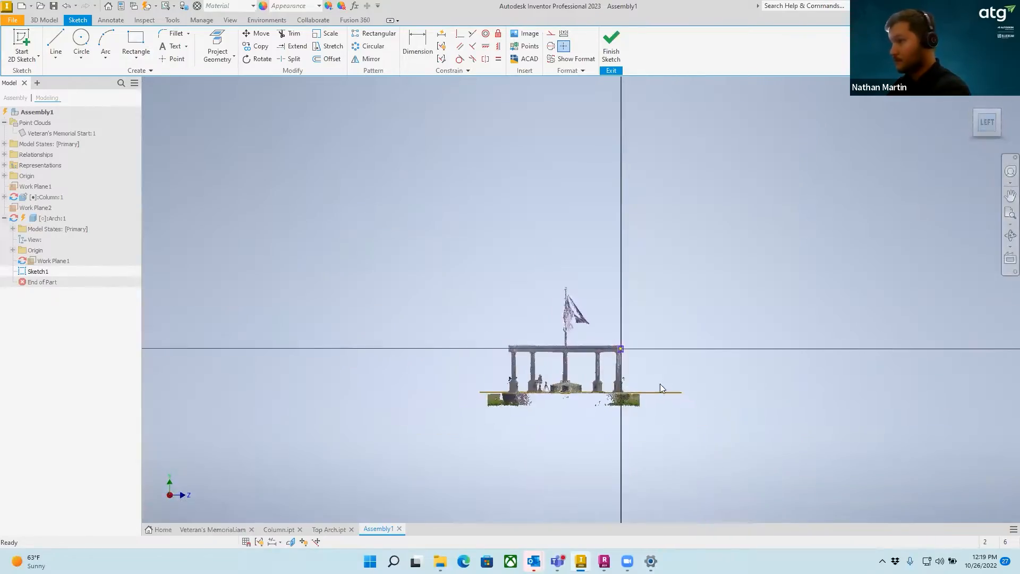
pyautogui.moveTo(781, 276); pyautogui.dragTo(962, 303, button='middle')
pyautogui.scroll(-8, 962, 303)
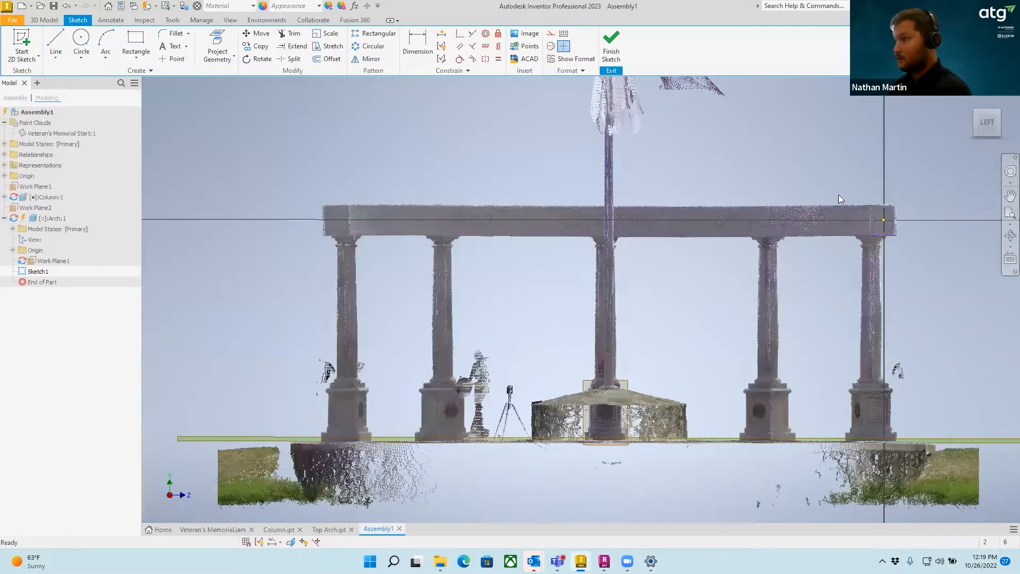
# Adjust the two vertical edges of the sketched rectangle to match the beam's end face in the point cloud.
pyautogui.scroll(6, 845, 201)
pyautogui.moveTo(956, 261); pyautogui.dragTo(861, 268, button='middle')
pyautogui.scroll(3, 862, 258)
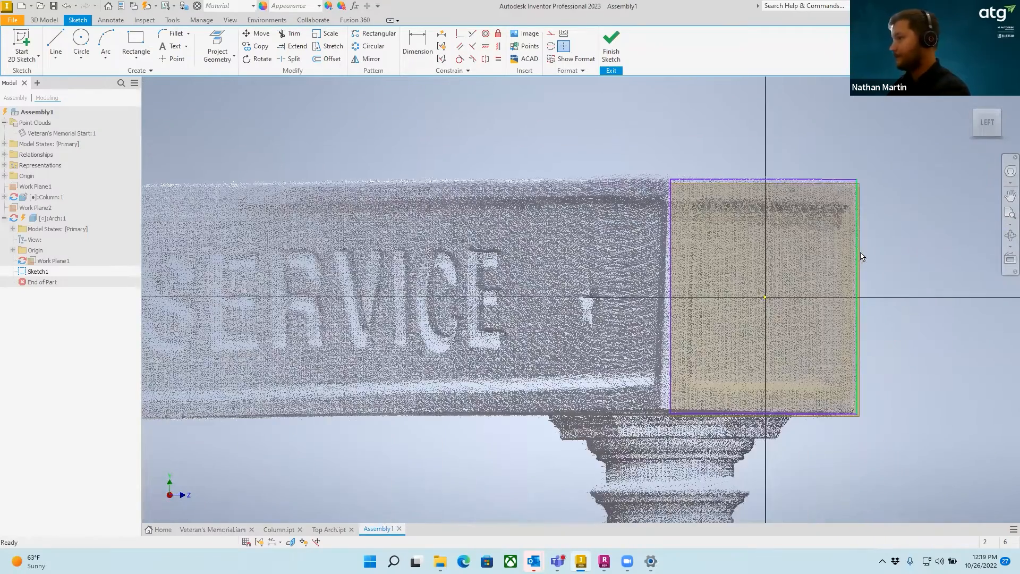
pyautogui.moveTo(863, 252); pyautogui.dragTo(861, 253)
pyautogui.moveTo(672, 343); pyautogui.dragTo(666, 344)
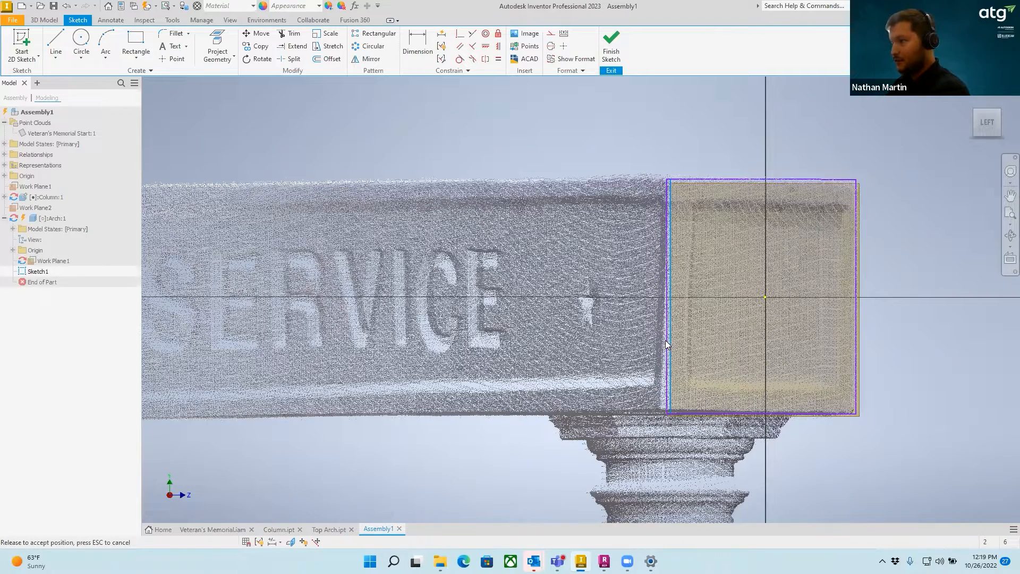
# Examine the adjusted rectangle against the beam end, its supporting column and the whole memorial in the Left view.
pyautogui.scroll(5, 657, 288)
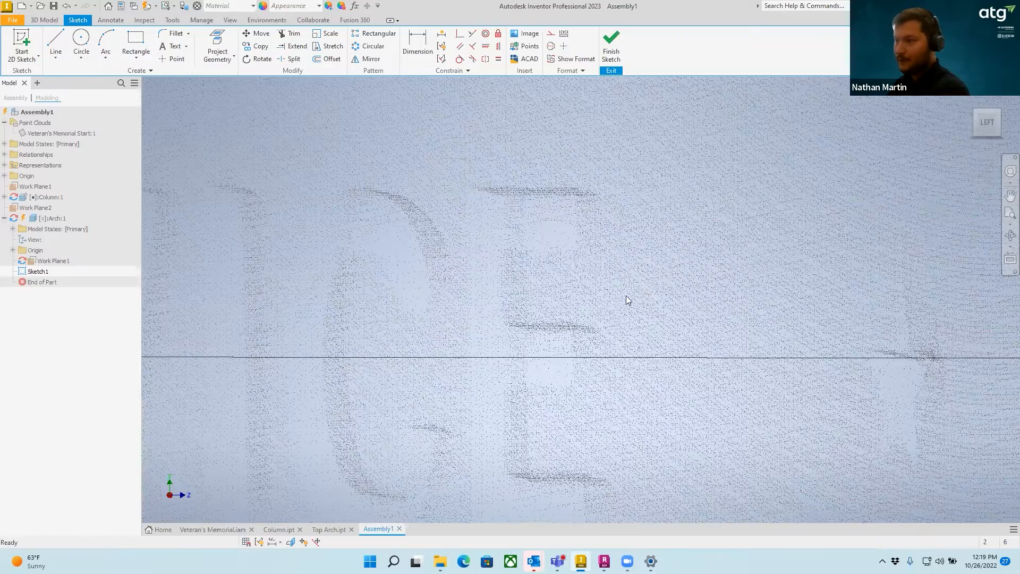
pyautogui.moveTo(645, 263); pyautogui.dragTo(774, 233, button='middle')
pyautogui.click(829, 216)
pyautogui.moveTo(620, 261); pyautogui.dragTo(673, 261, button='middle')
pyautogui.scroll(3, 671, 260)
pyautogui.scroll(-1, 615, 260)
pyautogui.scroll(4, 413, 324)
pyautogui.moveTo(409, 323); pyautogui.dragTo(467, 318, button='middle')
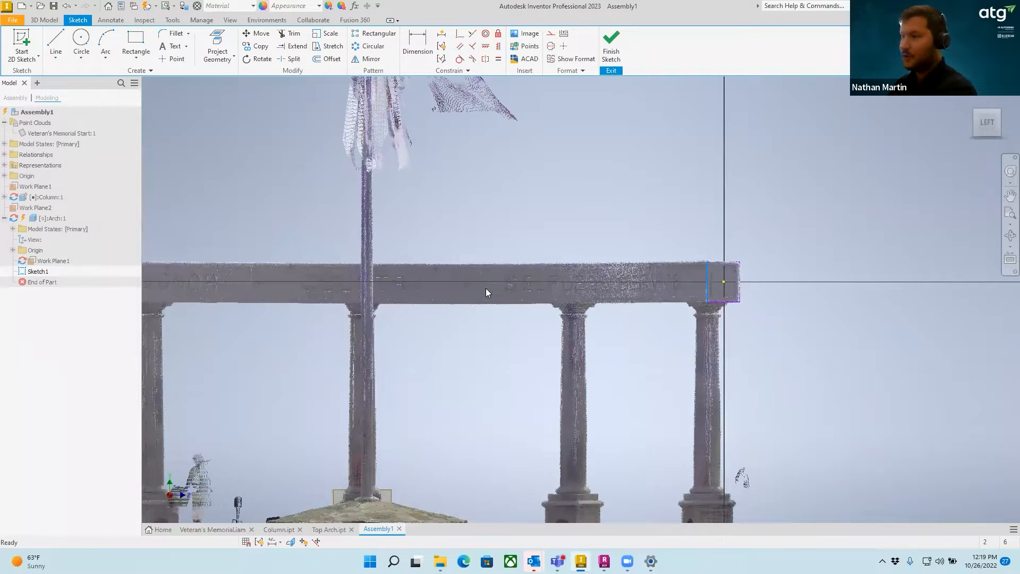
pyautogui.scroll(5, 651, 284)
pyautogui.scroll(-6, 664, 291)
pyautogui.moveTo(697, 251); pyautogui.dragTo(732, 265, button='middle')
pyautogui.scroll(-3, 733, 269)
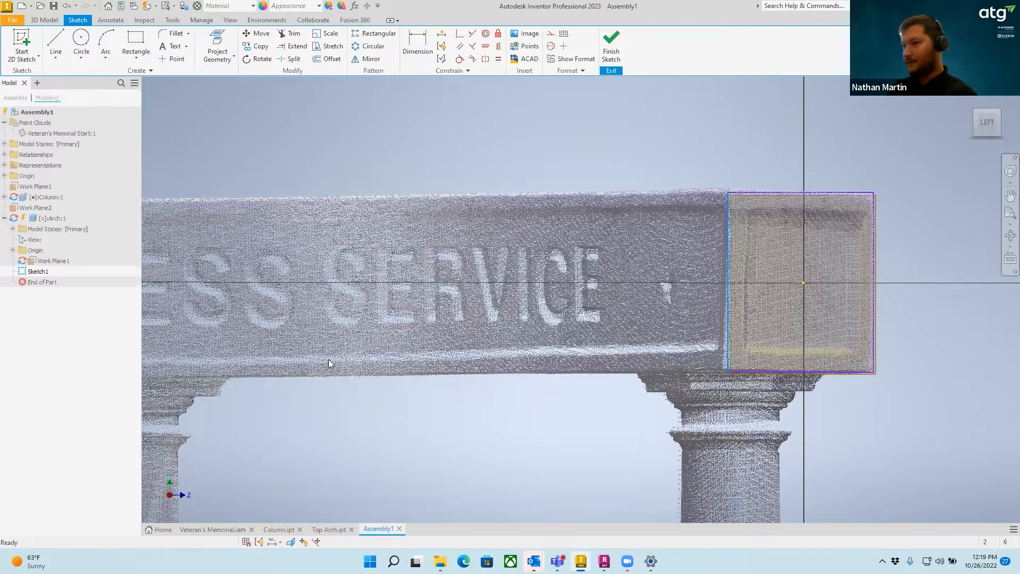
pyautogui.moveTo(750, 227)
pyautogui.mouseDown(button='middle')
pyautogui.moveTo(766, 201)
pyautogui.moveTo(679, 213)
pyautogui.mouseUp(button='middle')
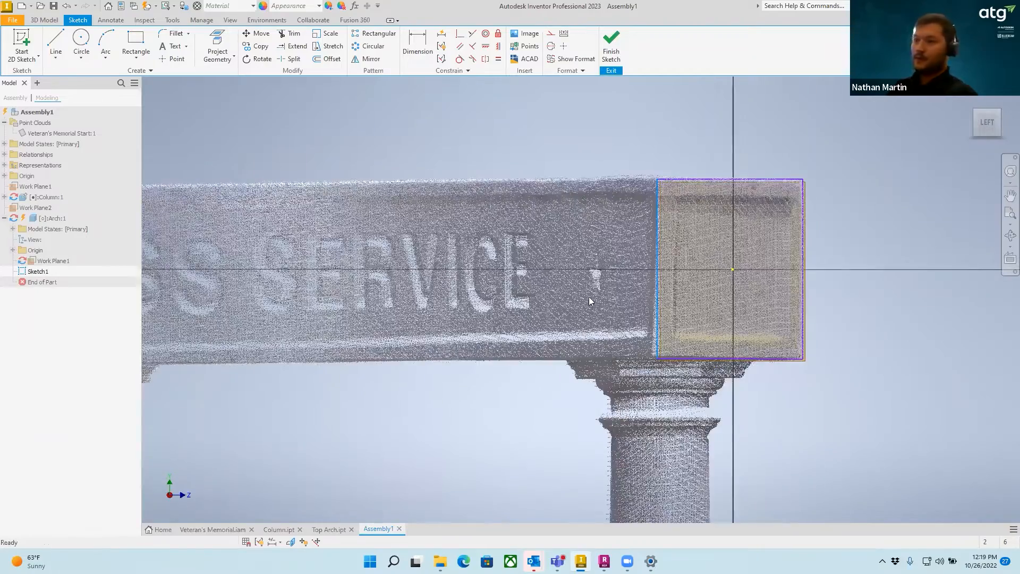
pyautogui.scroll(3, 589, 303)
pyautogui.scroll(-5, 589, 303)
pyautogui.moveTo(620, 349); pyautogui.dragTo(546, 200, button='middle')
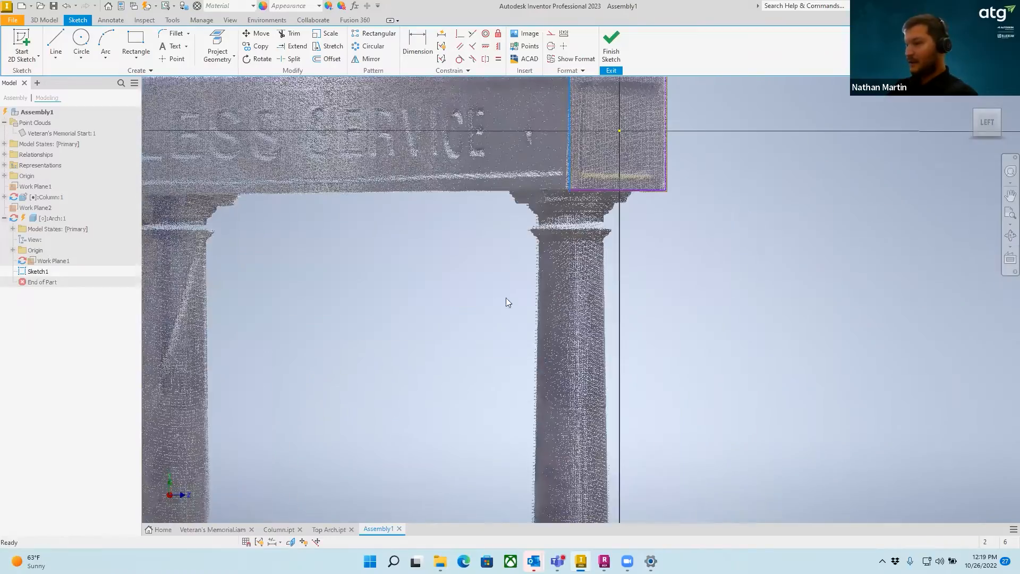
pyautogui.moveTo(498, 319); pyautogui.dragTo(672, 207, button='middle')
pyautogui.scroll(4, 667, 224)
pyautogui.scroll(-5, 668, 225)
pyautogui.scroll(-5, 642, 313)
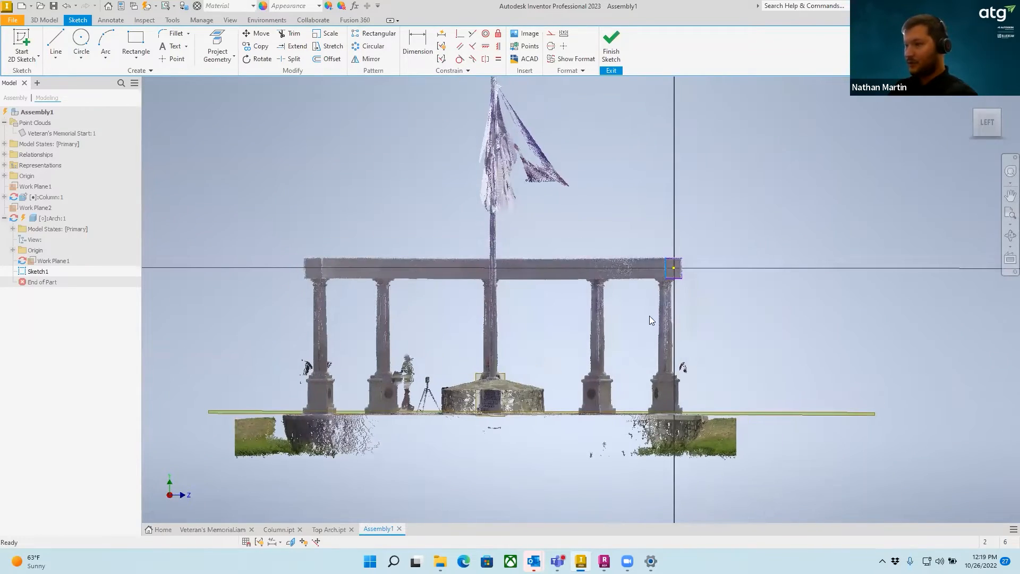
pyautogui.scroll(-4, 687, 248)
pyautogui.scroll(8, 682, 248)
pyautogui.moveTo(717, 304); pyautogui.dragTo(622, 258, button='middle')
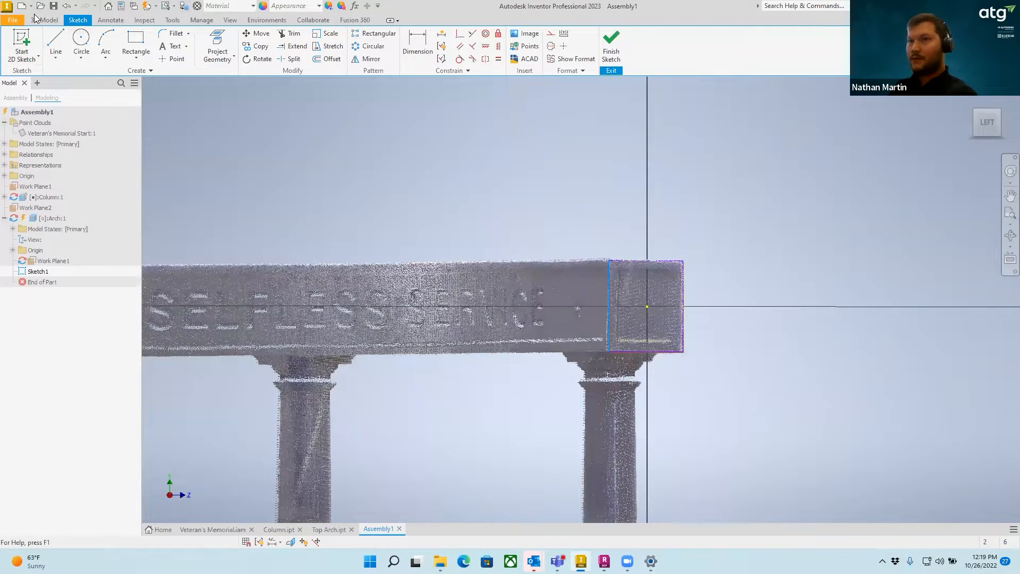
# Finish the rectangle sketch and bring up the curved arch in the Top view, with the Arch part's origin planes listed.
pyautogui.click(614, 50)
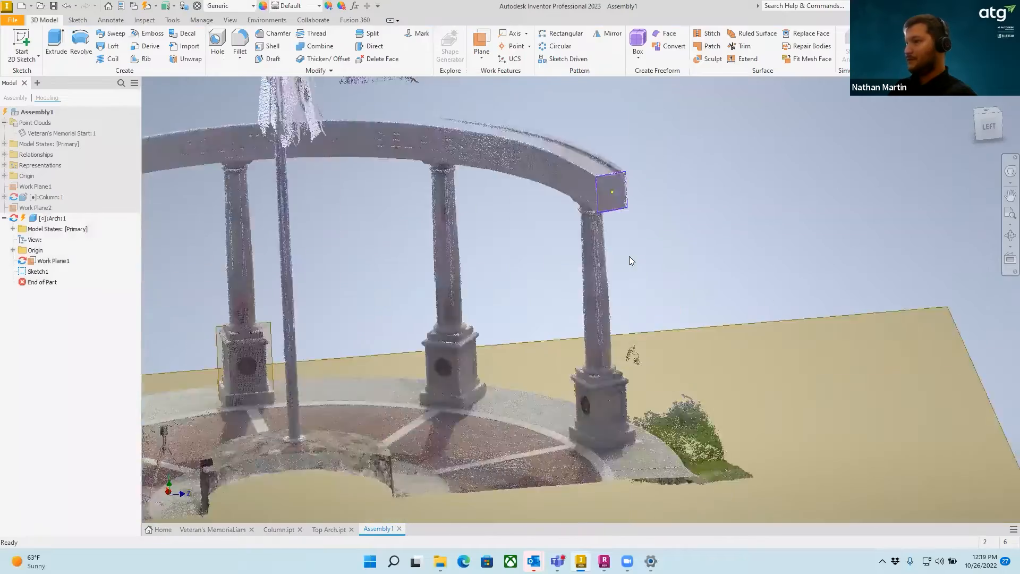
pyautogui.click(987, 113)
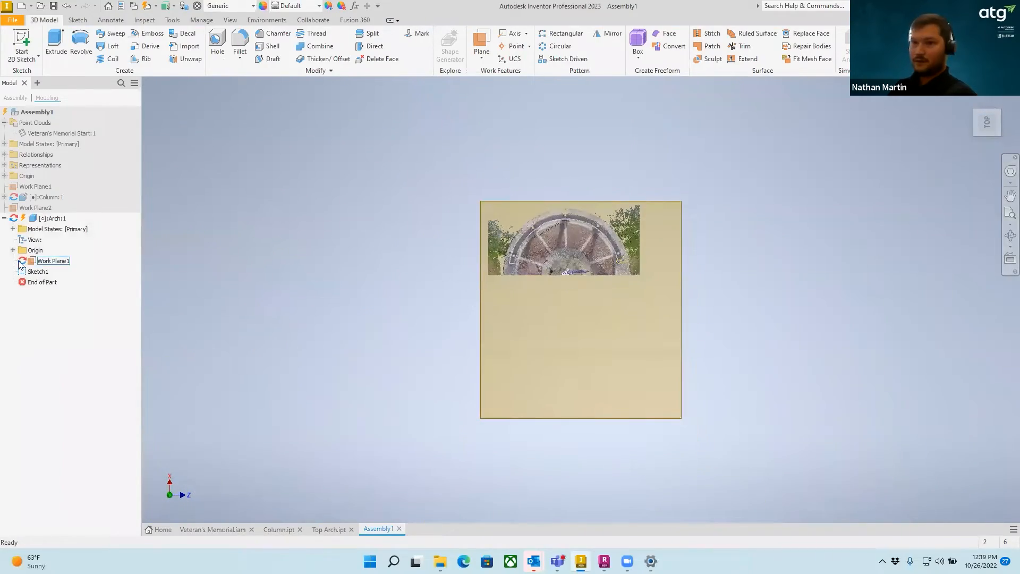
pyautogui.click(13, 251)
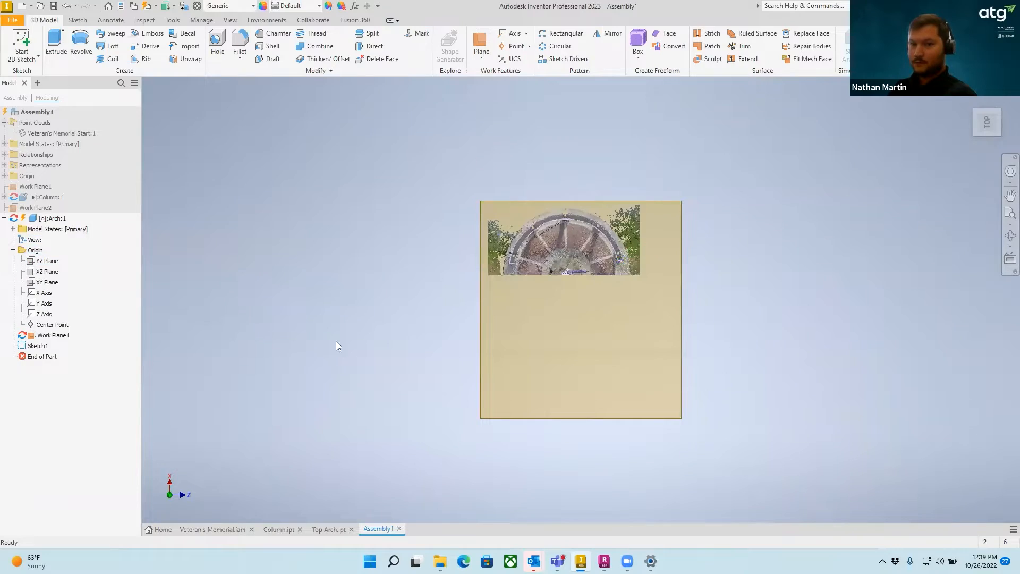
pyautogui.scroll(7, 537, 314)
pyautogui.scroll(-6, 728, 212)
pyautogui.moveTo(728, 213); pyautogui.dragTo(659, 320, button='middle')
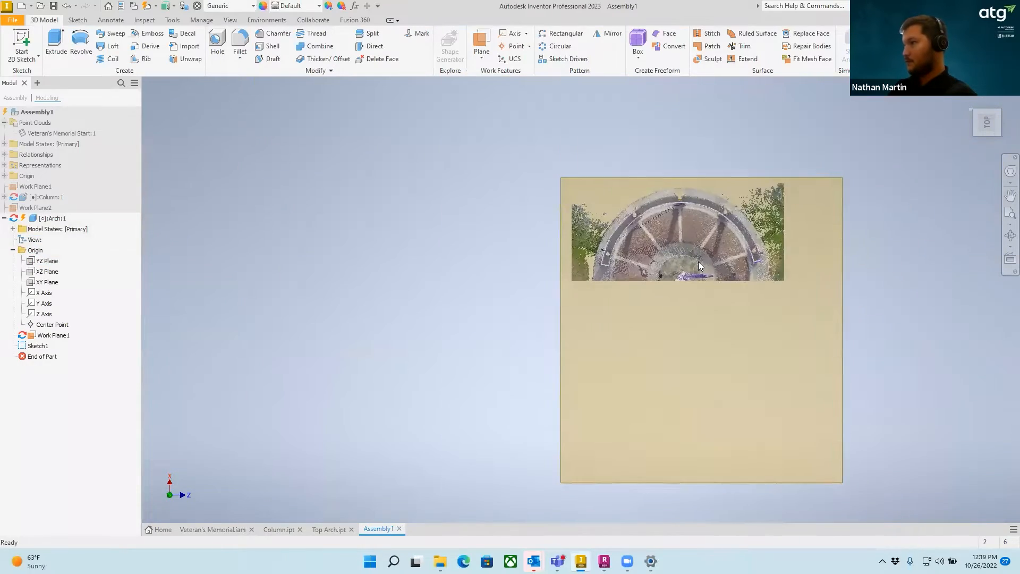
pyautogui.scroll(1, 702, 257)
pyautogui.scroll(6, 702, 257)
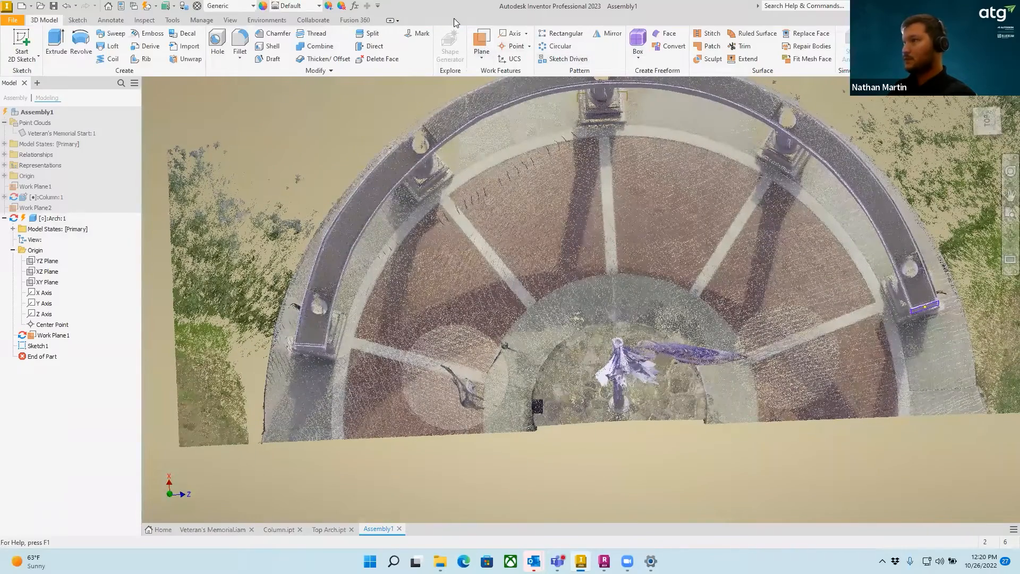
# Examine the arch's end face, its underside and the Arch part's work plane against the point cloud from below.
pyautogui.click(202, 20)
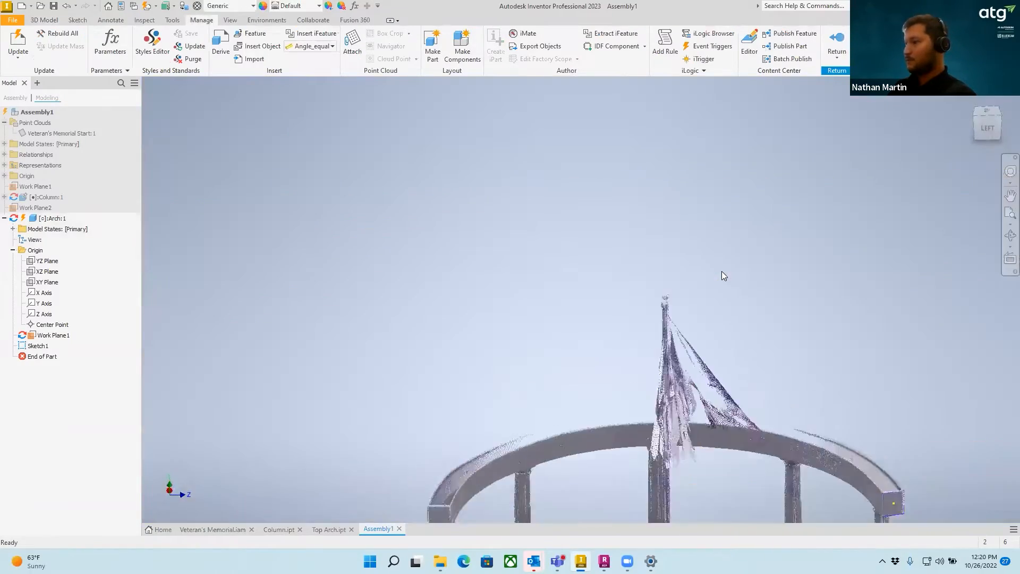
pyautogui.scroll(-2, 722, 271)
pyautogui.keyDown('shift'); pyautogui.moveTo(722, 271); pyautogui.dragTo(759, 367, button='middle'); pyautogui.keyUp('shift')
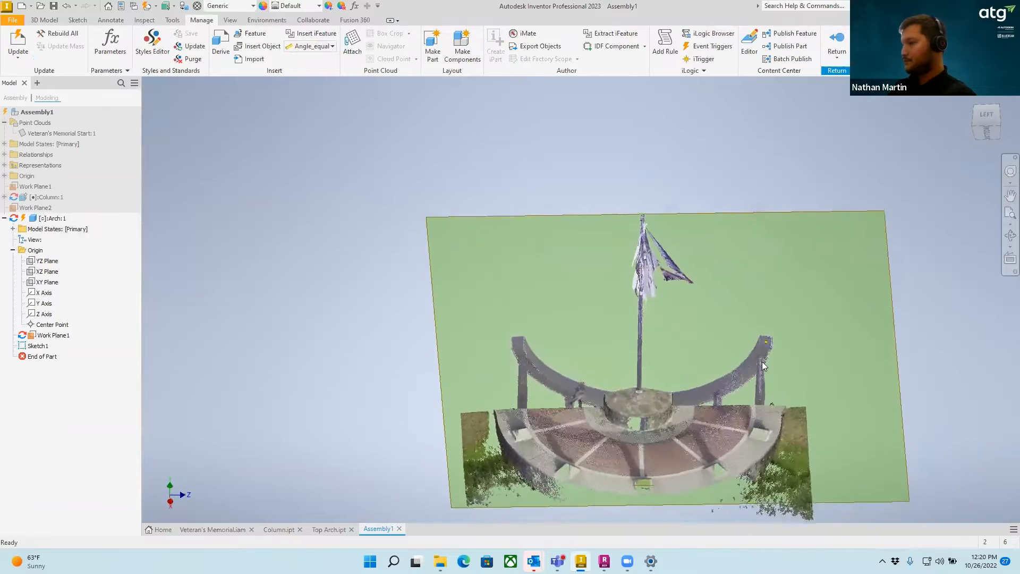
pyautogui.scroll(-2, 759, 367)
pyautogui.scroll(5, 759, 366)
pyautogui.scroll(3, 736, 370)
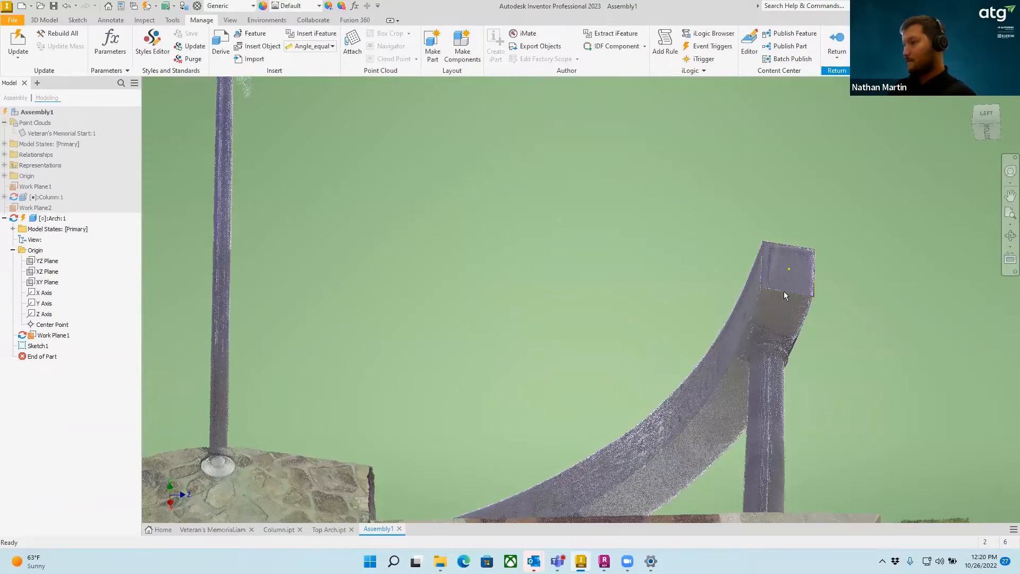
pyautogui.scroll(4, 784, 292)
pyautogui.moveTo(815, 244); pyautogui.dragTo(605, 298, button='middle')
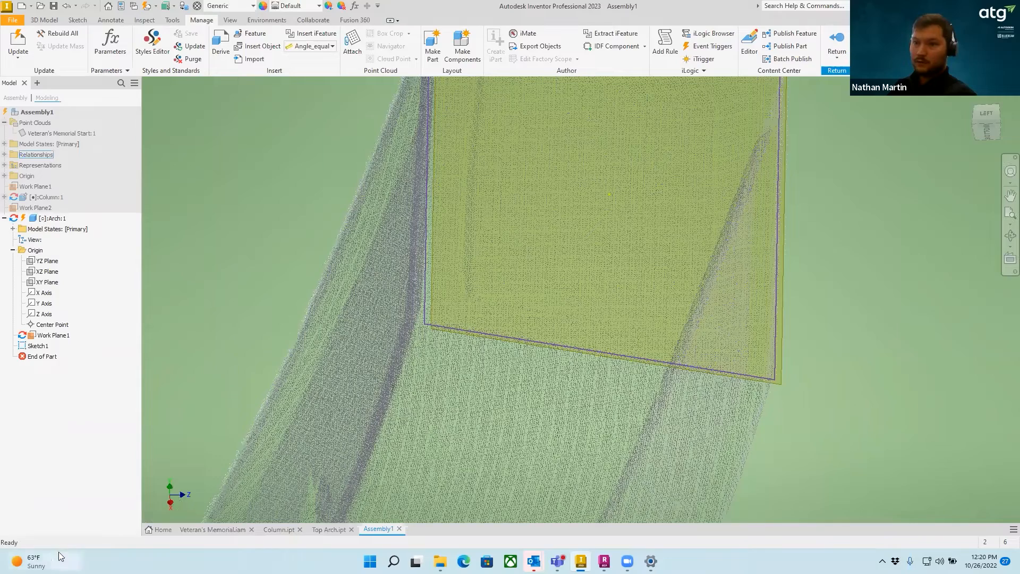
pyautogui.click(43, 337)
pyautogui.press('pageup')
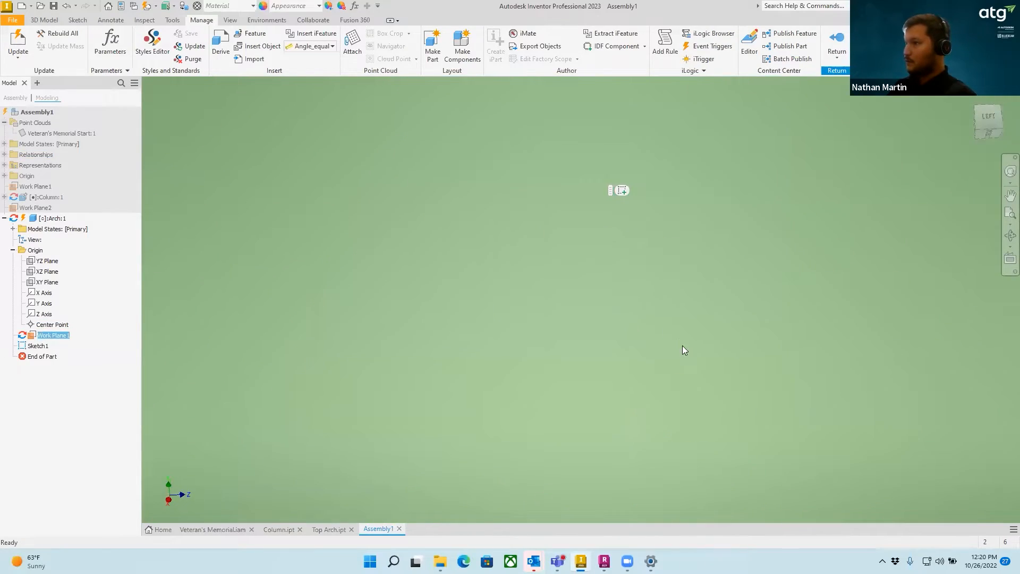
pyautogui.moveTo(685, 350); pyautogui.dragTo(700, 263, button='middle')
pyautogui.scroll(2, 728, 358)
pyautogui.scroll(-1, 727, 359)
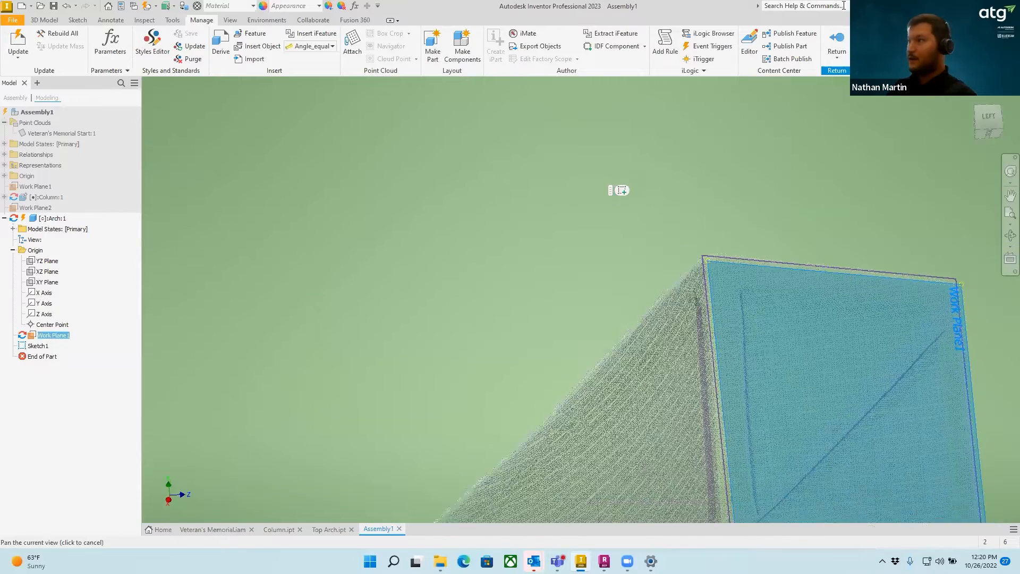
# Return to the assembly and create a cloud plane on the underside of the arch beam near its end.
pyautogui.click(837, 42)
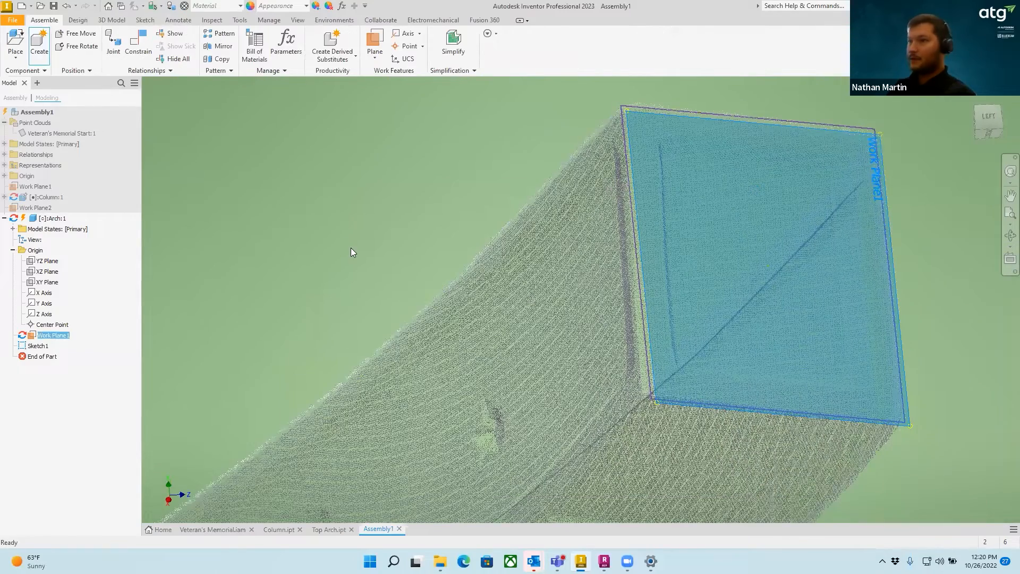
pyautogui.click(380, 56)
pyautogui.click(270, 21)
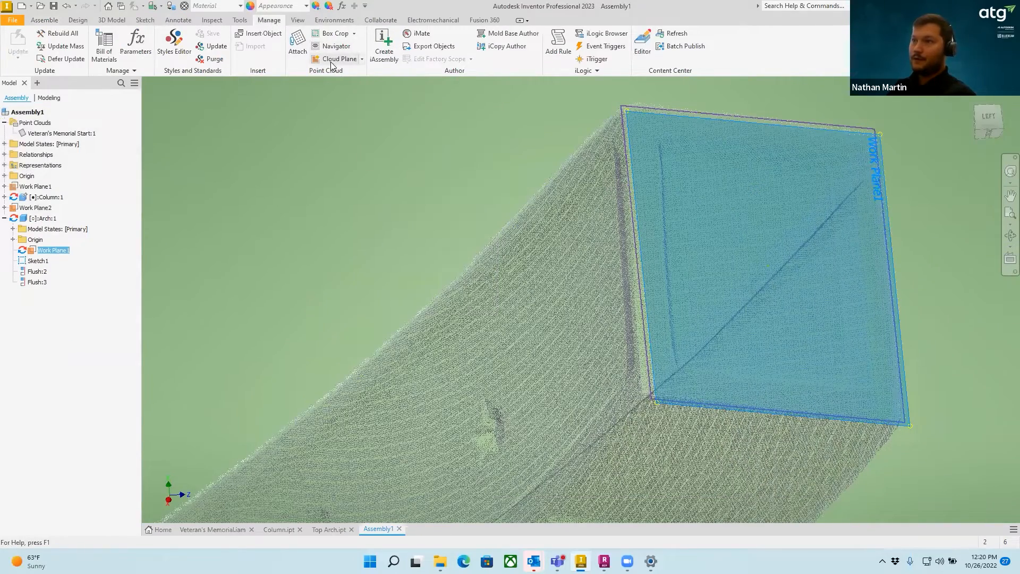
pyautogui.click(336, 59)
pyautogui.moveTo(683, 385); pyautogui.dragTo(691, 235, button='middle')
pyautogui.scroll(-5, 691, 228)
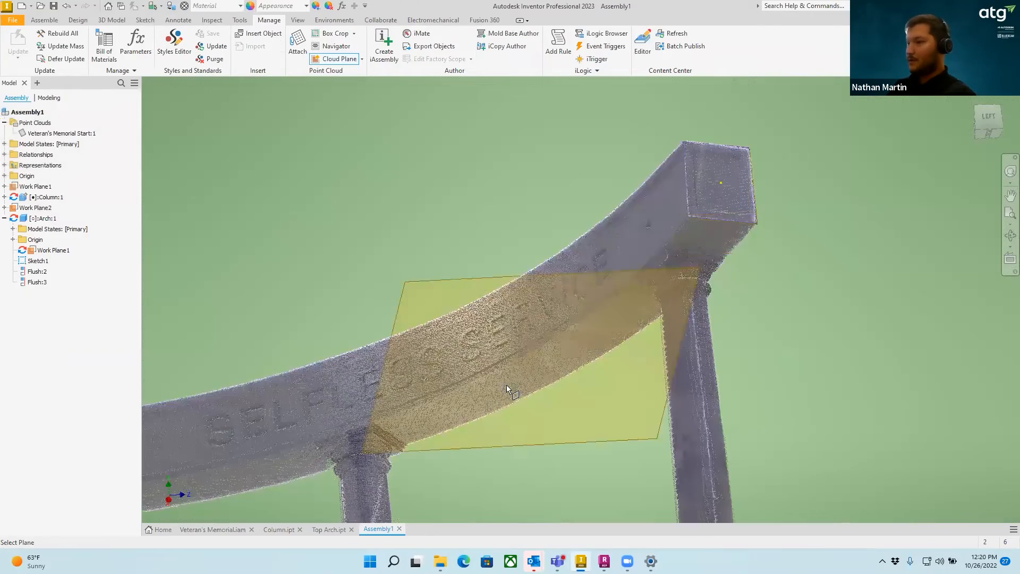
pyautogui.keyDown('shift'); pyautogui.moveTo(601, 329); pyautogui.dragTo(749, 174, button='middle'); pyautogui.keyUp('shift')
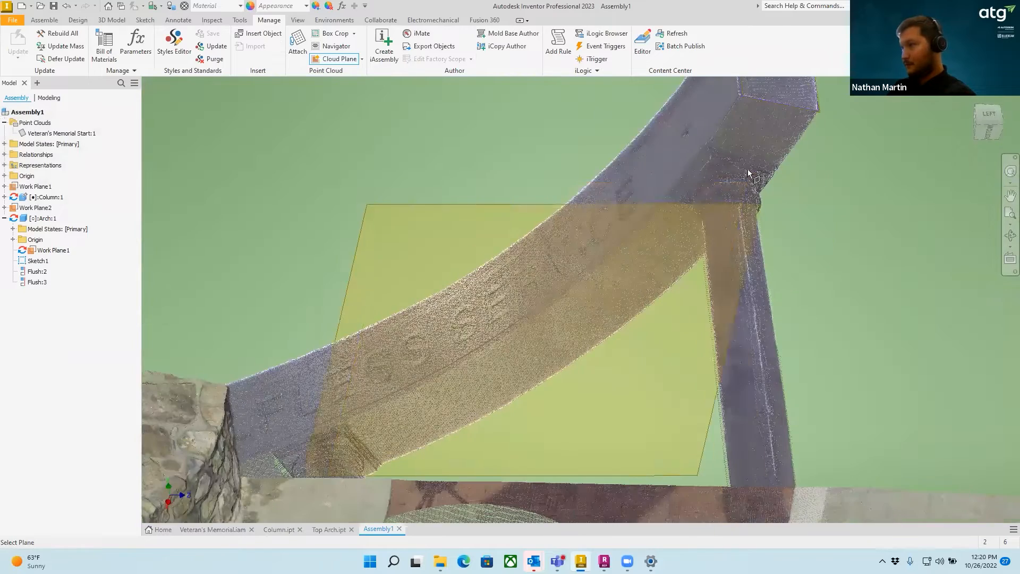
pyautogui.click(785, 121)
pyautogui.keyDown('shift'); pyautogui.moveTo(790, 122); pyautogui.dragTo(569, 21, button='middle'); pyautogui.keyUp('shift')
pyautogui.scroll(-6, 715, 279)
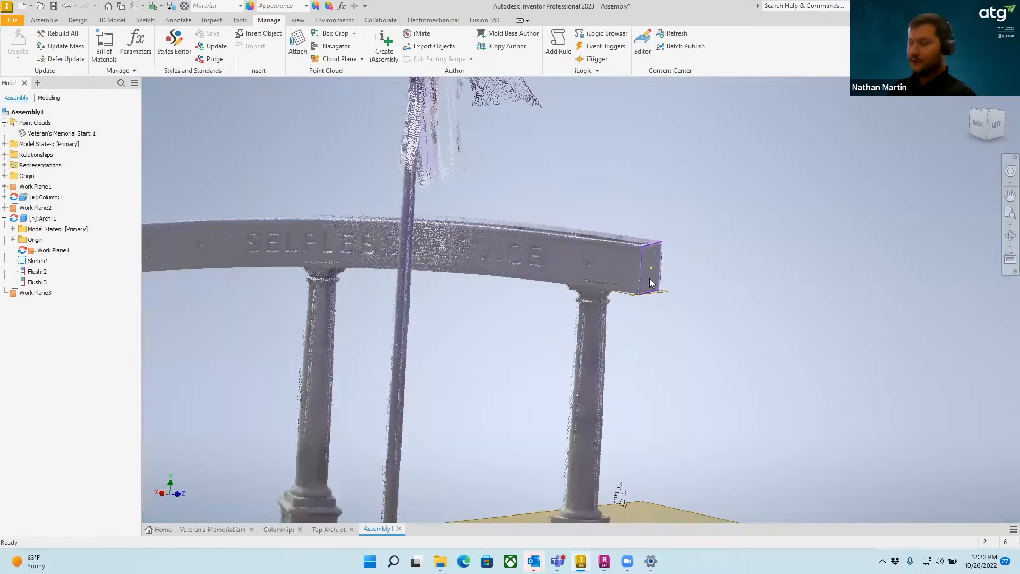
# Open the Arch component for in-place editing.
pyautogui.scroll(5, 717, 293)
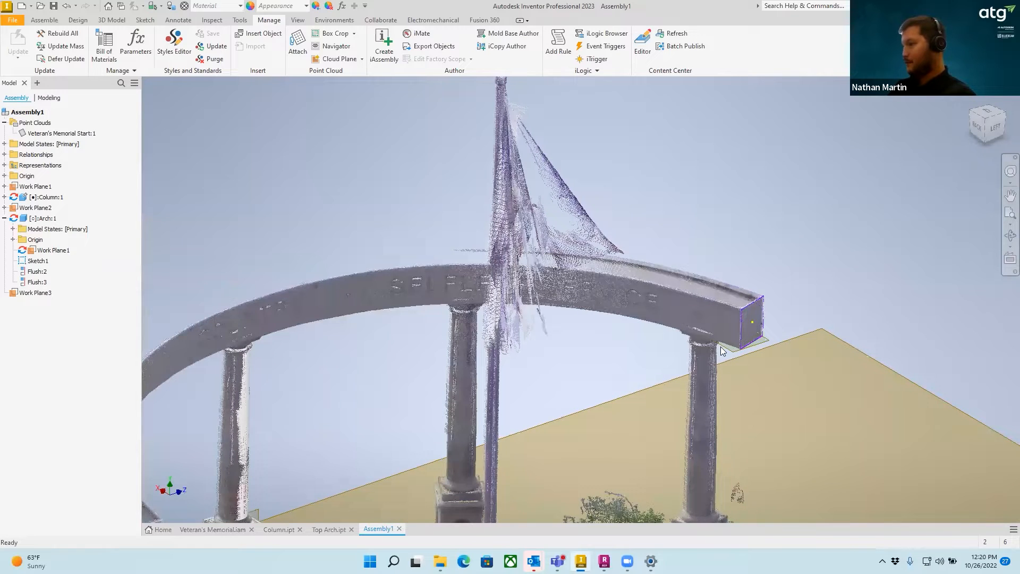
pyautogui.keyDown('shift'); pyautogui.moveTo(723, 351); pyautogui.dragTo(697, 349, button='middle'); pyautogui.keyUp('shift')
pyautogui.click(42, 218)
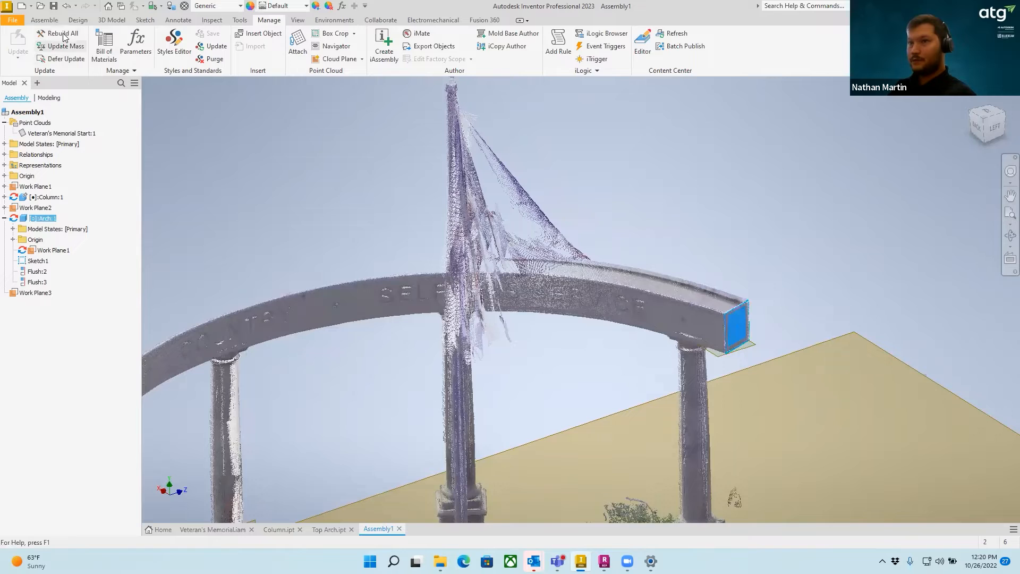
pyautogui.click(45, 20)
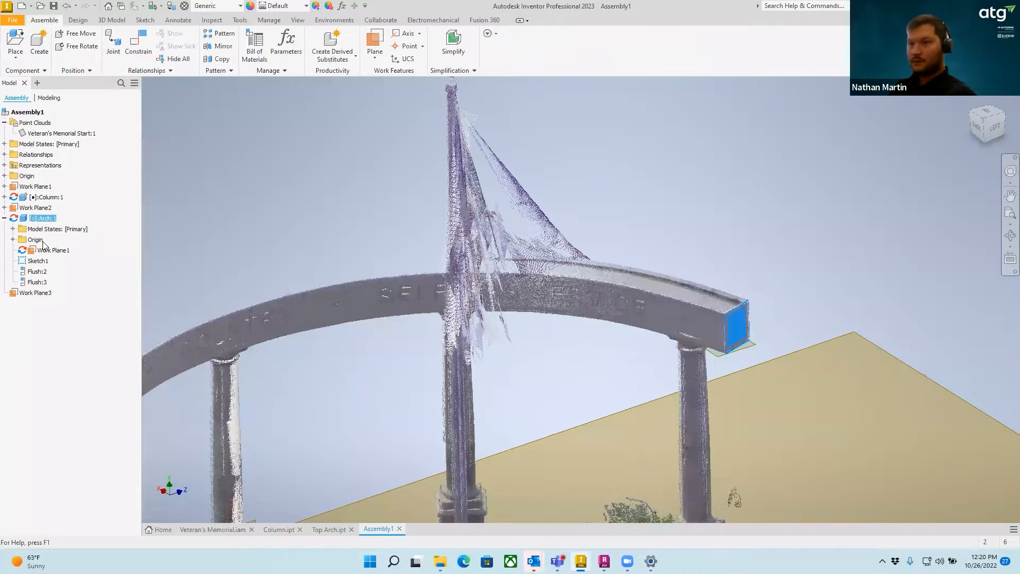
pyautogui.click(30, 220)
pyautogui.rightClick(30, 220)
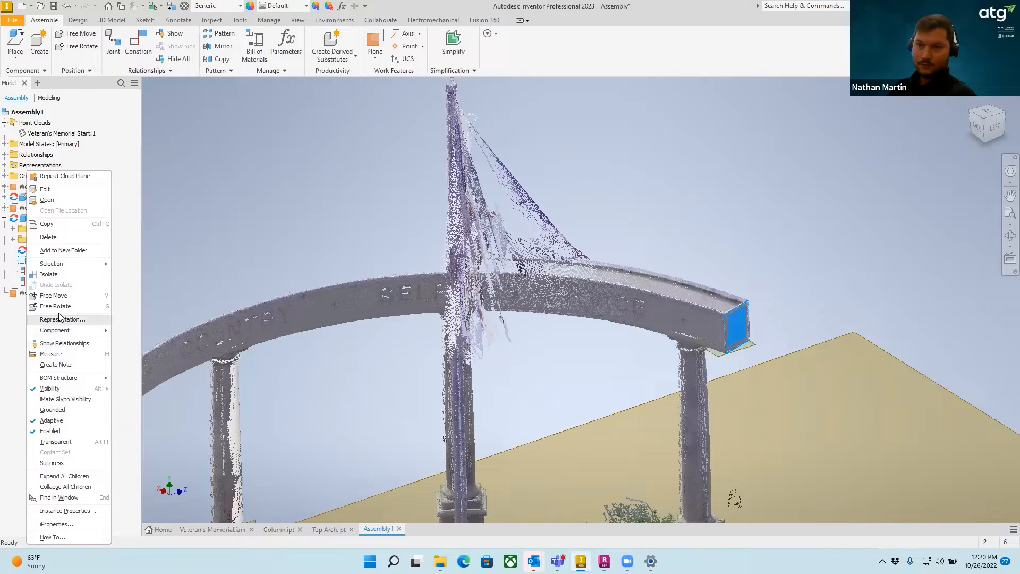
pyautogui.click(46, 190)
# Start a 2D sketch in the Arch part on the work plane along the beam's underside, facing the Top view.
pyautogui.click(991, 110)
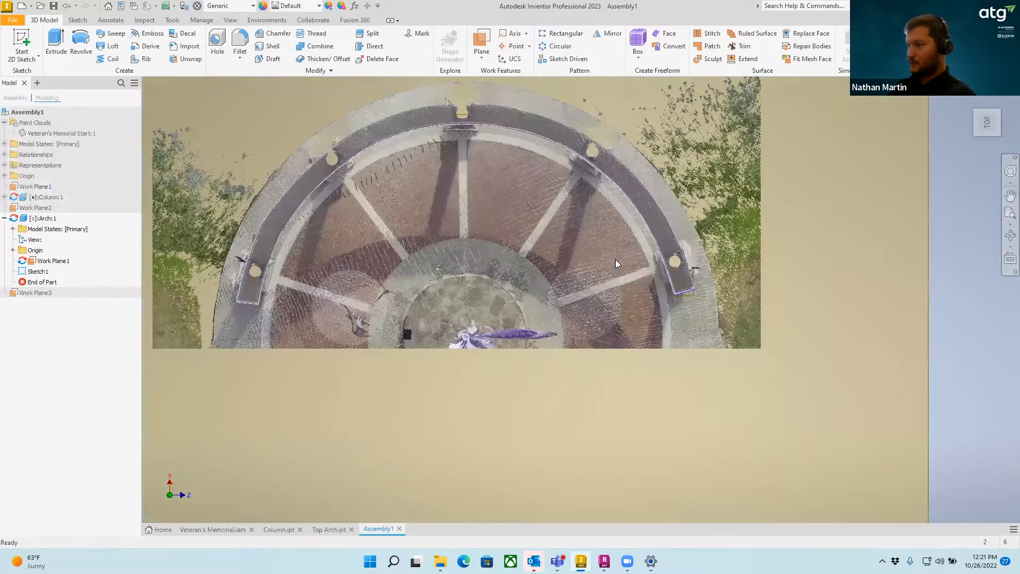
pyautogui.scroll(5, 613, 274)
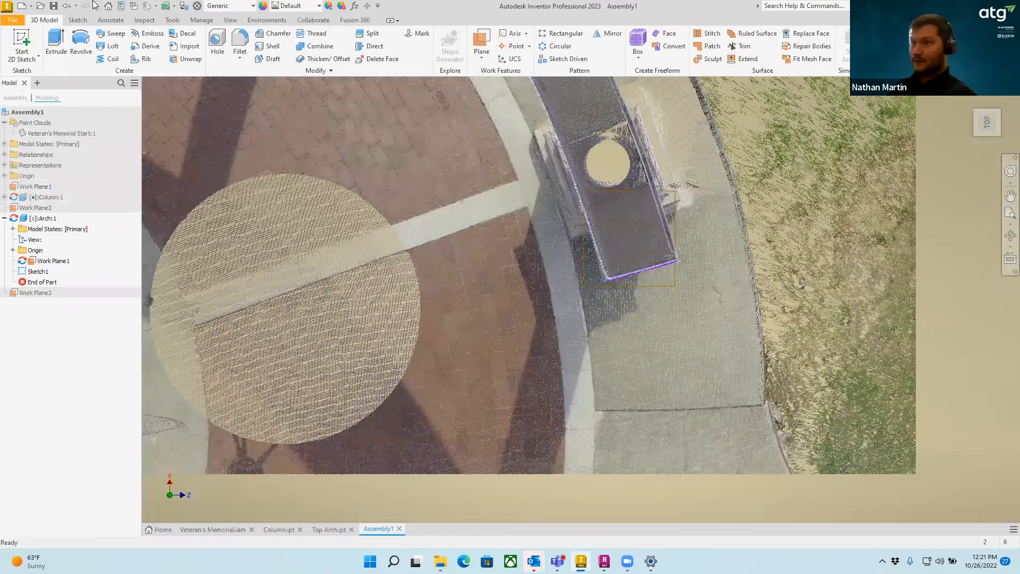
pyautogui.click(673, 197)
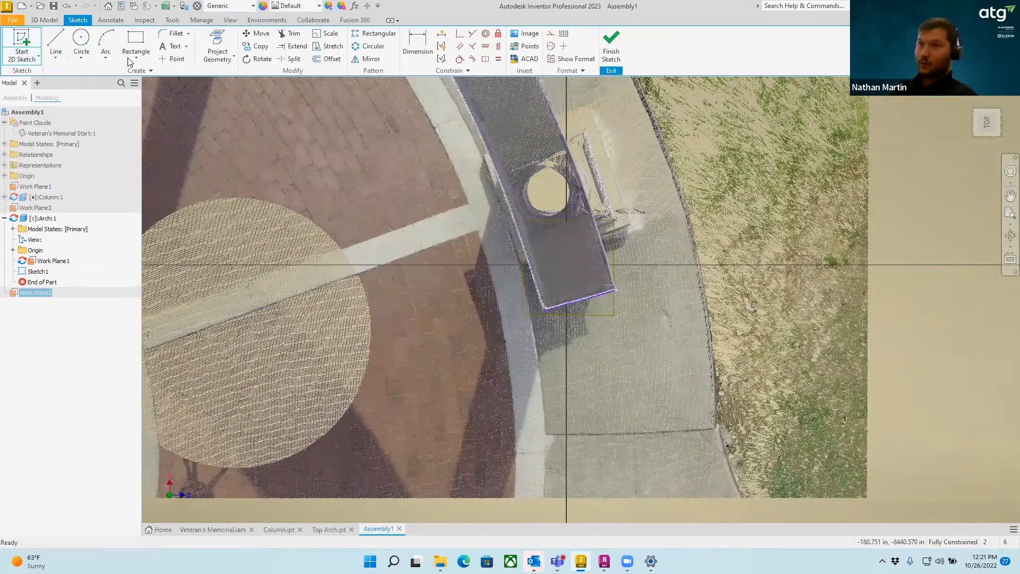
# Draw a three-point arc of about 217 in radius along the beam's centerline from one end edge to the other, and finish the sketch.
pyautogui.click(106, 48)
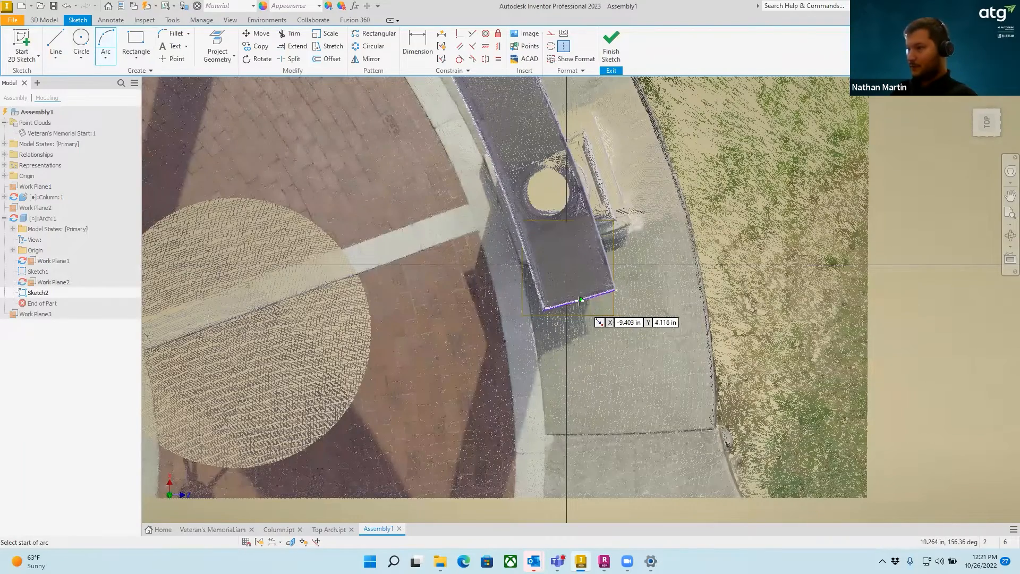
pyautogui.click(580, 300)
pyautogui.scroll(5, 542, 282)
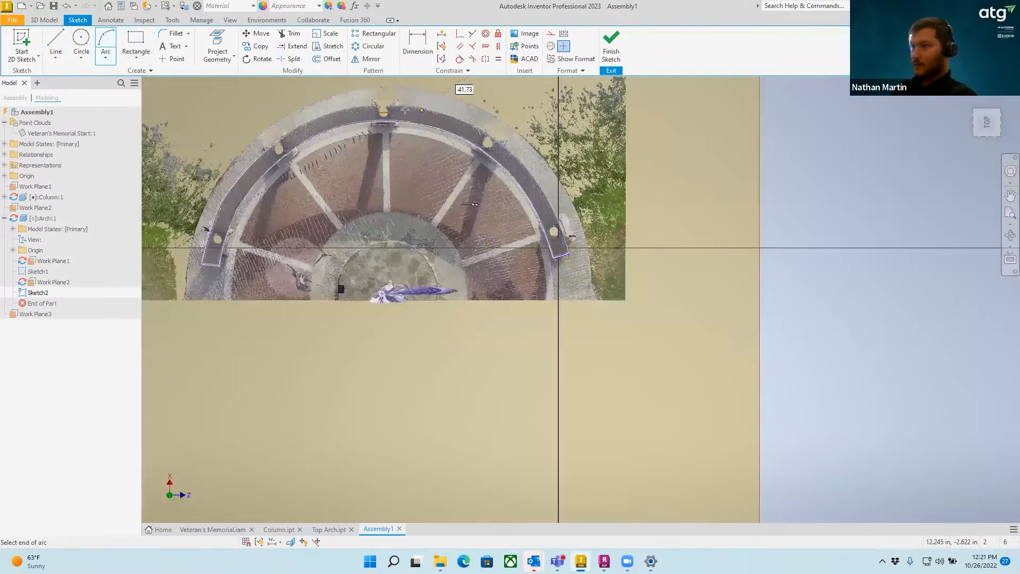
pyautogui.scroll(6, 212, 269)
pyautogui.scroll(-5, 210, 268)
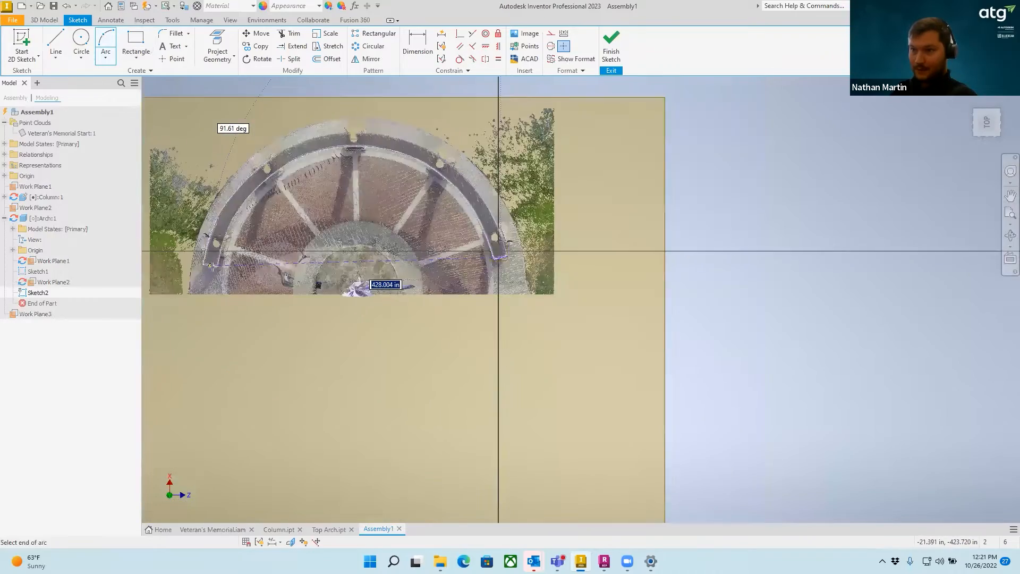
pyautogui.click(210, 268)
pyautogui.scroll(-6, 210, 269)
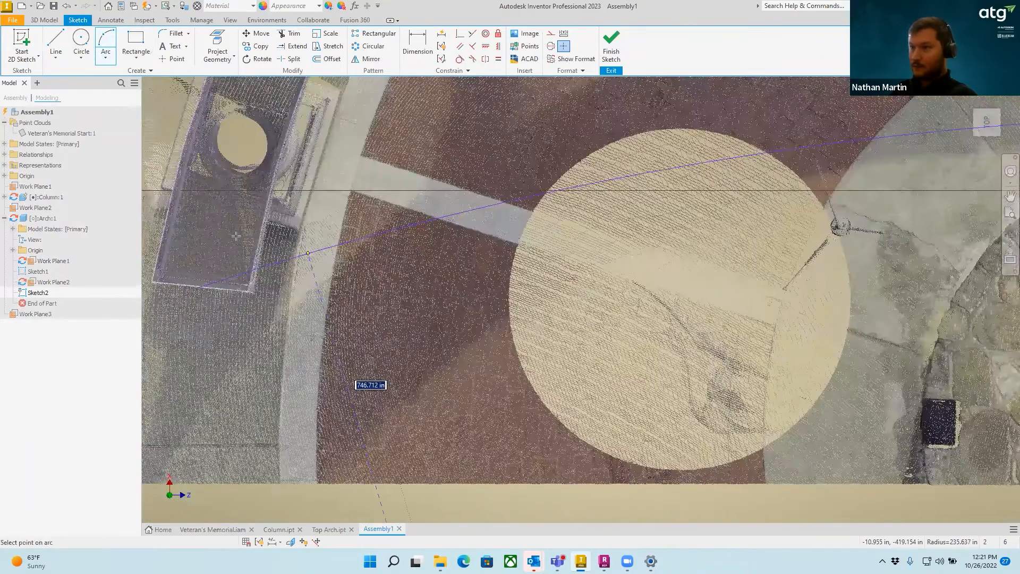
pyautogui.scroll(8, 234, 235)
pyautogui.scroll(3, 506, 154)
pyautogui.scroll(-10, 500, 147)
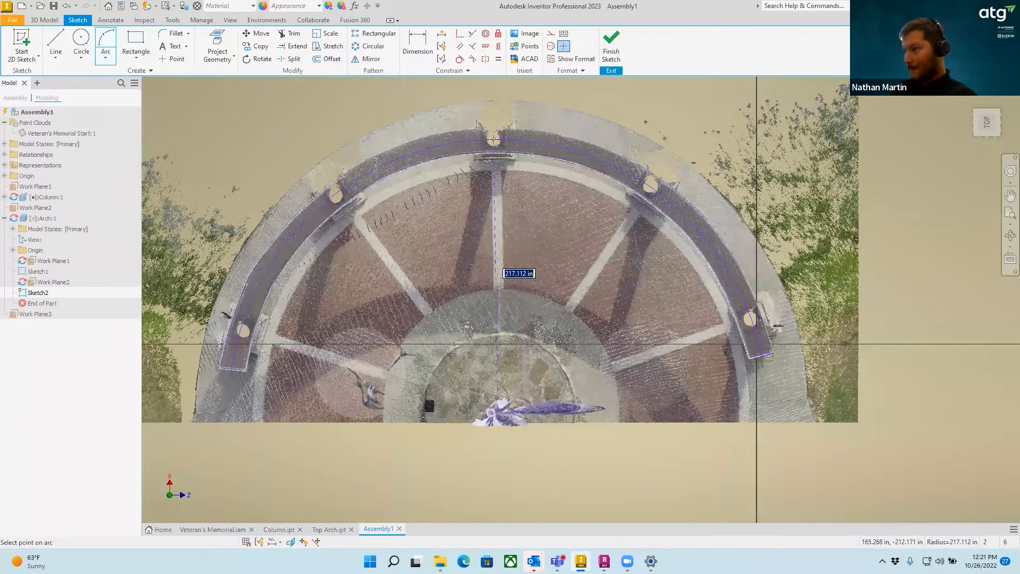
pyautogui.click(494, 140)
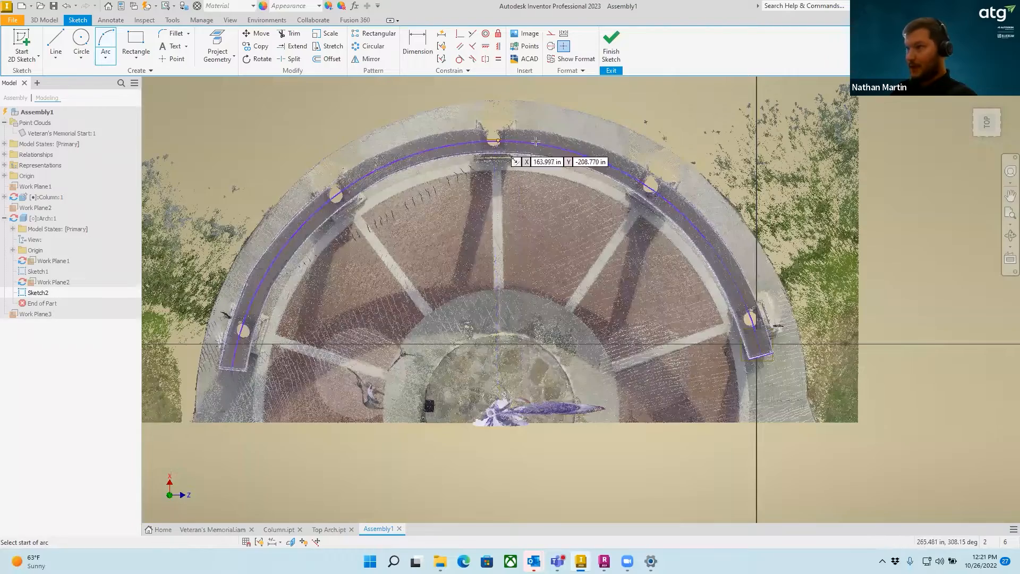
pyautogui.rightClick(540, 174)
pyautogui.click(577, 181)
pyautogui.click(611, 48)
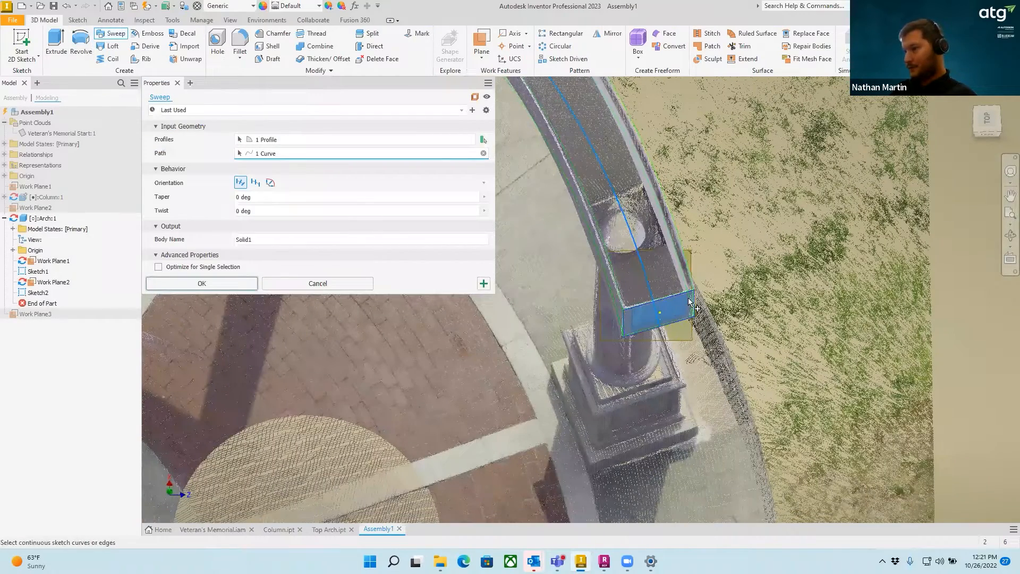
# Sweep the rectangular end-face profile along the arc with 0 deg taper and twist as a new solid body.
pyautogui.moveTo(717, 163); pyautogui.dragTo(845, 191, button='middle')
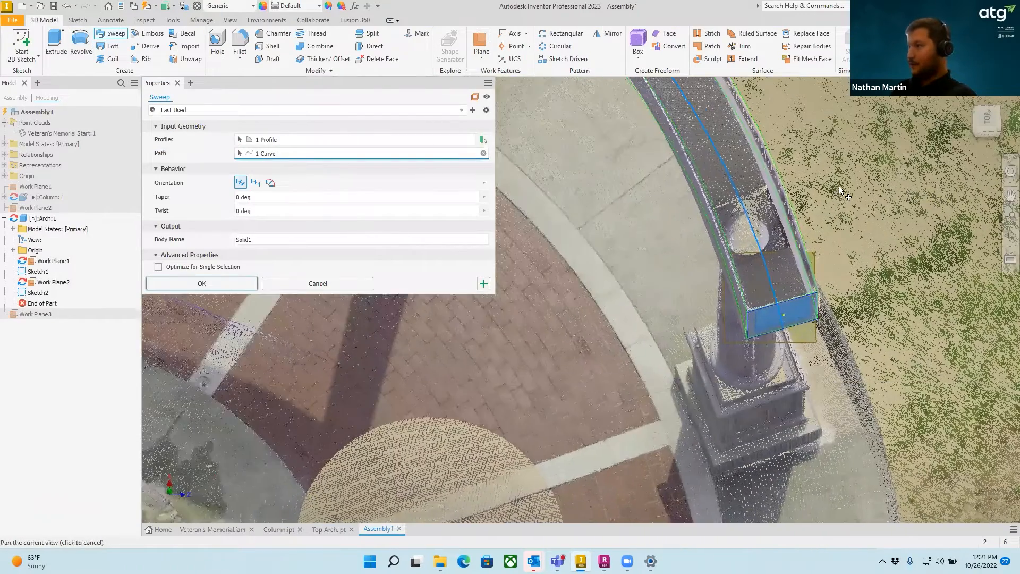
pyautogui.scroll(-6, 846, 191)
pyautogui.moveTo(798, 140); pyautogui.dragTo(592, 93, button='middle')
pyautogui.scroll(-6, 809, 276)
pyautogui.scroll(8, 809, 276)
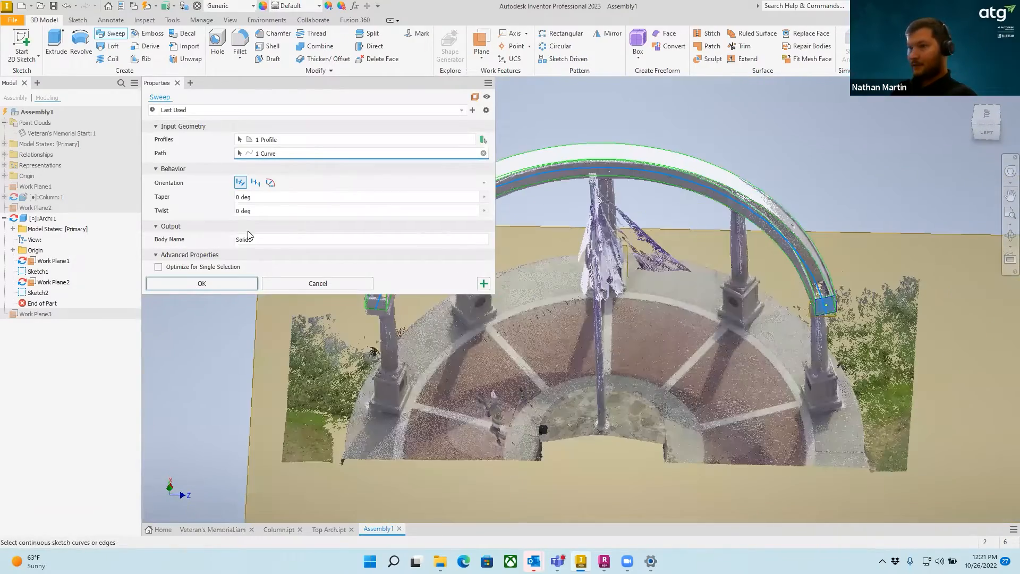
pyautogui.moveTo(386, 239); pyautogui.dragTo(518, 261, button='middle')
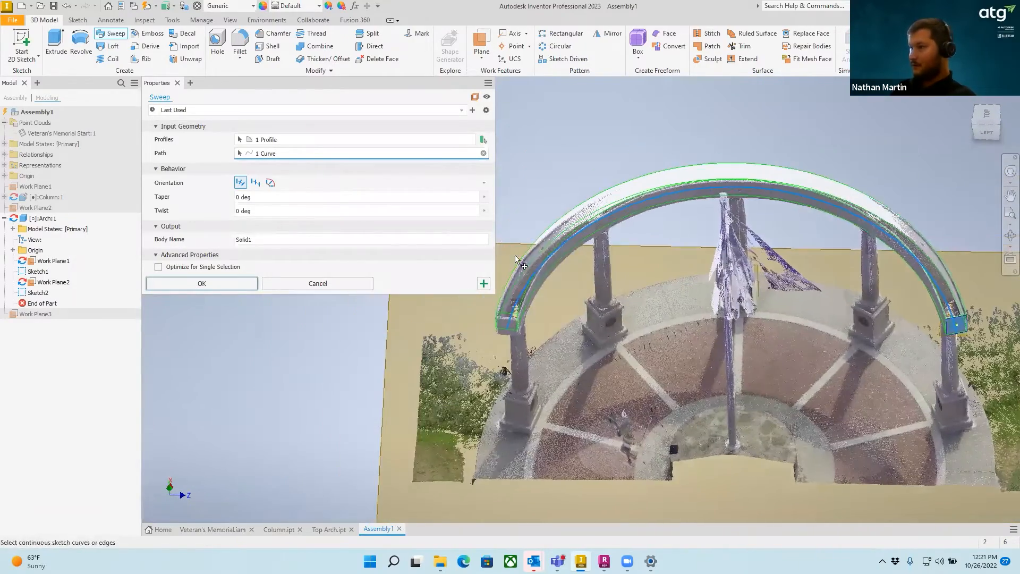
pyautogui.click(217, 285)
# Inspect the swept arch against the point cloud and return from the Arch part to the assembly.
pyautogui.scroll(5, 649, 242)
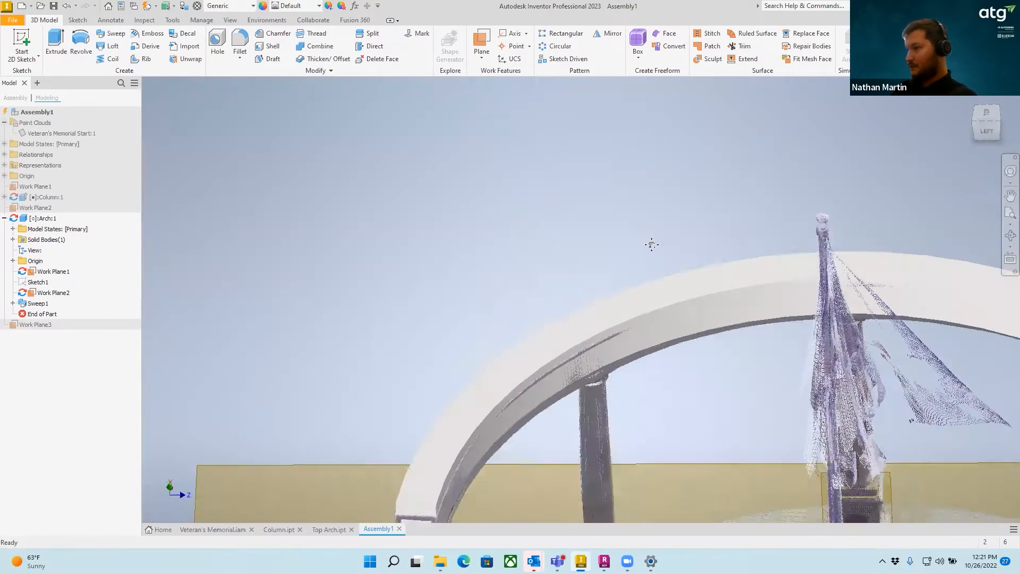
pyautogui.moveTo(726, 325); pyautogui.dragTo(688, 216, button='middle')
pyautogui.press('F6')
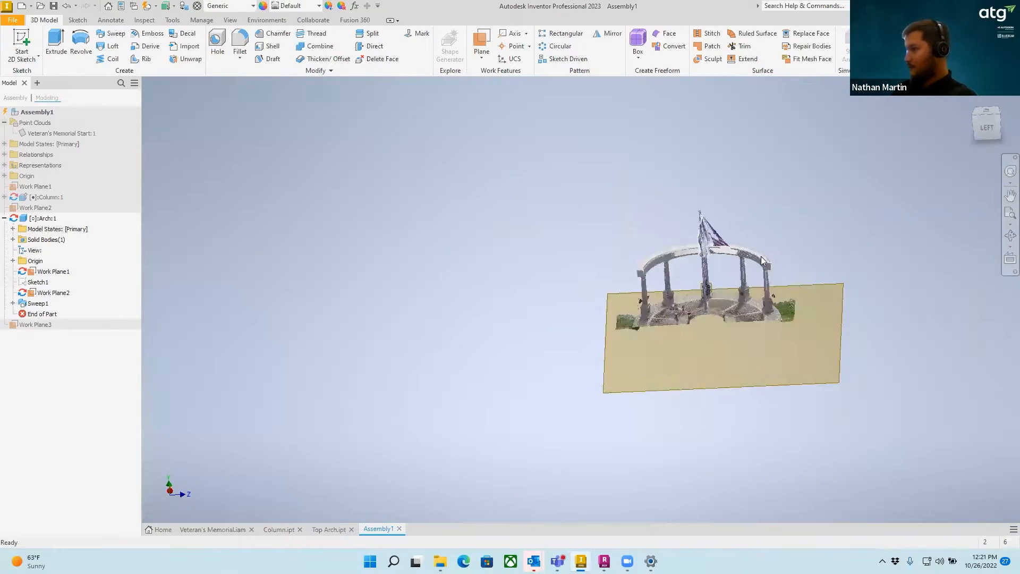
pyautogui.keyDown('shift'); pyautogui.moveTo(636, 282); pyautogui.dragTo(623, 267, button='middle'); pyautogui.keyUp('shift')
pyautogui.scroll(5, 623, 267)
pyautogui.scroll(-5, 529, 345)
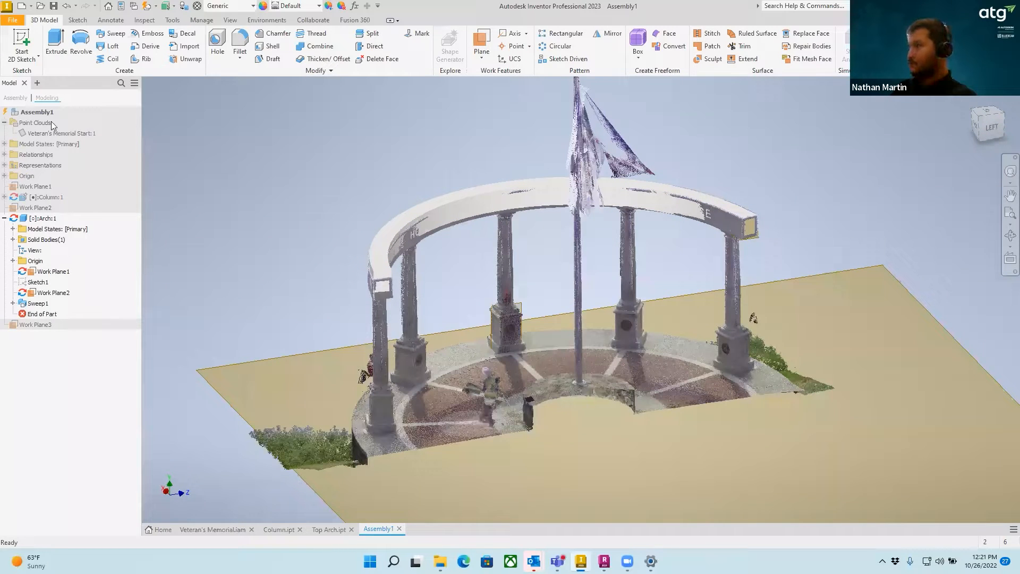
pyautogui.doubleClick(35, 188)
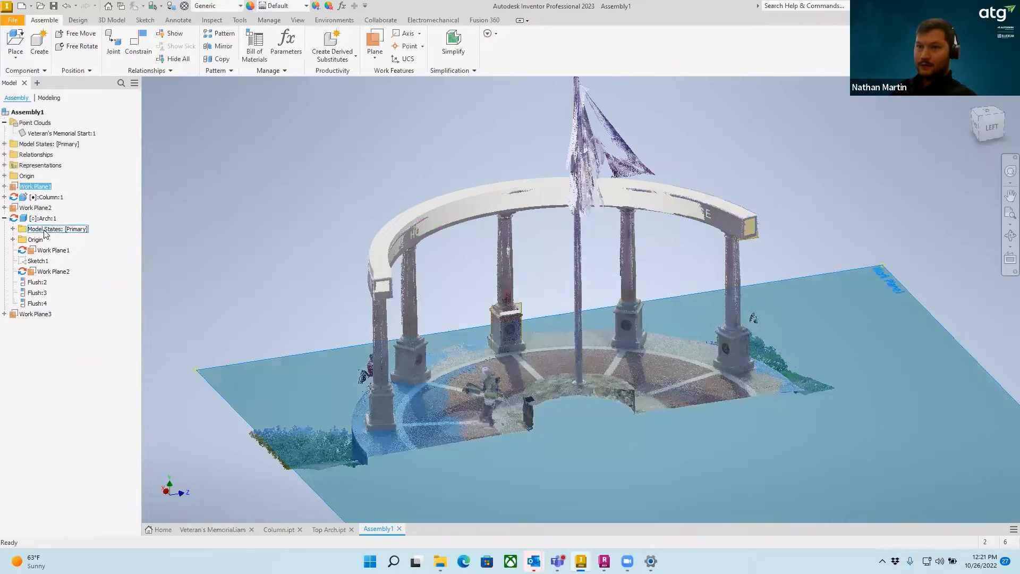
pyautogui.click(36, 198)
pyautogui.moveTo(521, 257); pyautogui.dragTo(591, 260, button='middle')
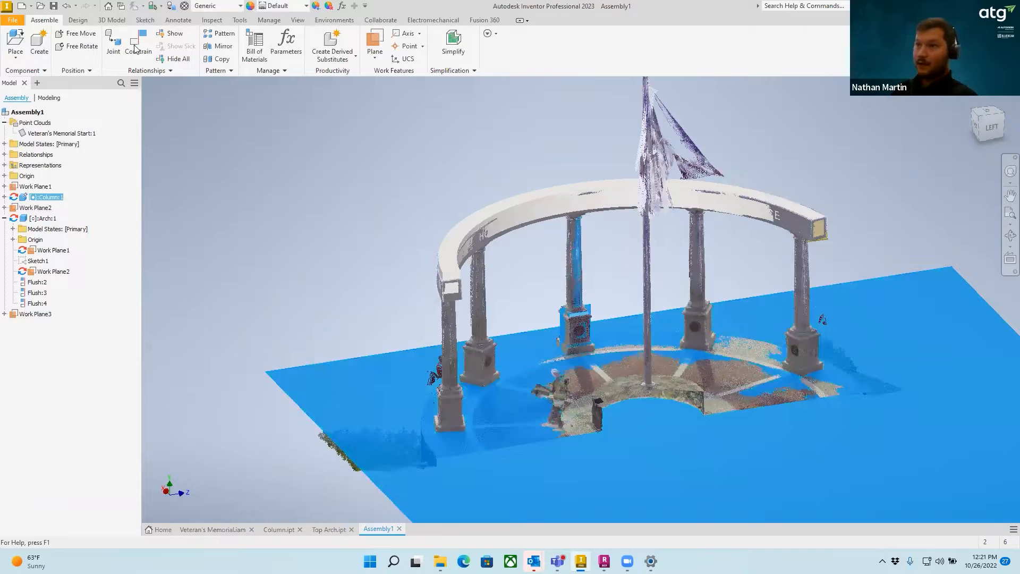
pyautogui.click(220, 37)
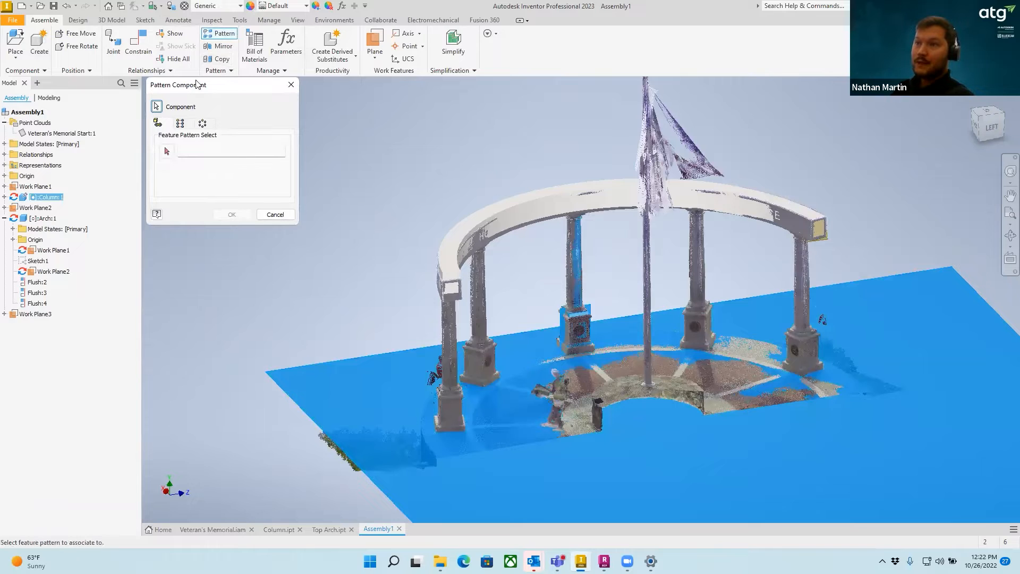
pyautogui.click(202, 123)
pyautogui.click(167, 152)
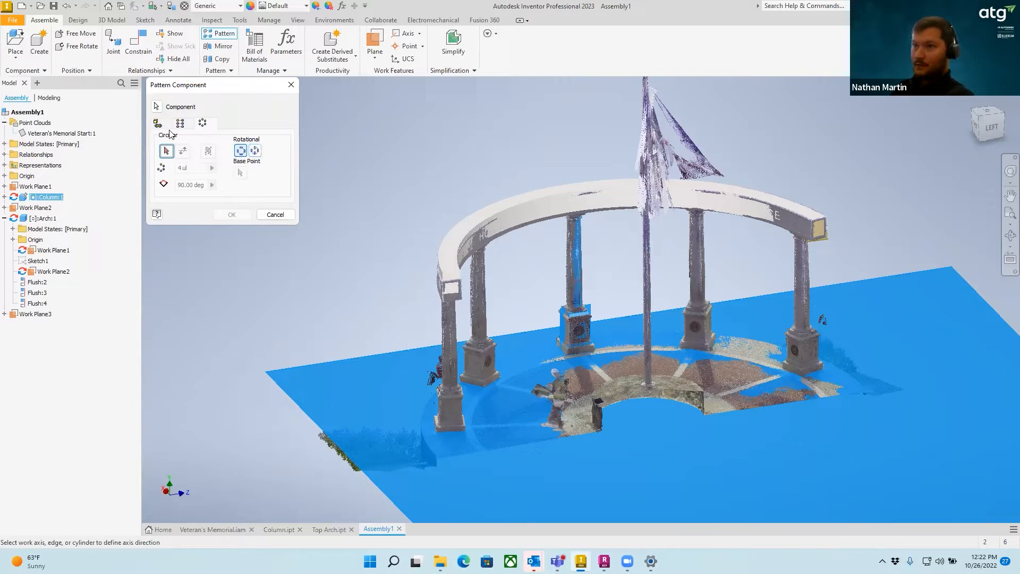
pyautogui.keyDown('shift'); pyautogui.moveTo(314, 212); pyautogui.dragTo(442, 208, button='middle'); pyautogui.keyUp('shift')
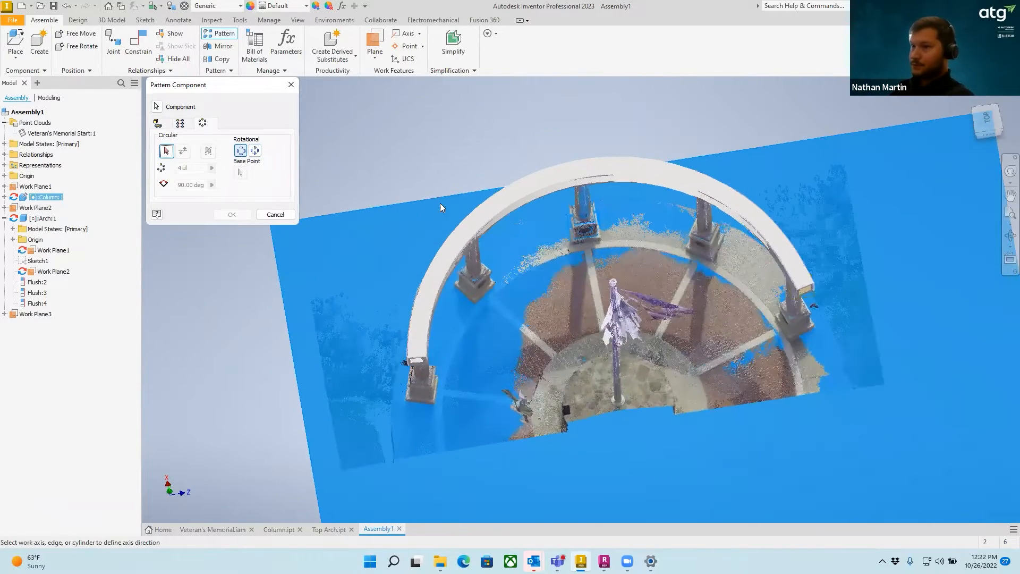
pyautogui.click(167, 152)
pyautogui.click(157, 107)
pyautogui.keyDown('shift'); pyautogui.moveTo(522, 236); pyautogui.dragTo(581, 190, button='middle'); pyautogui.keyUp('shift')
pyautogui.keyDown('shift'); pyautogui.moveTo(603, 267); pyautogui.dragTo(574, 237, button='middle'); pyautogui.keyUp('shift')
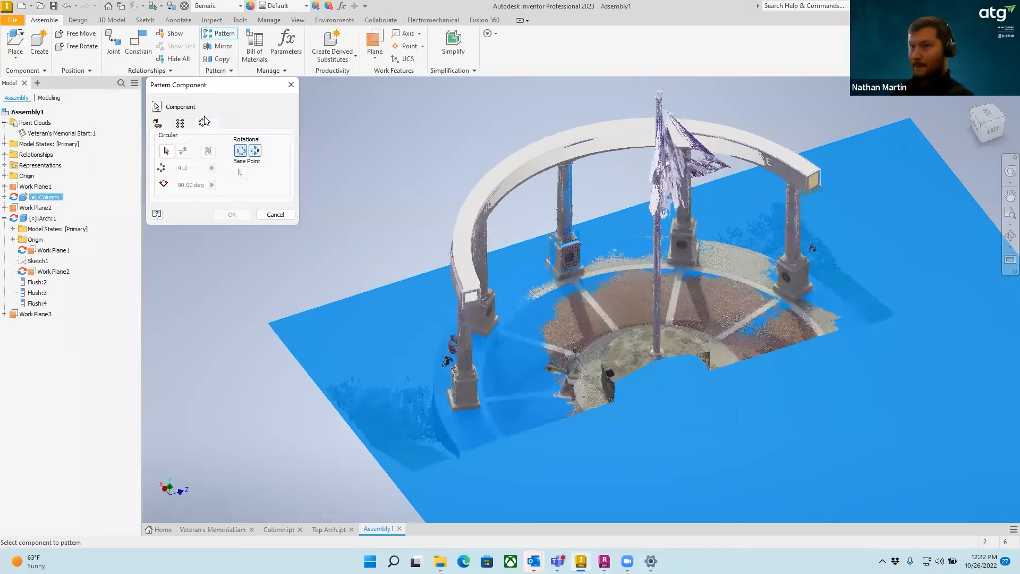
pyautogui.rightClick(36, 135)
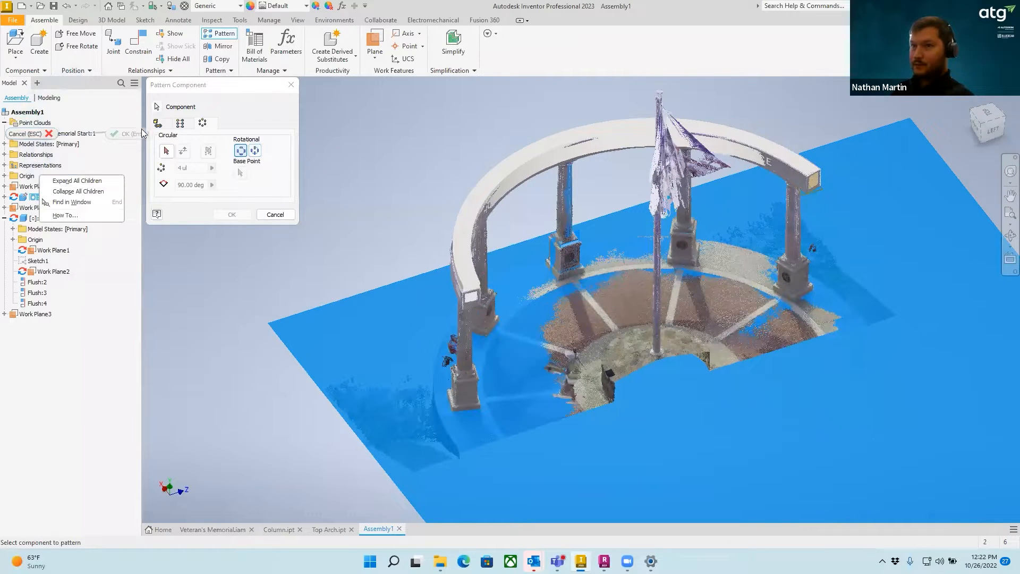
pyautogui.click(219, 100)
pyautogui.click(167, 151)
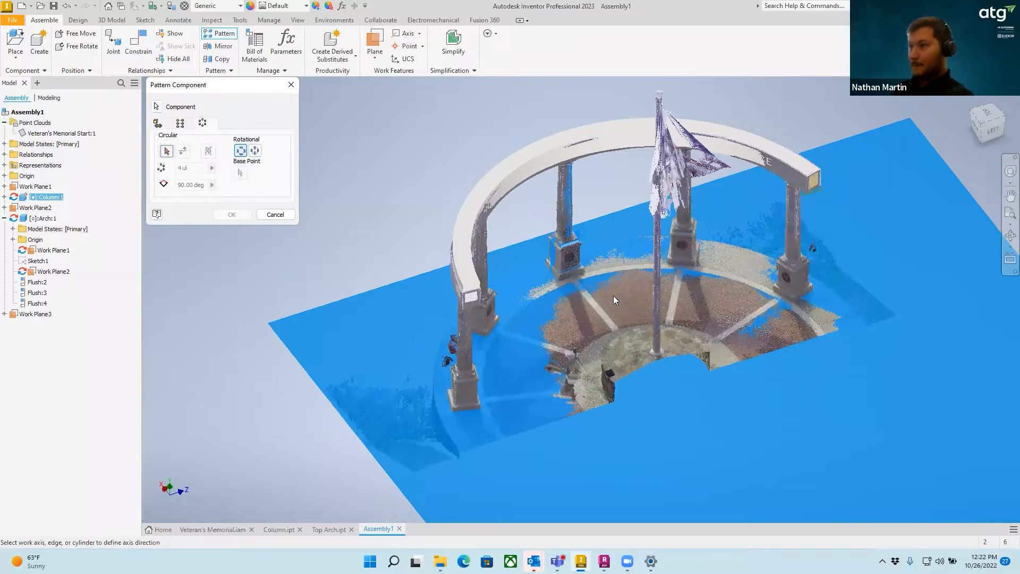
pyautogui.keyDown('shift'); pyautogui.moveTo(700, 241); pyautogui.dragTo(378, 162, button='middle'); pyautogui.keyUp('shift')
pyautogui.click(166, 152)
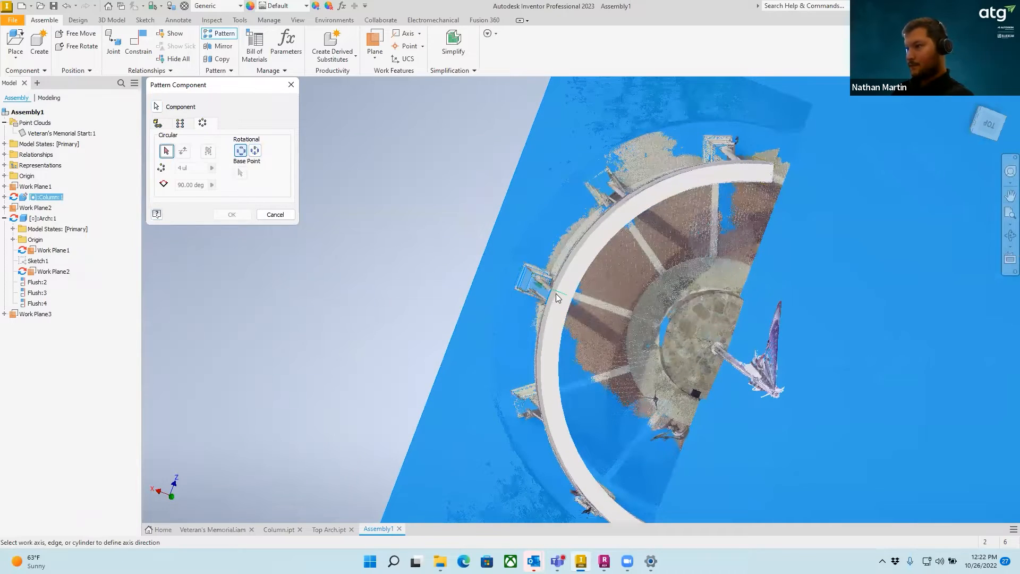
pyautogui.keyDown('shift'); pyautogui.moveTo(562, 296); pyautogui.dragTo(521, 328, button='middle'); pyautogui.keyUp('shift')
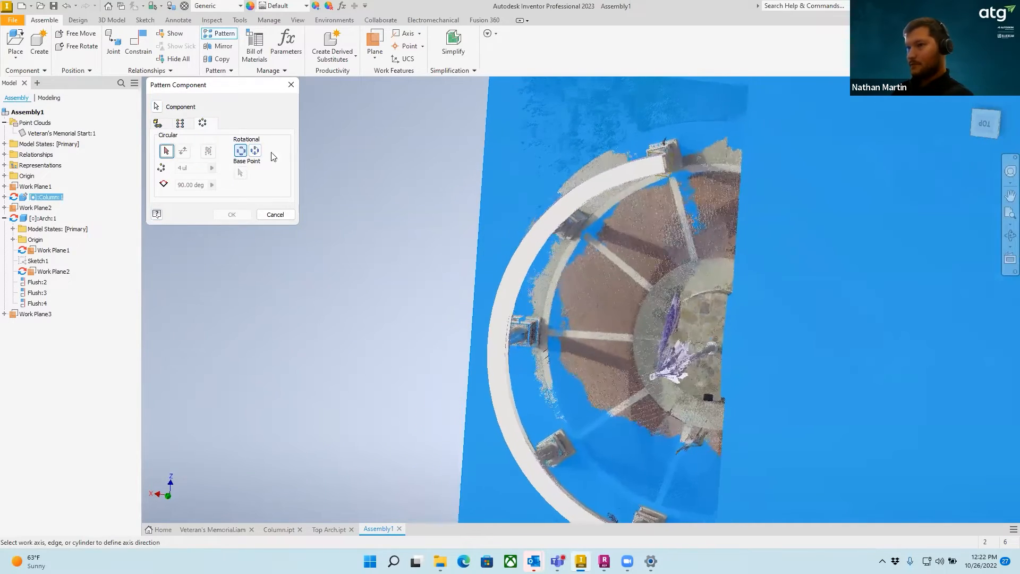
pyautogui.click(275, 215)
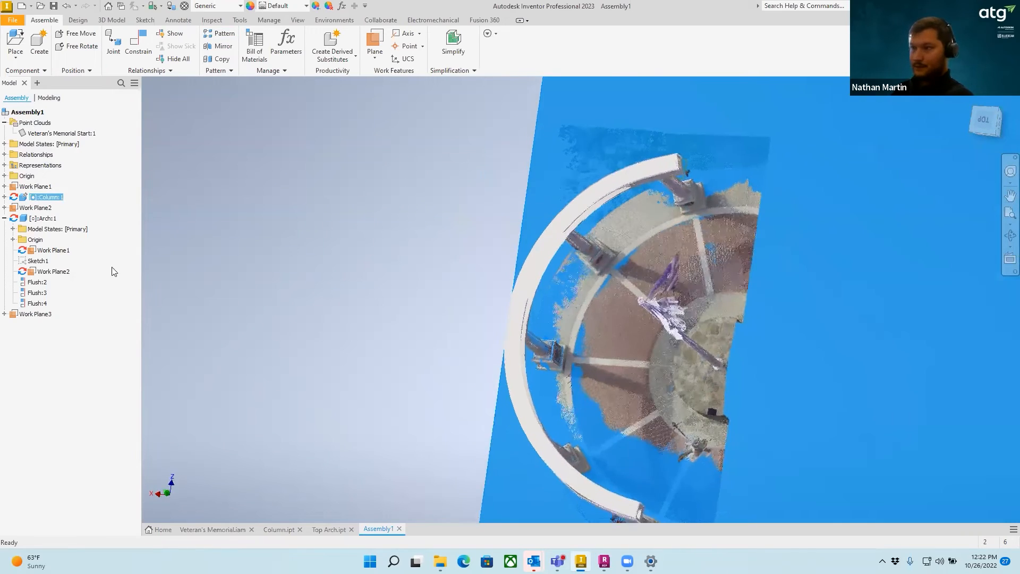
# Hide the Veteran's Memorial point cloud in the assembly.
pyautogui.keyDown('shift'); pyautogui.moveTo(728, 372); pyautogui.dragTo(611, 276, button='middle'); pyautogui.keyUp('shift')
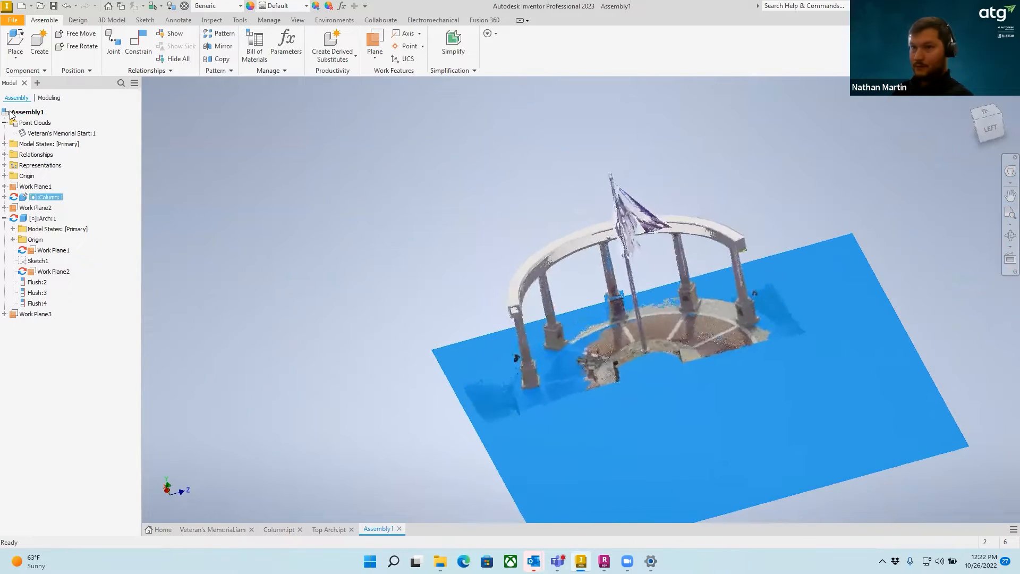
pyautogui.rightClick(37, 132)
pyautogui.click(63, 208)
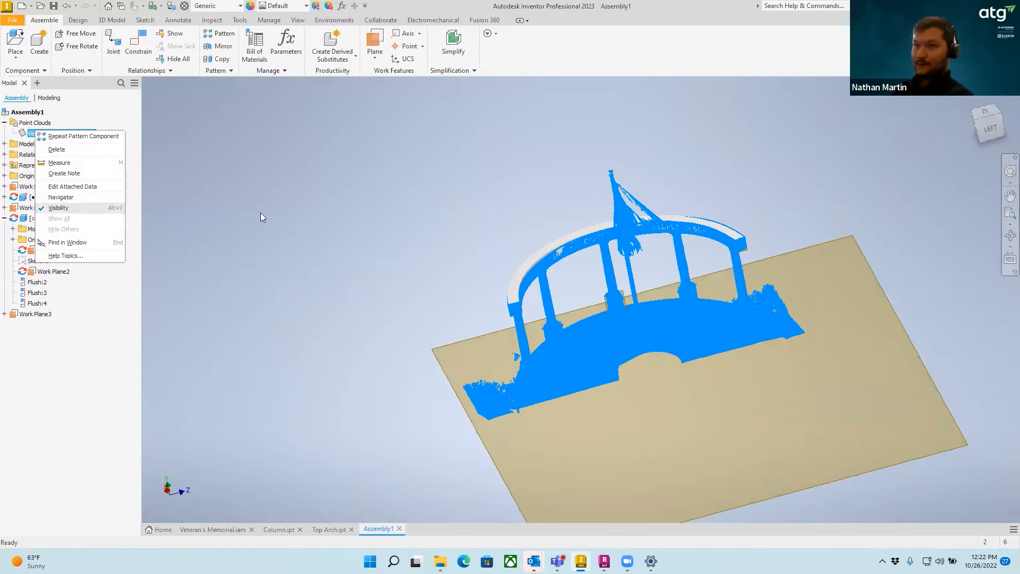
pyautogui.keyDown('shift'); pyautogui.moveTo(657, 280); pyautogui.dragTo(643, 299, button='middle'); pyautogui.keyUp('shift')
pyautogui.click(622, 297)
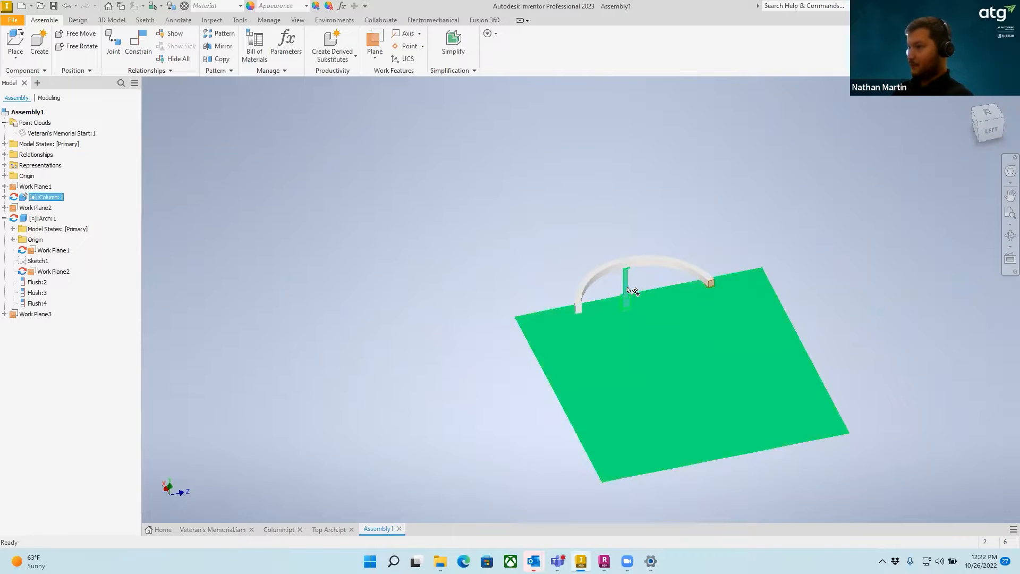
pyautogui.scroll(3, 632, 291)
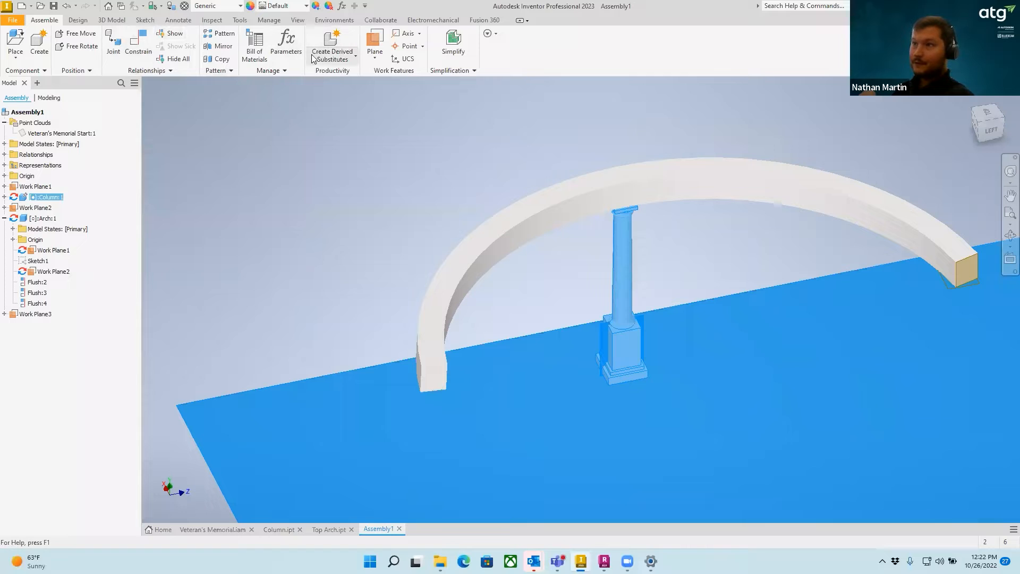
pyautogui.click(219, 33)
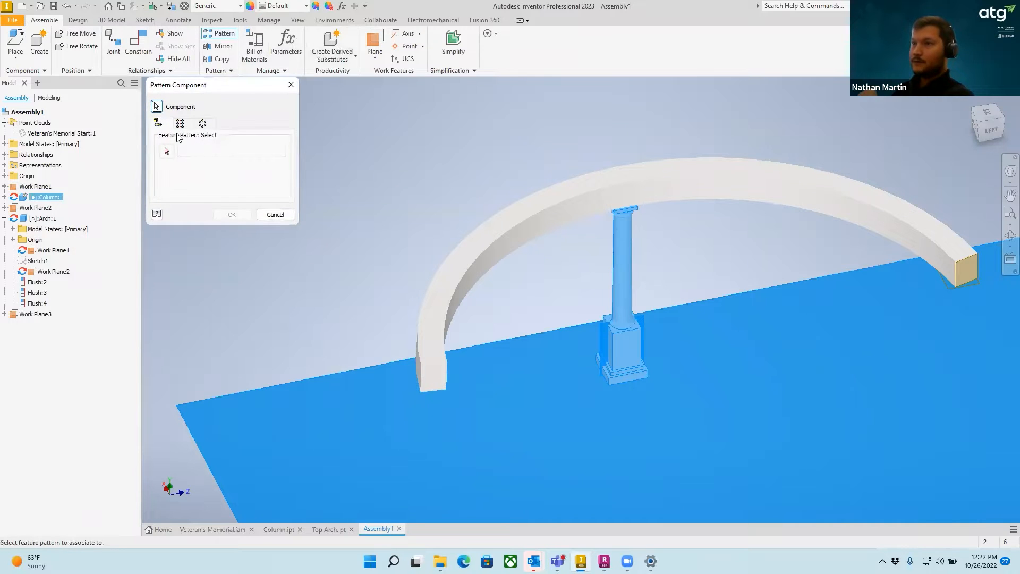
pyautogui.click(202, 123)
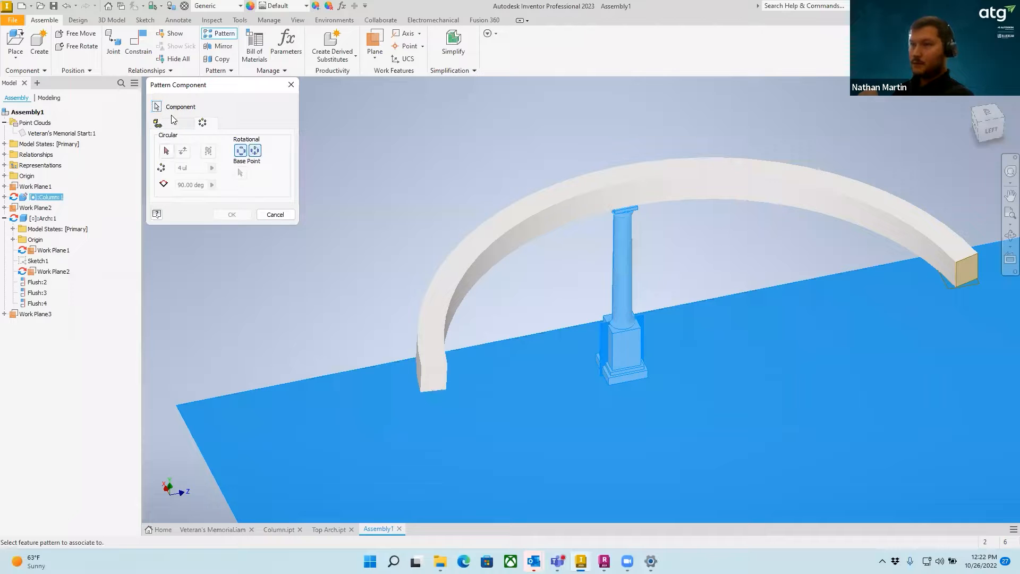
pyautogui.click(156, 106)
pyautogui.click(629, 231)
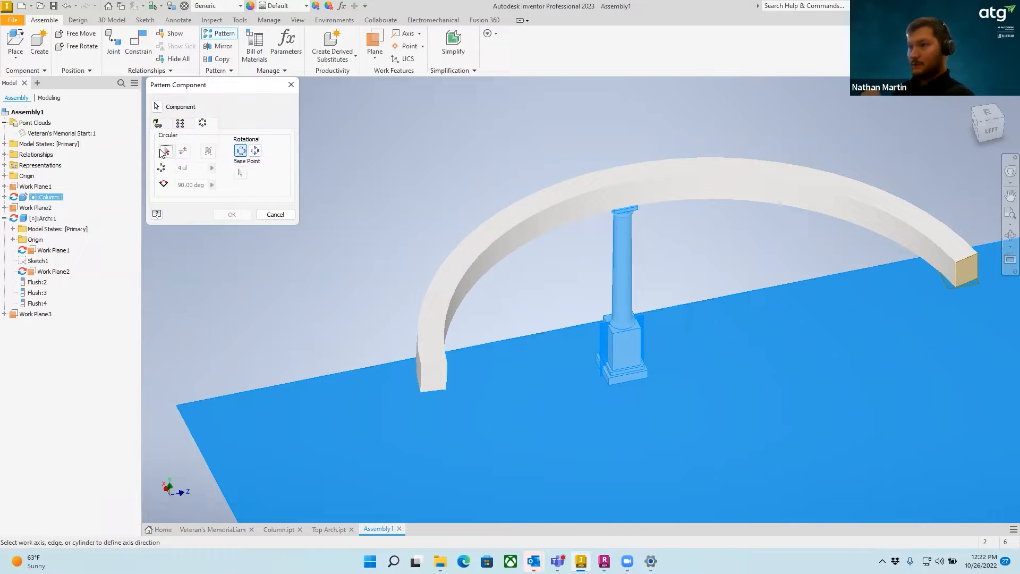
pyautogui.click(441, 365)
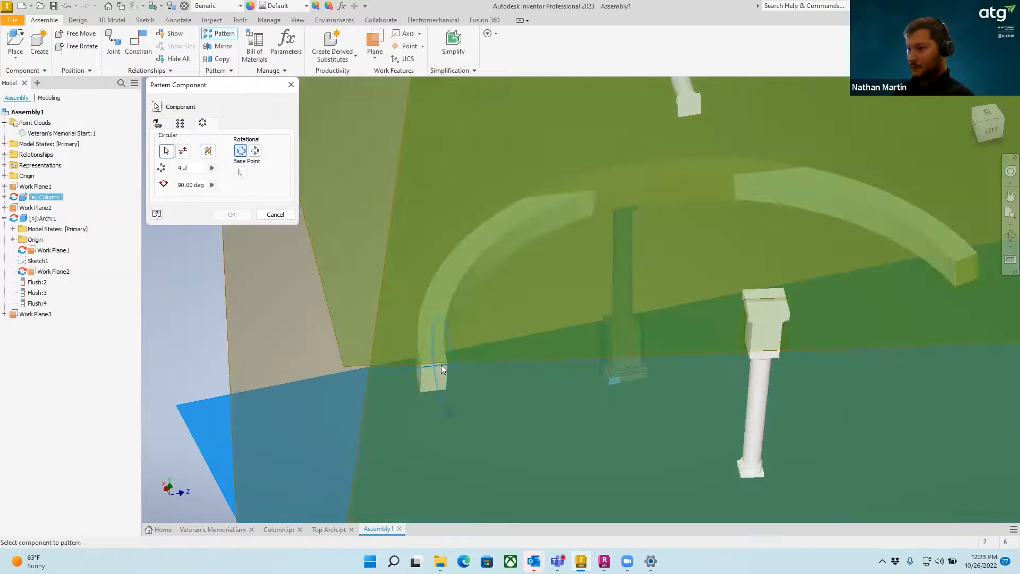
pyautogui.scroll(-8, 570, 328)
pyautogui.keyDown('shift'); pyautogui.moveTo(617, 327); pyautogui.dragTo(553, 386, button='middle'); pyautogui.keyUp('shift')
pyautogui.scroll(5, 534, 346)
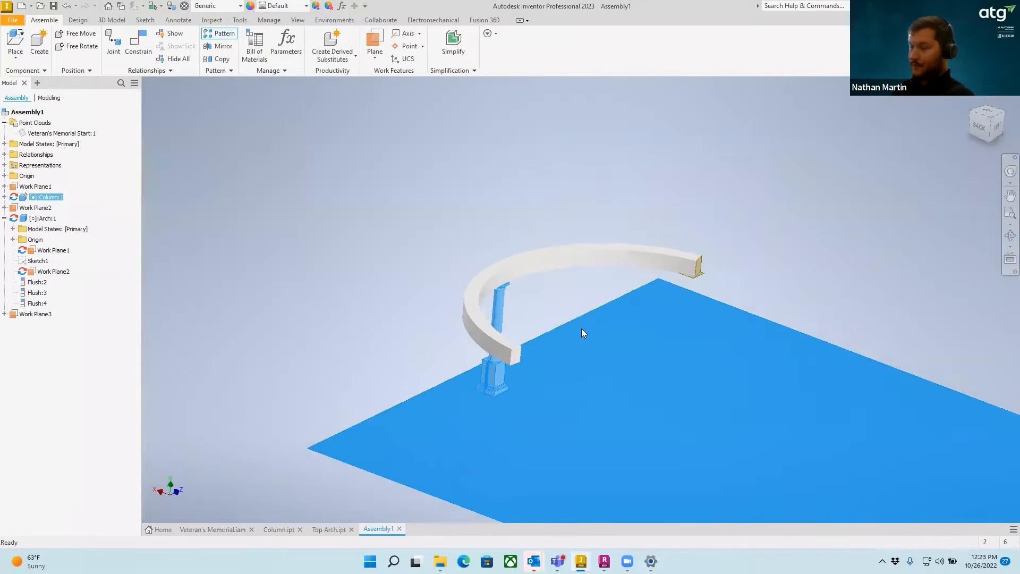
# Create a work axis through the center of the arch's circular top edge in the assembly.
pyautogui.keyDown('shift'); pyautogui.moveTo(582, 328); pyautogui.dragTo(683, 243, button='middle'); pyautogui.keyUp('shift')
pyautogui.click(683, 242)
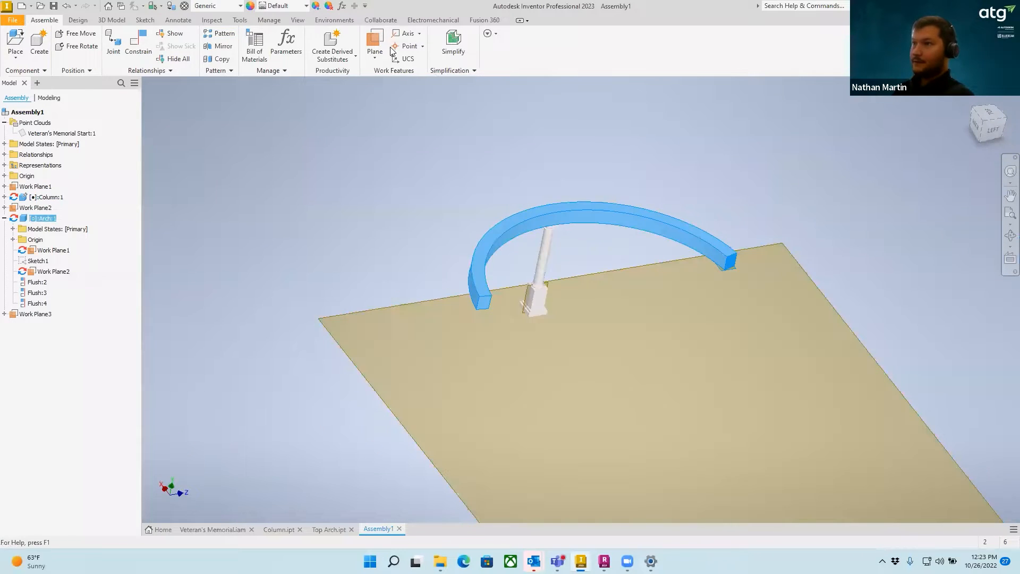
pyautogui.click(419, 33)
pyautogui.click(456, 183)
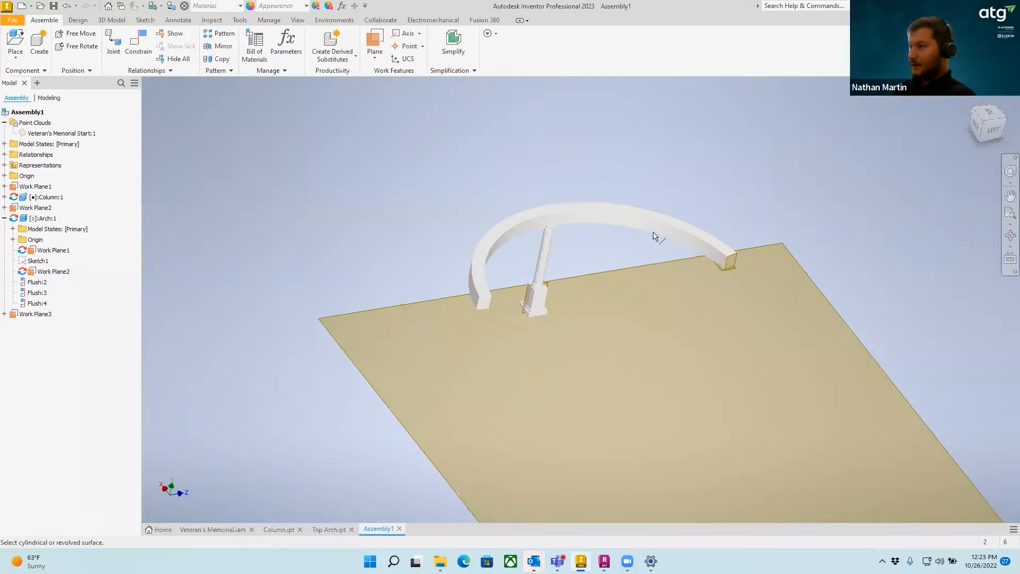
pyautogui.keyDown('shift'); pyautogui.moveTo(663, 227); pyautogui.dragTo(789, 181, button='middle'); pyautogui.keyUp('shift')
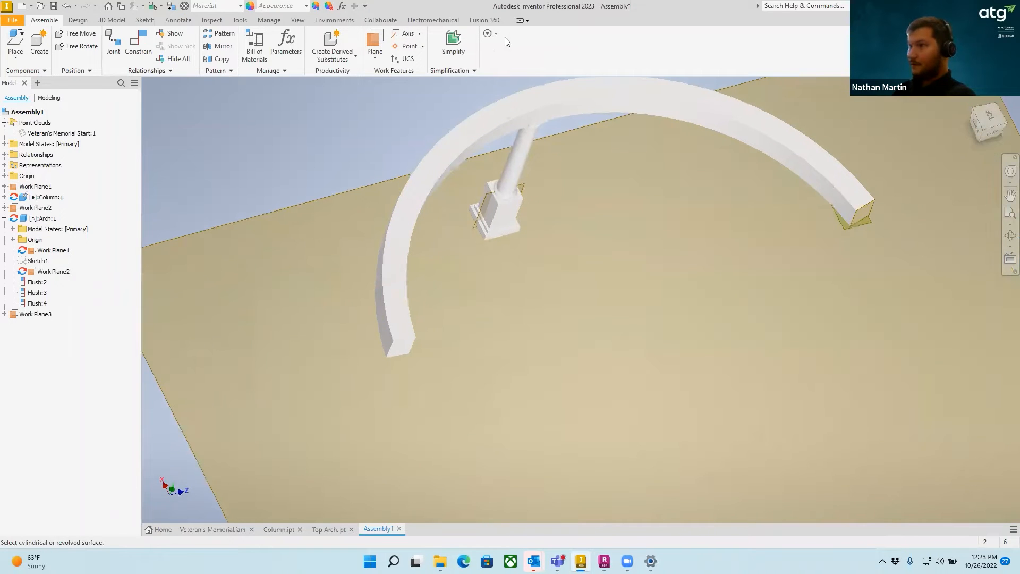
pyautogui.click(420, 33)
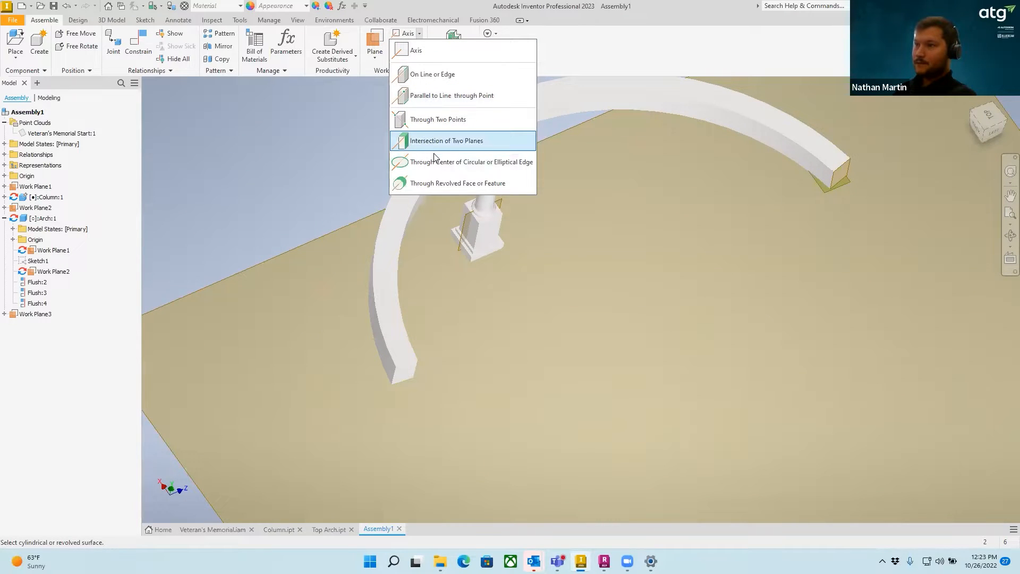
pyautogui.click(452, 162)
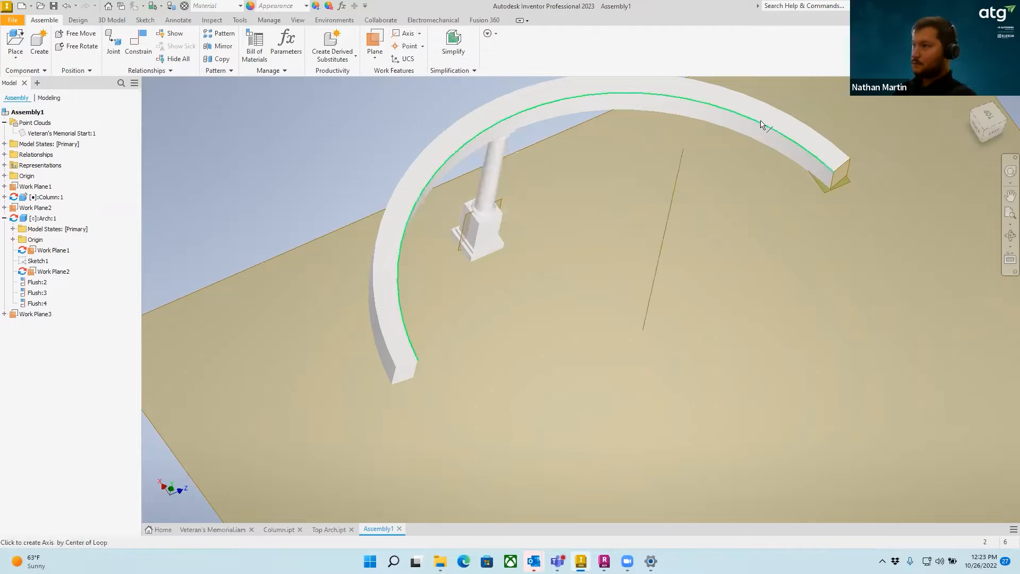
pyautogui.click(761, 122)
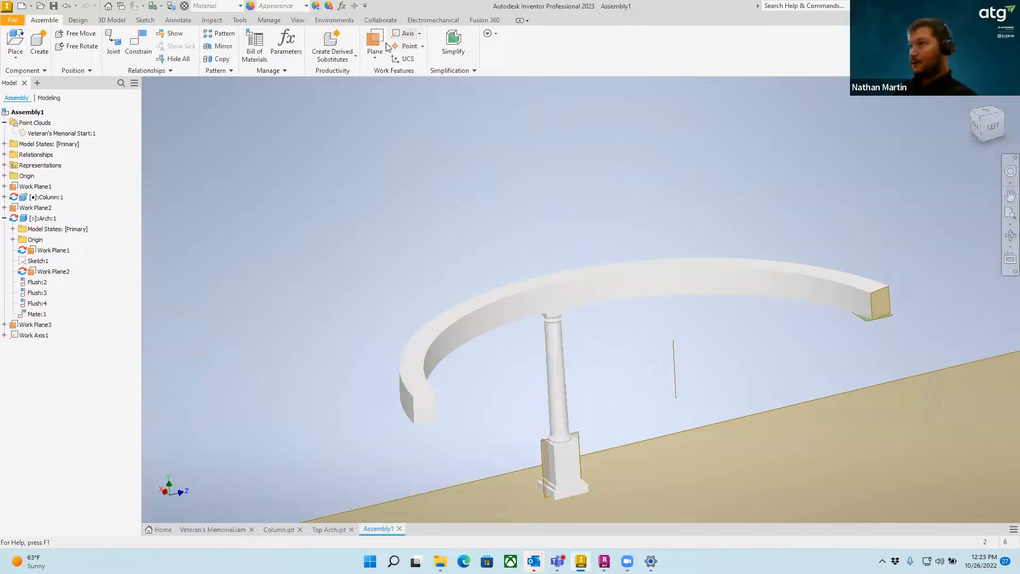
pyautogui.click(219, 33)
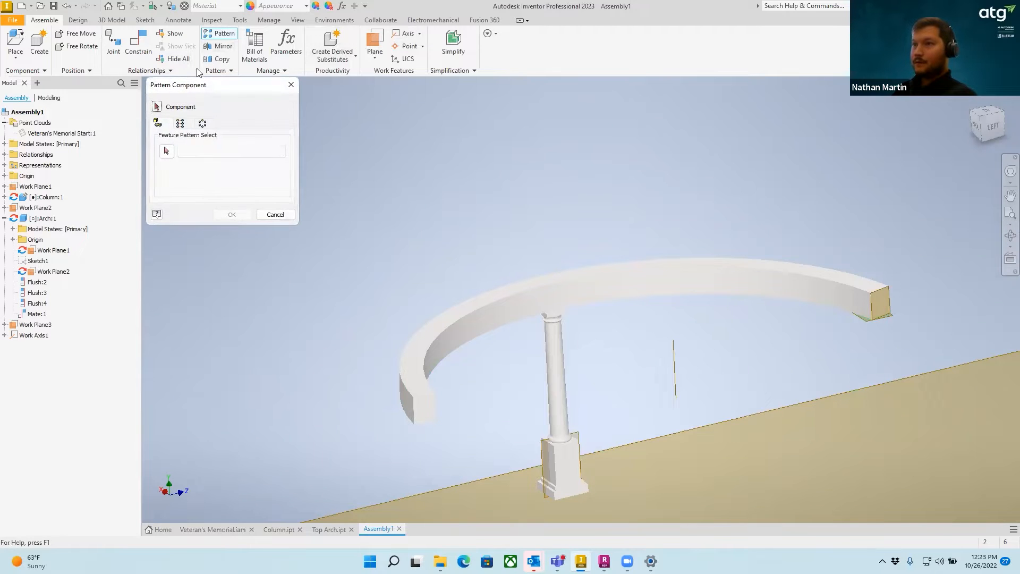
pyautogui.click(555, 383)
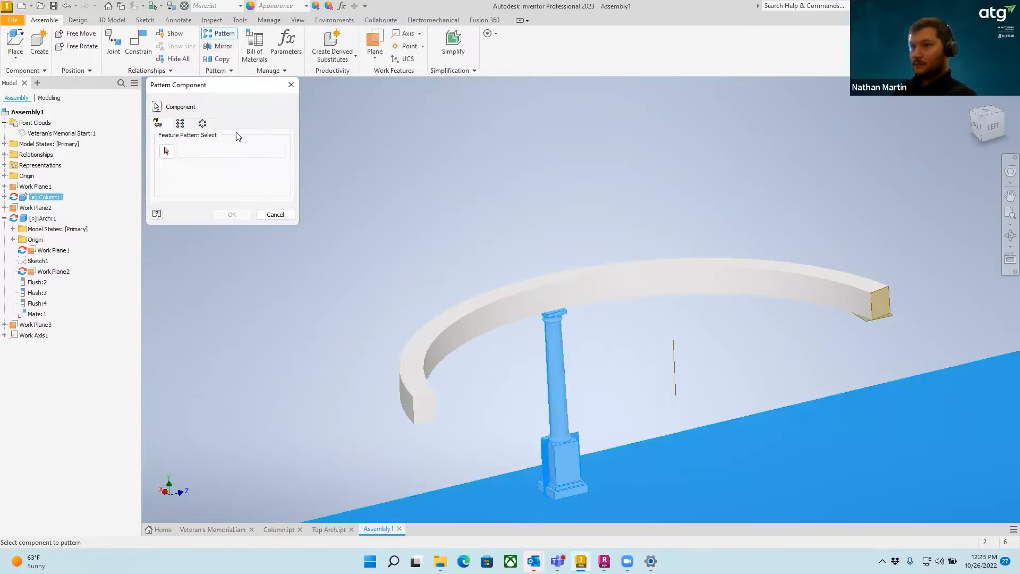
pyautogui.click(203, 123)
pyautogui.click(674, 349)
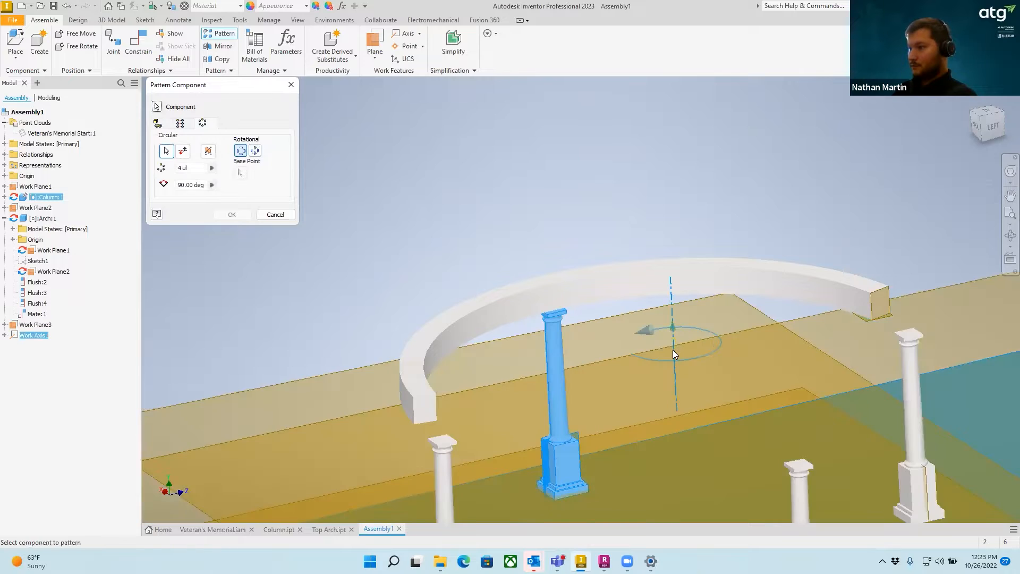
pyautogui.keyDown('shift'); pyautogui.moveTo(702, 340); pyautogui.dragTo(690, 204, button='middle'); pyautogui.keyUp('shift')
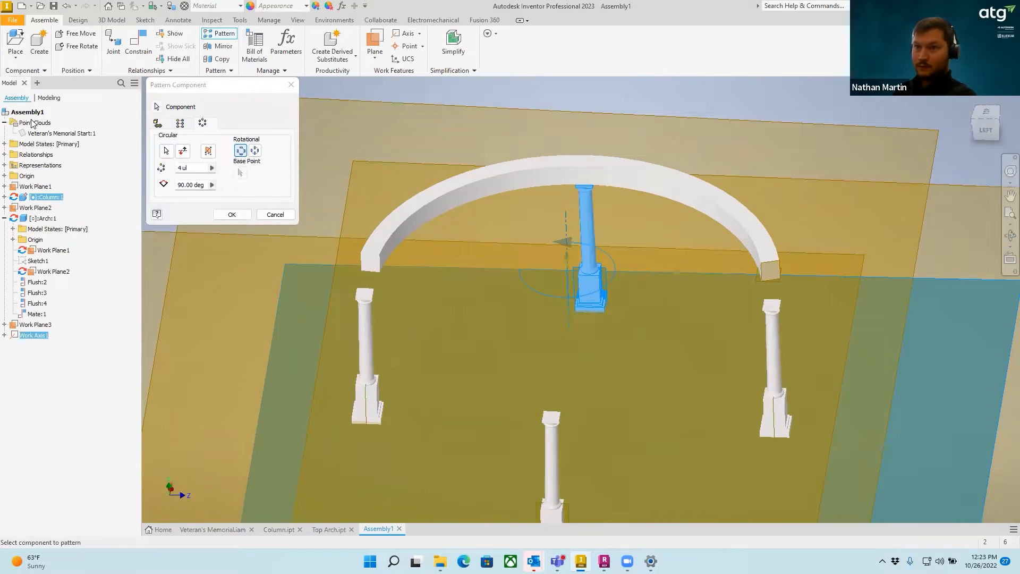
# Show the Veteran's Memorial point cloud again and view its columns beneath the arch.
pyautogui.rightClick(41, 135)
pyautogui.click(55, 135)
pyautogui.rightClick(68, 133)
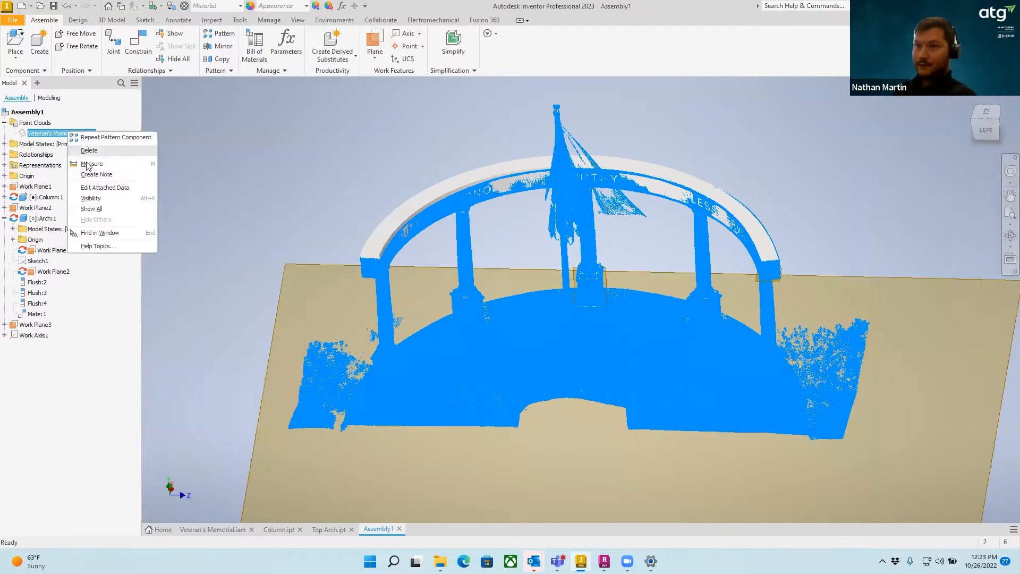
pyautogui.click(91, 208)
pyautogui.scroll(-3, 711, 289)
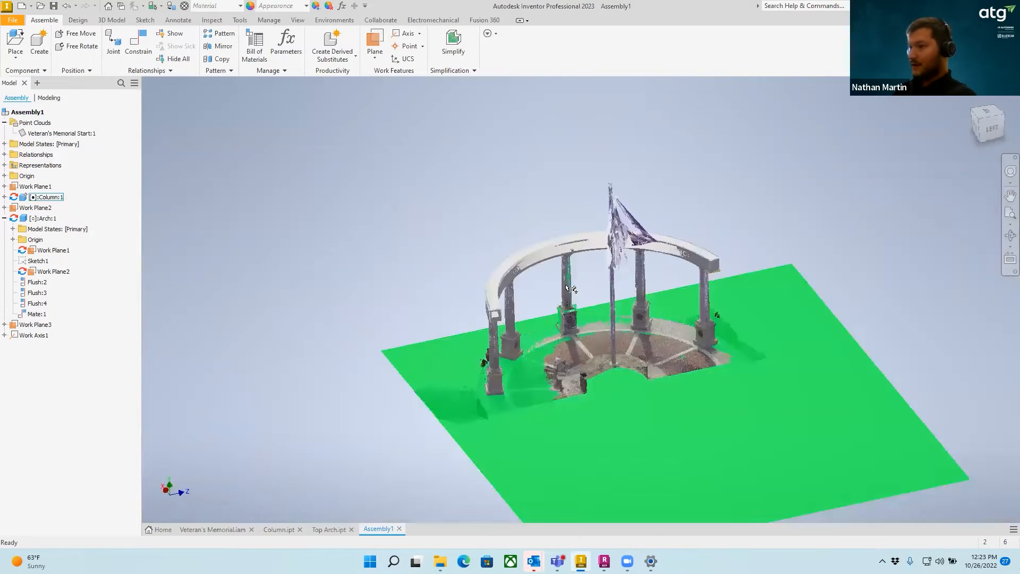
pyautogui.scroll(8, 606, 290)
pyautogui.scroll(2, 754, 322)
pyautogui.scroll(-6, 438, 426)
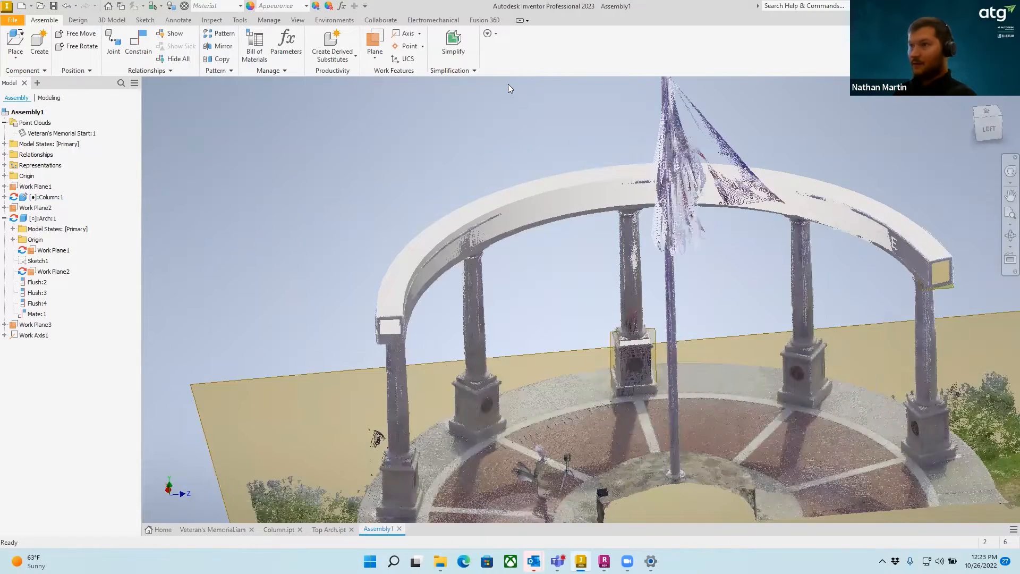
pyautogui.keyDown('shift'); pyautogui.moveTo(706, 379); pyautogui.dragTo(198, 311, button='middle'); pyautogui.keyUp('shift')
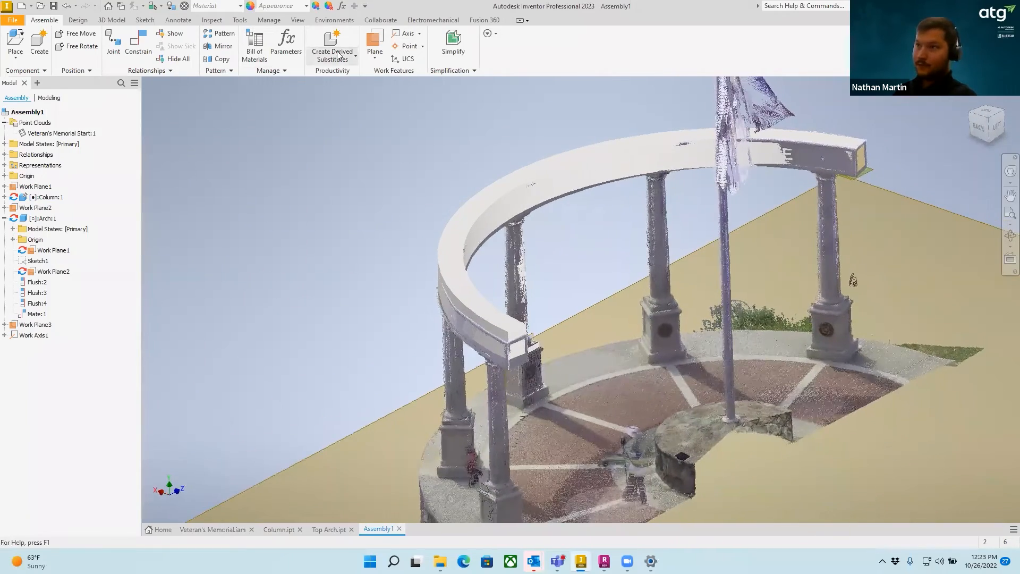
# Set up a circular pattern of the column around the arch's center axis with 5 instances distributed on both sides by midplane.
pyautogui.click(219, 34)
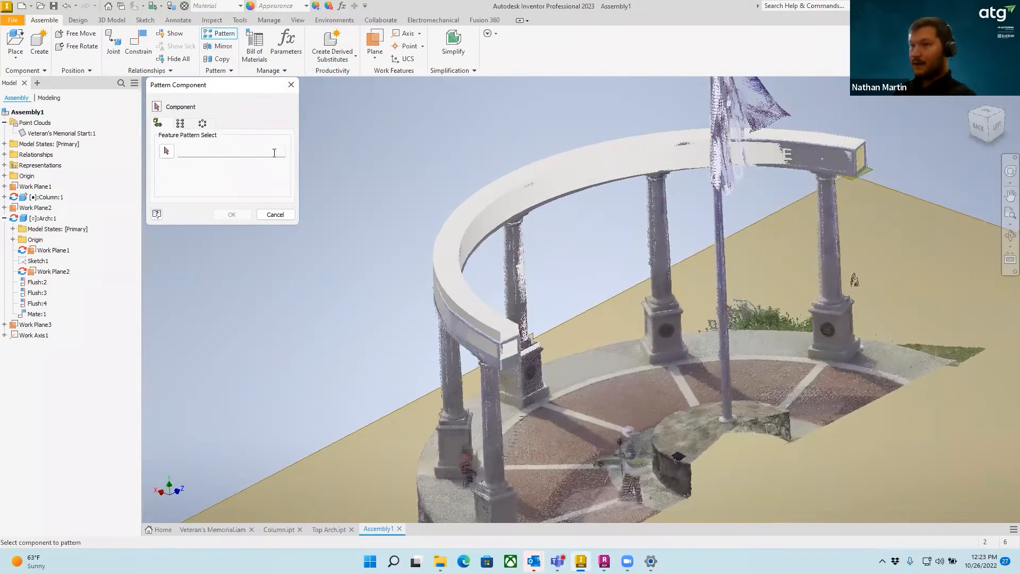
pyautogui.click(202, 124)
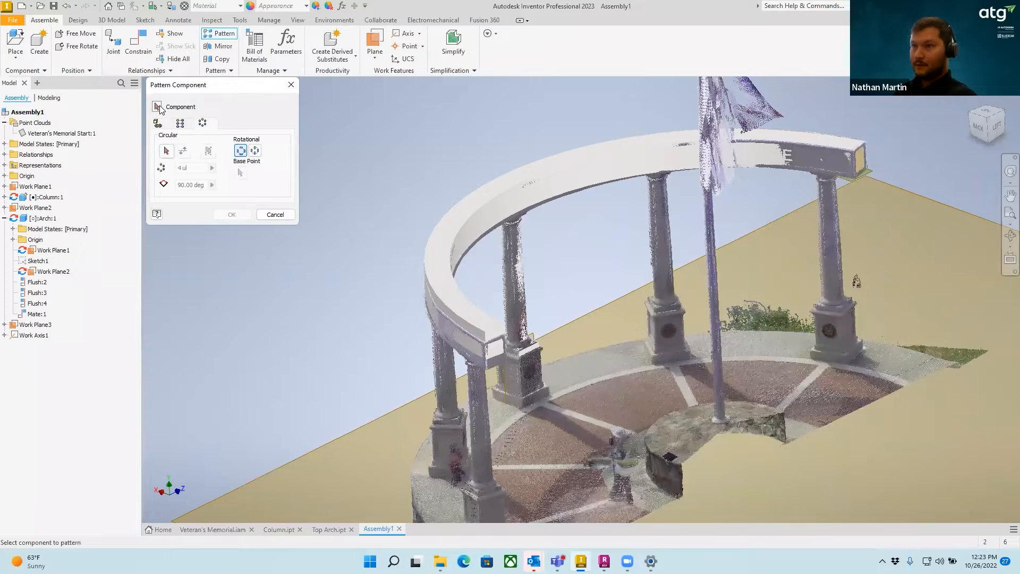
pyautogui.click(45, 197)
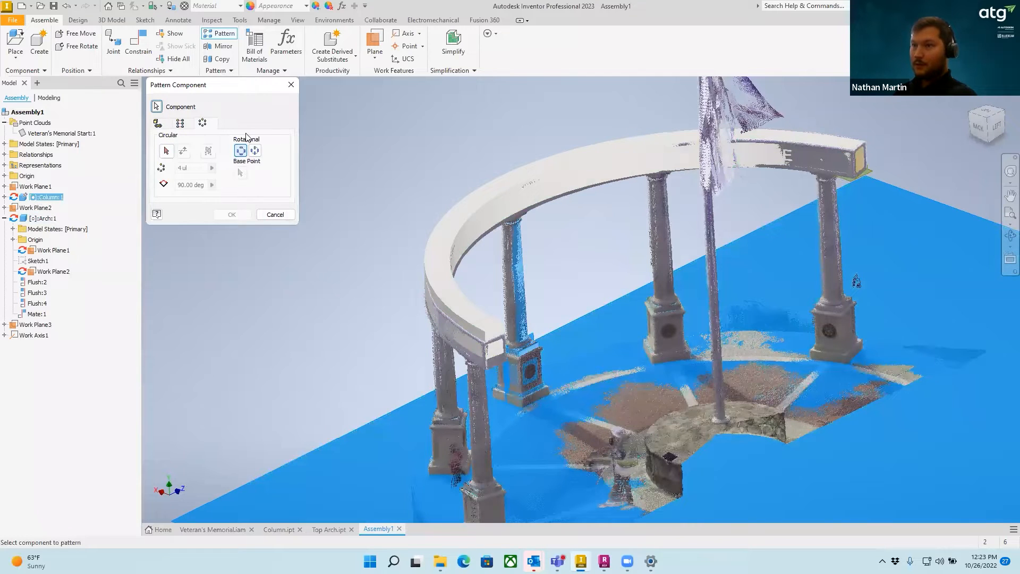
pyautogui.click(166, 151)
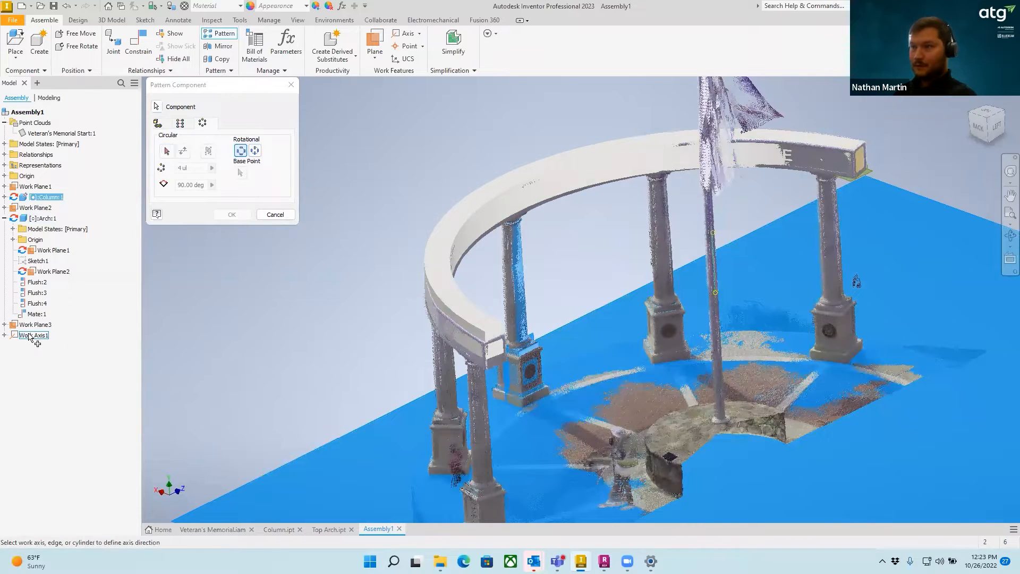
pyautogui.click(33, 336)
pyautogui.click(179, 168)
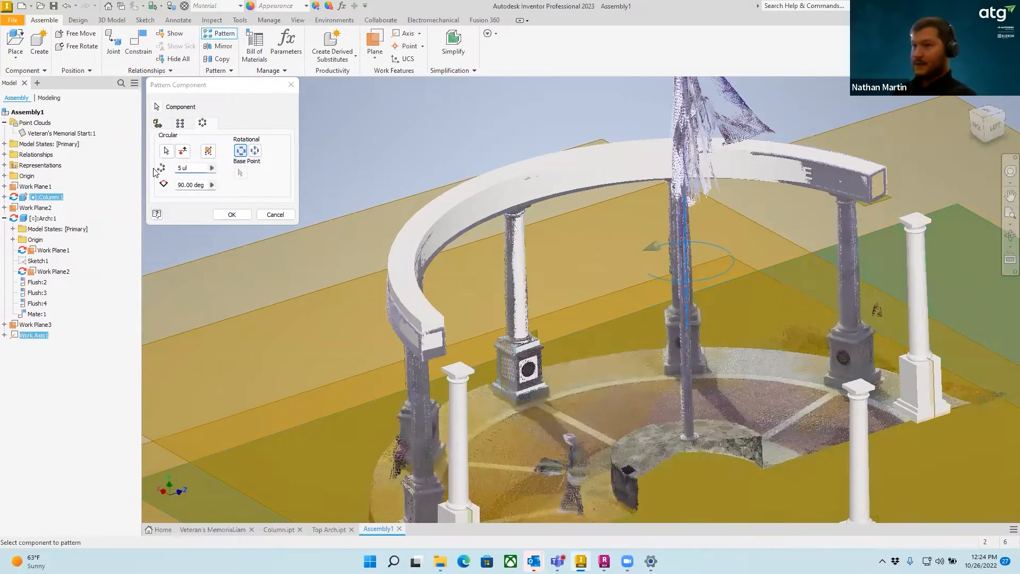
pyautogui.keyDown('shift'); pyautogui.moveTo(572, 179); pyautogui.dragTo(534, 167, button='middle'); pyautogui.keyUp('shift')
pyautogui.click(186, 153)
pyautogui.click(207, 151)
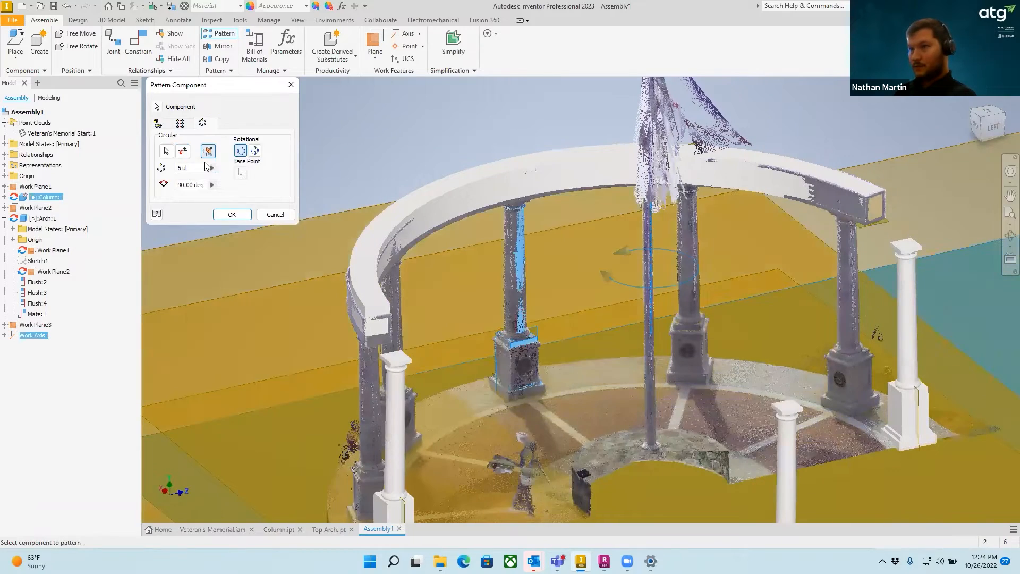
pyautogui.keyDown('shift'); pyautogui.moveTo(597, 287); pyautogui.dragTo(523, 309, button='middle'); pyautogui.keyUp('shift')
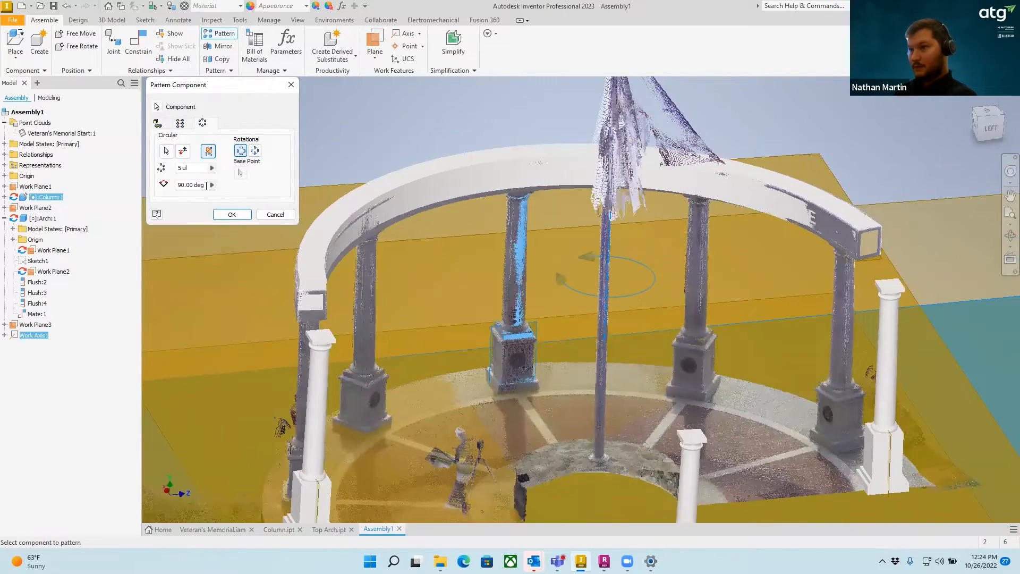
# Tune the angle between columns against the point cloud, trying 30, 35, 36 and 35.5 deg, and create the pattern.
pyautogui.moveTo(206, 185); pyautogui.dragTo(182, 185)
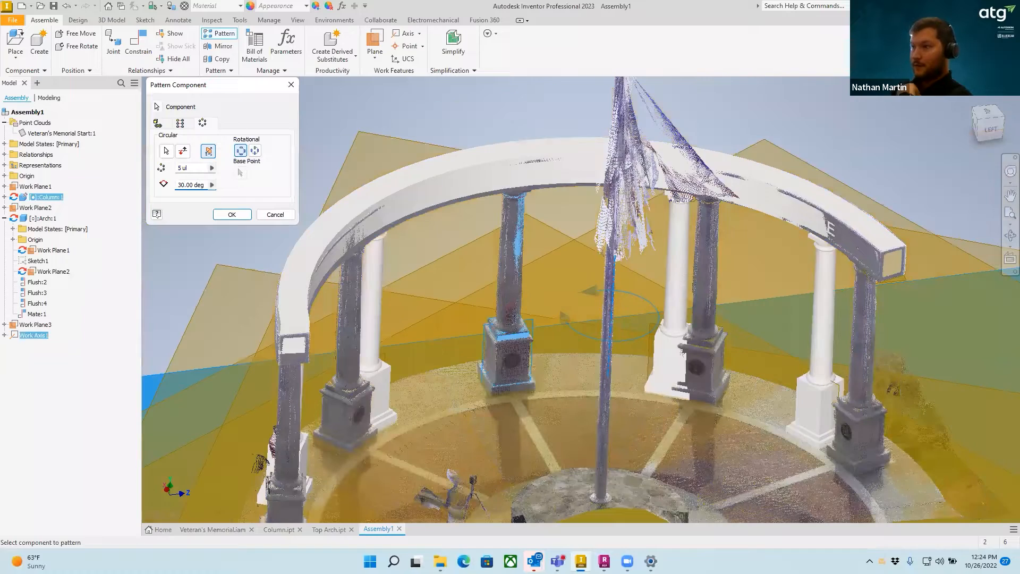
pyautogui.moveTo(601, 268); pyautogui.dragTo(579, 150, button='middle')
pyautogui.moveTo(185, 183); pyautogui.dragTo(166, 175)
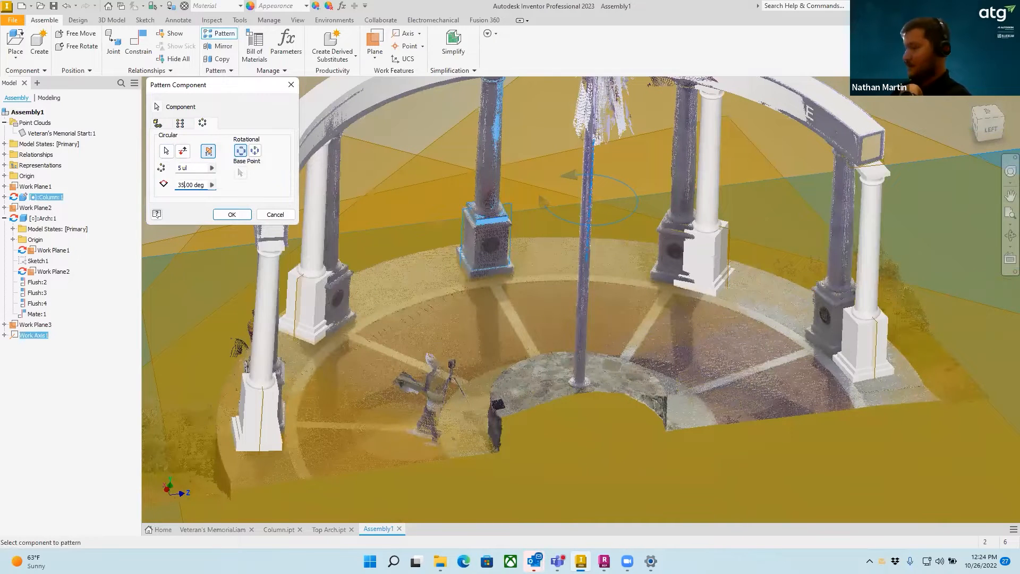
pyautogui.scroll(-3, 695, 234)
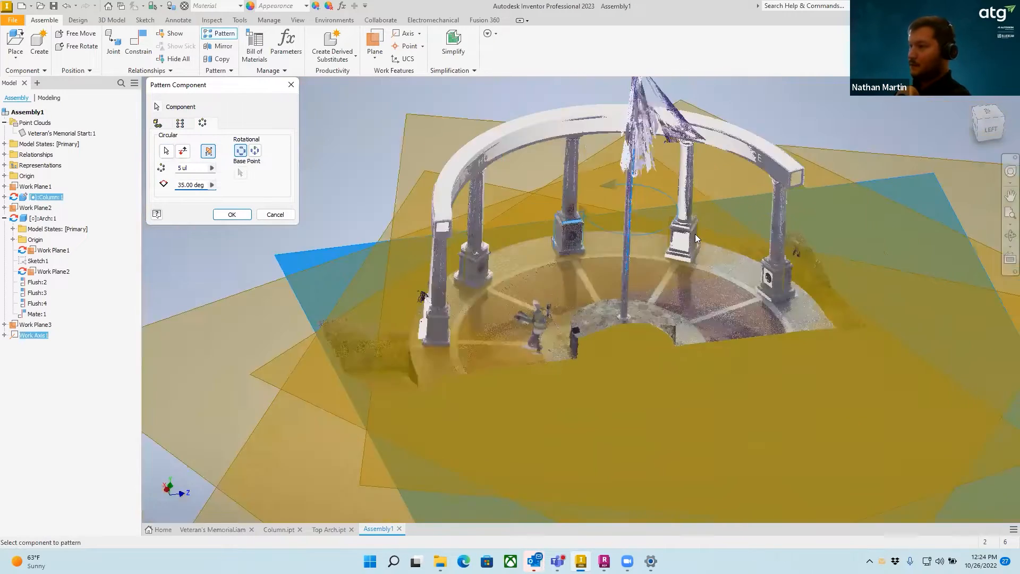
pyautogui.scroll(8, 688, 230)
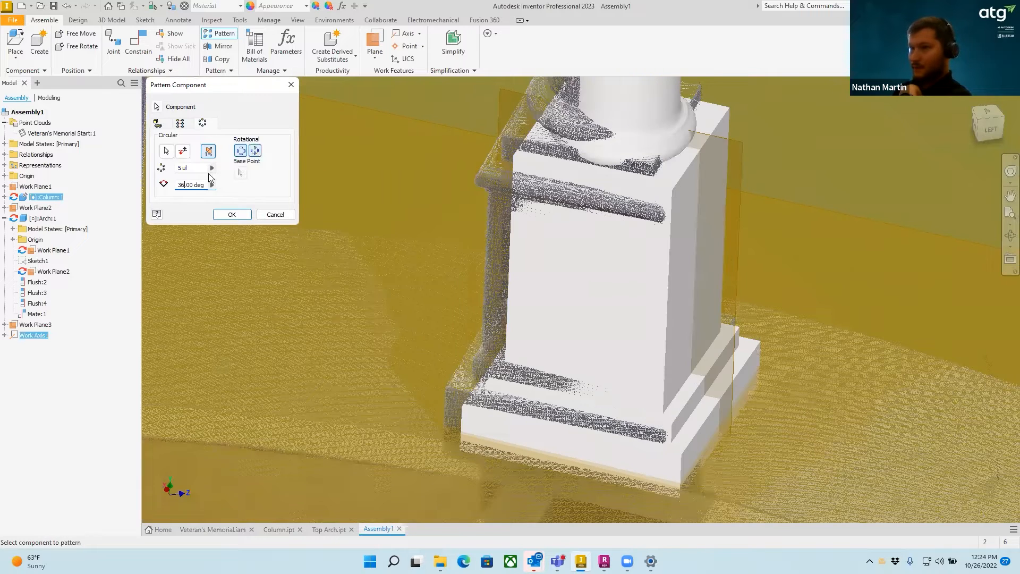
pyautogui.doubleClick(179, 186)
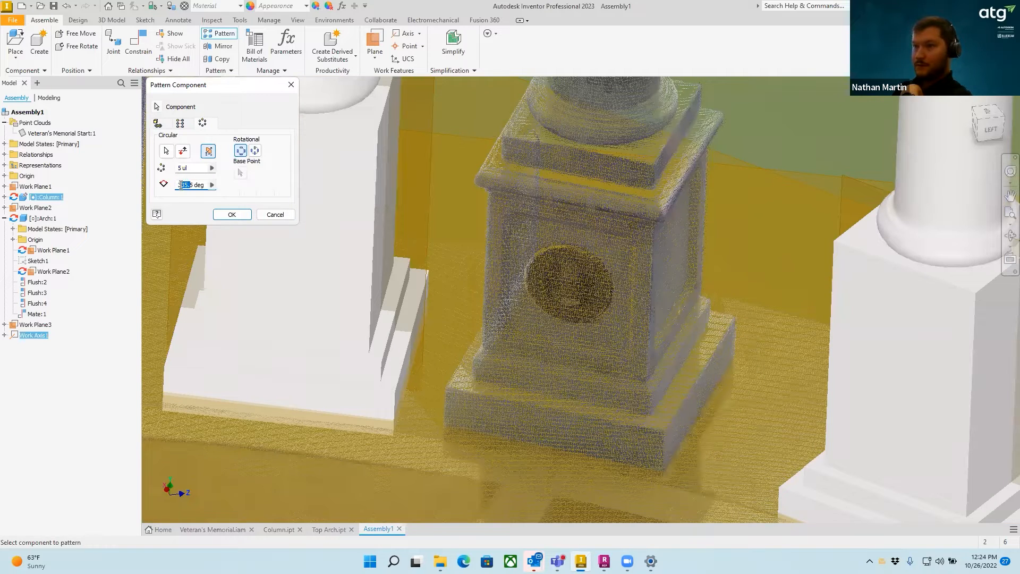
pyautogui.press('Delete')
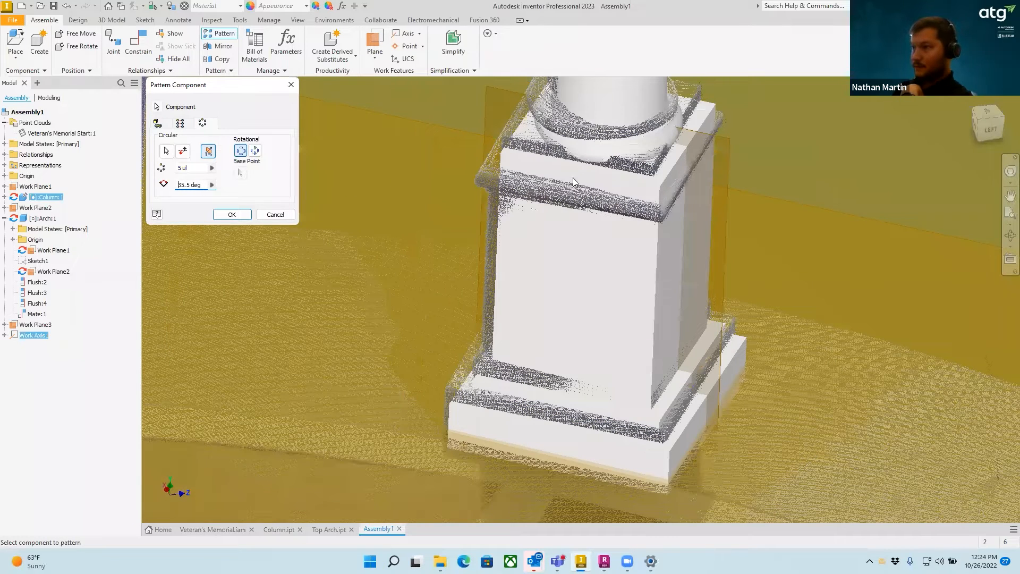
pyautogui.press('Right')
pyautogui.press('Right')
pyautogui.press('Right')
pyautogui.press('Delete')
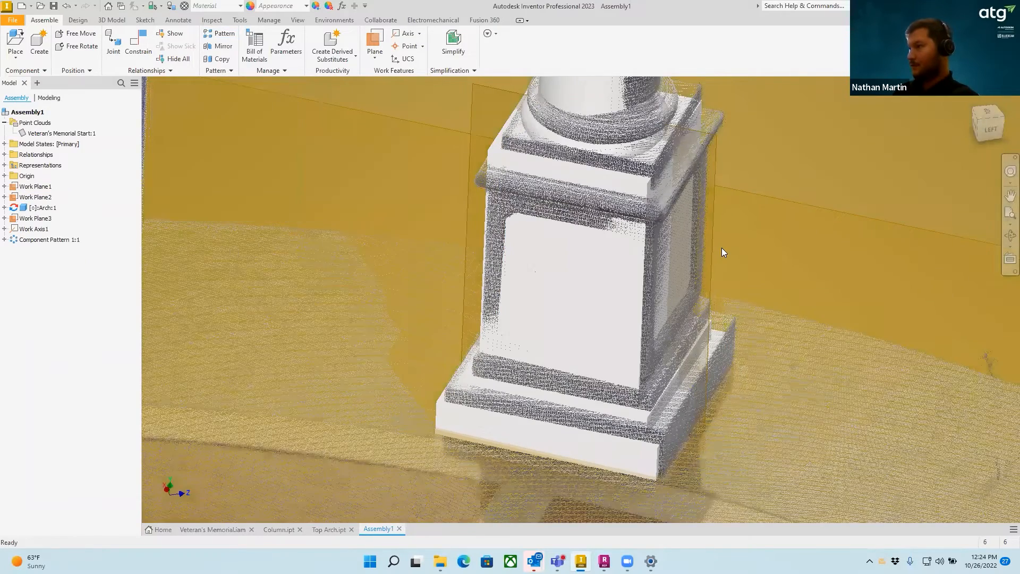
# Inspect the patterned columns against the point cloud from several sides.
pyautogui.scroll(-10, 722, 248)
pyautogui.keyDown('shift'); pyautogui.moveTo(801, 200); pyautogui.dragTo(854, 364, button='middle'); pyautogui.keyUp('shift')
pyautogui.scroll(-3, 853, 364)
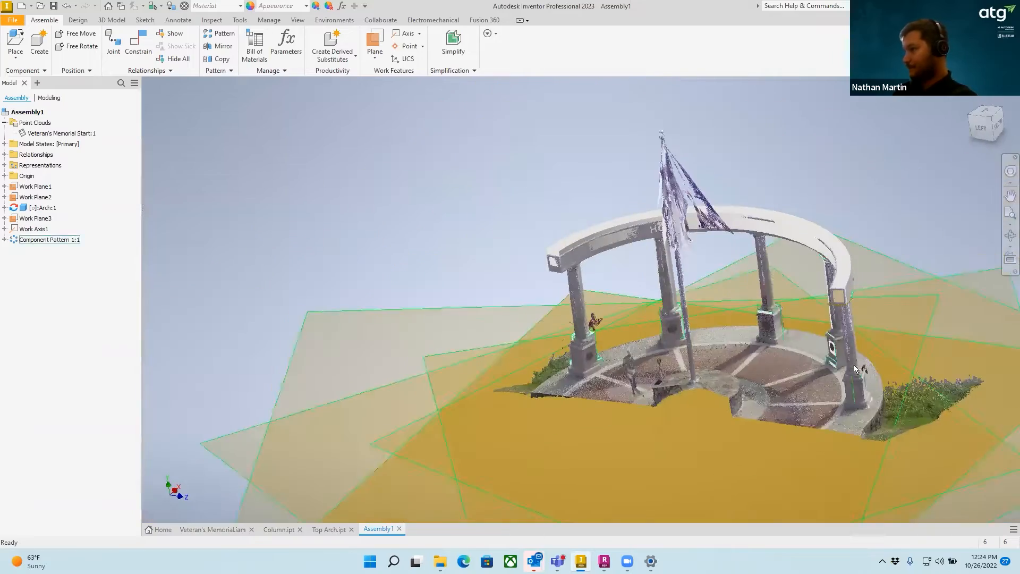
pyautogui.keyDown('shift'); pyautogui.moveTo(900, 261); pyautogui.dragTo(563, 274, button='middle'); pyautogui.keyUp('shift')
pyautogui.scroll(-3, 720, 304)
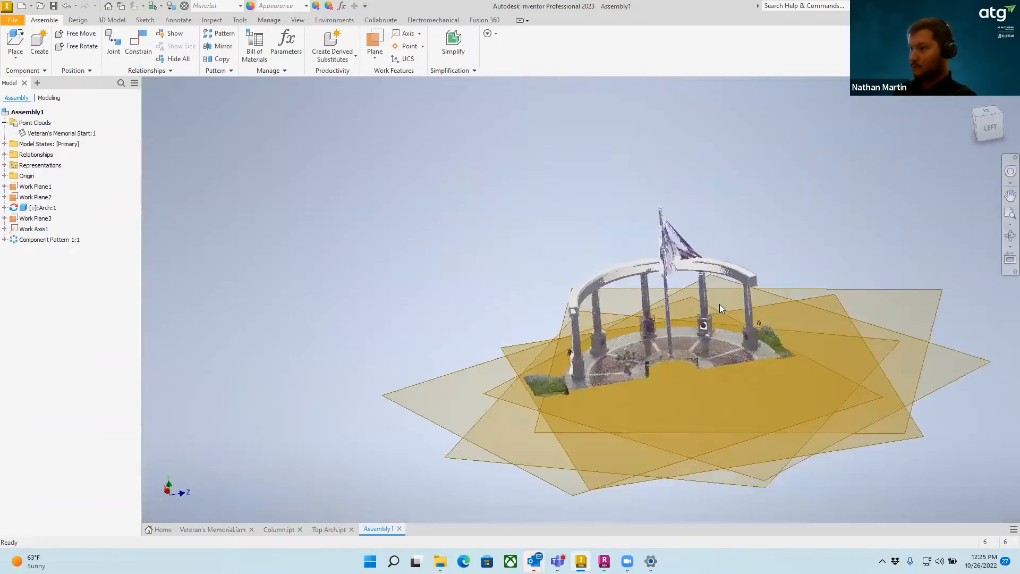
pyautogui.scroll(8, 730, 317)
pyautogui.keyDown('shift'); pyautogui.moveTo(729, 316); pyautogui.dragTo(673, 228, button='middle'); pyautogui.keyUp('shift')
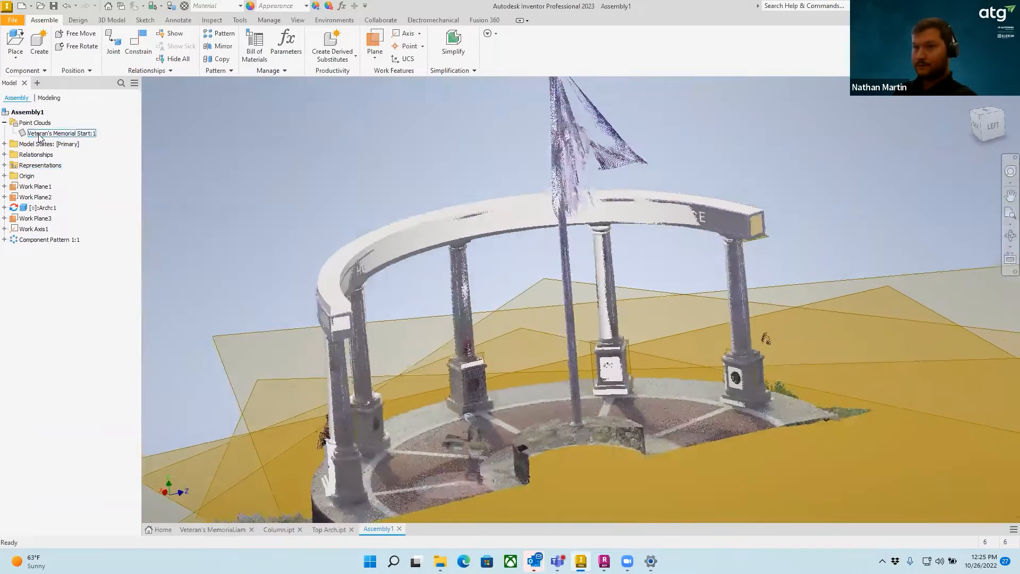
# Hide the Veteran's Memorial point cloud and view the modeled arch with its columns.
pyautogui.click(40, 135)
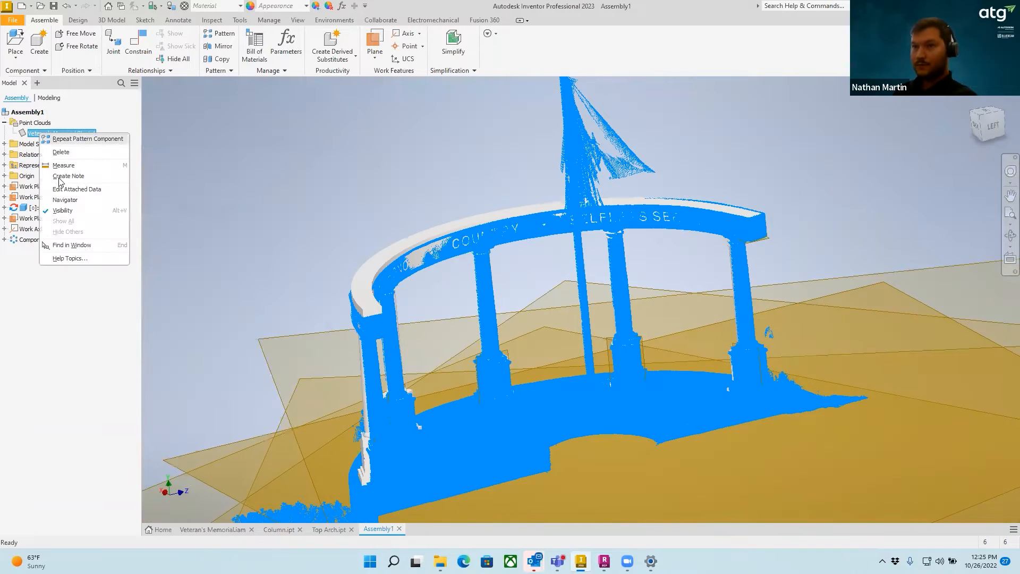
pyautogui.click(62, 210)
pyautogui.scroll(-3, 665, 388)
pyautogui.scroll(5, 664, 388)
pyautogui.keyDown('shift'); pyautogui.moveTo(661, 370); pyautogui.dragTo(369, 371, button='middle'); pyautogui.keyUp('shift')
pyautogui.scroll(-3, 370, 368)
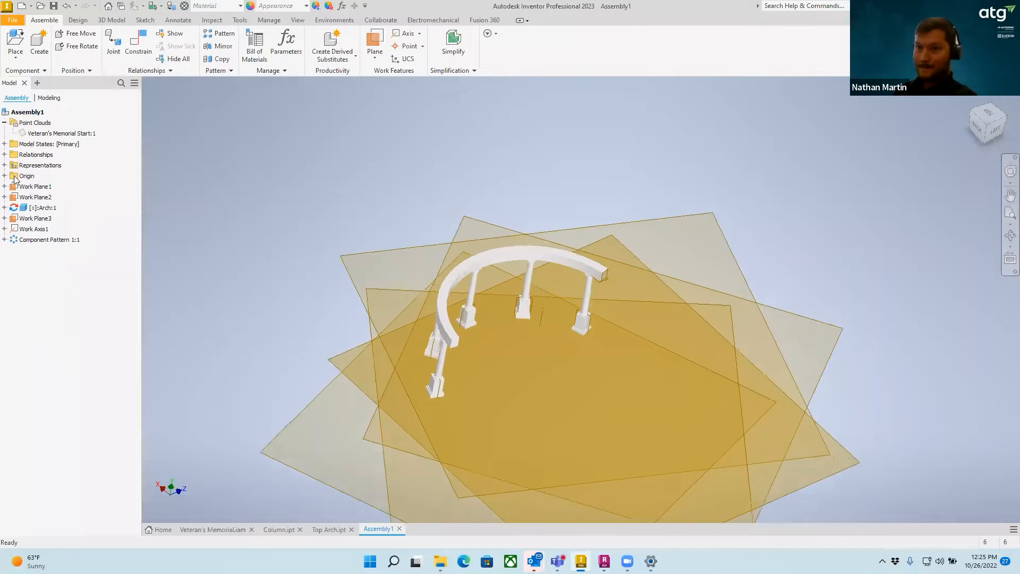
# Hide Work Plane1, Work Plane2 and Work Plane3 in the assembly.
pyautogui.click(33, 218)
pyautogui.keyDown('ctrl'); pyautogui.click(31, 196); pyautogui.keyUp('ctrl')
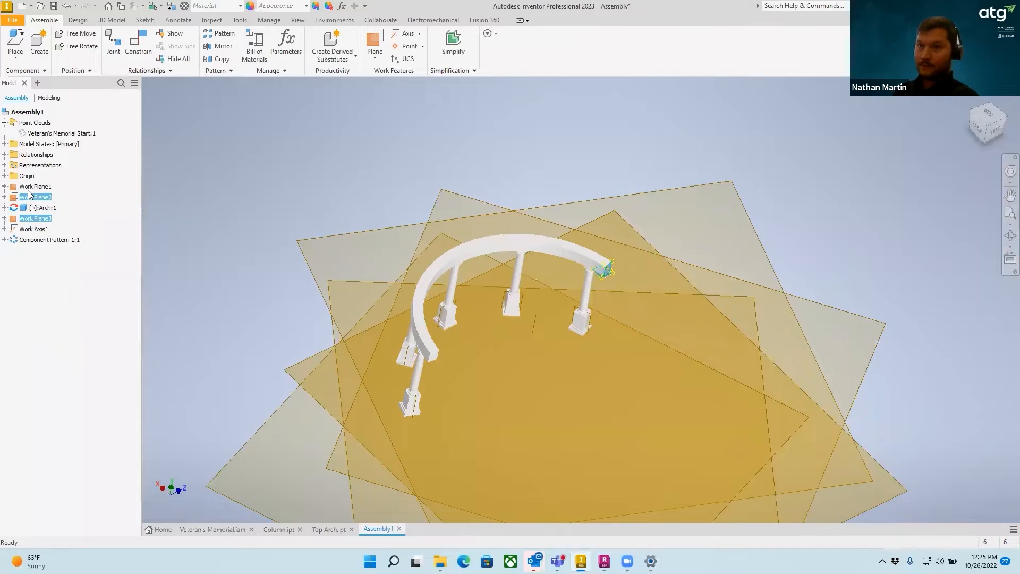
pyautogui.keyDown('ctrl'); pyautogui.click(30, 187); pyautogui.keyUp('ctrl')
pyautogui.rightClick(30, 187)
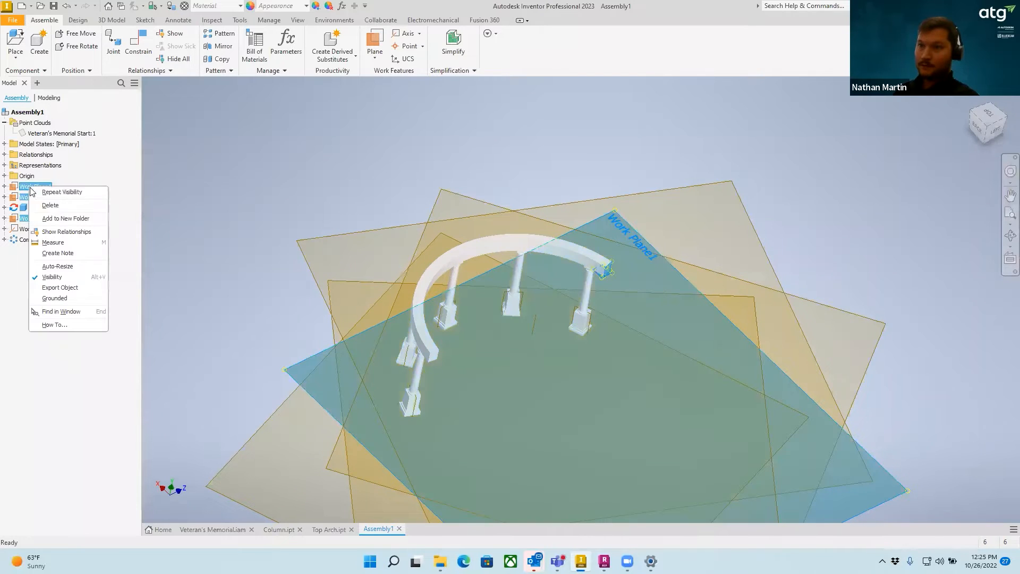
pyautogui.click(62, 276)
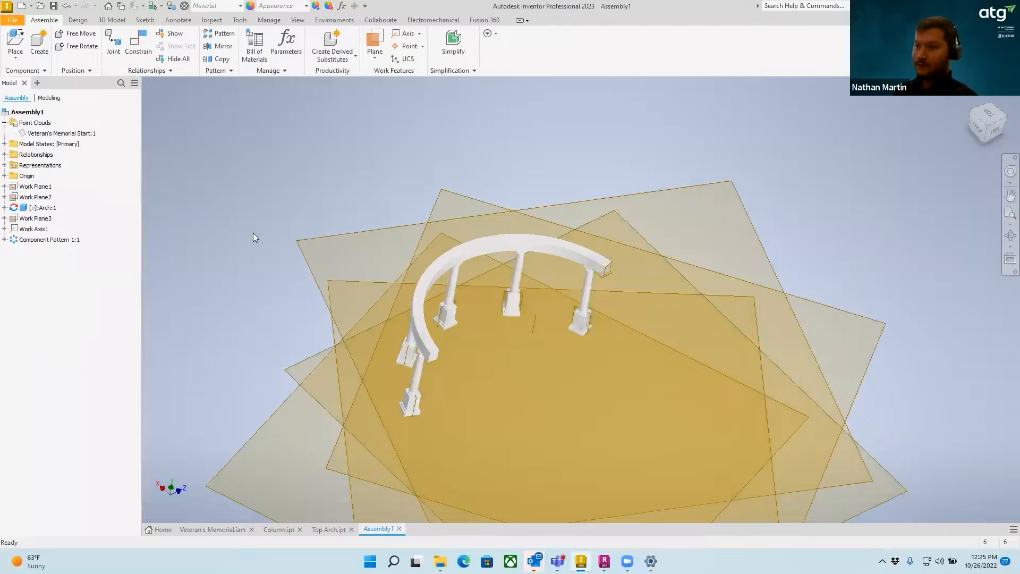
# Expand the component pattern, highlight its first element and inspect the arch and columns from several sides.
pyautogui.rightClick(16, 229)
pyautogui.click(4, 239)
pyautogui.click(4, 239)
pyautogui.scroll(-5, 691, 378)
pyautogui.scroll(10, 754, 377)
pyautogui.moveTo(839, 467); pyautogui.dragTo(745, 314)
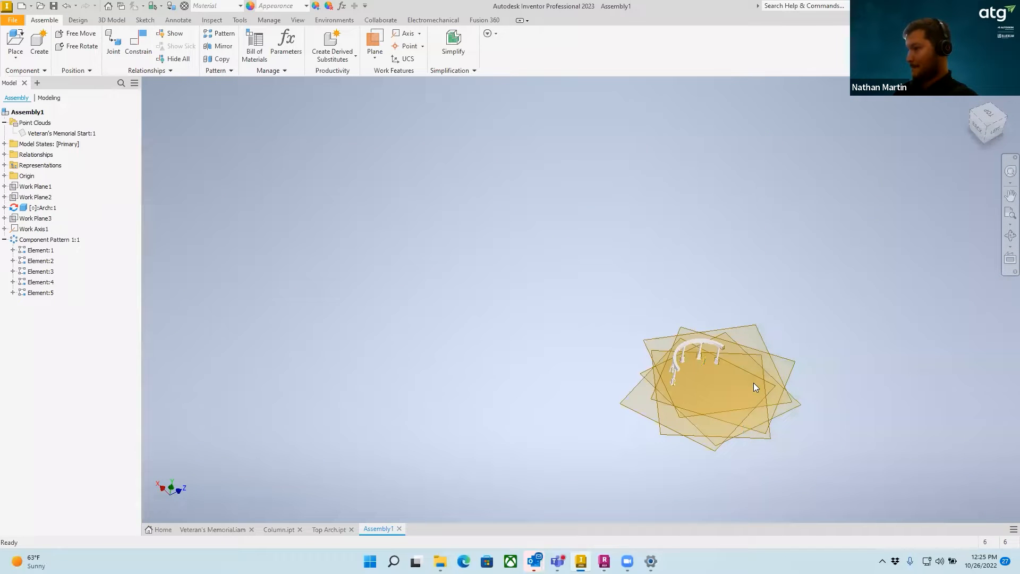
pyautogui.scroll(-5, 763, 371)
pyautogui.scroll(2, 581, 251)
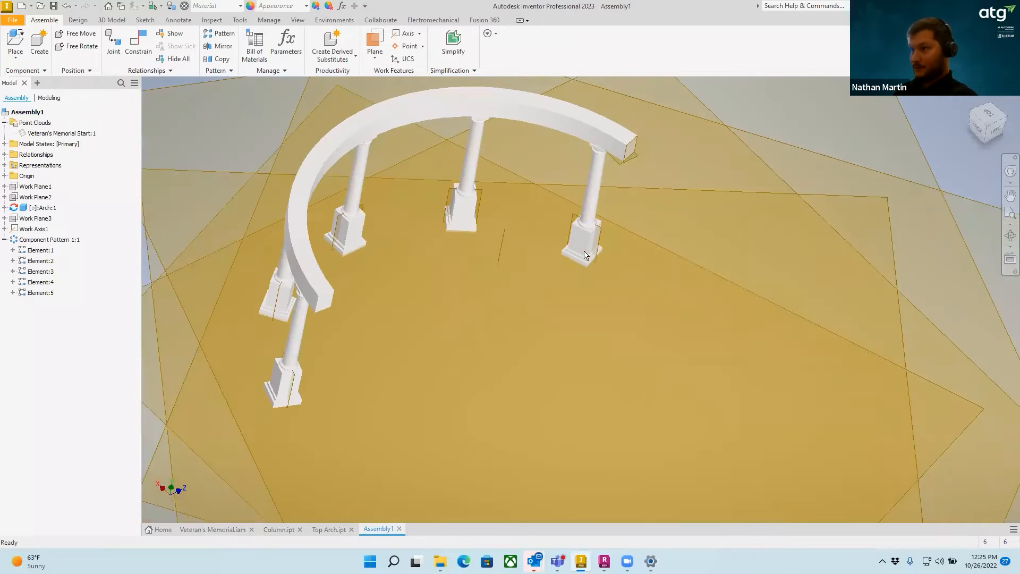
pyautogui.keyDown('shift'); pyautogui.moveTo(580, 251); pyautogui.dragTo(478, 356, button='middle'); pyautogui.keyUp('shift')
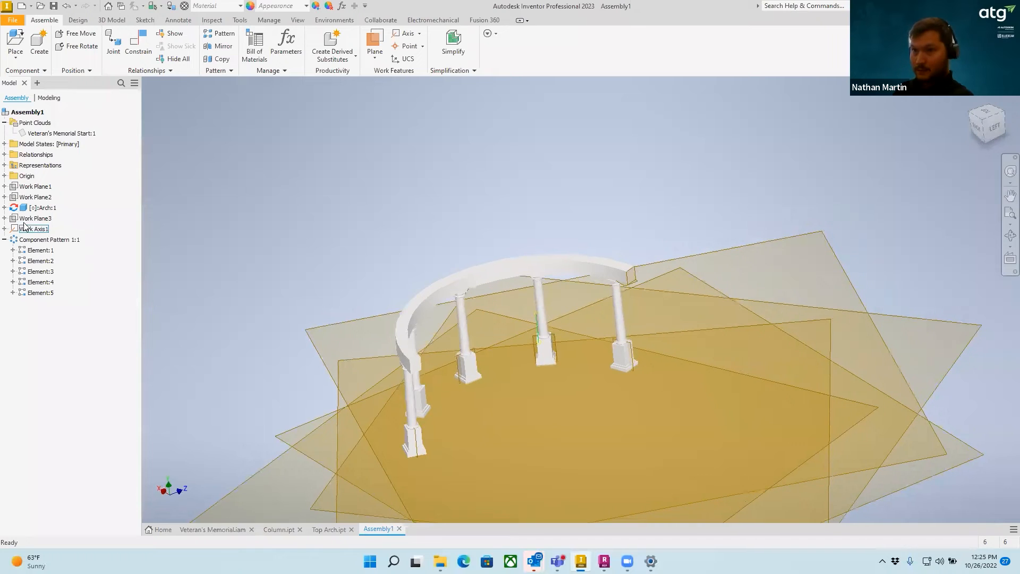
pyautogui.click(41, 250)
pyautogui.scroll(3, 650, 465)
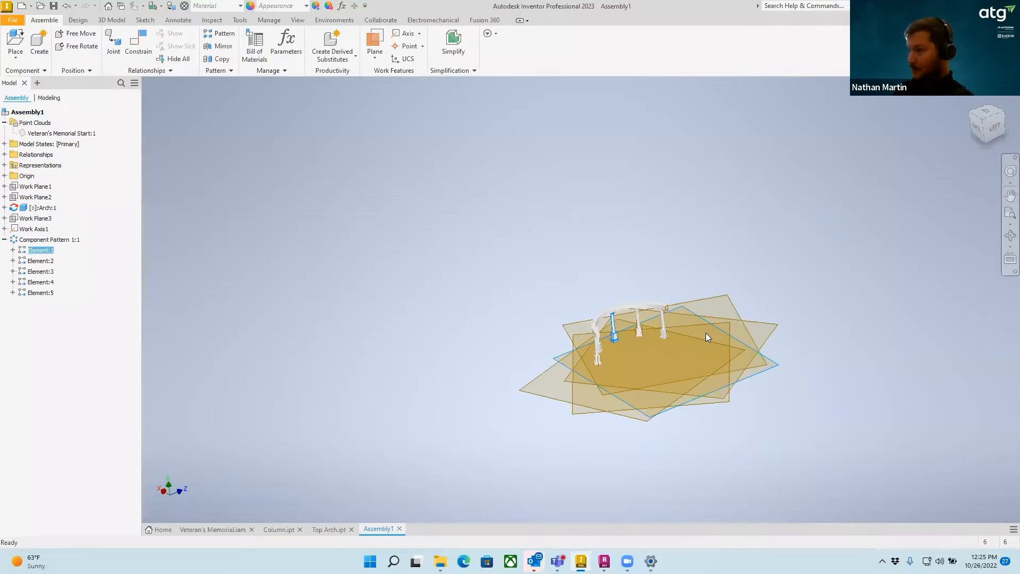
pyautogui.scroll(-8, 707, 335)
pyautogui.scroll(8, 709, 342)
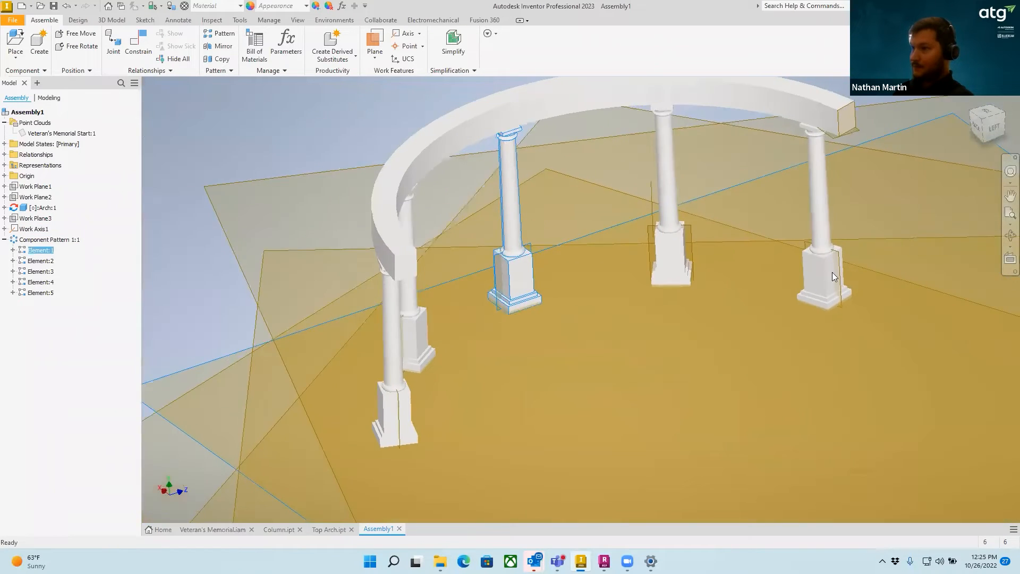
pyautogui.keyDown('shift'); pyautogui.moveTo(790, 293); pyautogui.dragTo(710, 251, button='middle'); pyautogui.keyUp('shift')
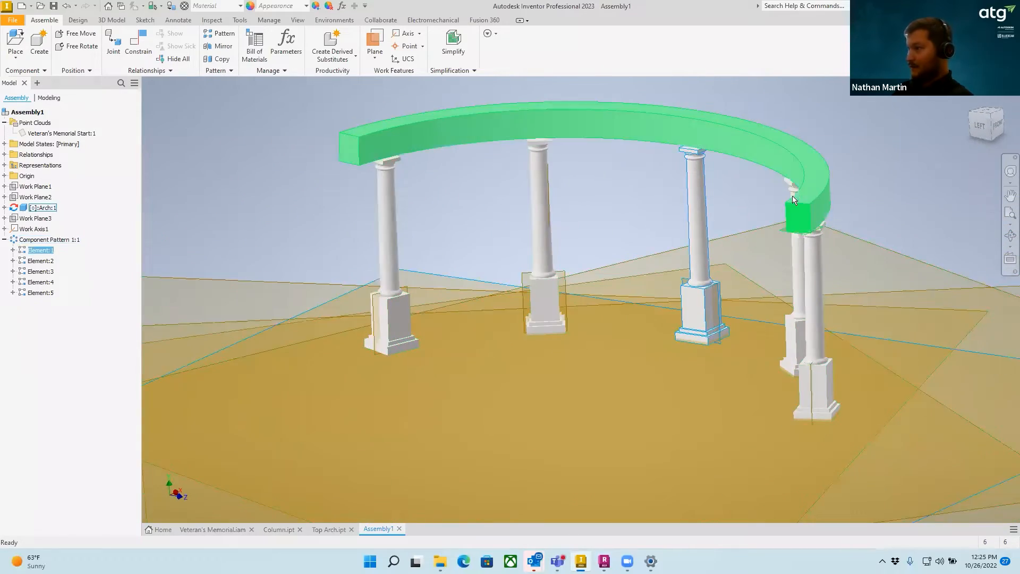
pyautogui.scroll(-2, 770, 241)
pyautogui.keyDown('shift'); pyautogui.moveTo(772, 243); pyautogui.dragTo(739, 250, button='middle'); pyautogui.keyUp('shift')
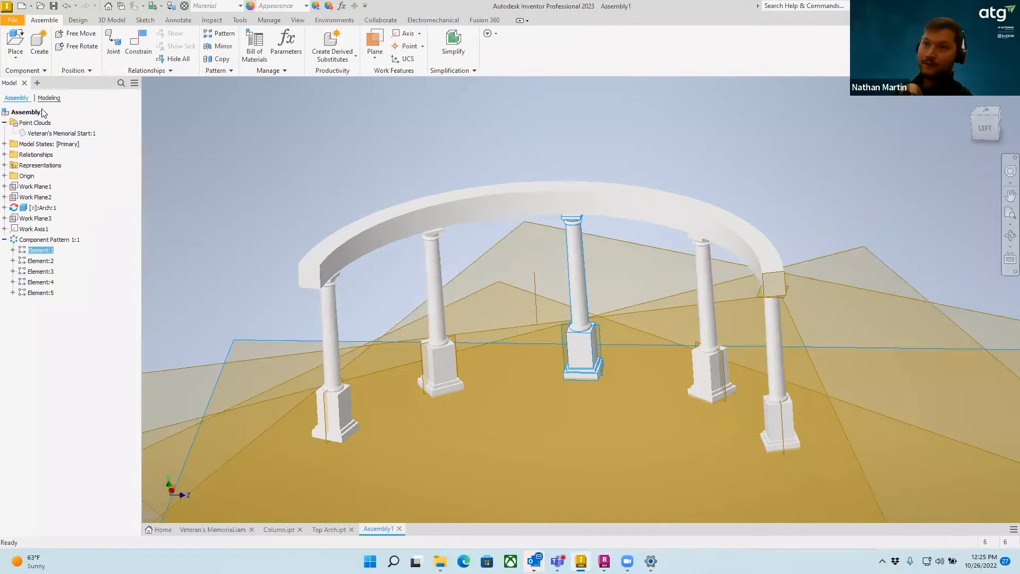
# Switch to the Veteran's Memorial.iam assembly and view its lettered arch and detailed columns from the front.
pyautogui.click(13, 19)
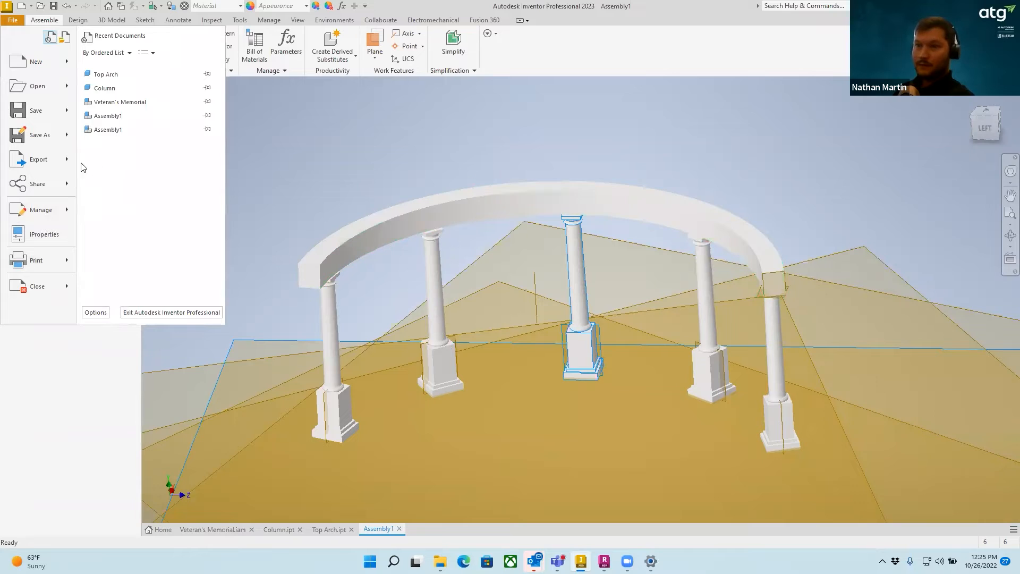
pyautogui.click(542, 148)
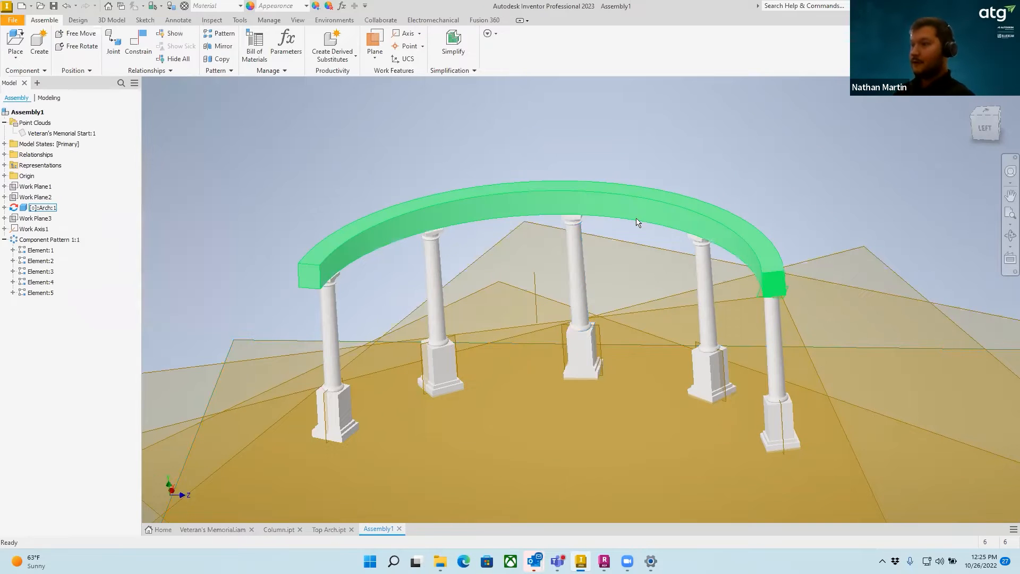
pyautogui.click(224, 528)
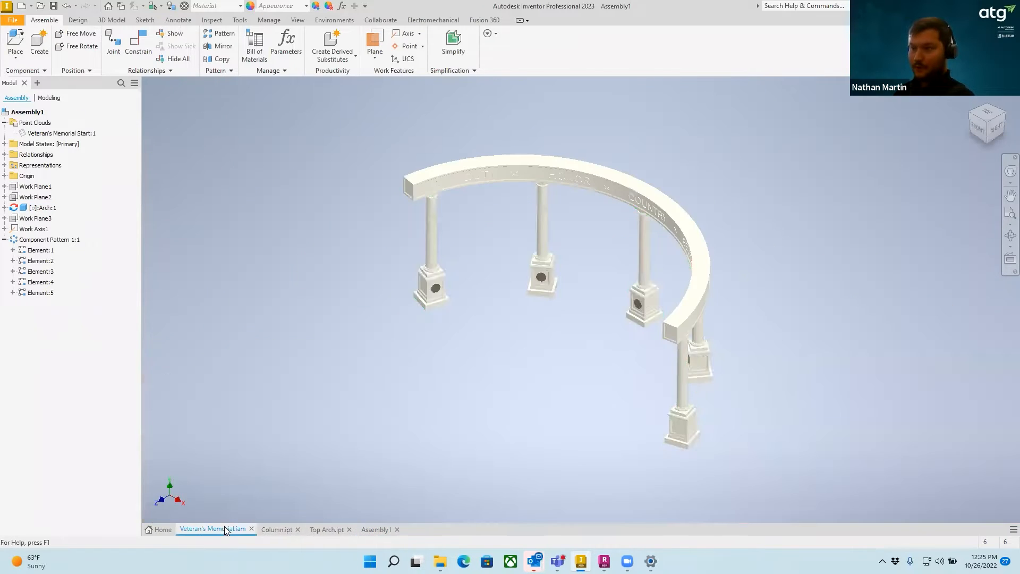
pyautogui.keyDown('shift'); pyautogui.moveTo(737, 359); pyautogui.dragTo(617, 268, button='middle'); pyautogui.keyUp('shift')
pyautogui.scroll(-4, 645, 332)
pyautogui.scroll(5, 645, 331)
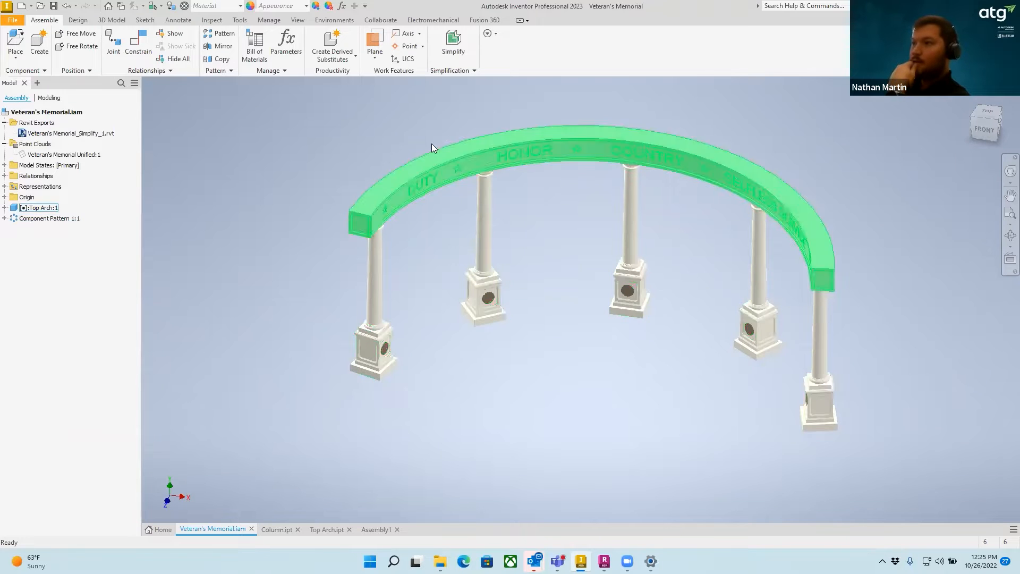
pyautogui.click(14, 20)
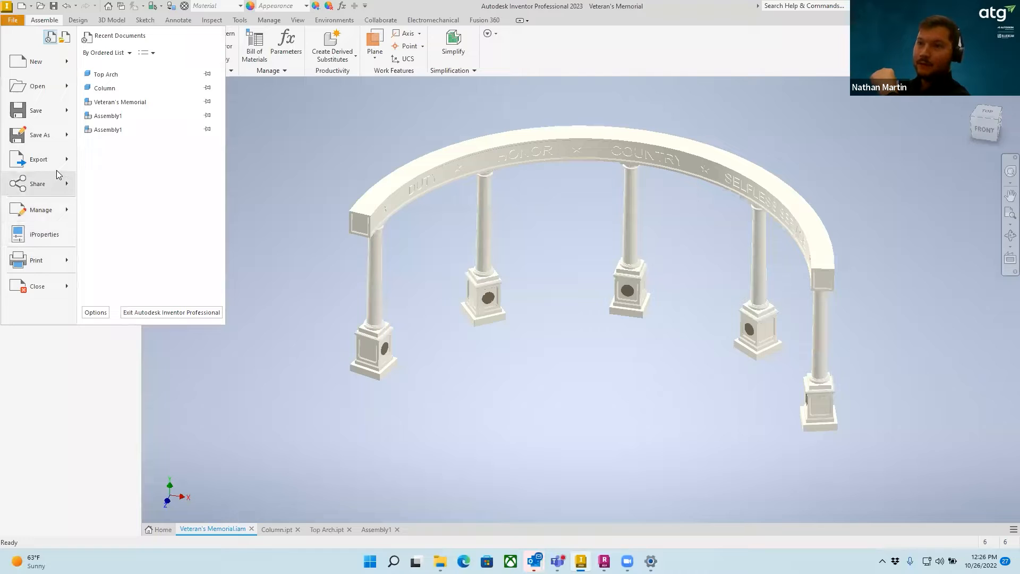
pyautogui.moveTo(68, 163)
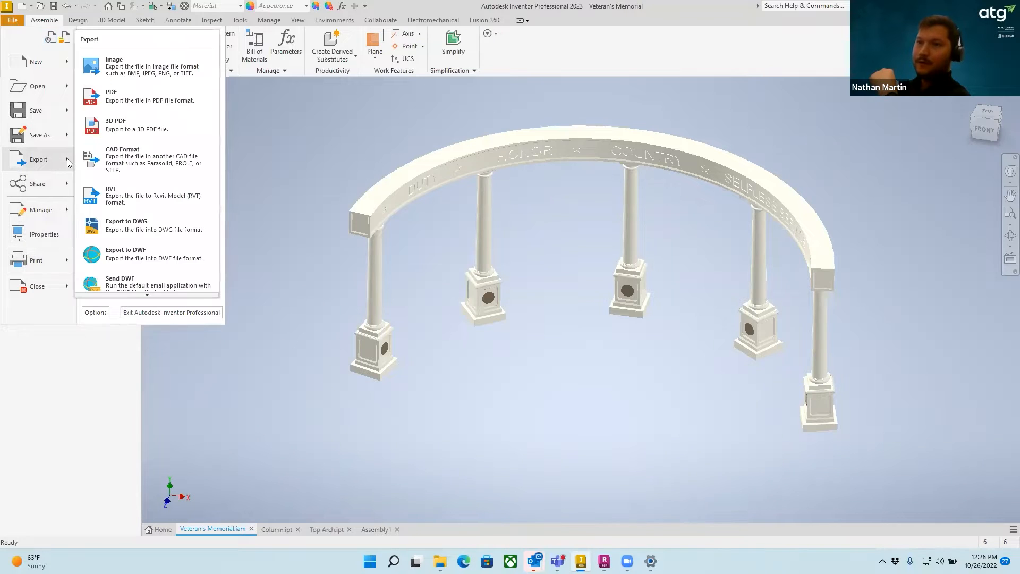
pyautogui.click(121, 201)
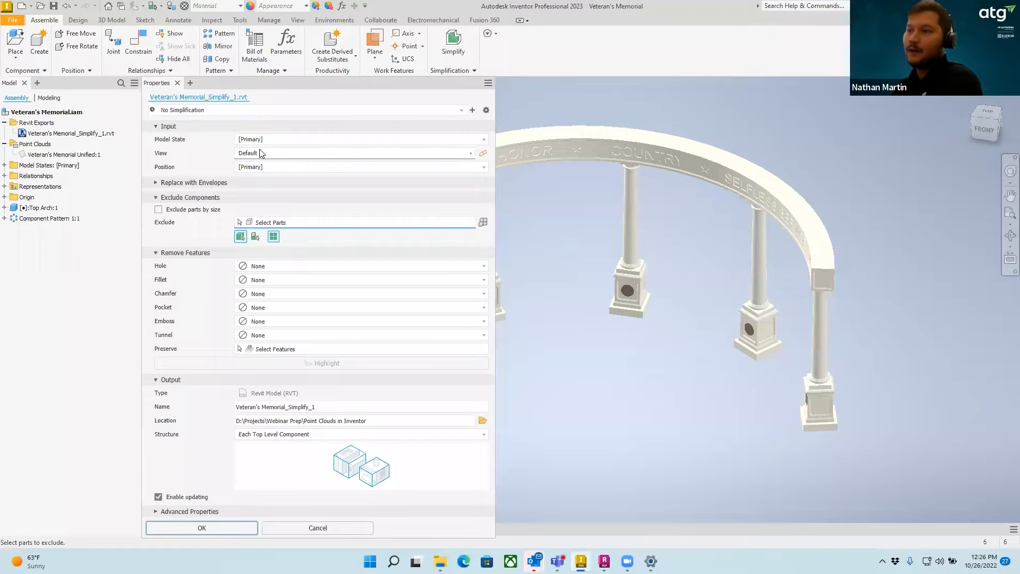
pyautogui.moveTo(750, 208); pyautogui.dragTo(804, 227, button='middle')
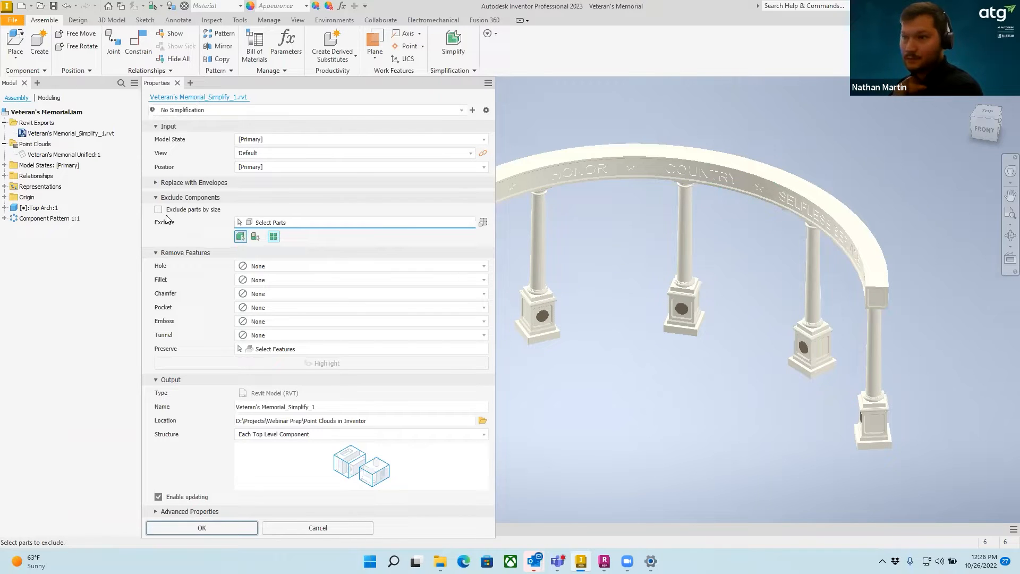
pyautogui.click(156, 197)
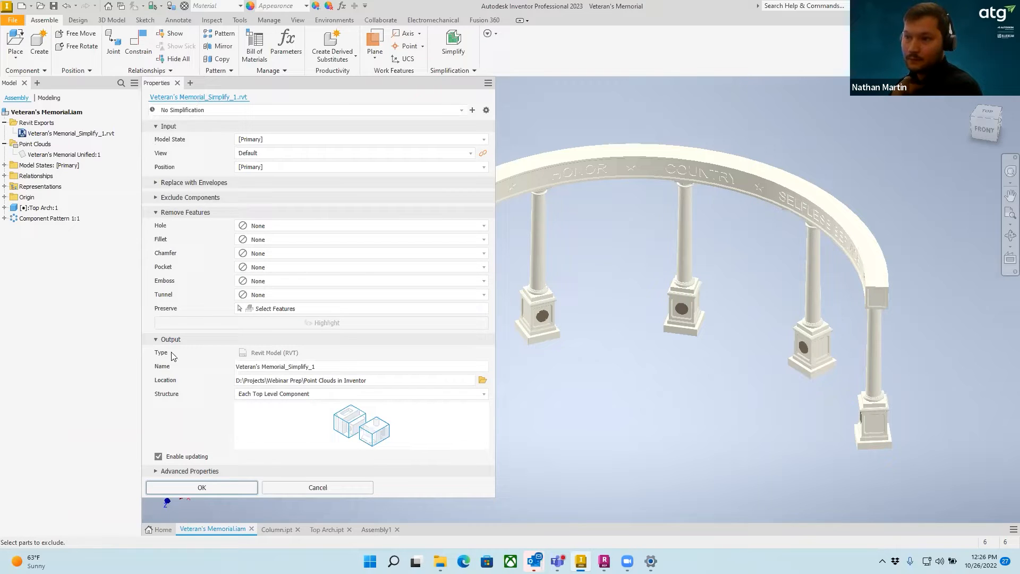
pyautogui.click(157, 198)
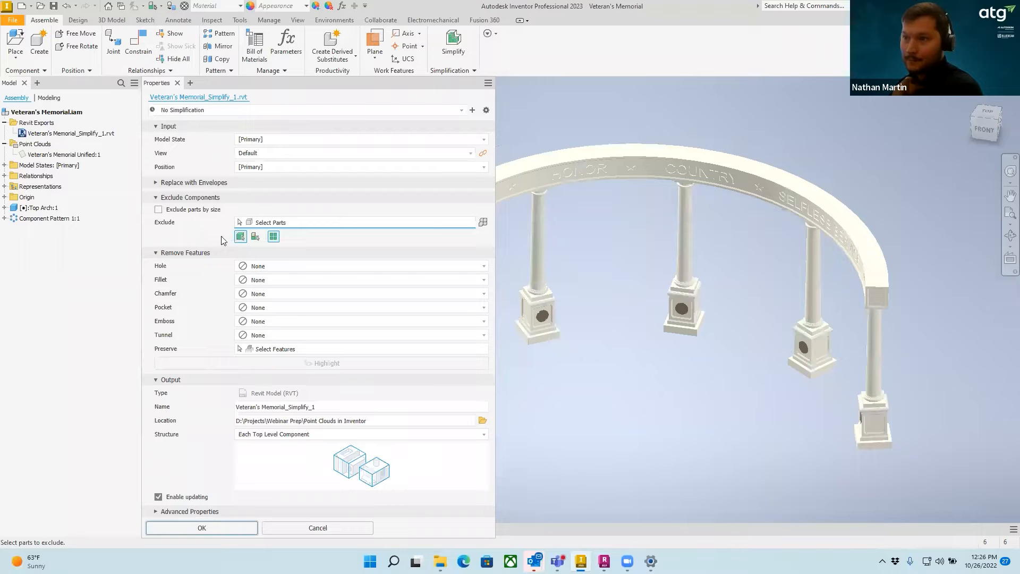
pyautogui.moveTo(753, 294); pyautogui.dragTo(784, 264, button='middle')
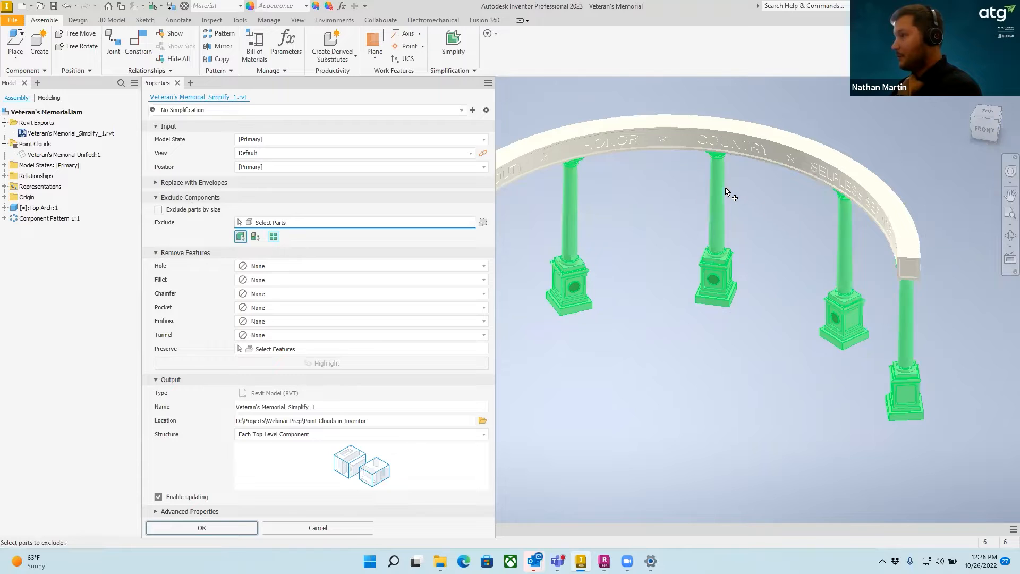
pyautogui.moveTo(715, 191); pyautogui.dragTo(808, 178, button='middle')
pyautogui.click(818, 158)
pyautogui.click(817, 159)
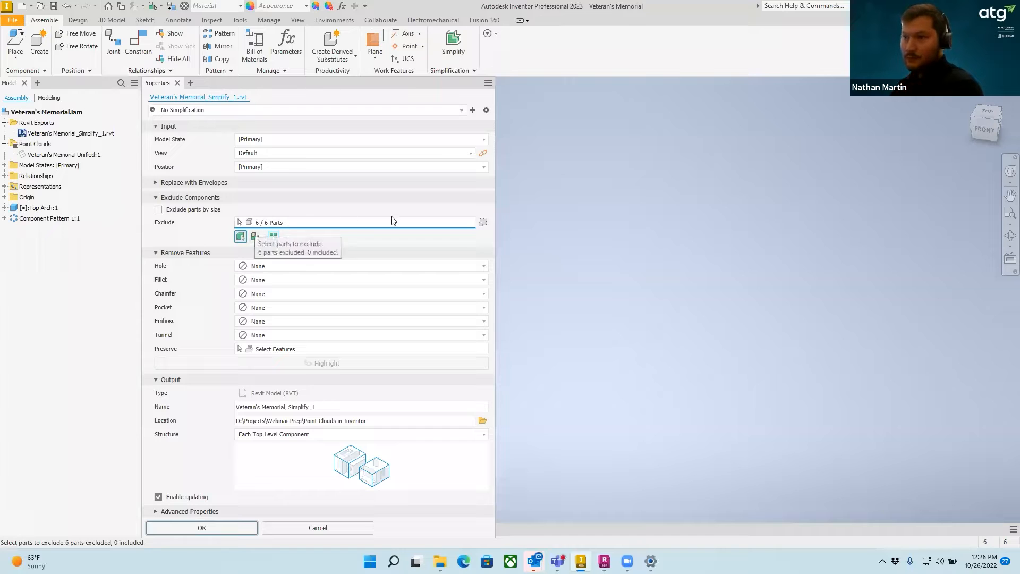
pyautogui.press('Escape')
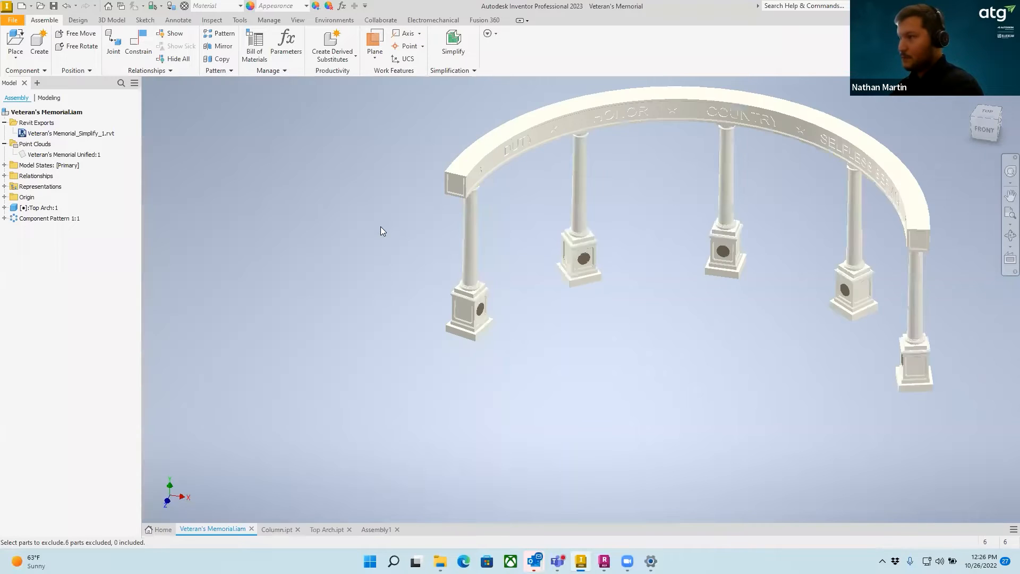
# Start an RVT export of the Veteran's Memorial assembly and exclude the Top Arch part from it.
pyautogui.click(13, 19)
pyautogui.moveTo(45, 167)
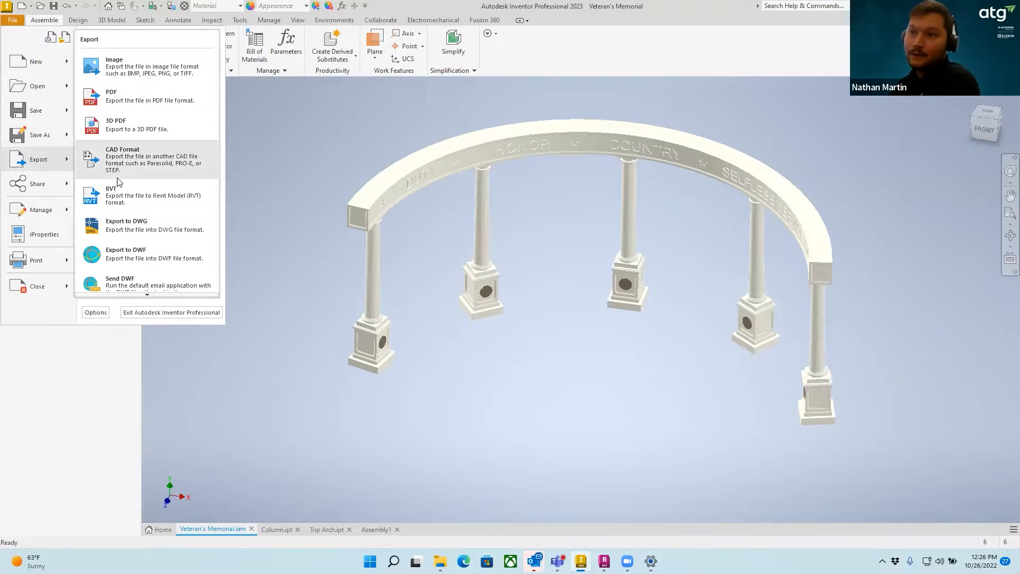
pyautogui.click(115, 195)
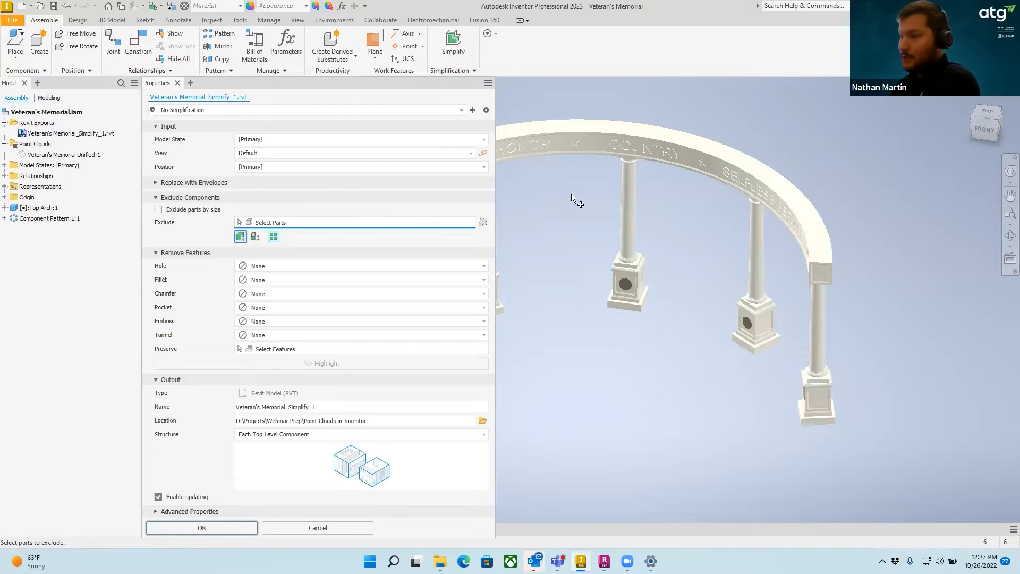
pyautogui.moveTo(696, 165); pyautogui.dragTo(904, 271, button='middle')
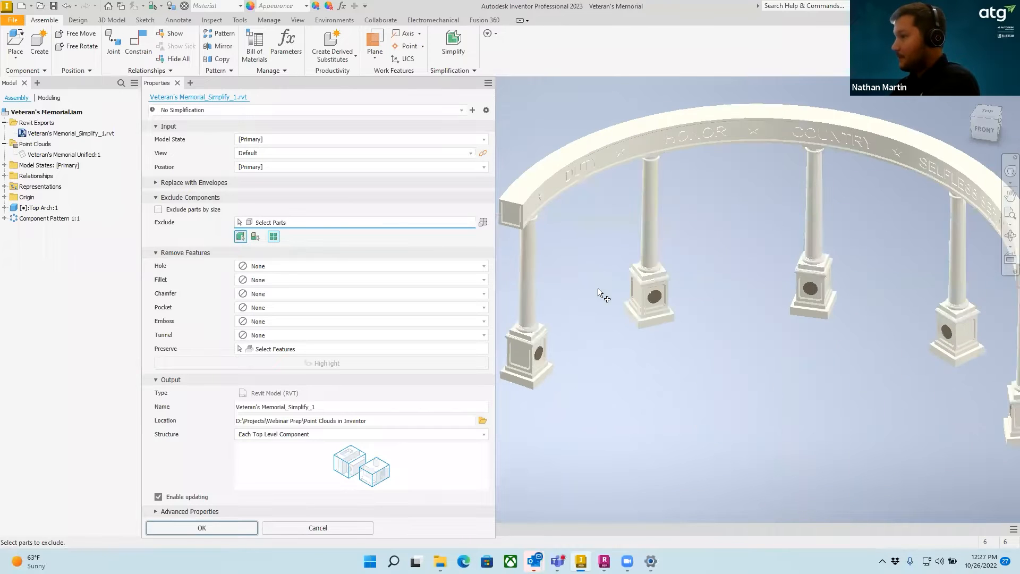
pyautogui.click(828, 131)
pyautogui.moveTo(861, 135); pyautogui.dragTo(838, 124, button='middle')
pyautogui.scroll(5, 740, 189)
pyautogui.scroll(-4, 737, 184)
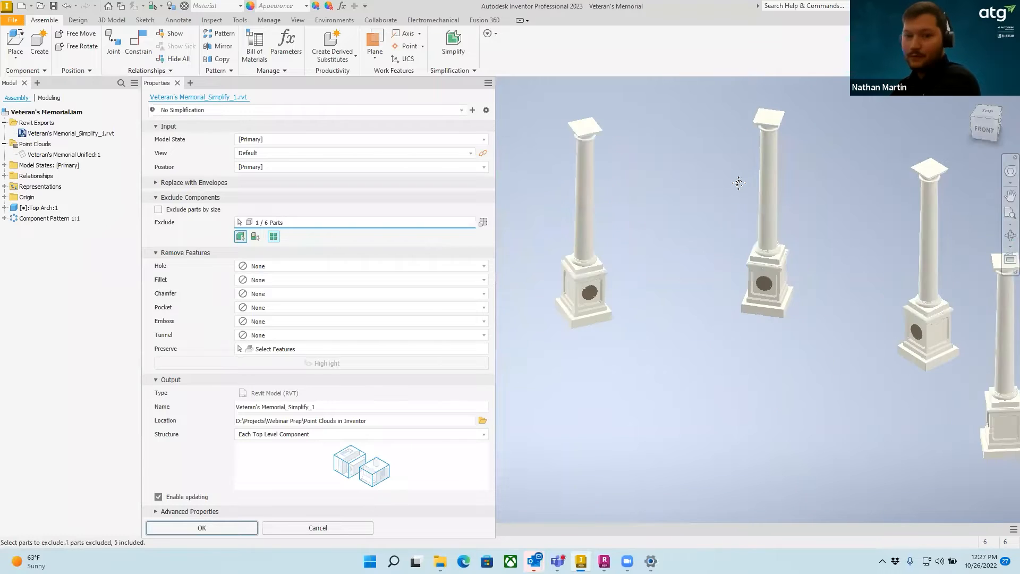
pyautogui.moveTo(736, 182); pyautogui.dragTo(681, 162, button='middle')
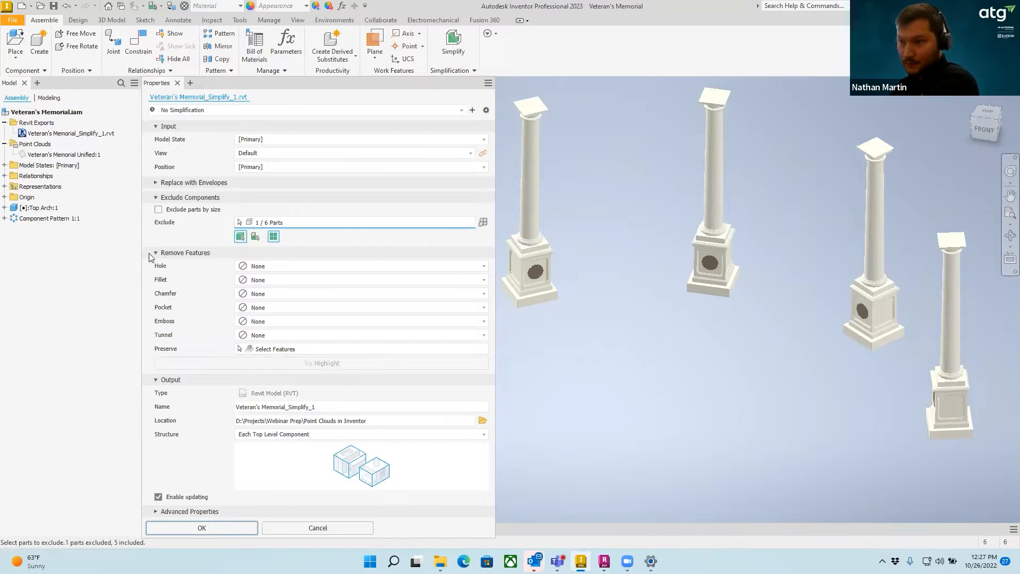
# Try to choose the round medallion on a column base as a feature to preserve in the RVT export.
pyautogui.click(287, 350)
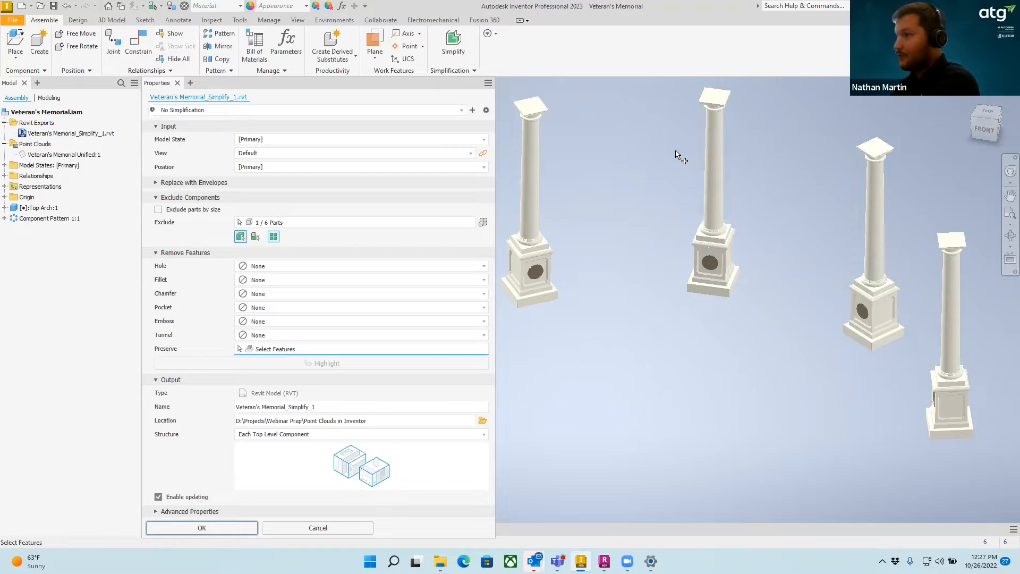
pyautogui.moveTo(679, 155); pyautogui.dragTo(930, 129, button='middle')
pyautogui.scroll(-8, 787, 250)
pyautogui.scroll(10, 775, 253)
pyautogui.scroll(3, 775, 254)
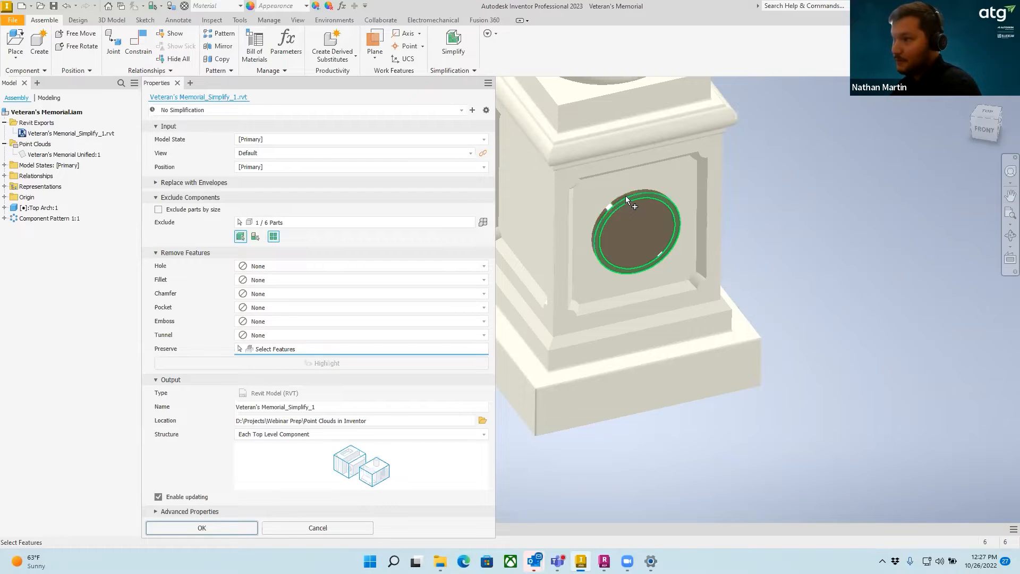
pyautogui.click(271, 351)
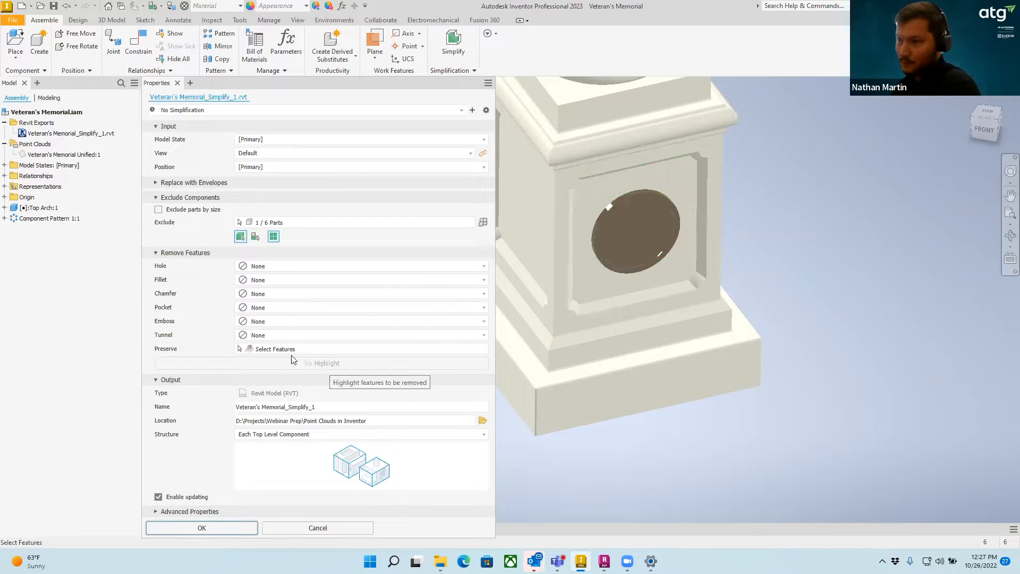
pyautogui.scroll(-3, 713, 169)
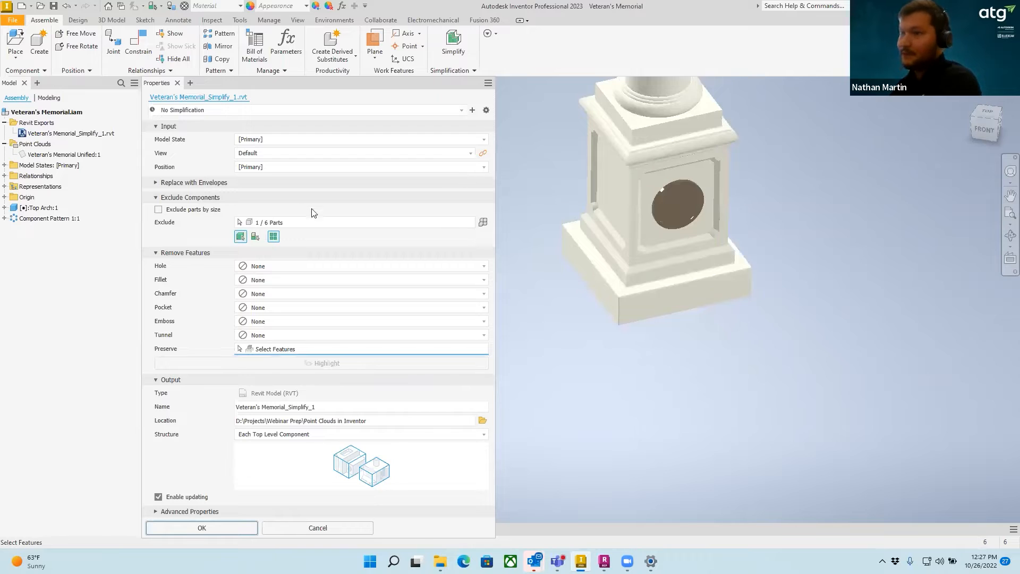
pyautogui.scroll(3, 638, 210)
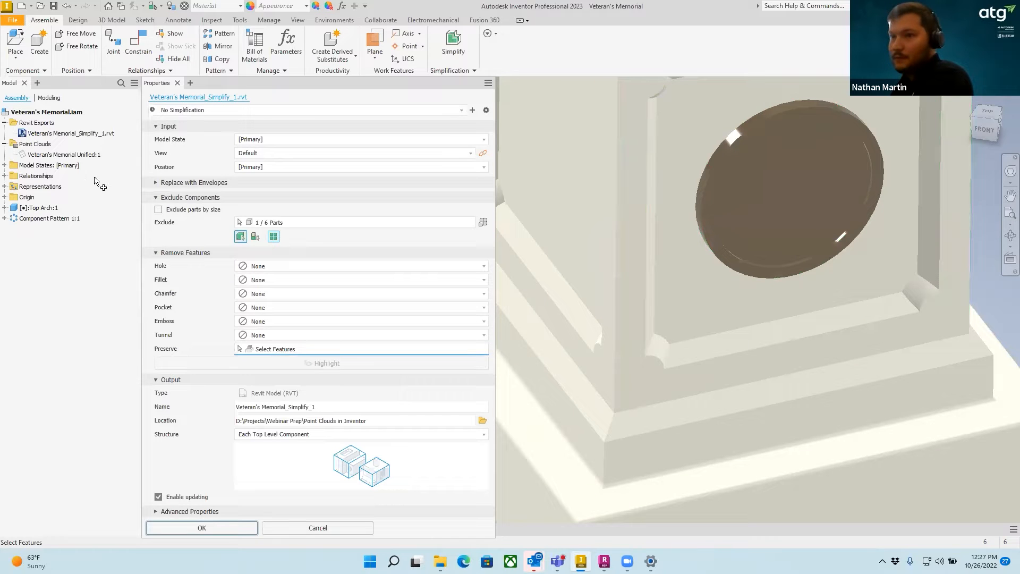
pyautogui.scroll(3, 739, 209)
pyautogui.scroll(-10, 738, 208)
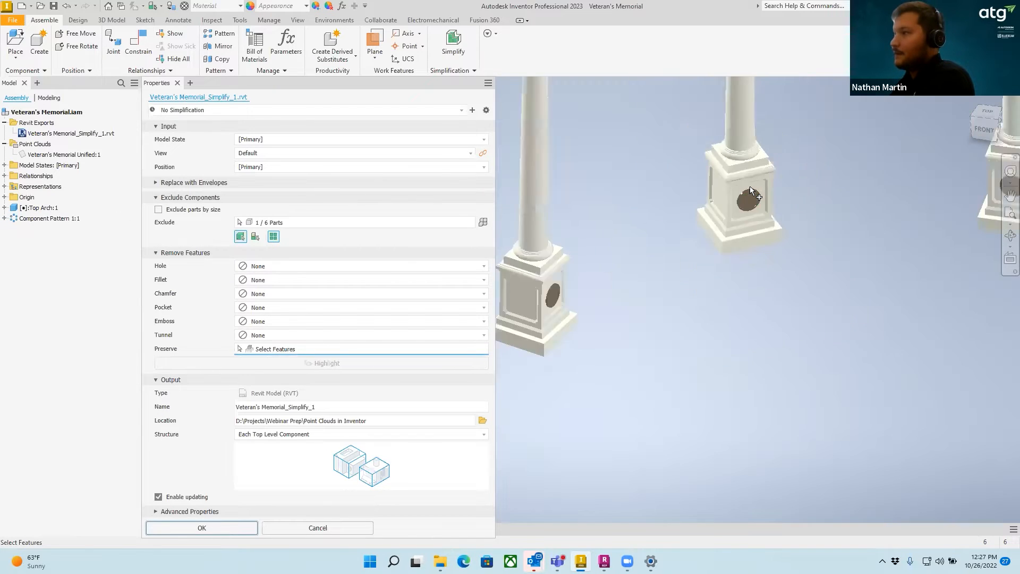
pyautogui.moveTo(845, 207); pyautogui.dragTo(641, 198, button='middle')
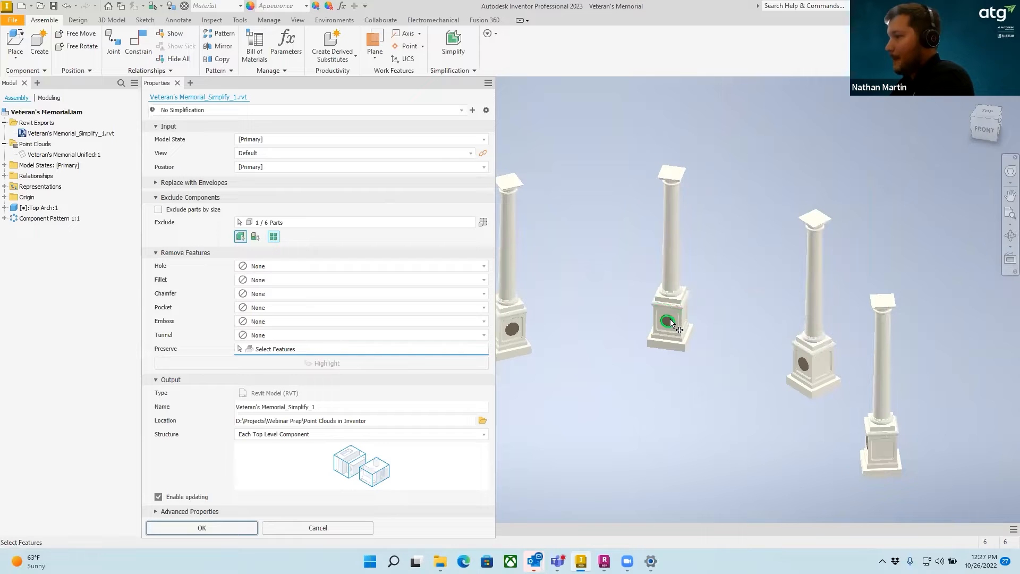
pyautogui.scroll(5, 671, 322)
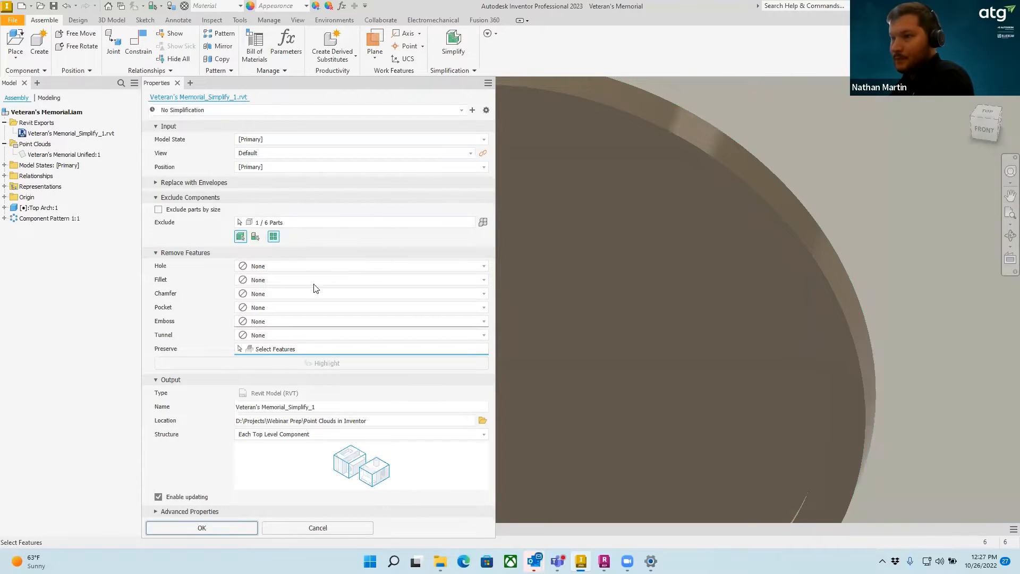
pyautogui.scroll(2, 722, 247)
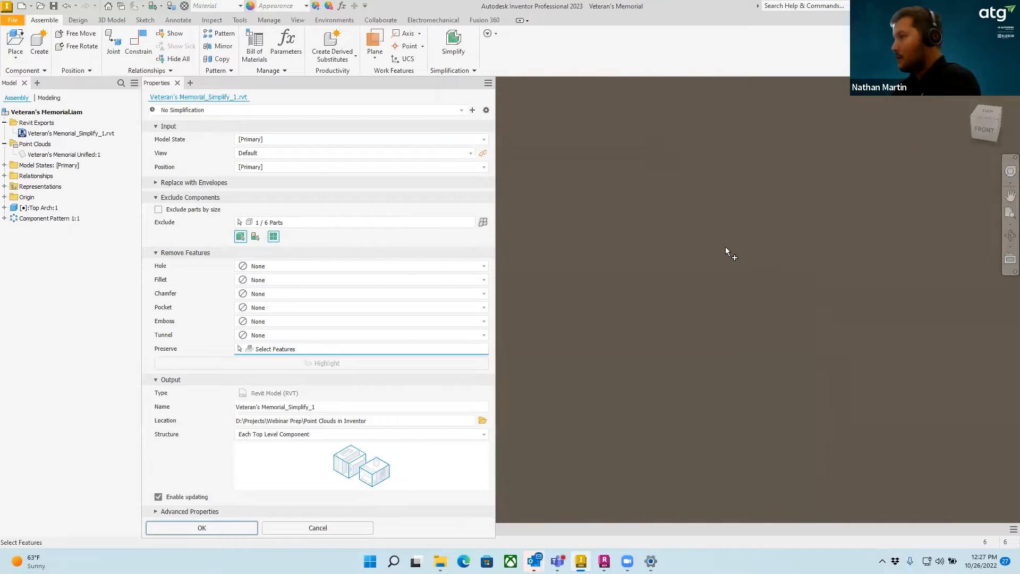
pyautogui.scroll(-8, 767, 233)
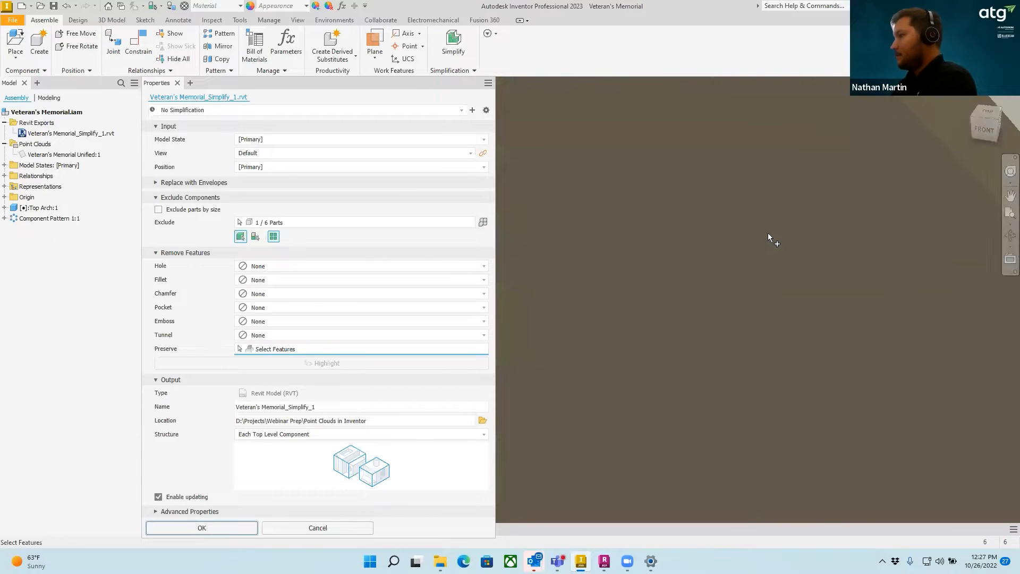
pyautogui.scroll(3, 767, 223)
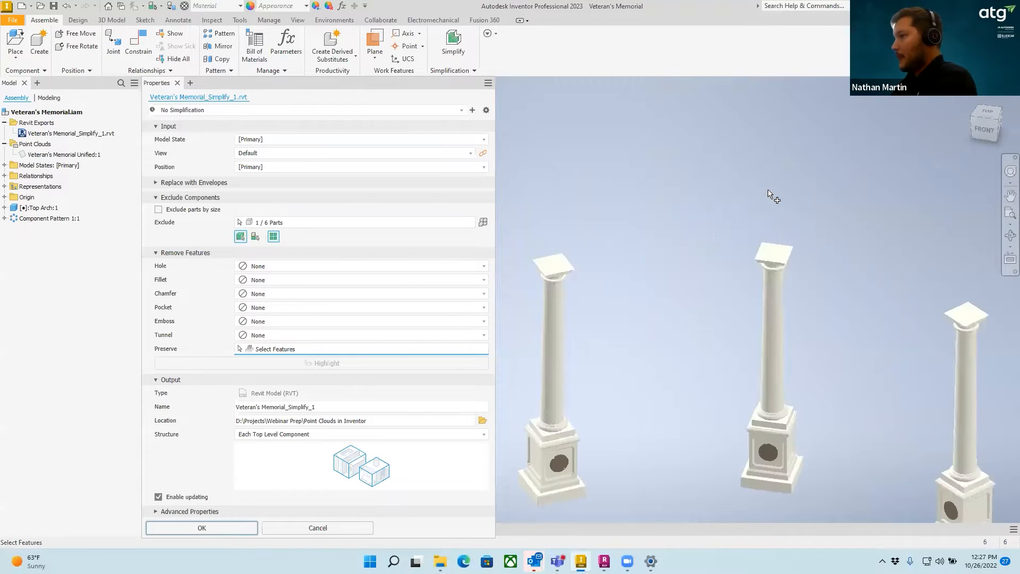
pyautogui.rightClick(772, 255)
pyautogui.click(679, 243)
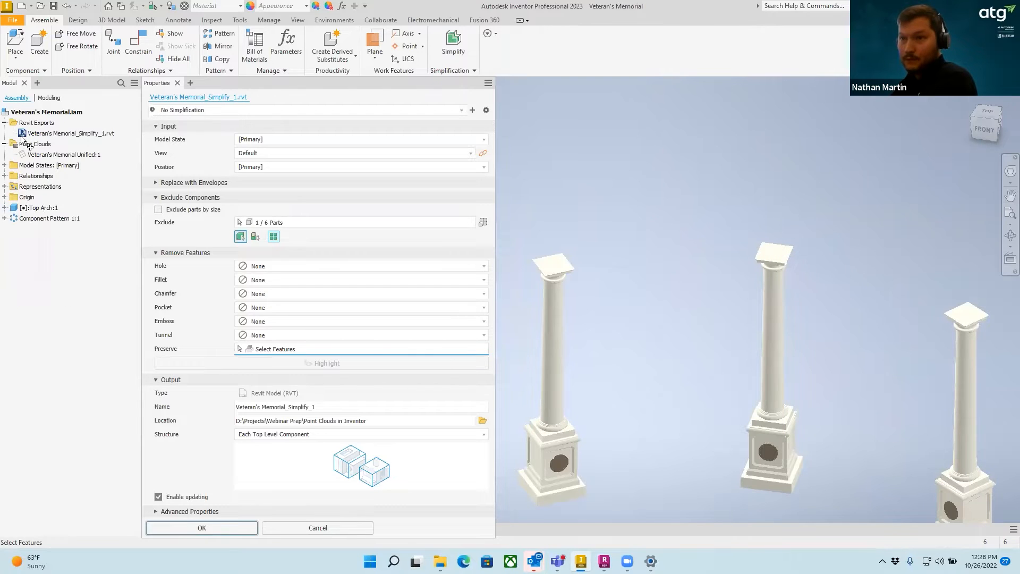
# Expand the component pattern to list its elements and cancel the current RVT export.
pyautogui.click(5, 218)
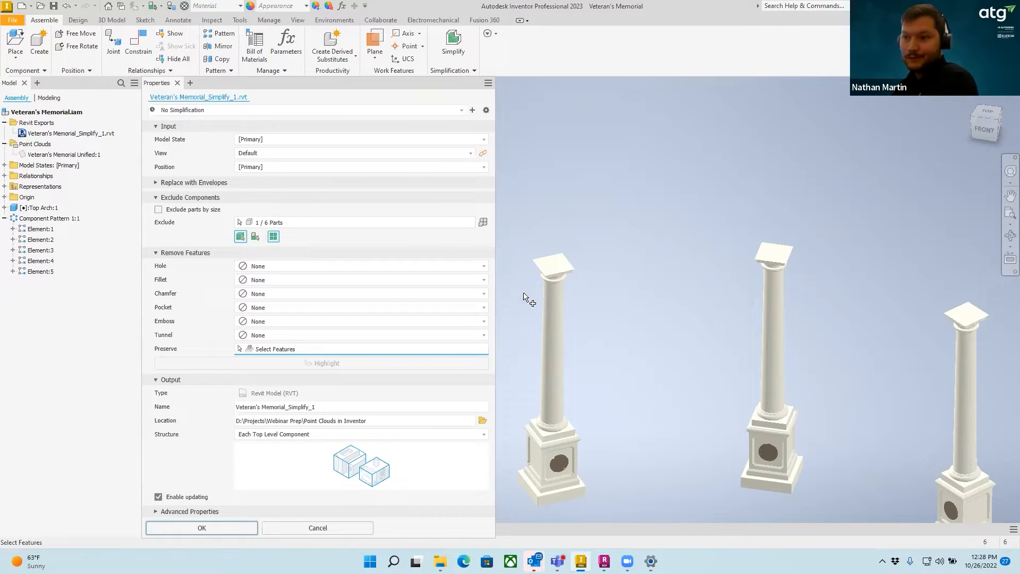
pyautogui.moveTo(629, 240); pyautogui.dragTo(720, 166, button='middle')
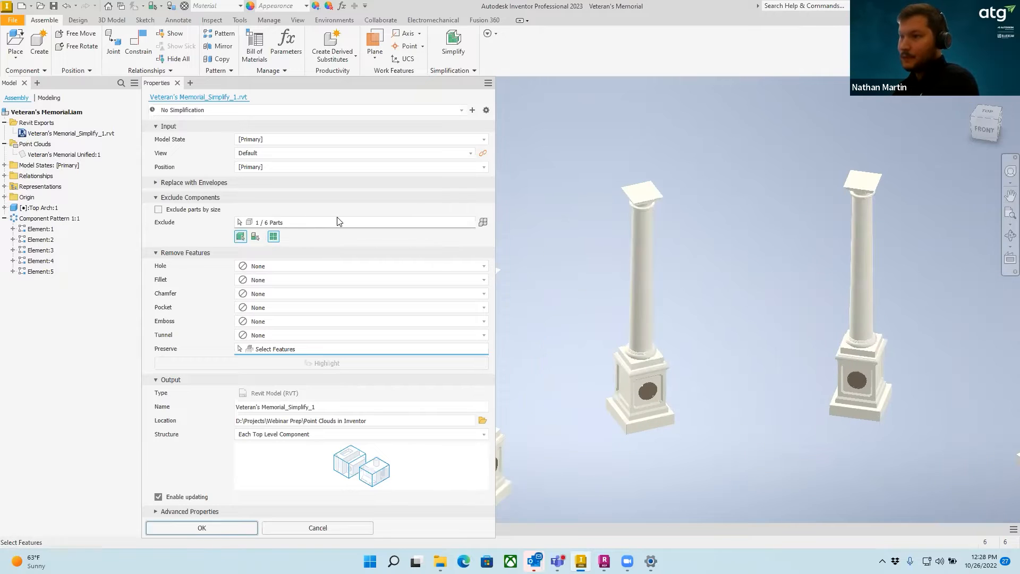
pyautogui.scroll(3, 781, 218)
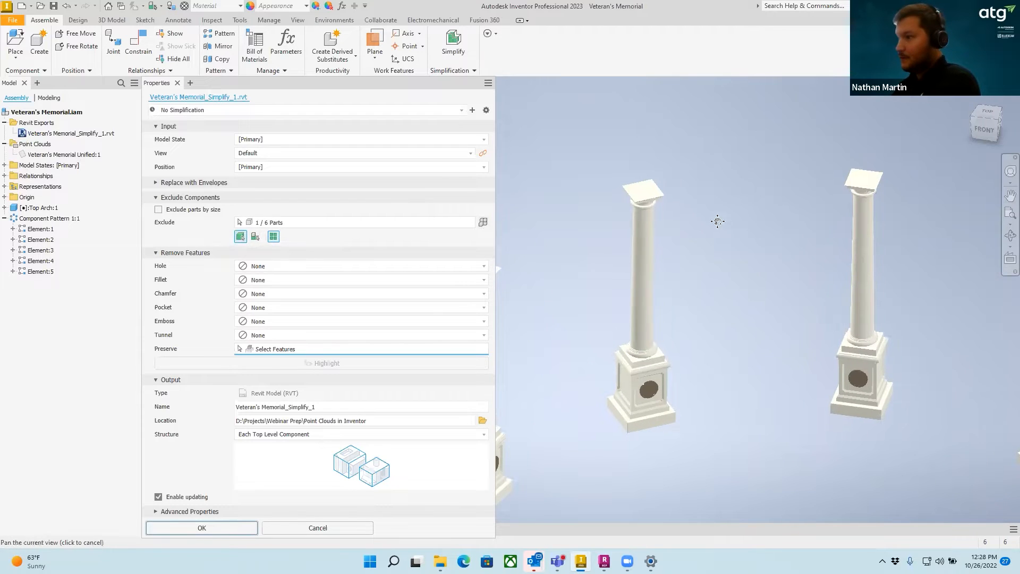
pyautogui.rightClick(705, 180)
pyautogui.click(716, 192)
pyautogui.scroll(3, 713, 187)
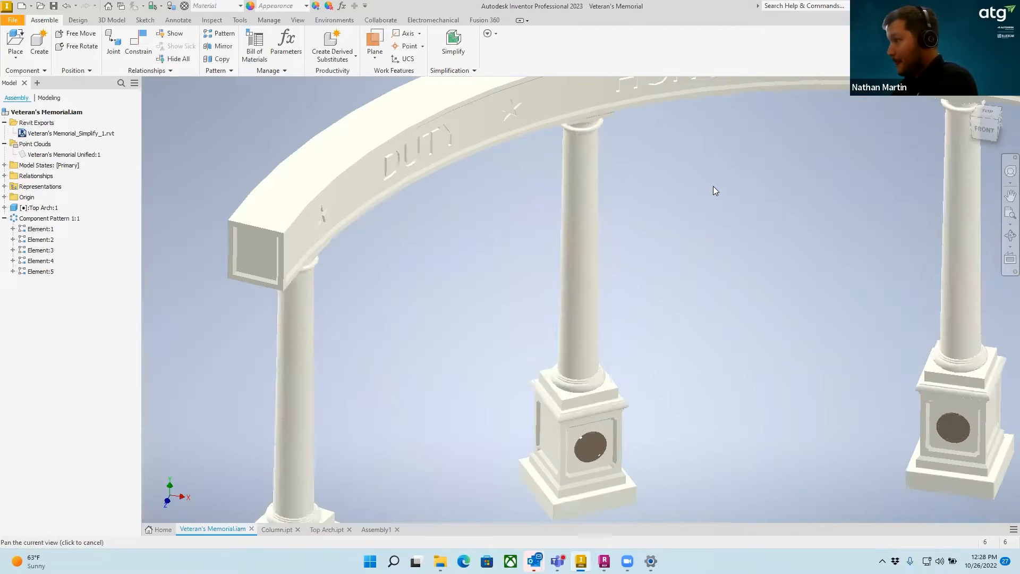
pyautogui.scroll(-5, 711, 186)
pyautogui.moveTo(341, 71); pyautogui.dragTo(282, 78, button='middle')
pyautogui.moveTo(150, 80); pyautogui.dragTo(444, 160, button='middle')
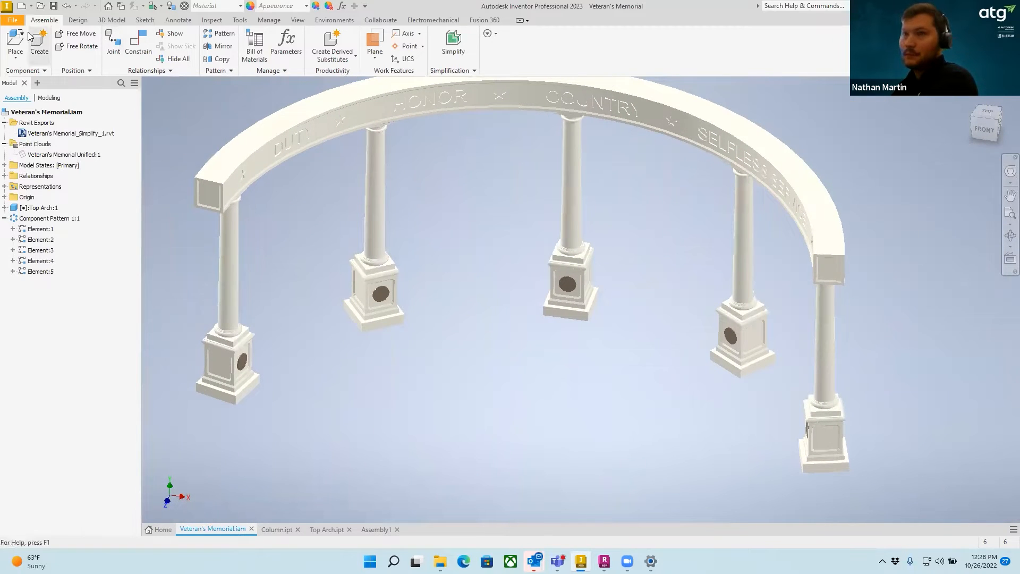
# Start a new RVT export of the Veteran's Memorial assembly and activate the selection of features to preserve.
pyautogui.click(12, 20)
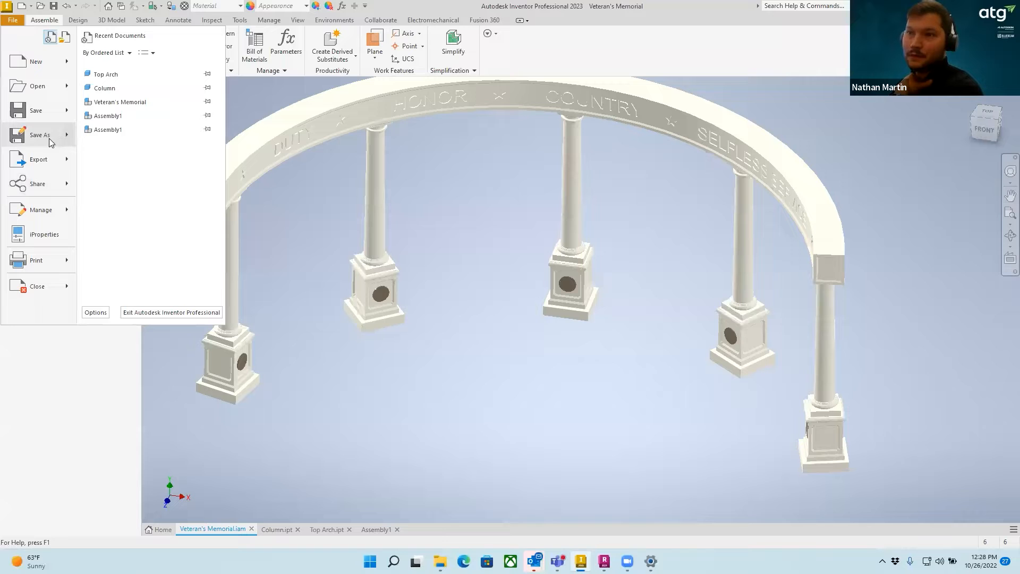
pyautogui.moveTo(47, 166)
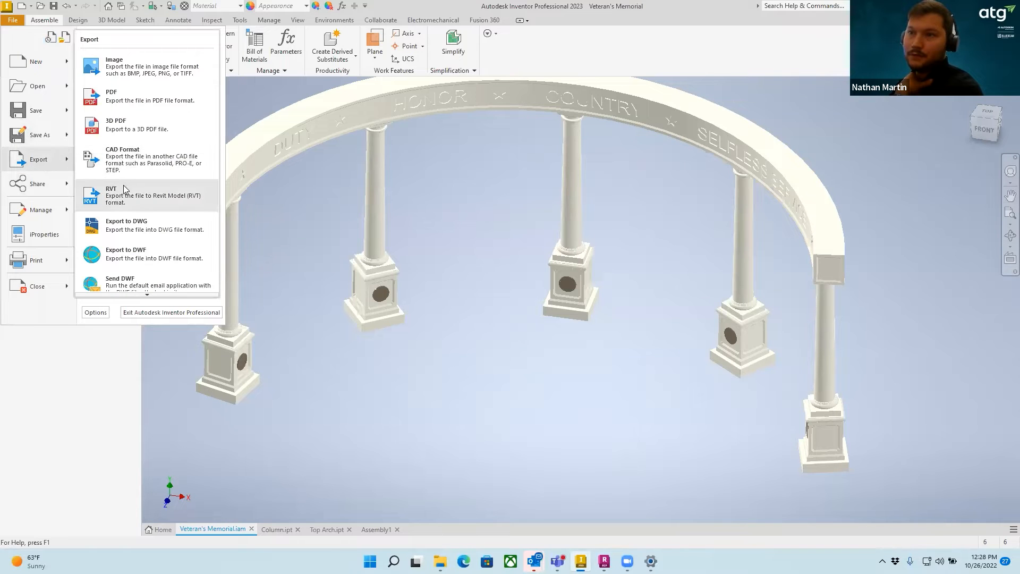
pyautogui.click(128, 199)
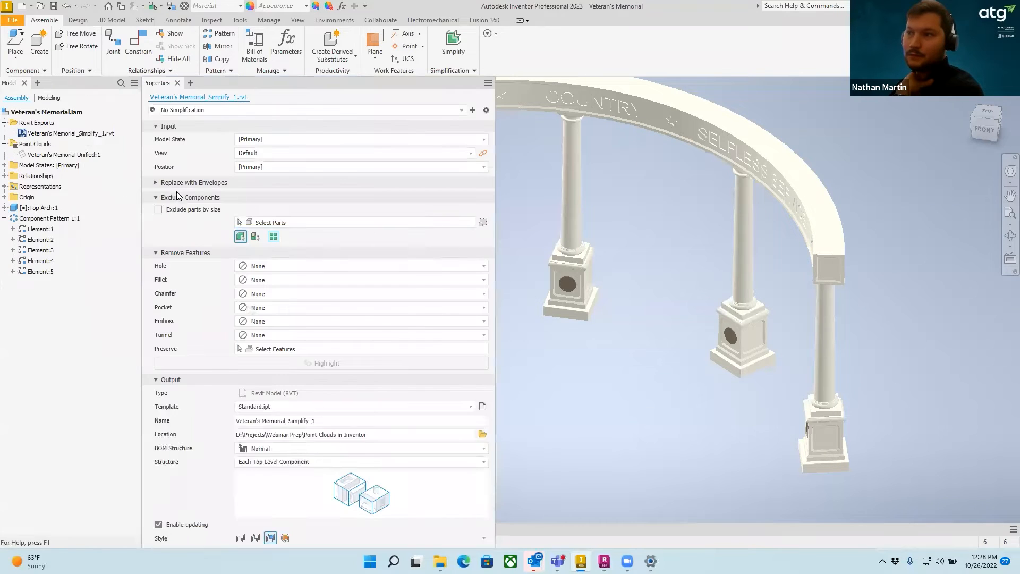
pyautogui.moveTo(596, 288); pyautogui.dragTo(645, 285, button='middle')
pyautogui.click(301, 351)
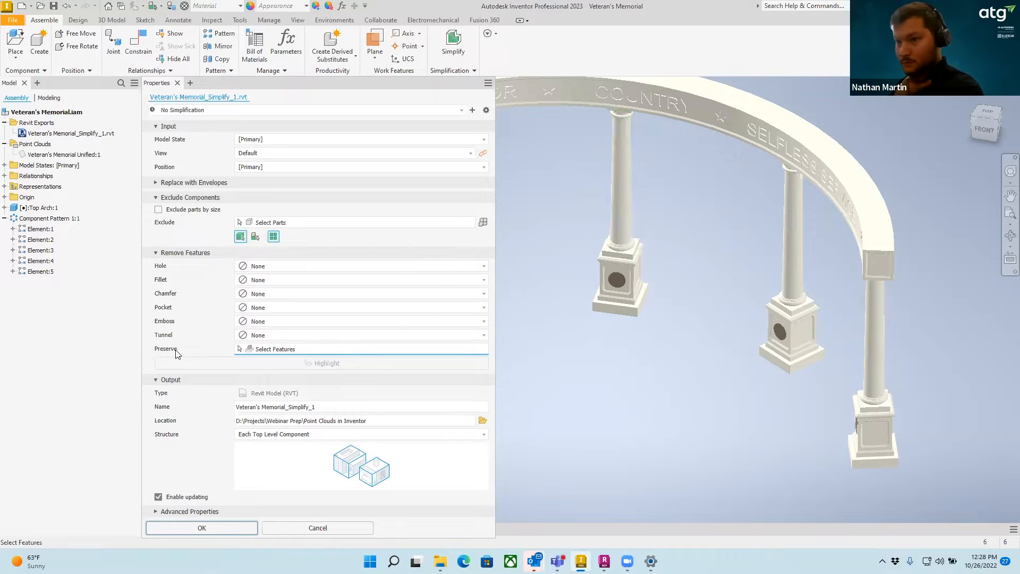
# Review the removal options for tunnel and hole features without changing them.
pyautogui.click(259, 337)
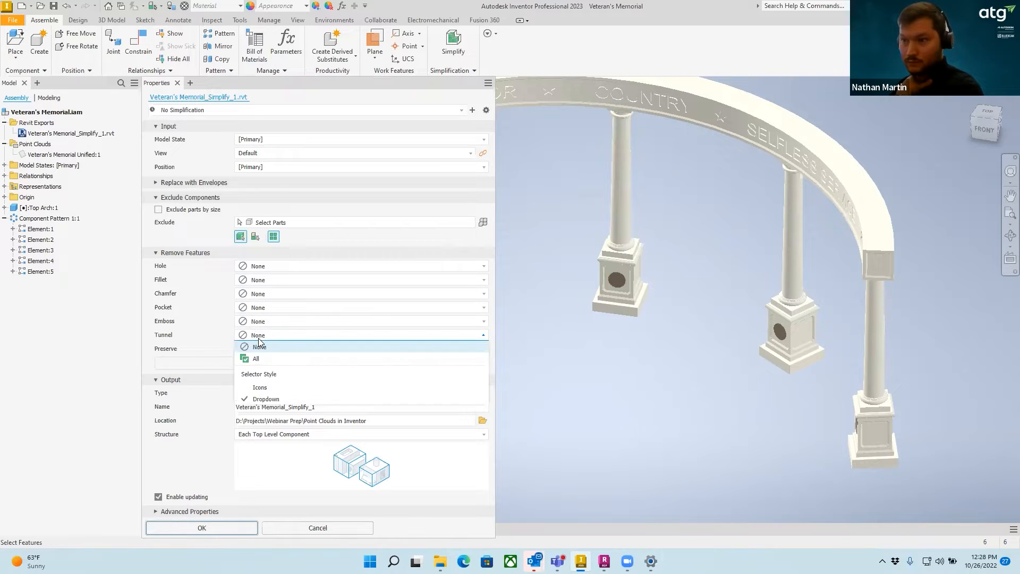
pyautogui.click(258, 338)
pyautogui.click(270, 265)
pyautogui.click(269, 264)
pyautogui.click(271, 267)
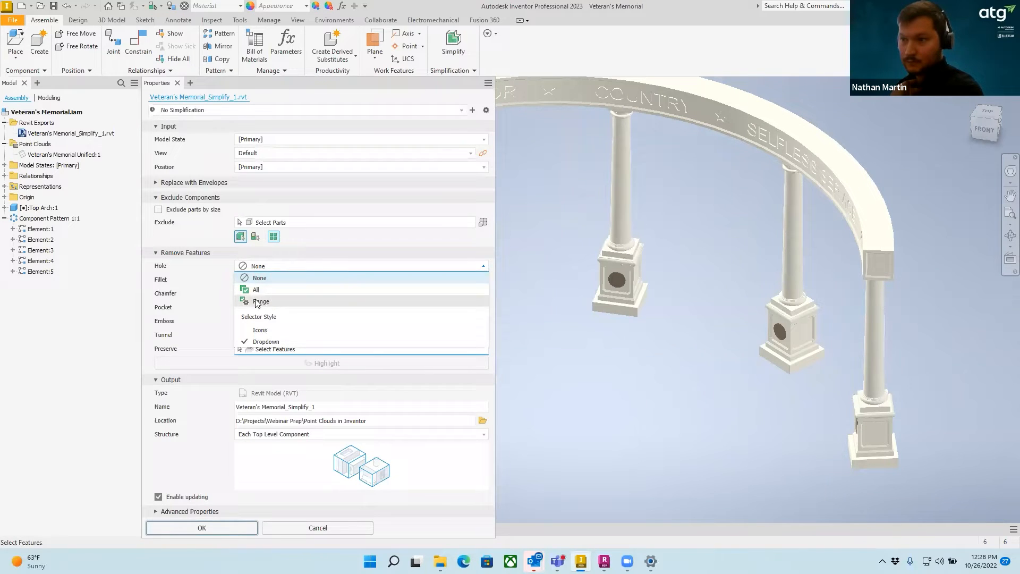
pyautogui.click(232, 340)
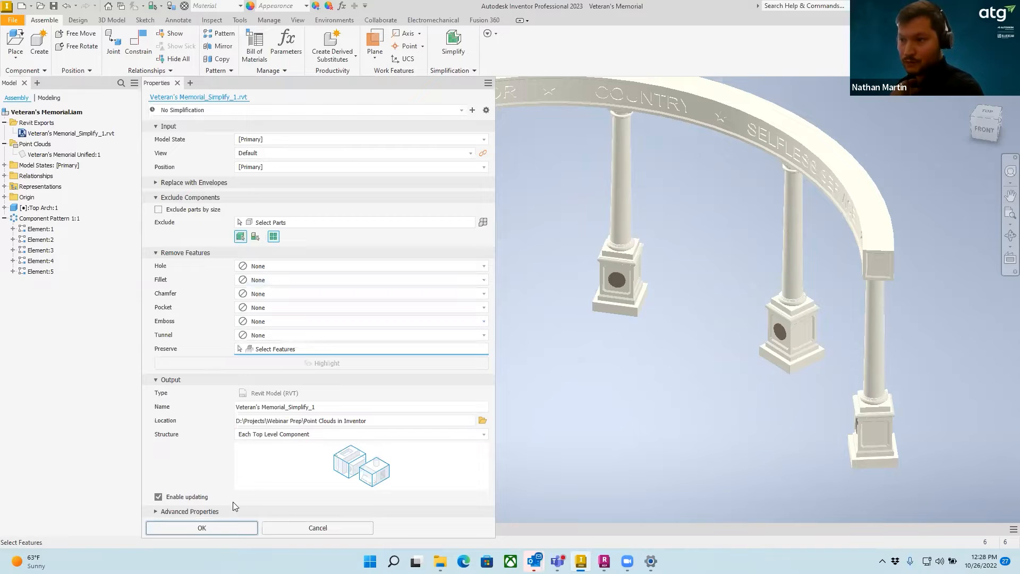
# Export the full assembly as a Revit model, overwriting the existing Veteran's Memorial_Simplify_1.rvt.
pyautogui.moveTo(558, 382); pyautogui.dragTo(614, 399, button='middle')
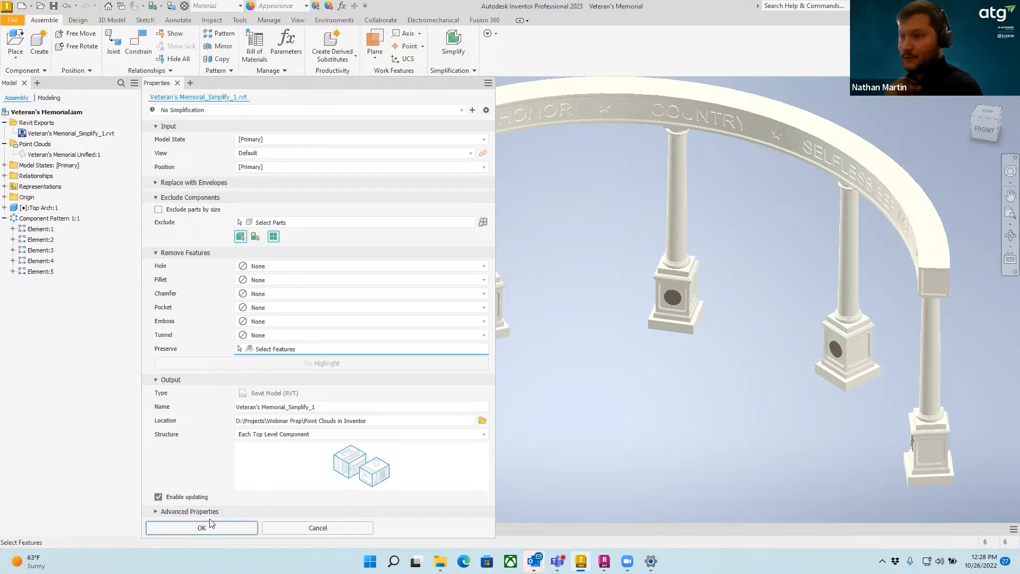
pyautogui.press('Return')
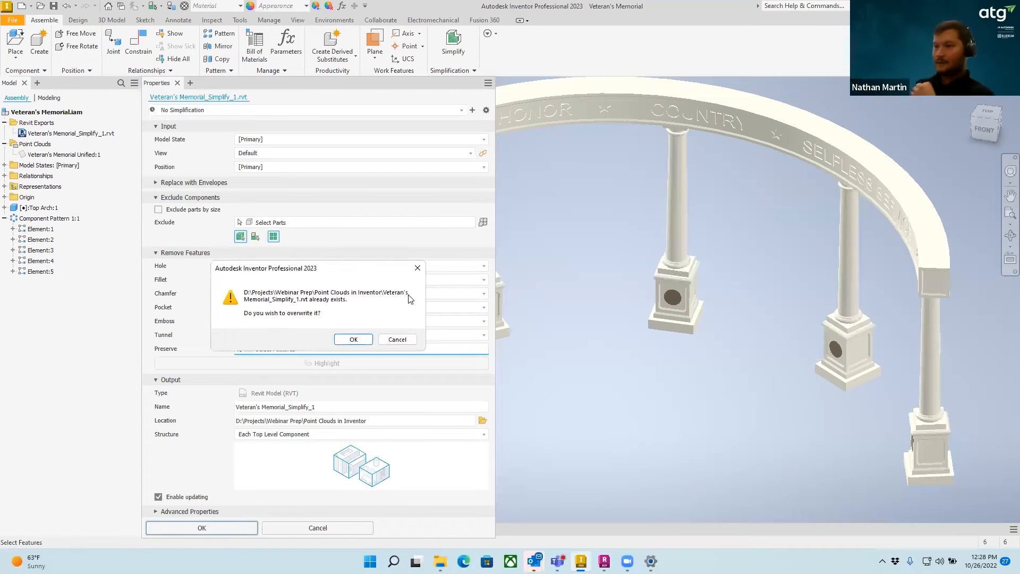
pyautogui.click(353, 340)
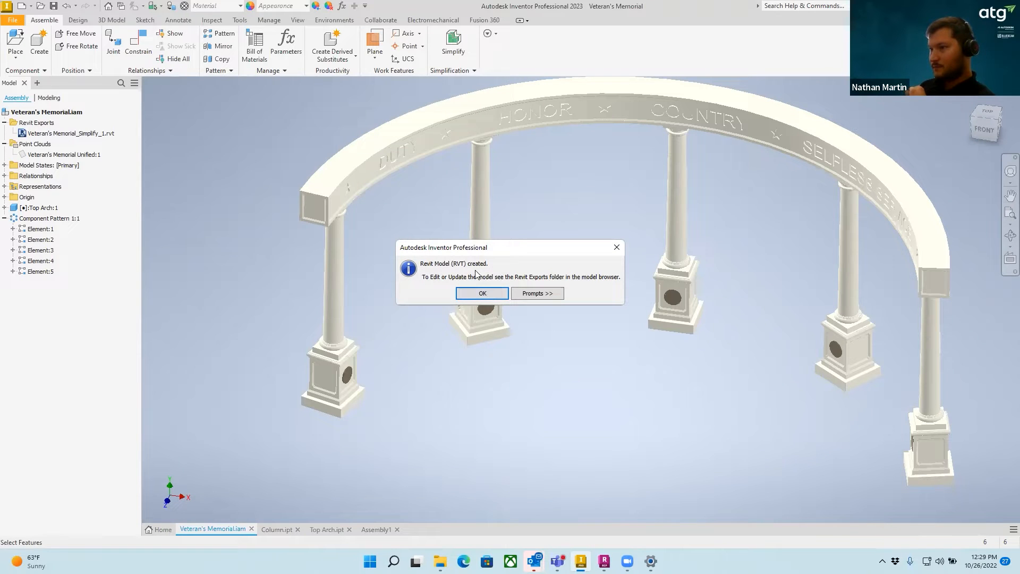
pyautogui.click(482, 293)
pyautogui.moveTo(554, 273); pyautogui.dragTo(674, 274, button='middle')
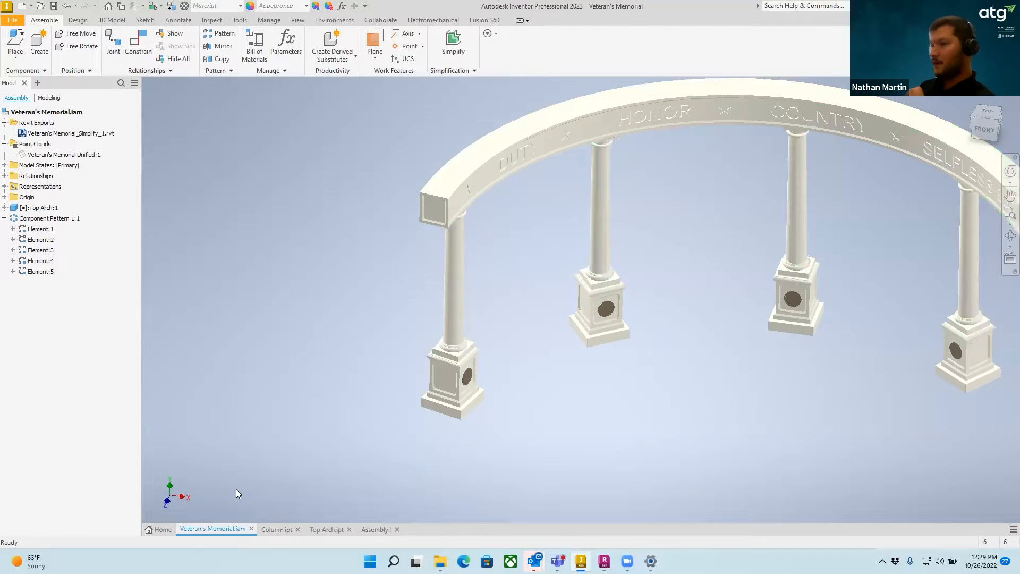
# Check which update and edit actions are available for the Veteran's Memorial_Simplify_1.rvt export.
pyautogui.click(39, 134)
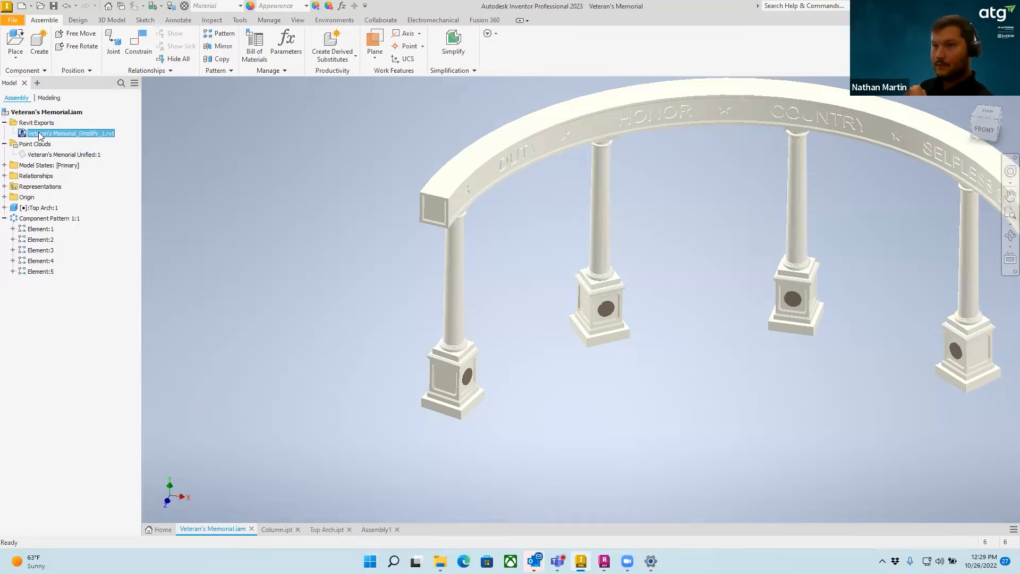
pyautogui.rightClick(42, 138)
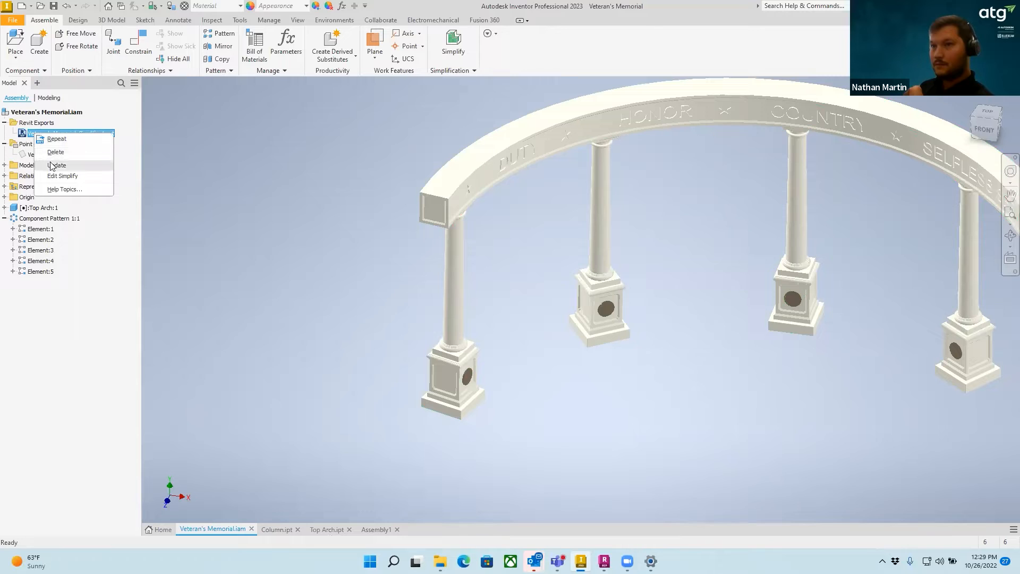
pyautogui.click(234, 155)
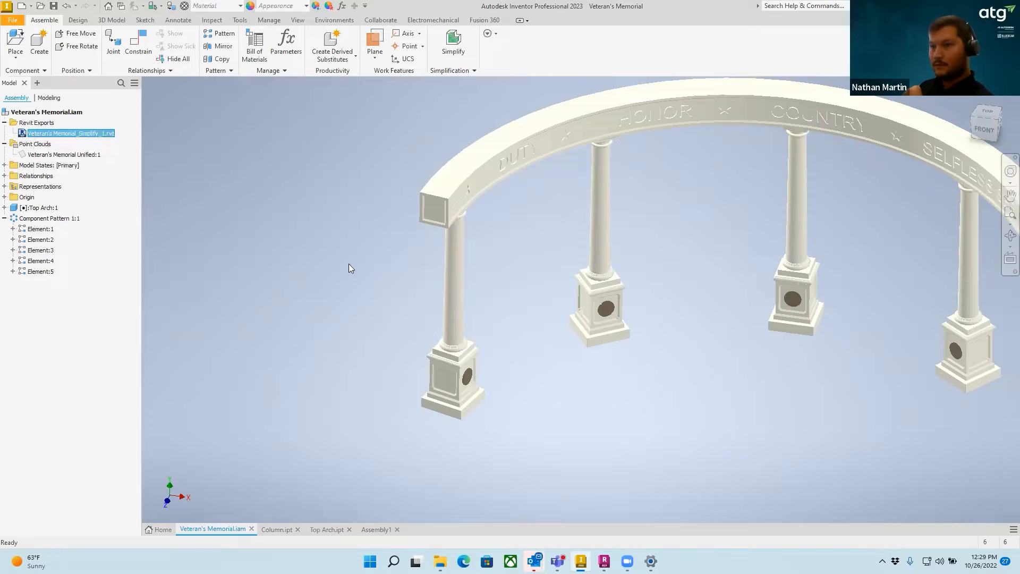
# Switch to Revit with the exported Veteran's Memorial_Simplify_1 model and inspect its lettered arch and columns in the 3D view.
pyautogui.click(441, 562)
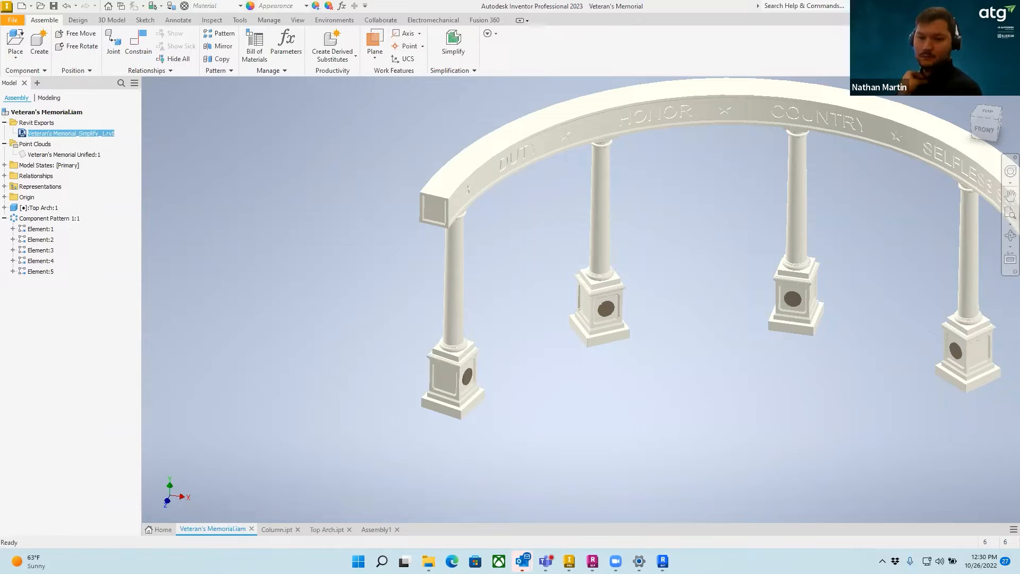
pyautogui.moveTo(601, 283); pyautogui.dragTo(485, 282, button='middle')
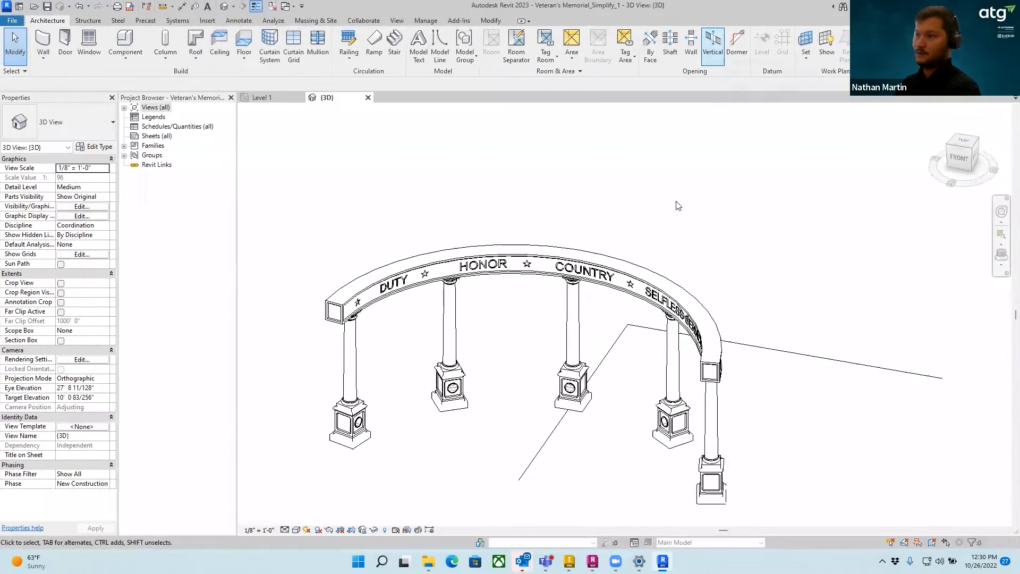
pyautogui.moveTo(694, 364); pyautogui.dragTo(693, 321, button='middle')
pyautogui.scroll(1, 631, 331)
pyautogui.scroll(1, 631, 331)
pyautogui.keyDown('shift'); pyautogui.moveTo(631, 332); pyautogui.dragTo(663, 20, button='middle'); pyautogui.keyUp('shift')
pyautogui.moveTo(731, 297); pyautogui.dragTo(731, 243, button='middle')
pyautogui.moveTo(730, 243)
pyautogui.keyDown('shift'); pyautogui.mouseDown(button='middle')
pyautogui.moveTo(659, 261)
pyautogui.moveTo(517, 66)
pyautogui.moveTo(468, 46)
pyautogui.mouseUp(button='middle'); pyautogui.keyUp('shift')
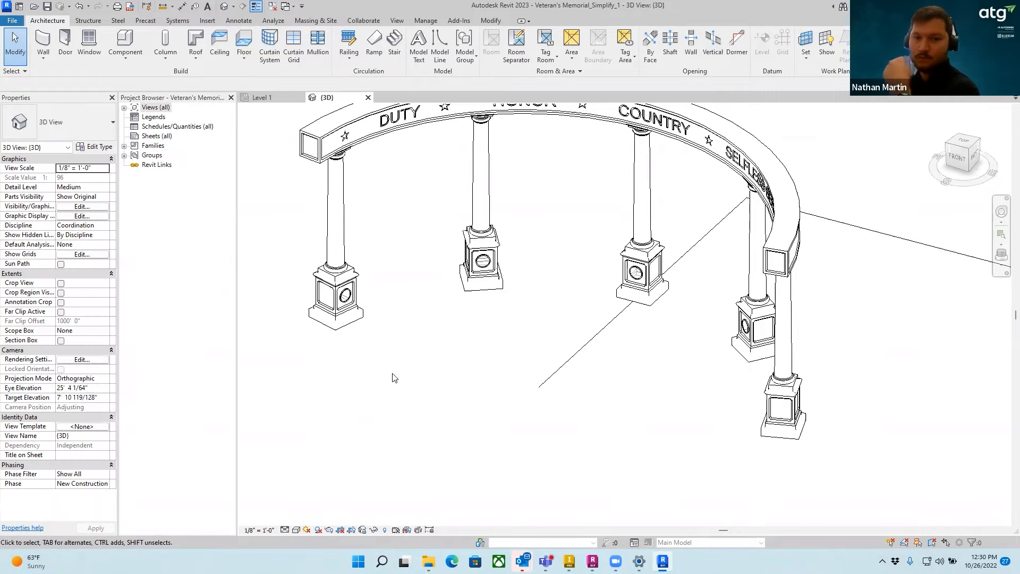
pyautogui.moveTo(667, 266); pyautogui.dragTo(698, 229, button='middle')
pyautogui.scroll(1, 545, 161)
pyautogui.moveTo(536, 138); pyautogui.dragTo(539, 165, button='middle')
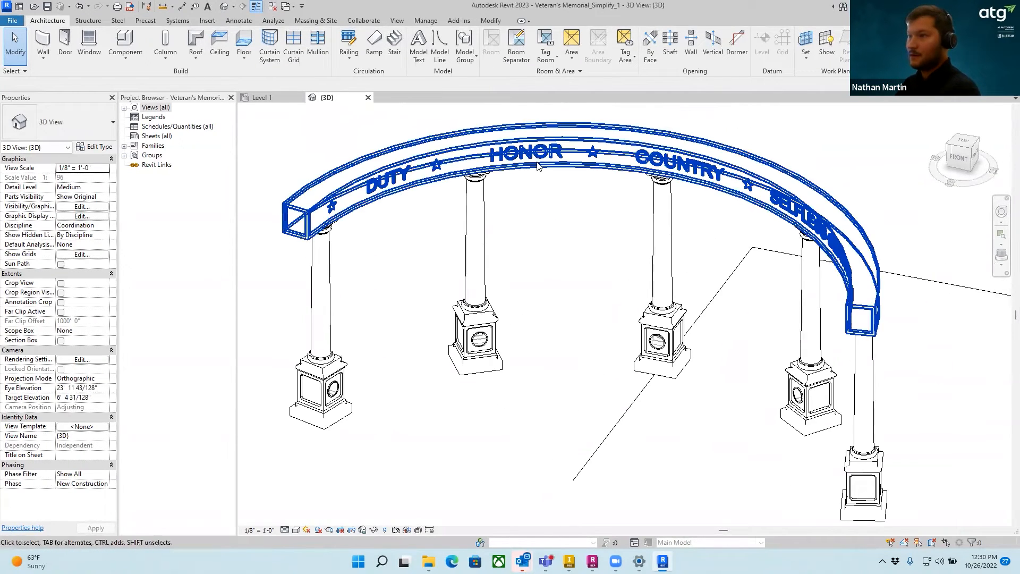
# Examine the arch lettering and the columns of the exported memorial from several angles in the 3D view.
pyautogui.click(632, 164)
pyautogui.keyDown('shift'); pyautogui.moveTo(632, 164); pyautogui.dragTo(671, 166, button='middle'); pyautogui.keyUp('shift')
pyautogui.click(743, 275)
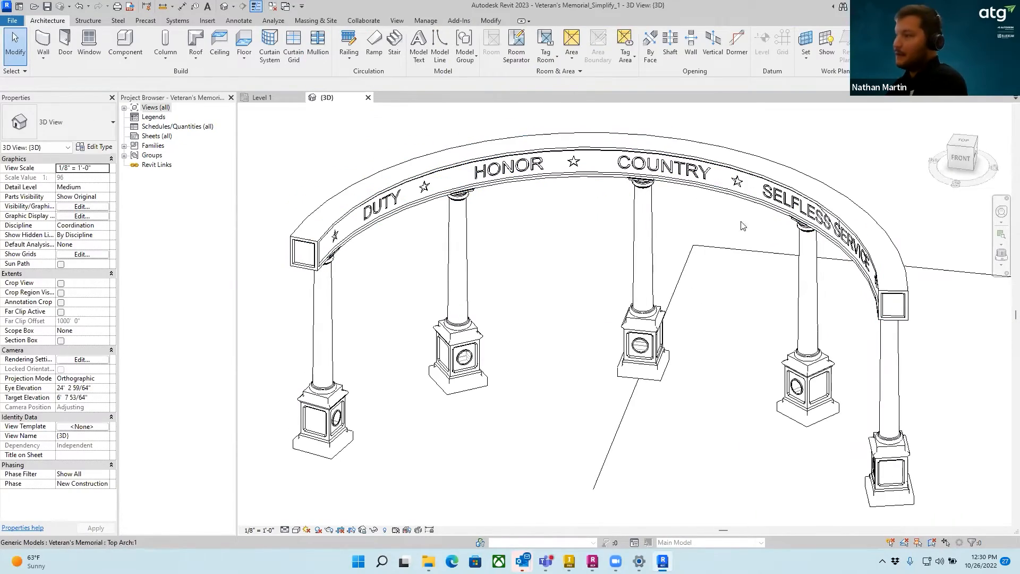
pyautogui.keyDown('shift'); pyautogui.moveTo(742, 214); pyautogui.dragTo(906, 254, button='middle'); pyautogui.keyUp('shift')
pyautogui.click(893, 173)
pyautogui.keyDown('shift'); pyautogui.moveTo(893, 173); pyautogui.dragTo(534, 164, button='middle'); pyautogui.keyUp('shift')
pyautogui.click(585, 225)
pyautogui.keyDown('shift'); pyautogui.moveTo(667, 209); pyautogui.dragTo(621, 203, button='middle'); pyautogui.keyUp('shift')
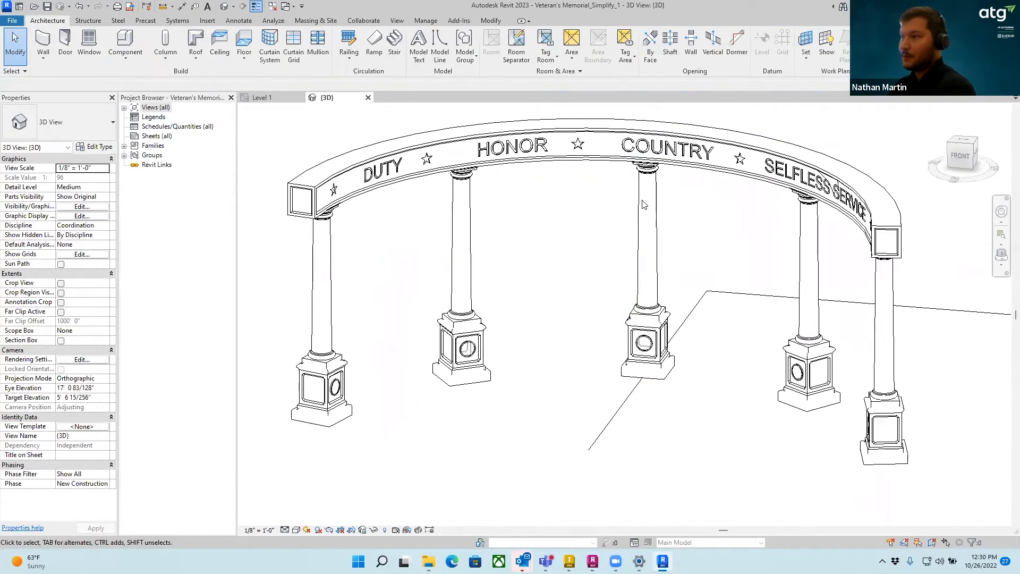
# Select the arch and individual columns in turn to check whether they are separate Revit elements.
pyautogui.click(650, 201)
pyautogui.click(475, 154)
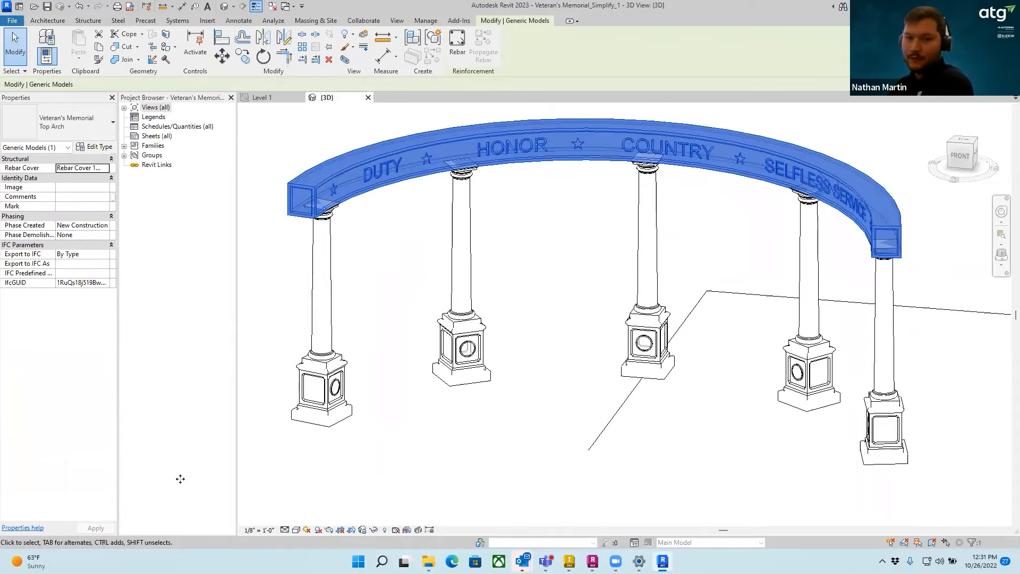
pyautogui.moveTo(552, 305); pyautogui.dragTo(538, 321, button='middle')
pyautogui.click(707, 216)
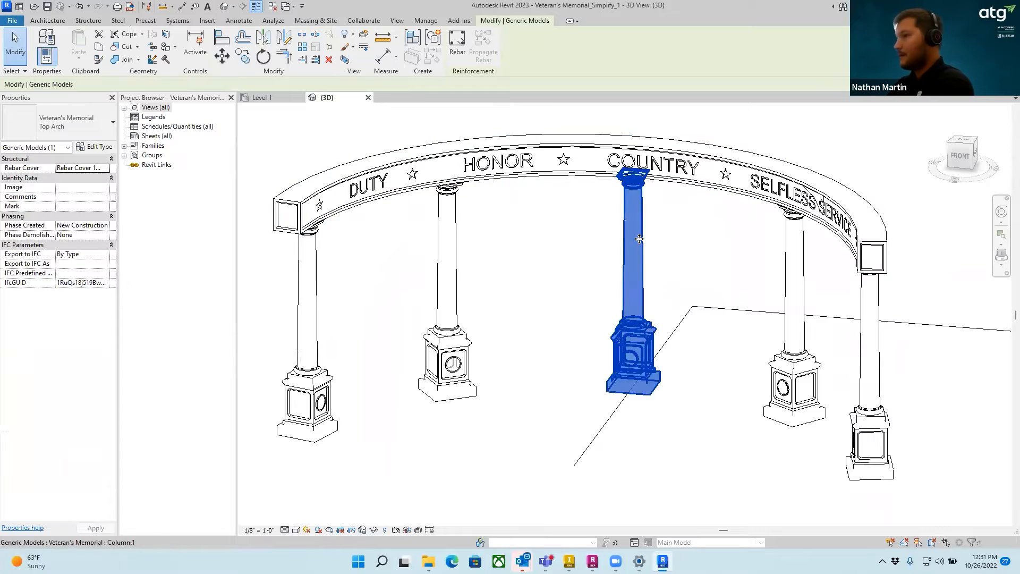
pyautogui.click(452, 217)
pyautogui.click(520, 222)
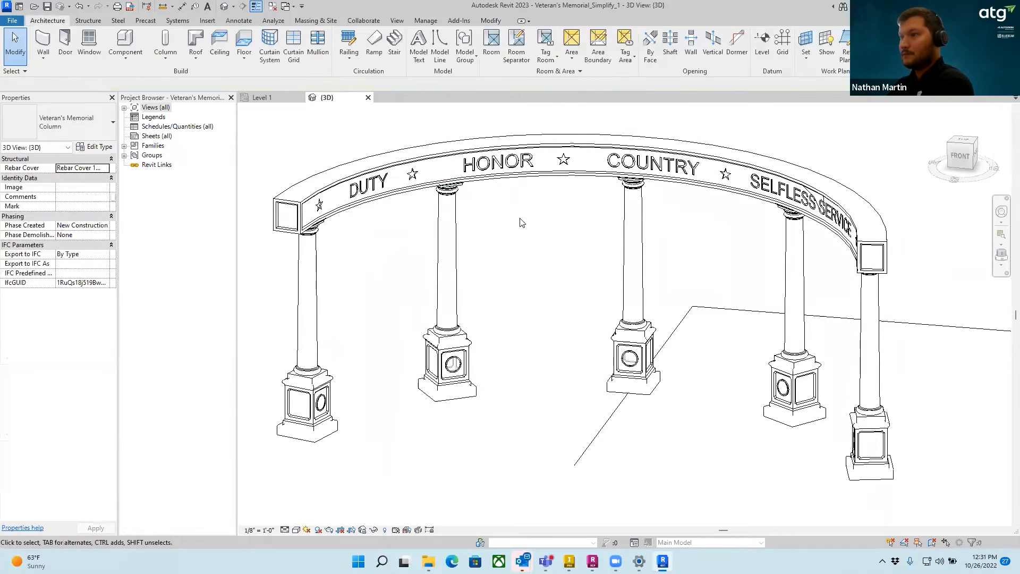
pyautogui.click(804, 197)
pyautogui.keyDown('shift'); pyautogui.moveTo(607, 197); pyautogui.dragTo(351, 232, button='middle'); pyautogui.keyUp('shift')
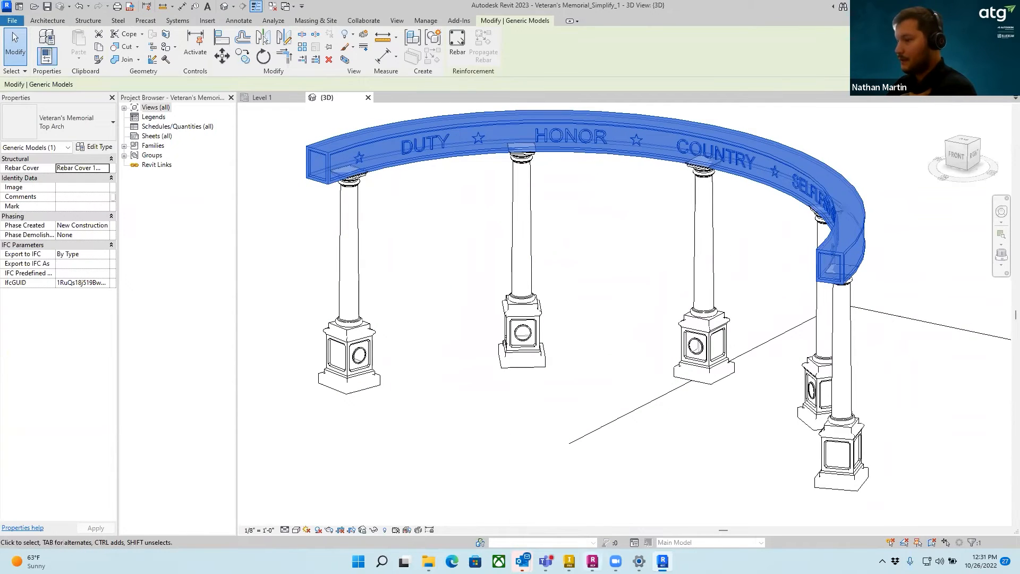
# Switch to Inventor, open the Revit (RVT) export settings for the assembly and review the envelope replacement options.
pyautogui.hotkey('alt', 'Tab')
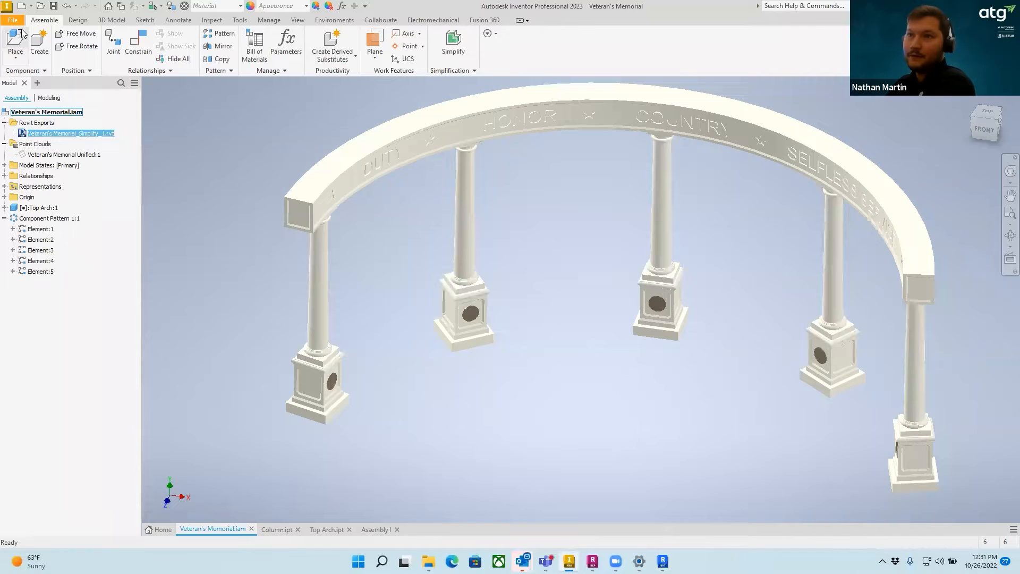
pyautogui.click(13, 21)
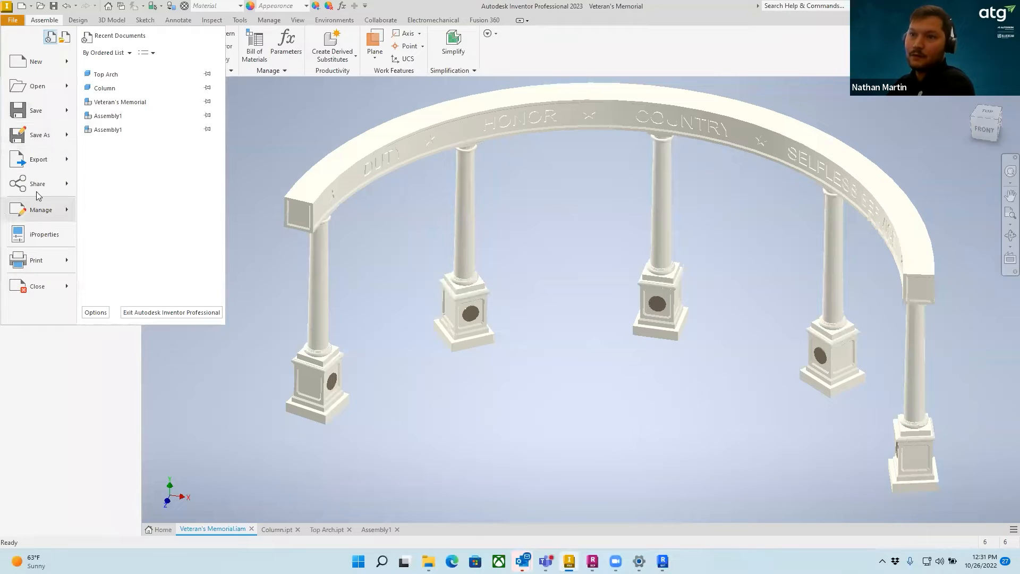
pyautogui.moveTo(52, 161)
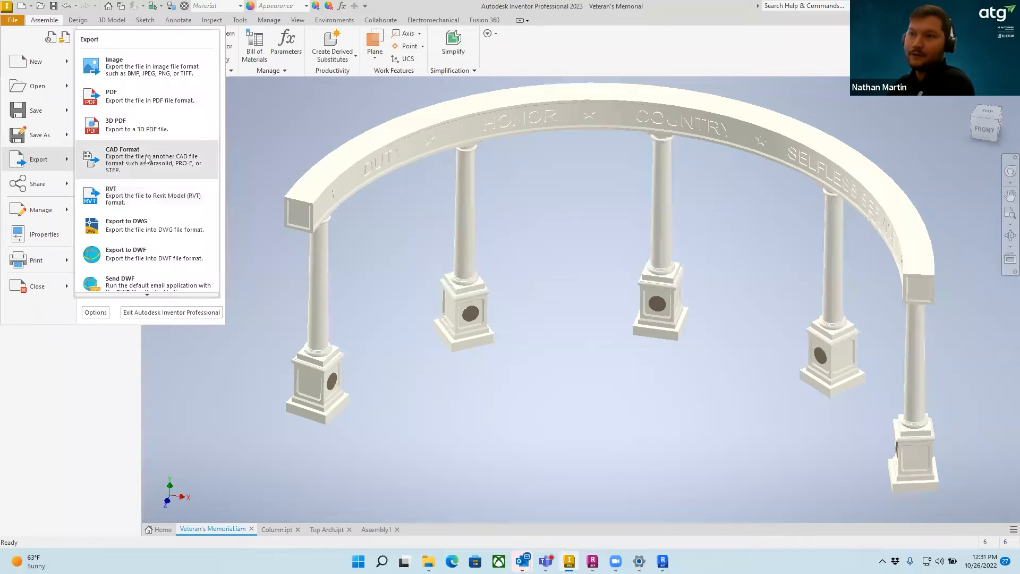
pyautogui.click(128, 206)
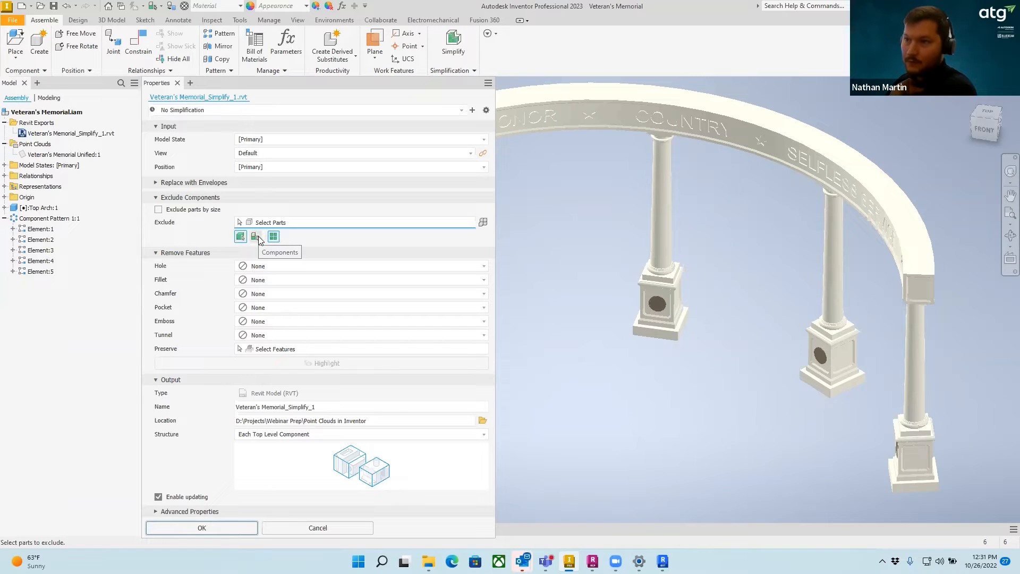
pyautogui.click(183, 183)
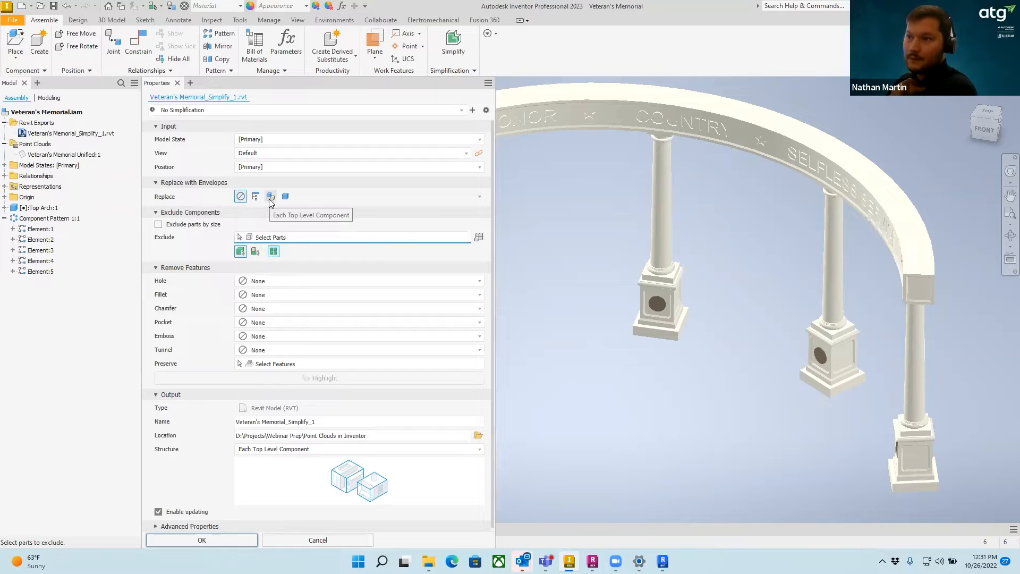
pyautogui.click(190, 213)
pyautogui.click(190, 212)
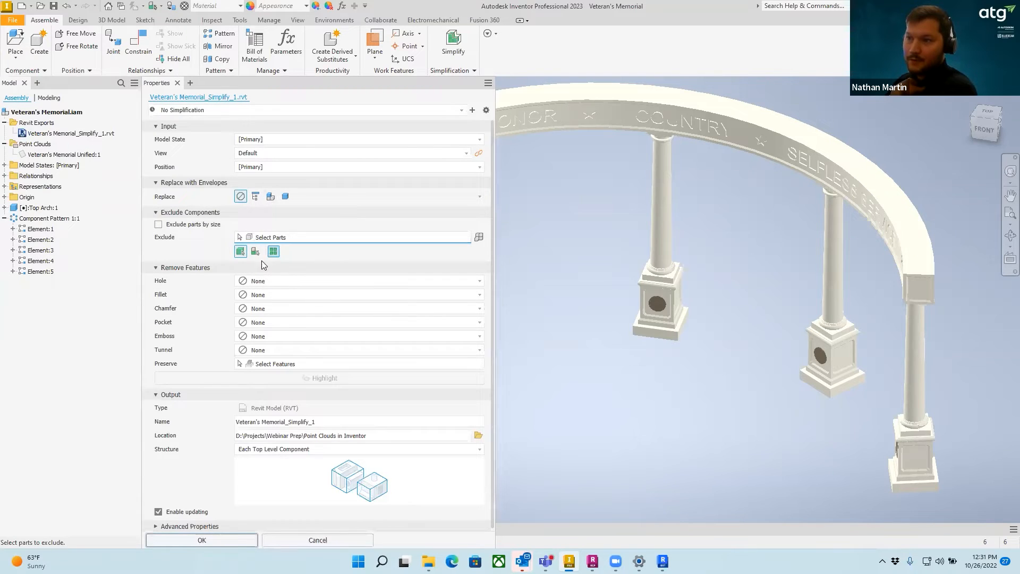
# Set the export's exclusion selection to whole components and check the include mode before returning to exclude.
pyautogui.click(256, 252)
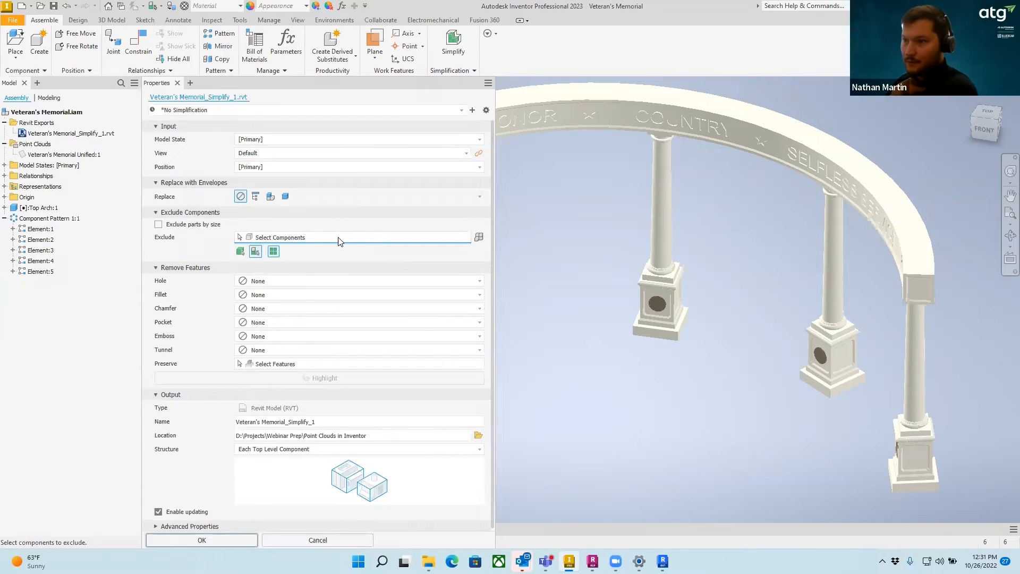
pyautogui.click(479, 237)
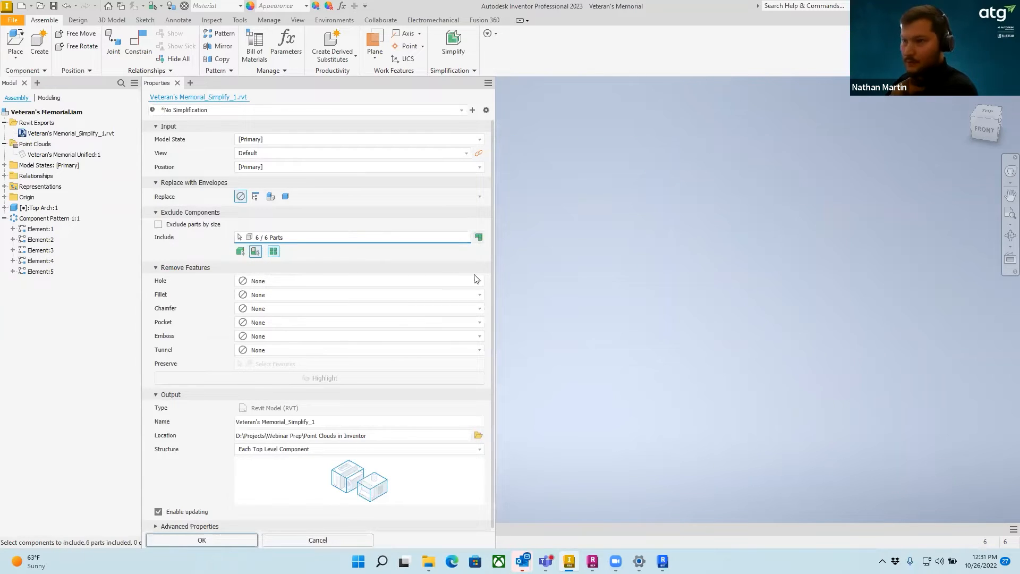
pyautogui.click(478, 237)
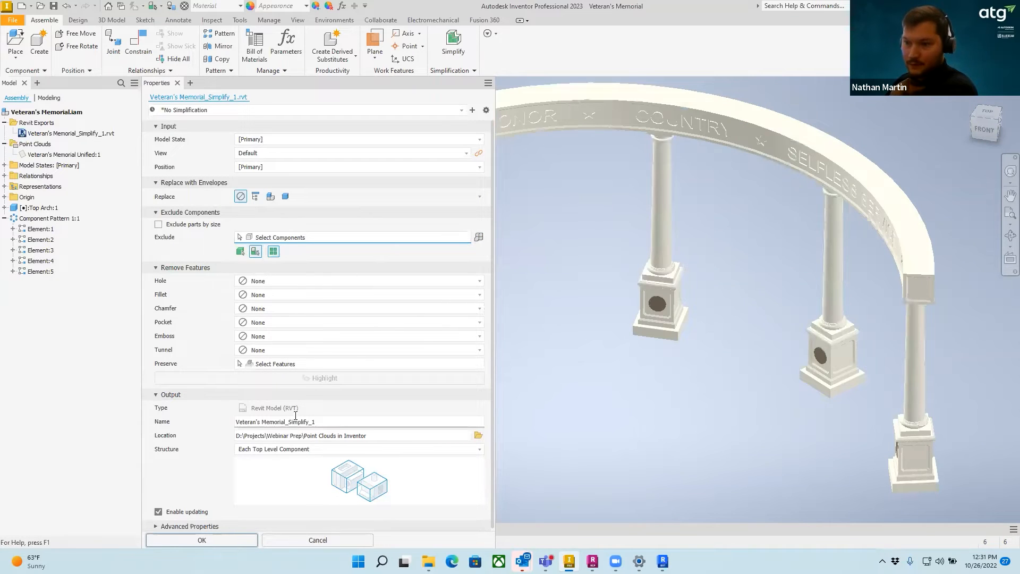
# Set the Revit export's output structure to All in One Element.
pyautogui.scroll(-1, 295, 417)
pyautogui.click(203, 524)
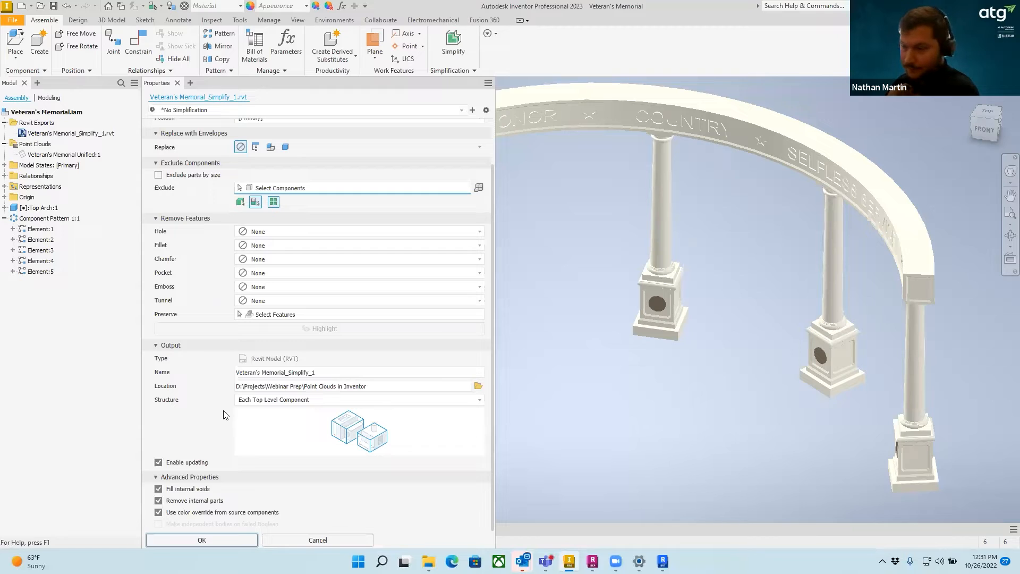
pyautogui.click(408, 402)
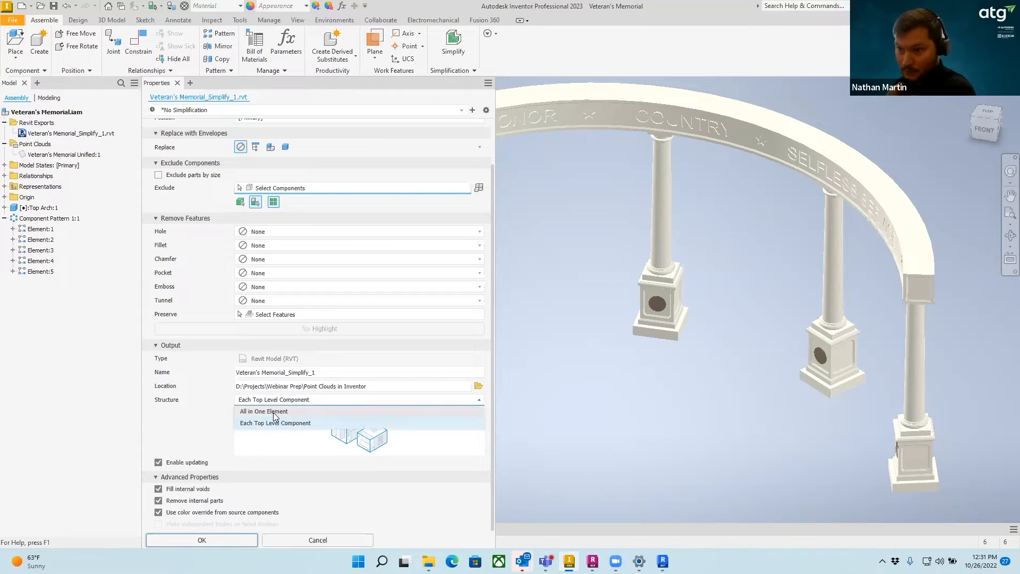
pyautogui.click(257, 413)
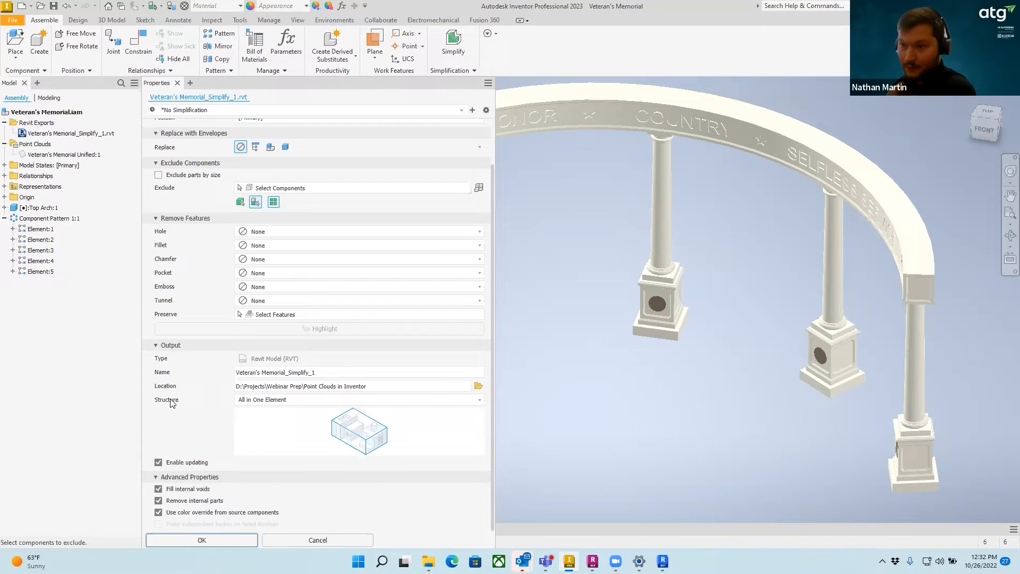
# Try to export the assembly over Veteran's Memorial_Simplify_1.rvt while that file is still open in Revit.
pyautogui.click(206, 540)
pyautogui.click(353, 346)
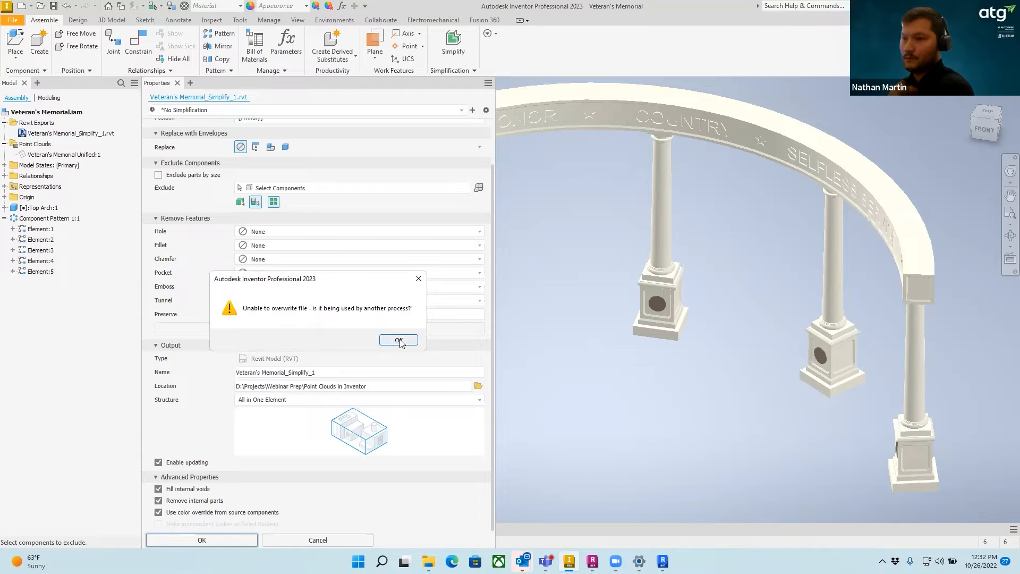
pyautogui.click(400, 340)
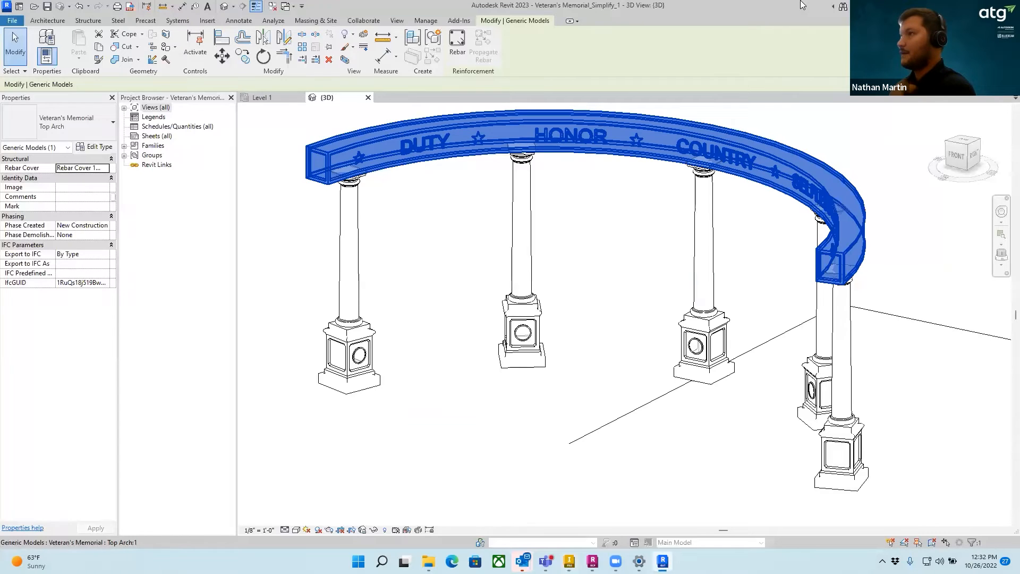
# Close Revit and export the assembly as a single-element Revit model, overwriting Veteran's Memorial_Simplify_1.rvt.
pyautogui.click(1009, 6)
pyautogui.click(541, 288)
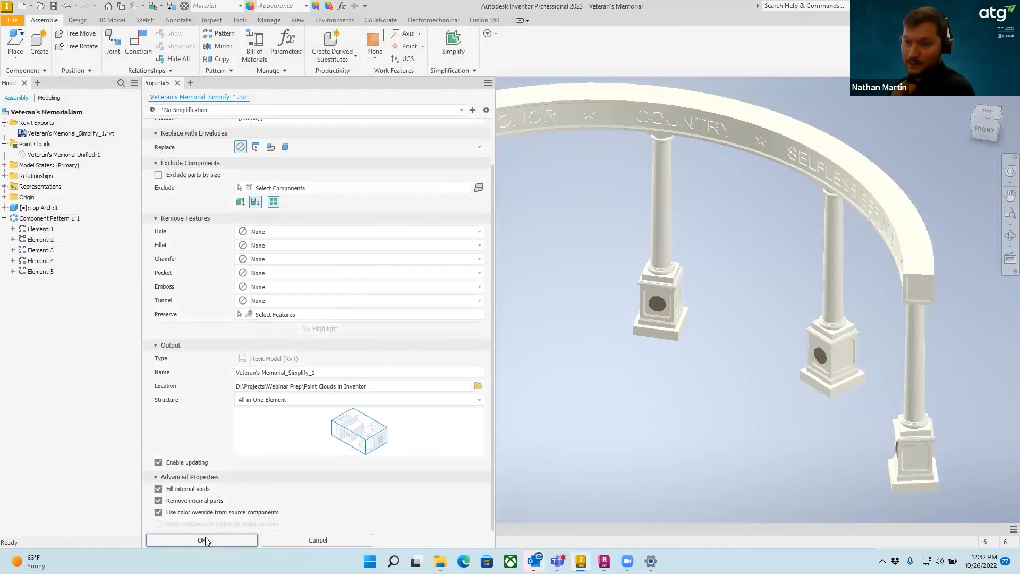
pyautogui.click(224, 540)
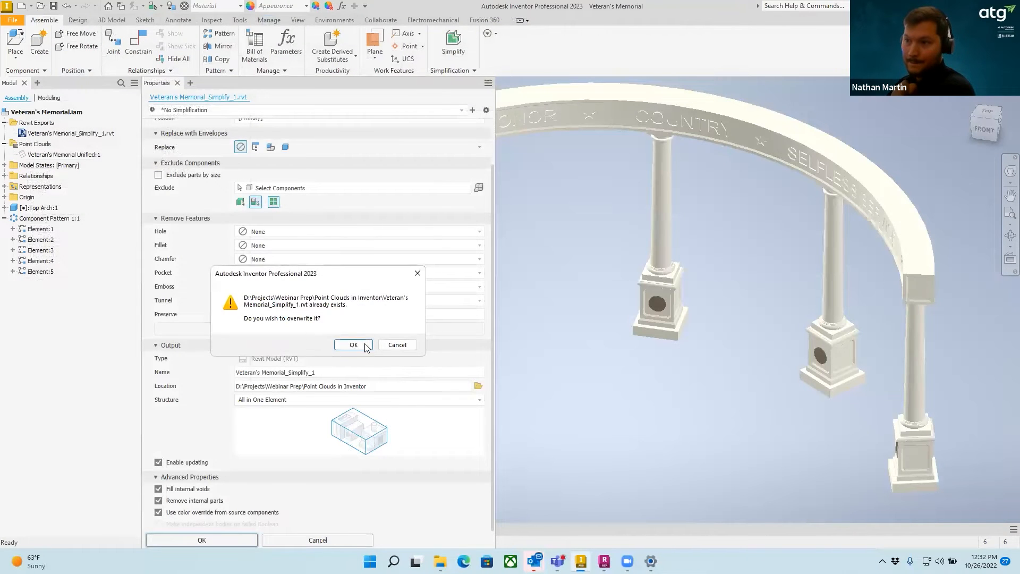
pyautogui.press('Return')
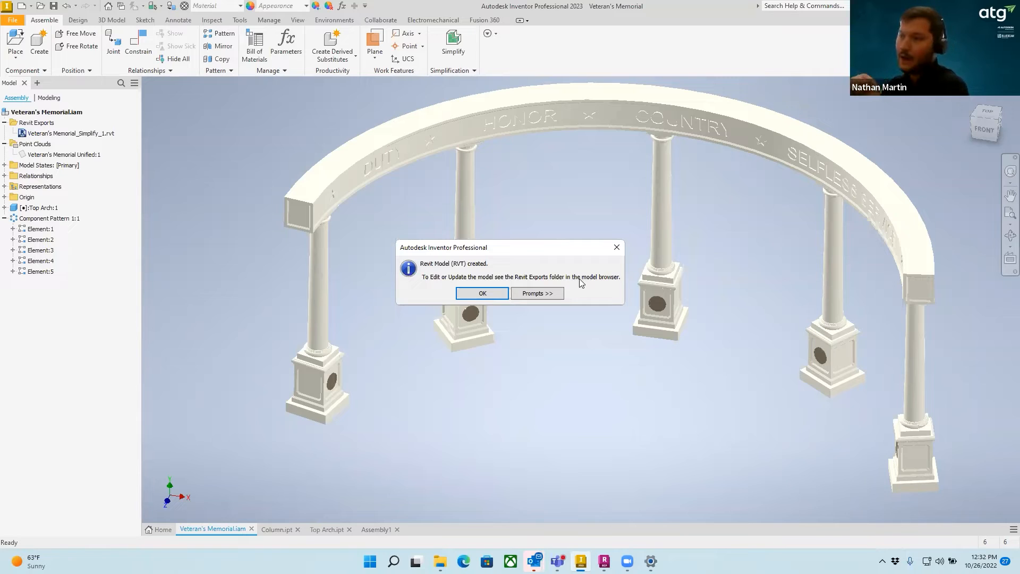
pyautogui.click(470, 295)
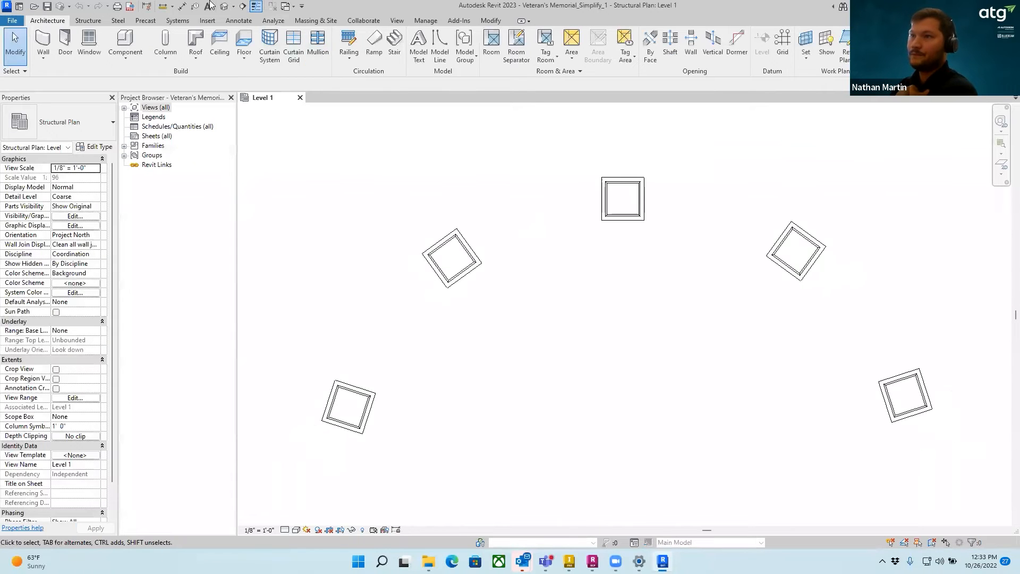
# Inspect the re-exported memorial in Revit's 3D view and select it to check whether it is one element.
pyautogui.keyDown('shift'); pyautogui.moveTo(651, 307); pyautogui.dragTo(677, 192, button='middle'); pyautogui.keyUp('shift')
pyautogui.scroll(2, 605, 251)
pyautogui.keyDown('shift'); pyautogui.moveTo(605, 250); pyautogui.dragTo(577, 337, button='middle'); pyautogui.keyUp('shift')
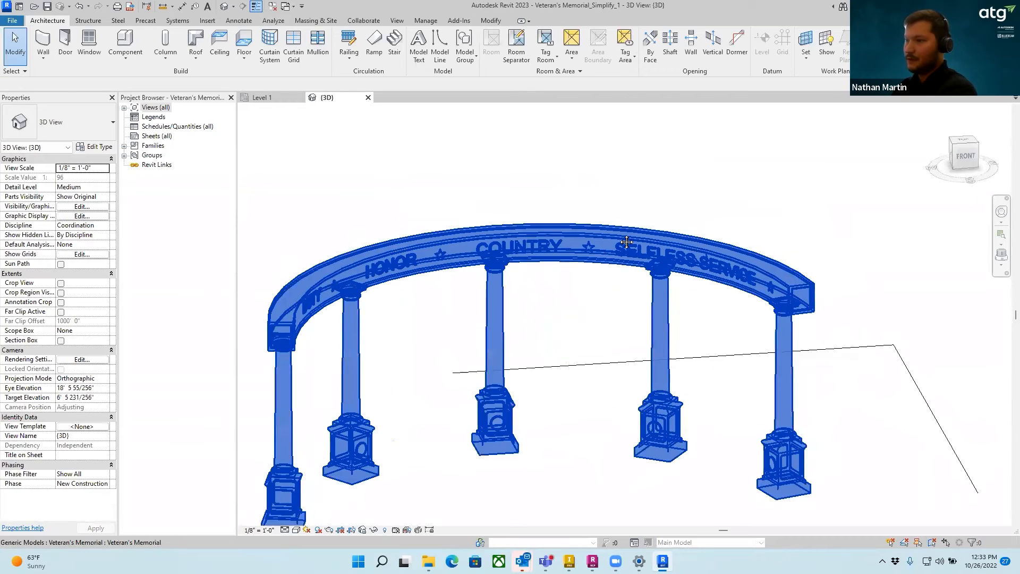
pyautogui.click(733, 164)
pyautogui.keyDown('shift'); pyautogui.moveTo(734, 164); pyautogui.dragTo(703, 158, button='middle'); pyautogui.keyUp('shift')
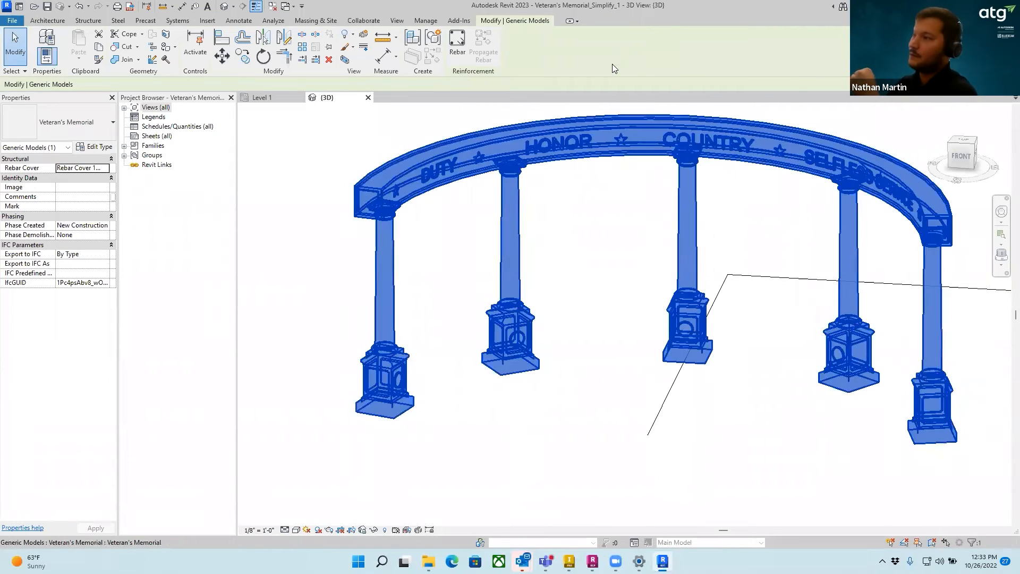
pyautogui.press('Escape')
pyautogui.moveTo(652, 294); pyautogui.dragTo(547, 242, button='middle')
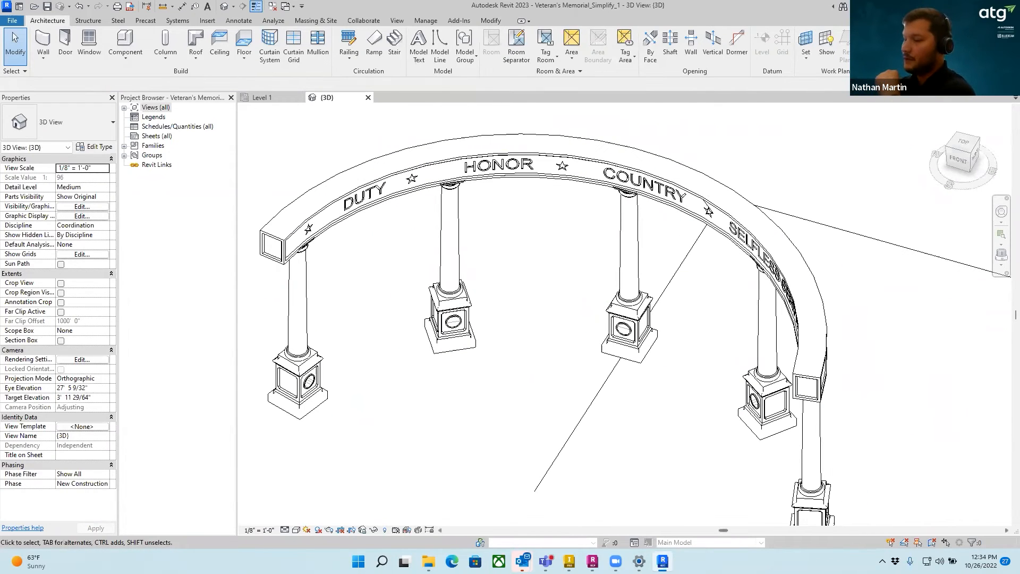
# Switch back to Inventor and view the whole Veteran's Memorial assembly from a raised angle.
pyautogui.click(663, 562)
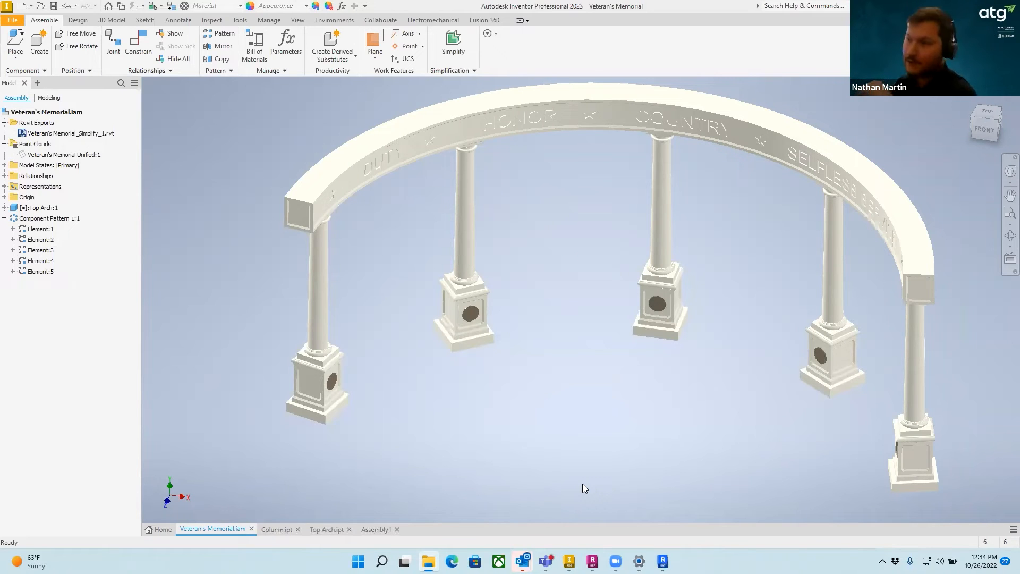
pyautogui.click(829, 170)
pyautogui.keyDown('shift'); pyautogui.moveTo(800, 193); pyautogui.dragTo(745, 250, button='middle'); pyautogui.keyUp('shift')
pyautogui.click(828, 165)
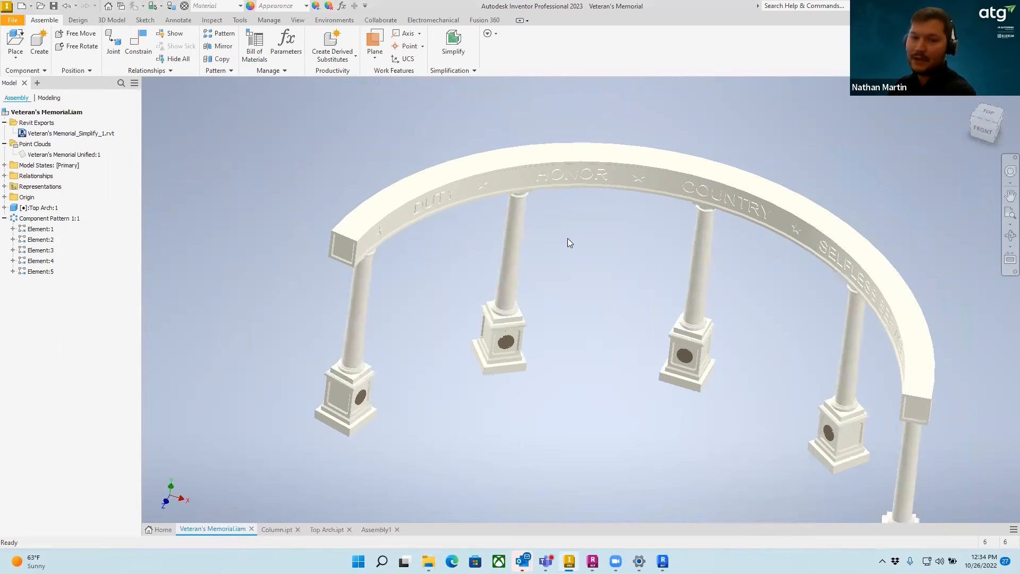
pyautogui.moveTo(466, 134); pyautogui.dragTo(388, 114, button='middle')
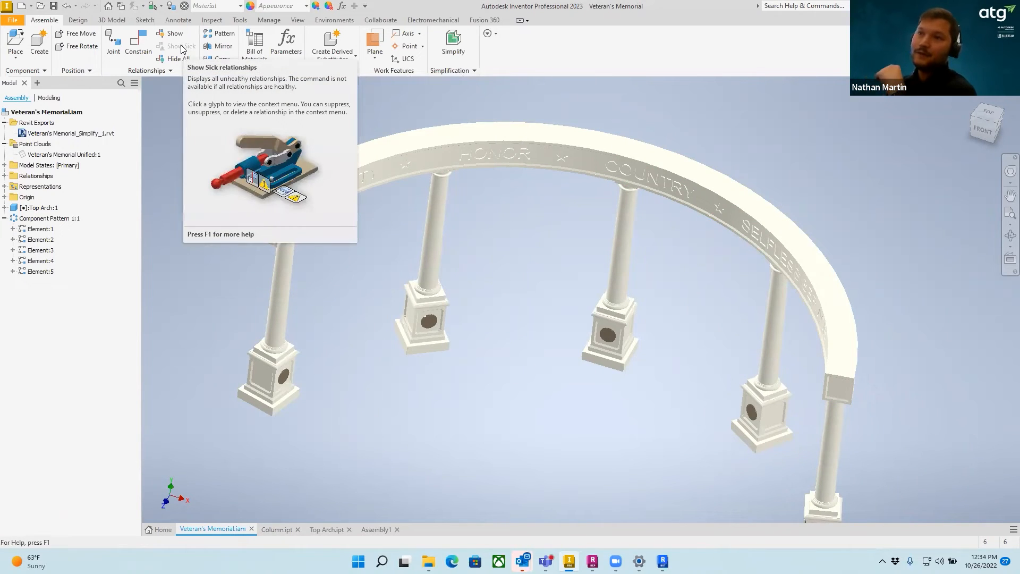
pyautogui.click(12, 20)
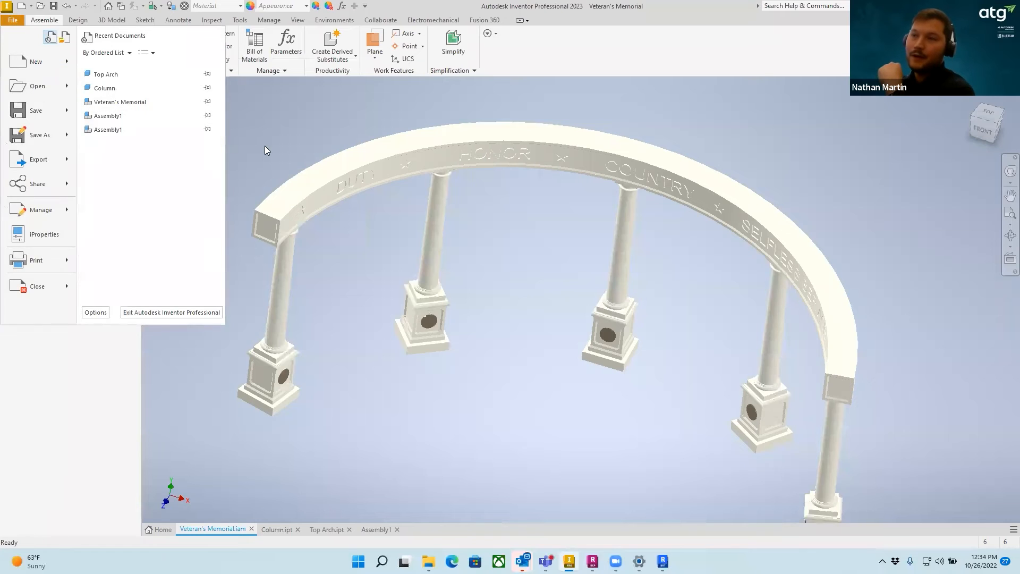
pyautogui.click(295, 140)
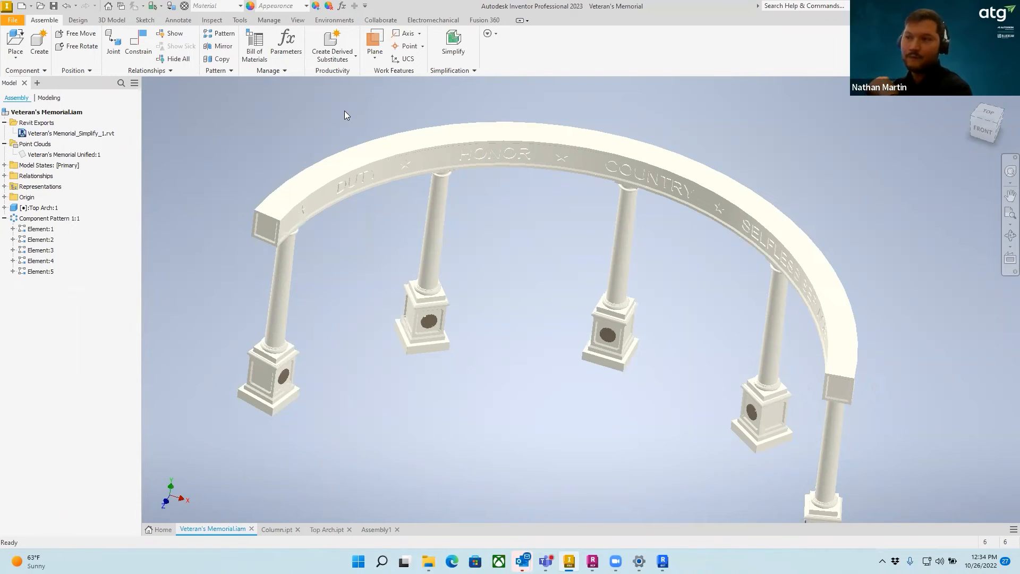
pyautogui.keyDown('shift'); pyautogui.moveTo(344, 111); pyautogui.dragTo(596, 249, button='middle'); pyautogui.keyUp('shift')
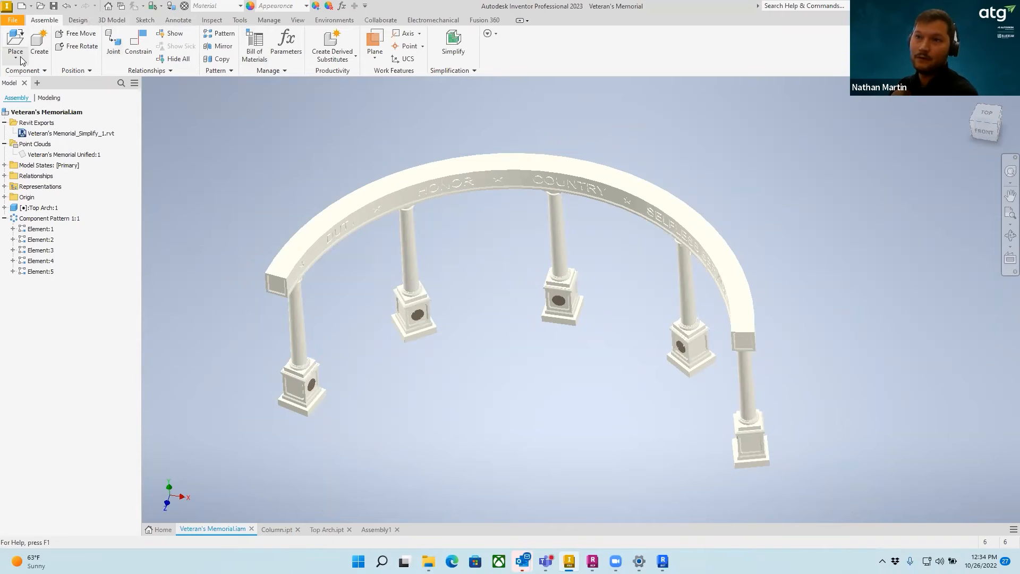
# Open the assembly's Revit export settings and check the available model state and position options.
pyautogui.click(20, 22)
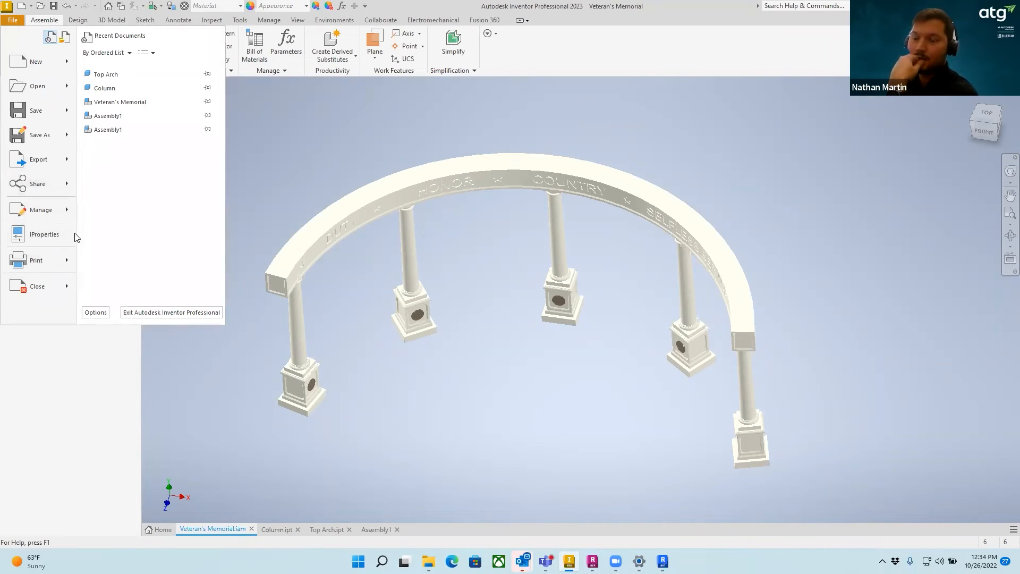
pyautogui.click(38, 159)
pyautogui.click(127, 201)
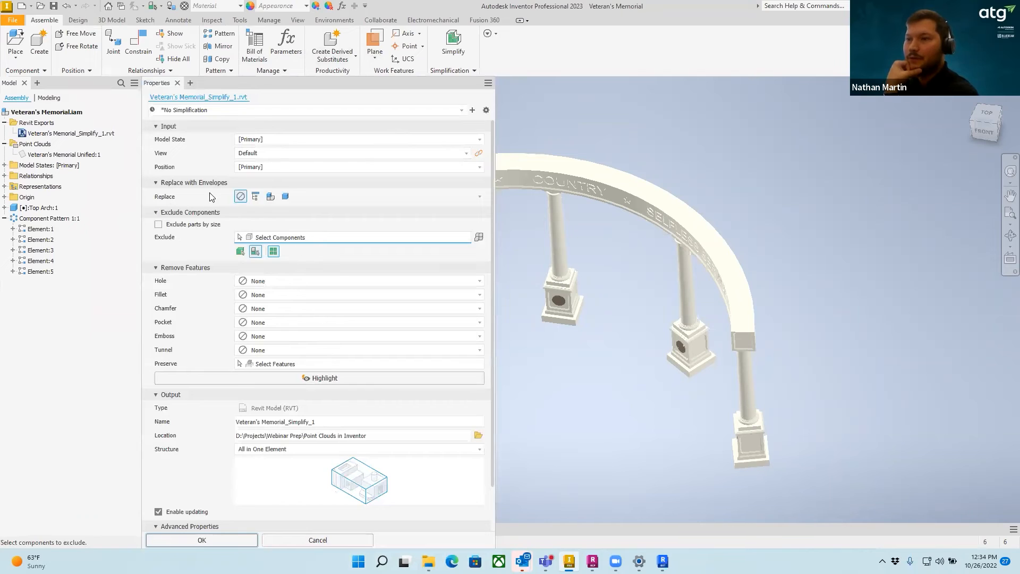
pyautogui.click(343, 139)
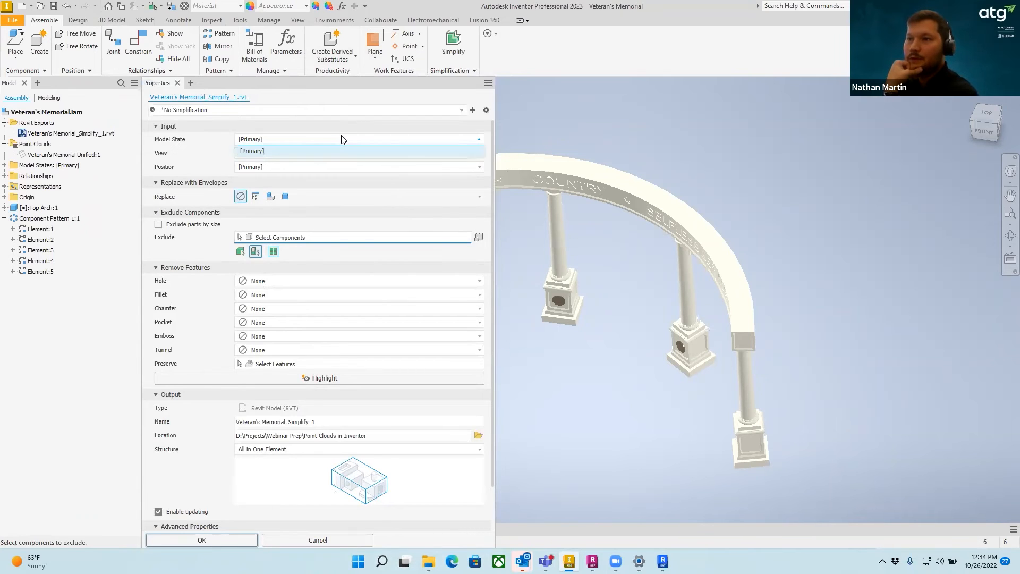
pyautogui.click(340, 151)
pyautogui.click(303, 167)
pyautogui.click(300, 179)
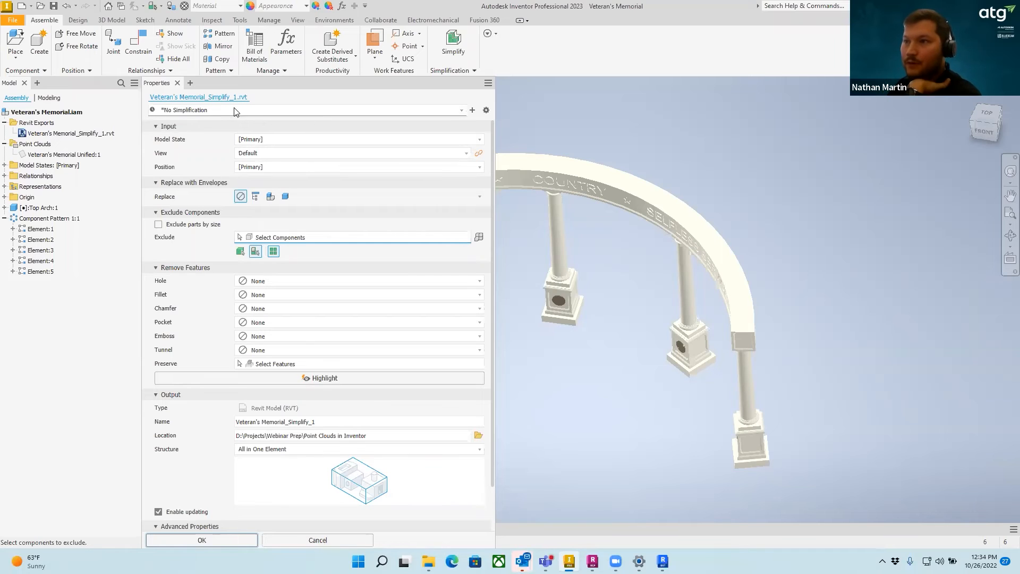
# Review the Revit export's simplification presets, component exclusion and feature removal settings, view choices and preset defaults.
pyautogui.click(409, 109)
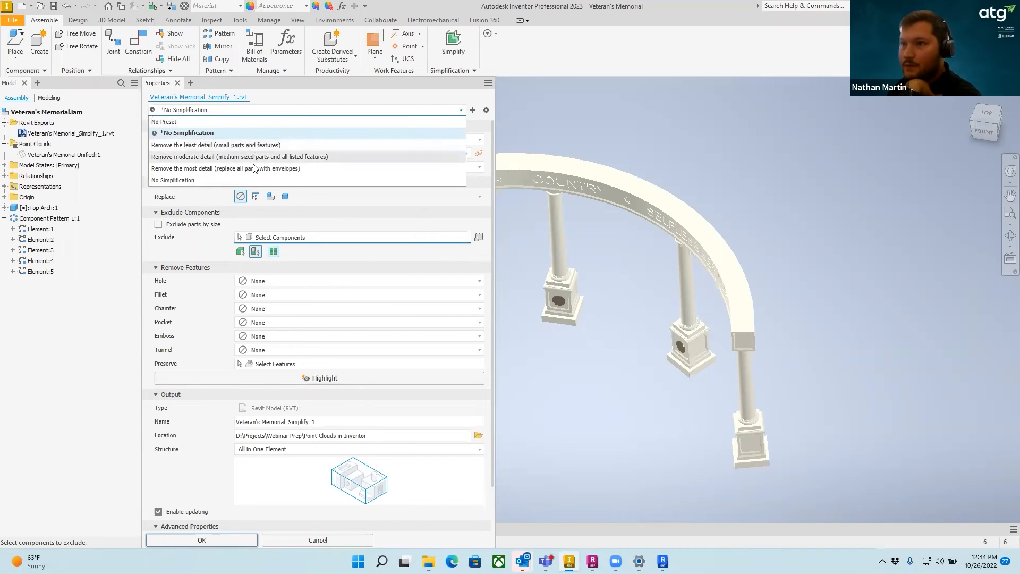
pyautogui.click(254, 134)
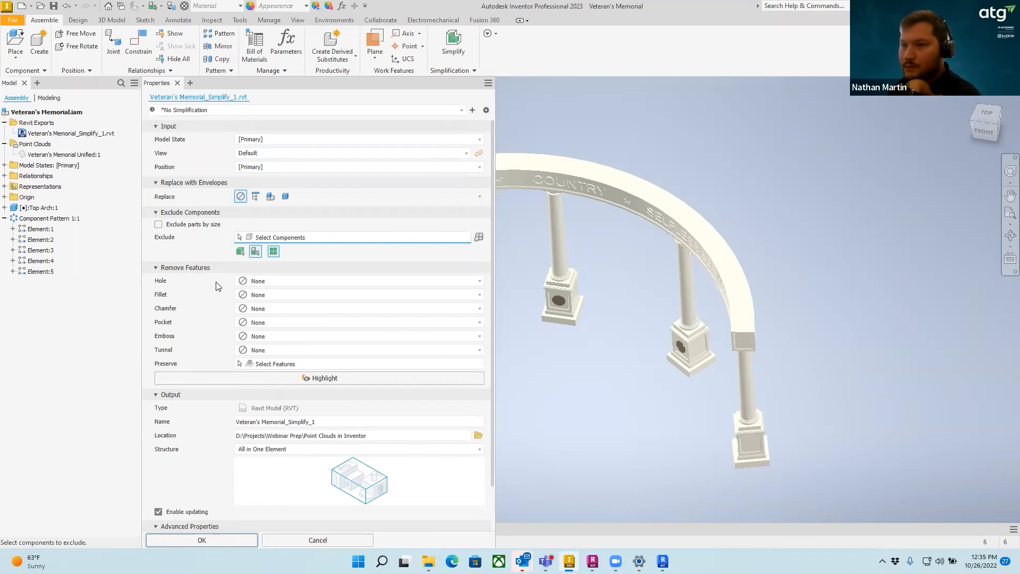
pyautogui.scroll(-2, 229, 367)
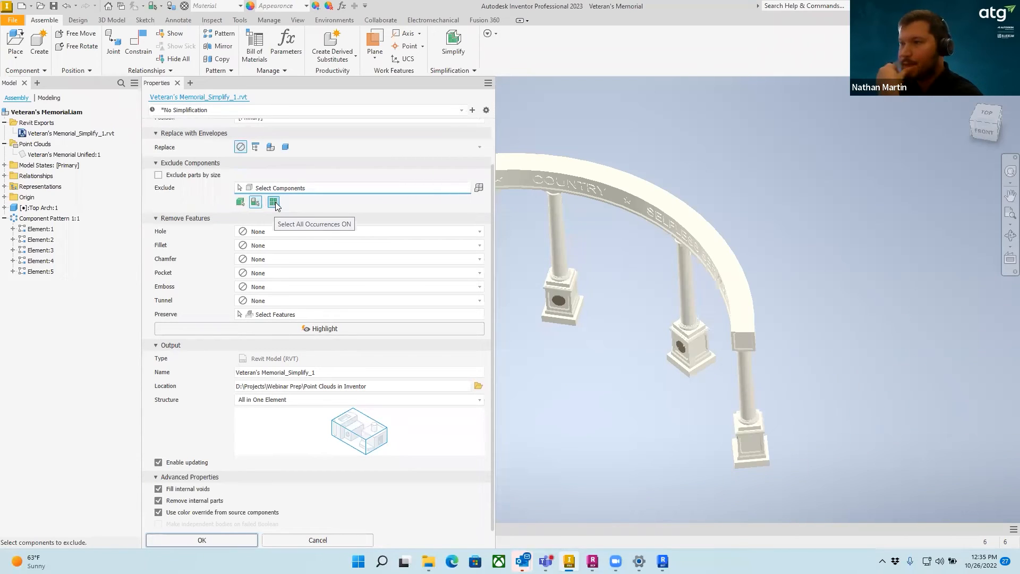
pyautogui.scroll(1, 216, 195)
pyautogui.scroll(1, 216, 195)
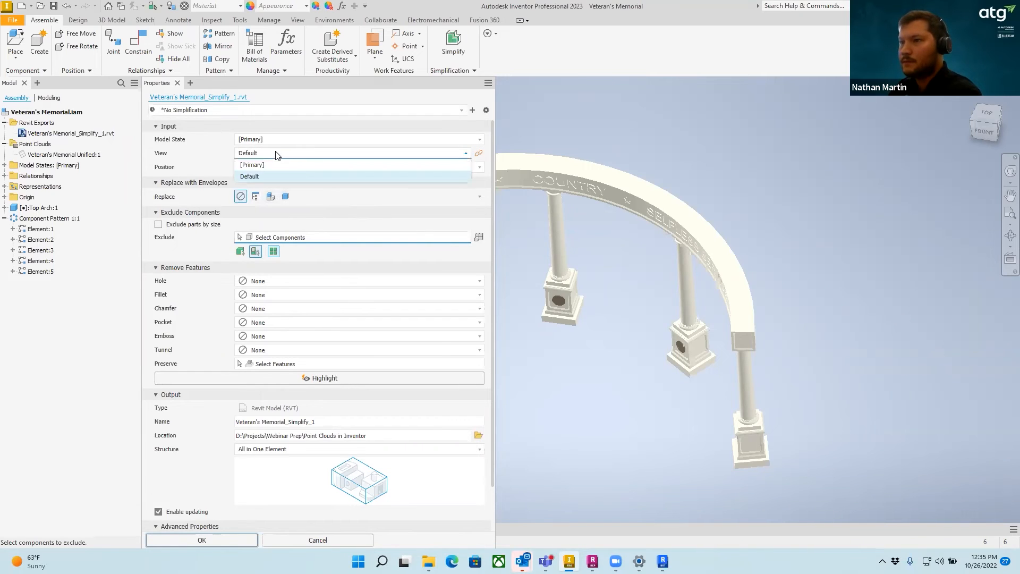
pyautogui.click(276, 168)
pyautogui.click(285, 167)
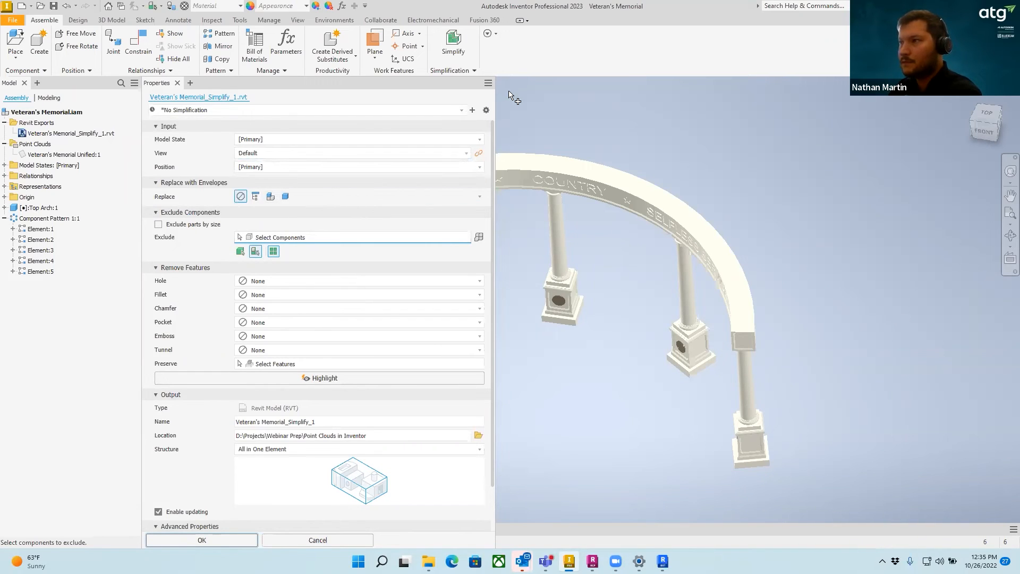
pyautogui.click(486, 110)
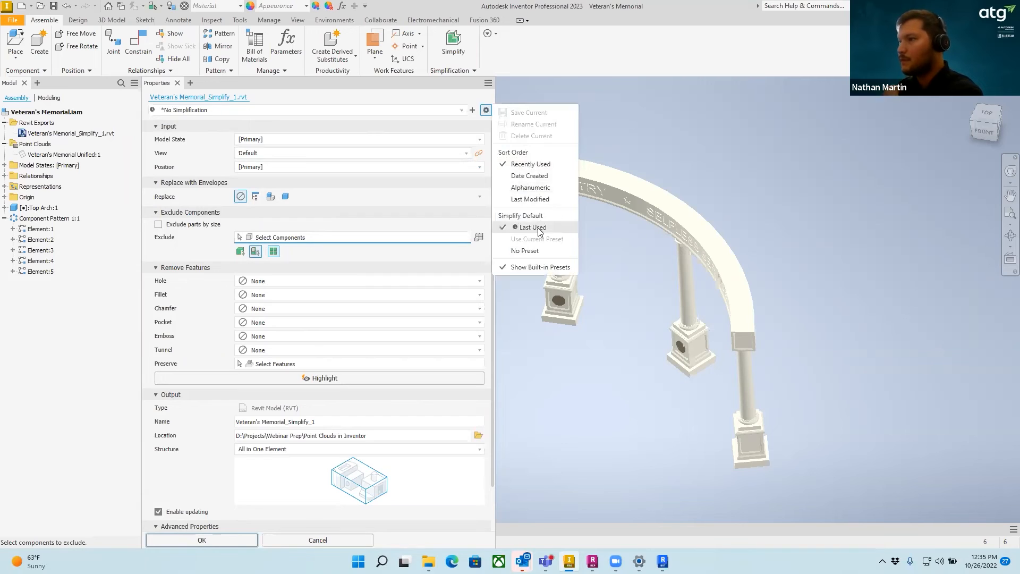
pyautogui.click(198, 110)
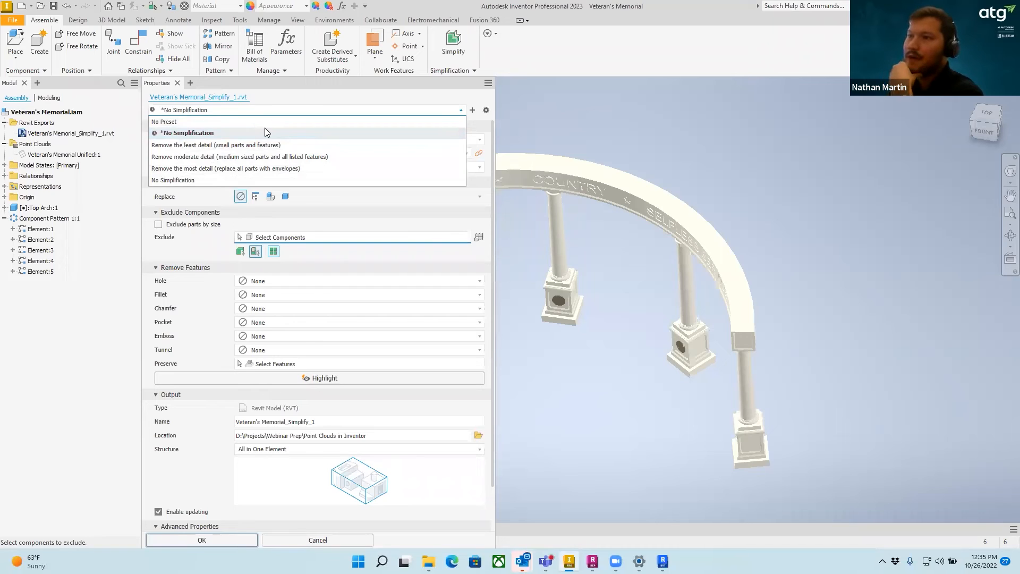
# Try the Each Top Level Component output structure, check the advanced properties, and cancel the Revit export.
pyautogui.click(367, 471)
pyautogui.click(268, 453)
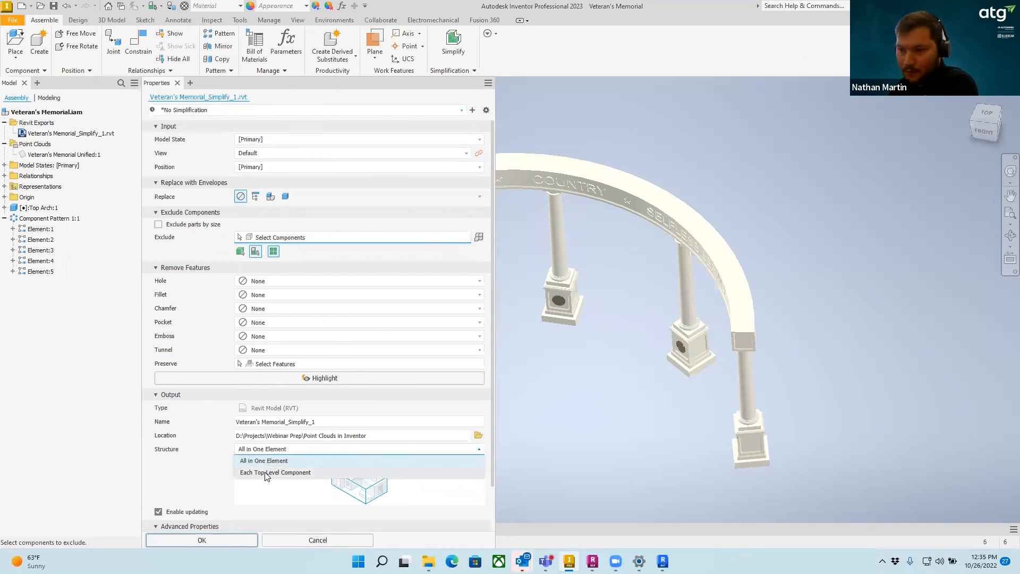
pyautogui.click(267, 473)
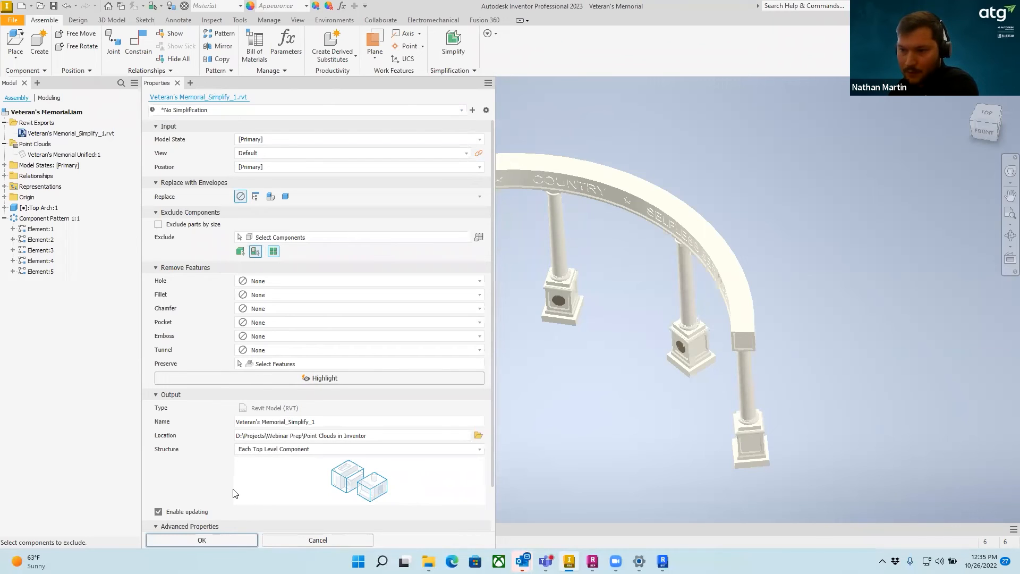
pyautogui.scroll(-2, 236, 493)
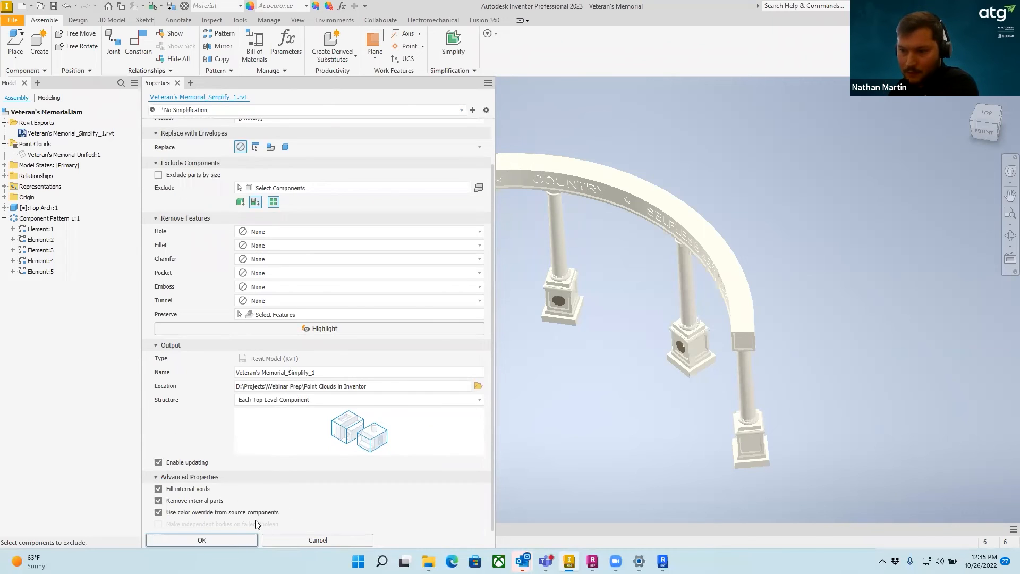
pyautogui.click(298, 540)
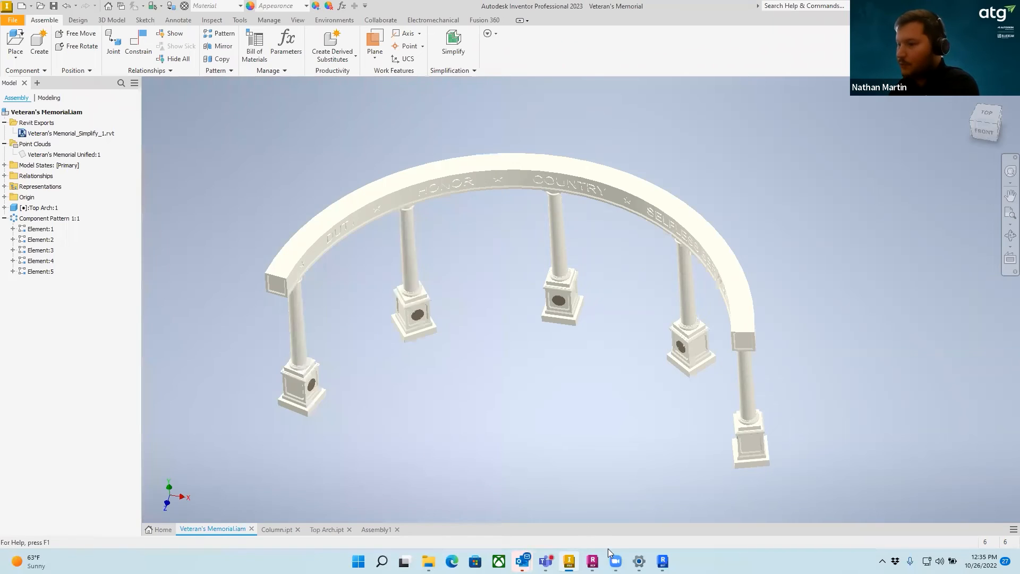
# Switch to Revit, select the exported memorial, and look through the architecture tools and file options.
pyautogui.click(662, 562)
pyautogui.click(526, 164)
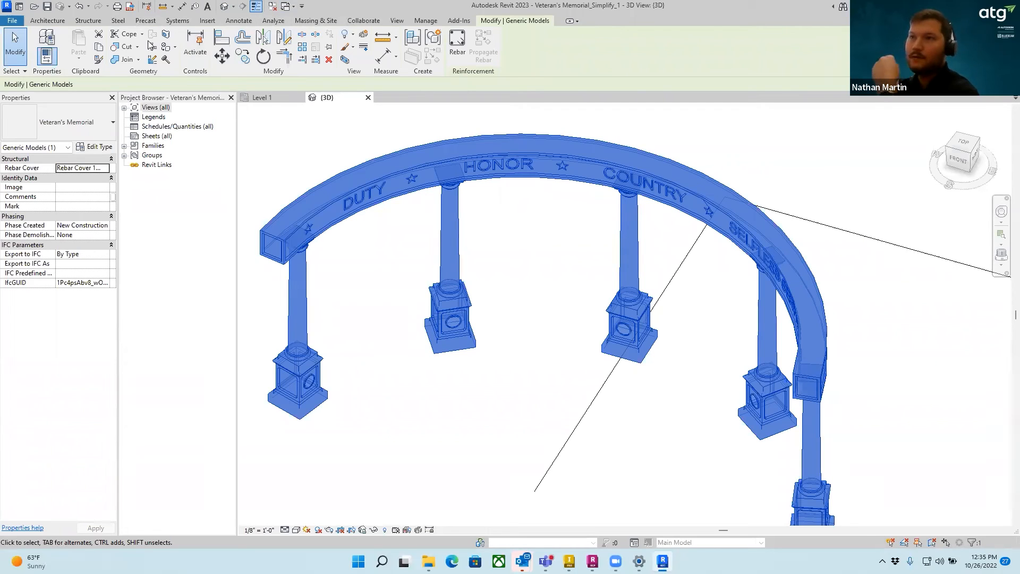
pyautogui.click(51, 21)
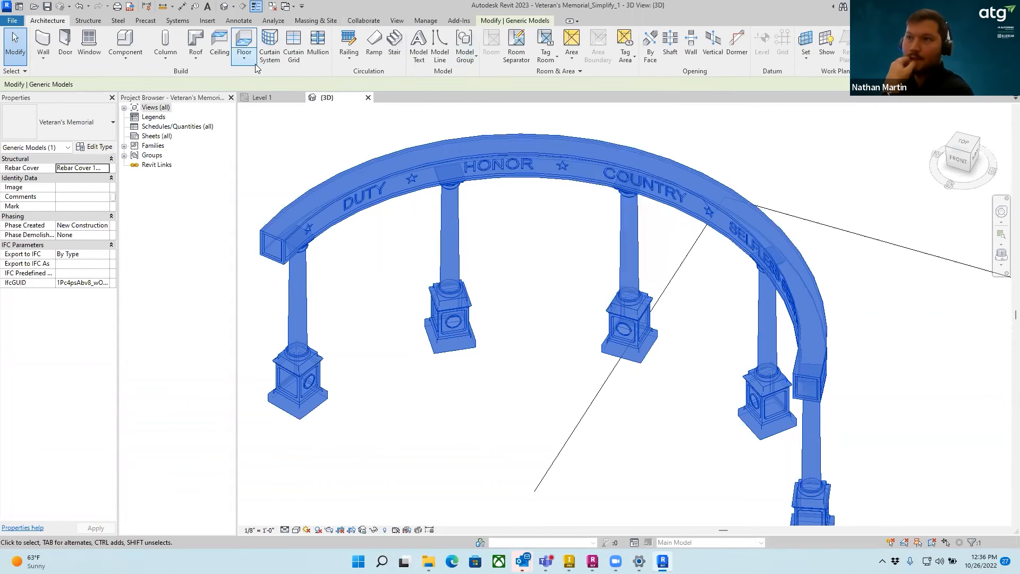
pyautogui.click(12, 23)
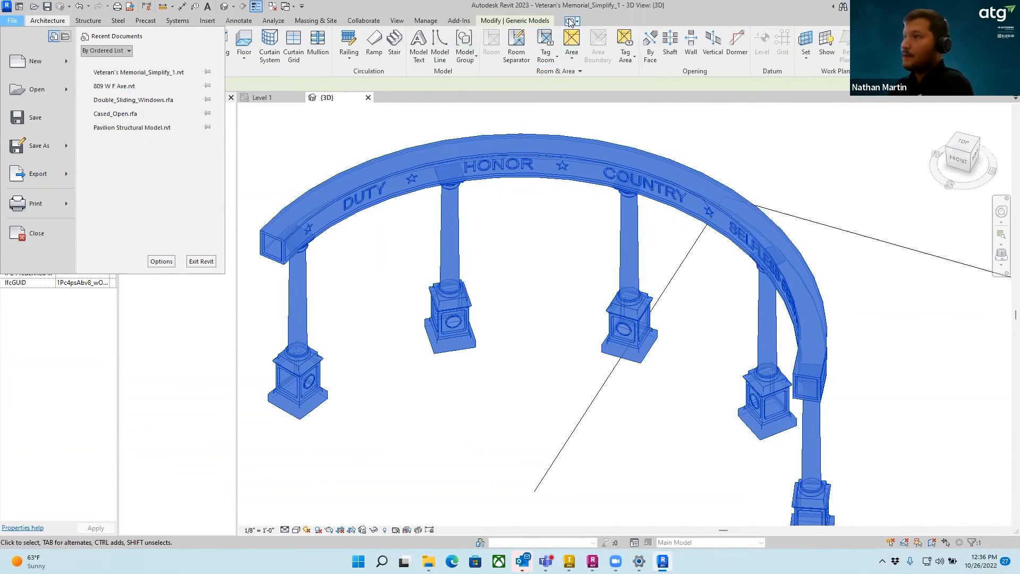
pyautogui.click(535, 111)
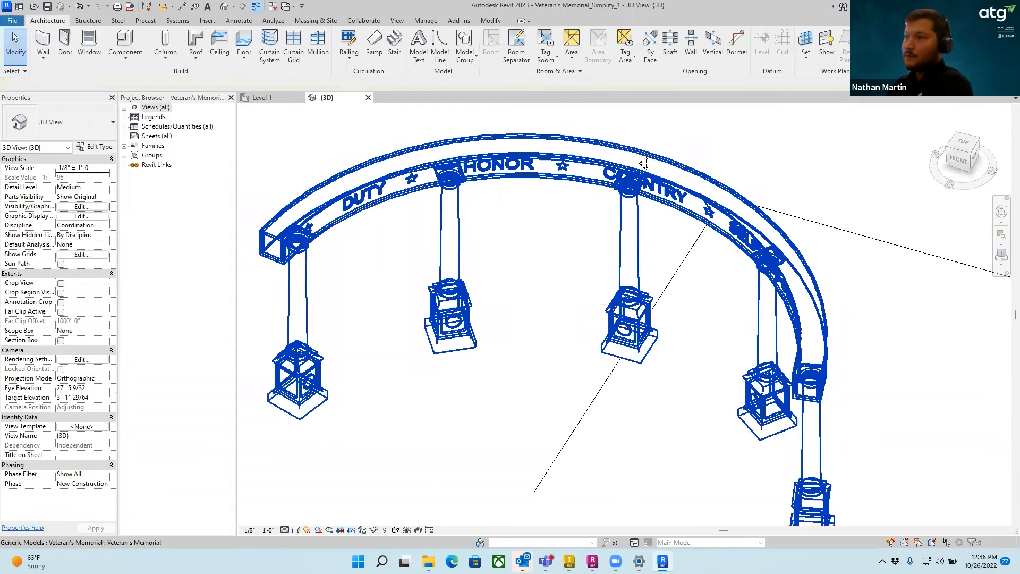
# Reselect the memorial in the 3D view and review its type properties, closing them without changes.
pyautogui.moveTo(462, 194); pyautogui.dragTo(526, 227, button='middle')
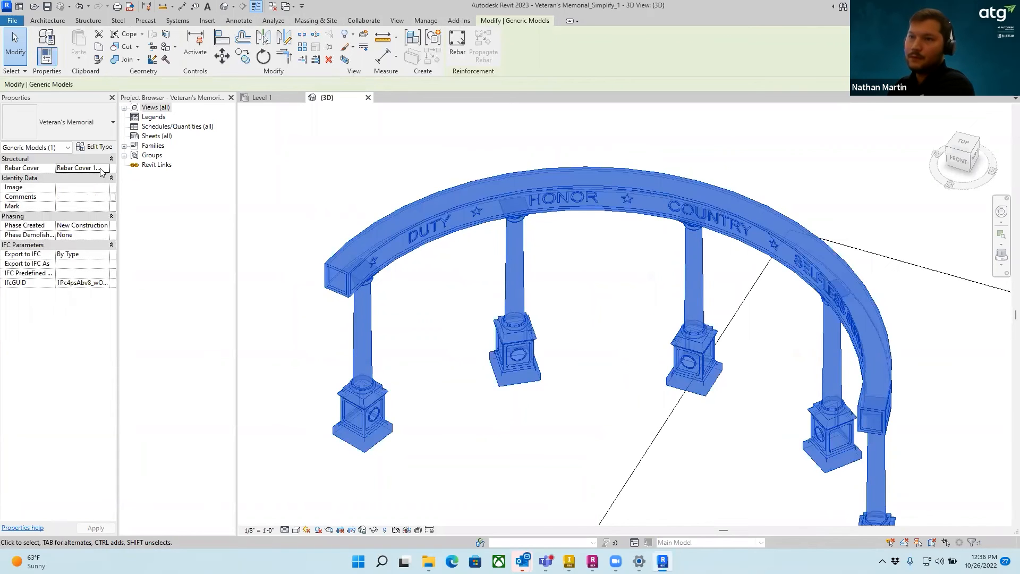
pyautogui.click(98, 148)
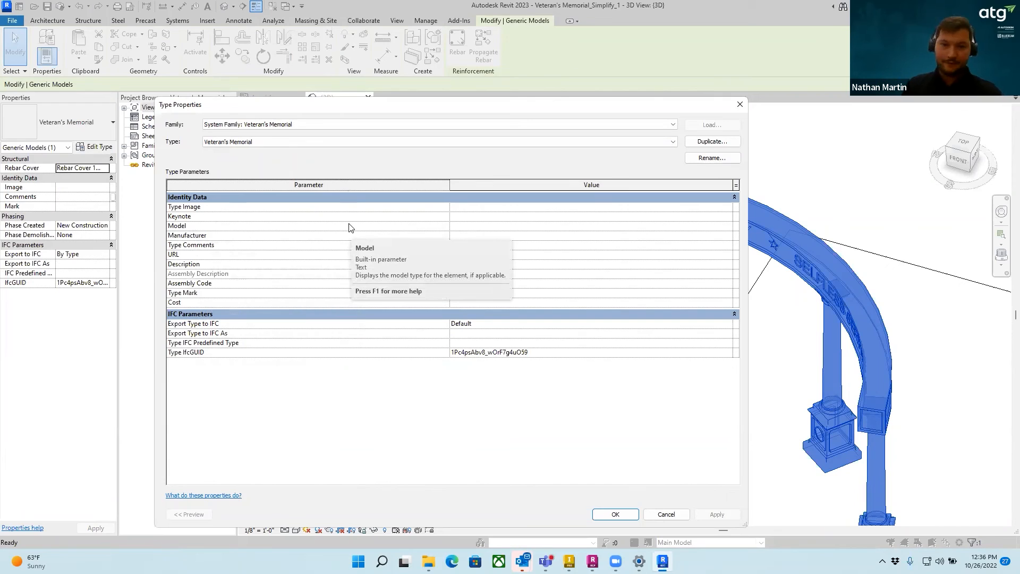
pyautogui.click(666, 514)
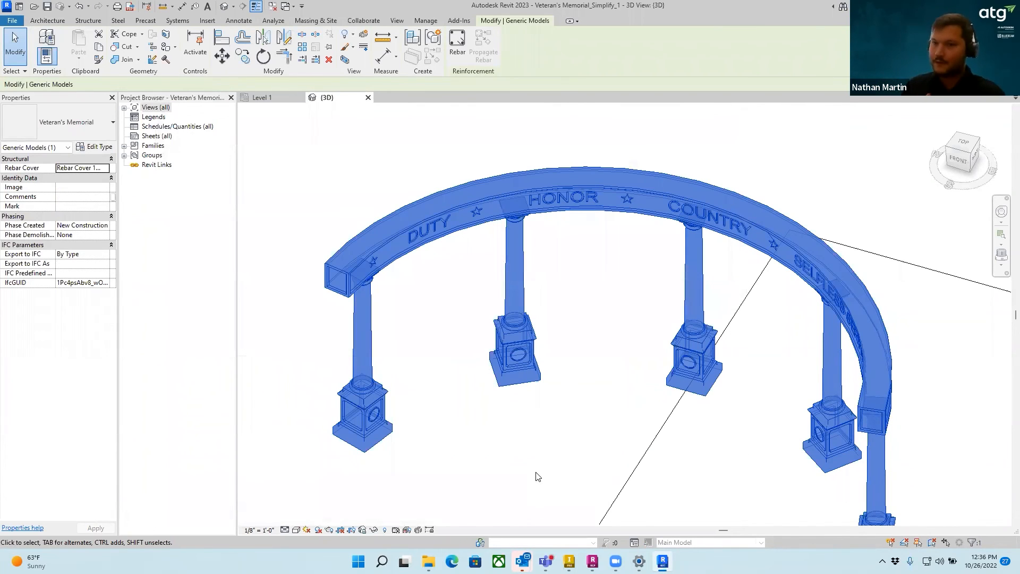